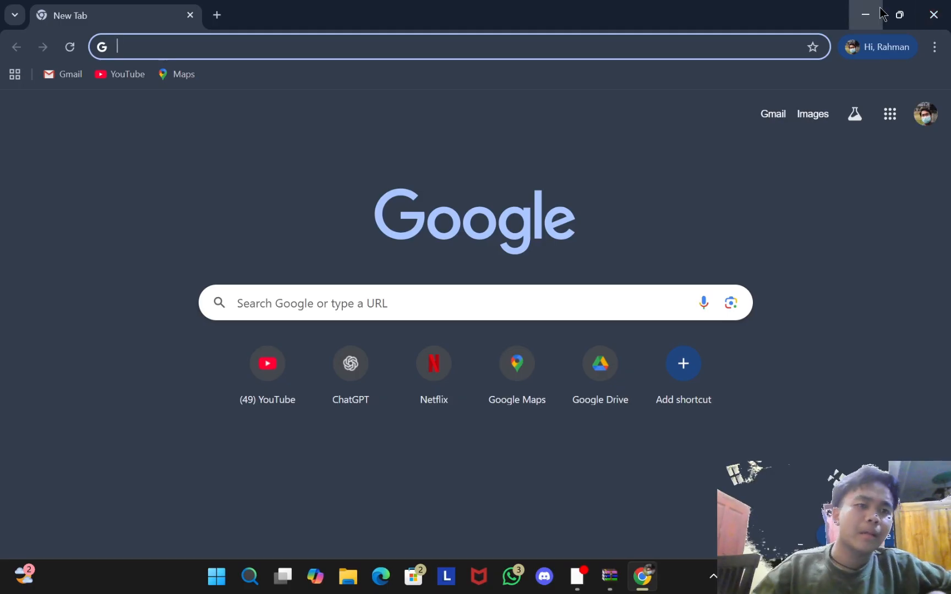
Step: Open a new maximized Chrome window and go to typingstudy.com
click(865, 15)
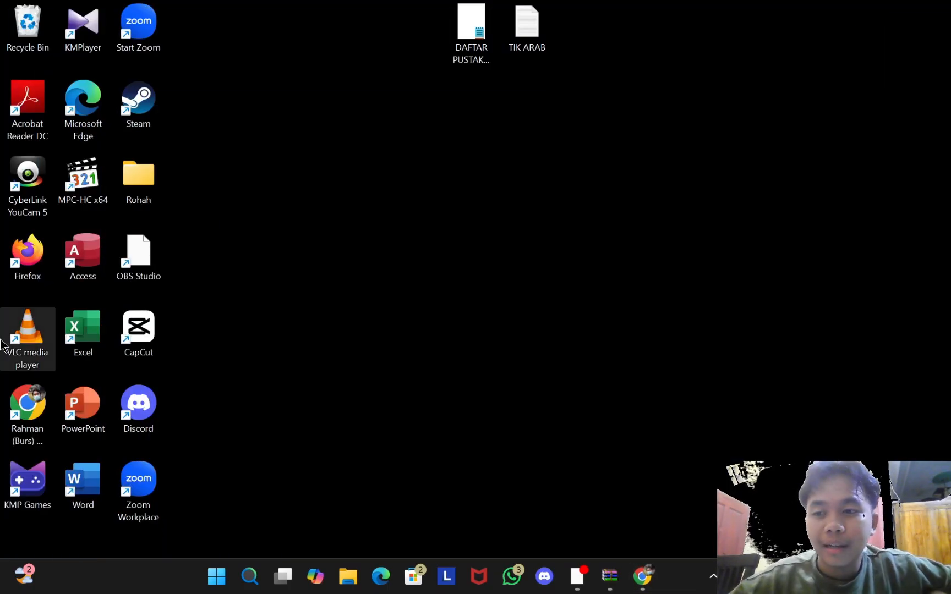
double_click(24, 426)
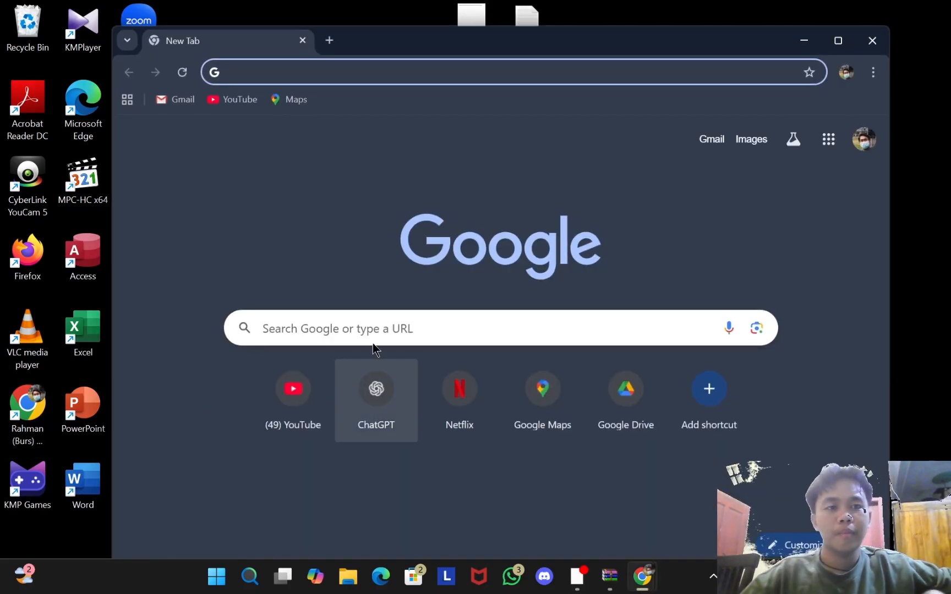
click(838, 40)
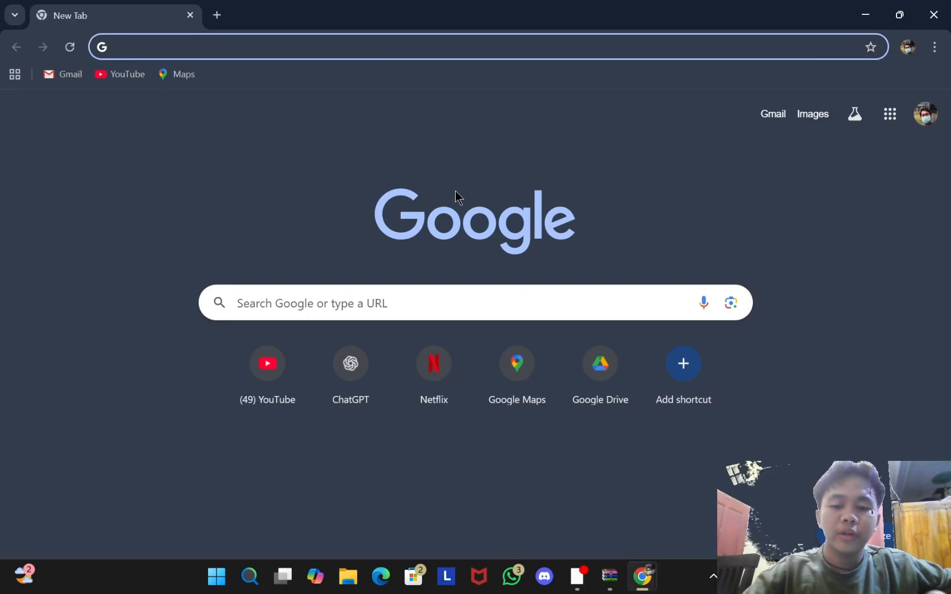
text(typingstudy.com)
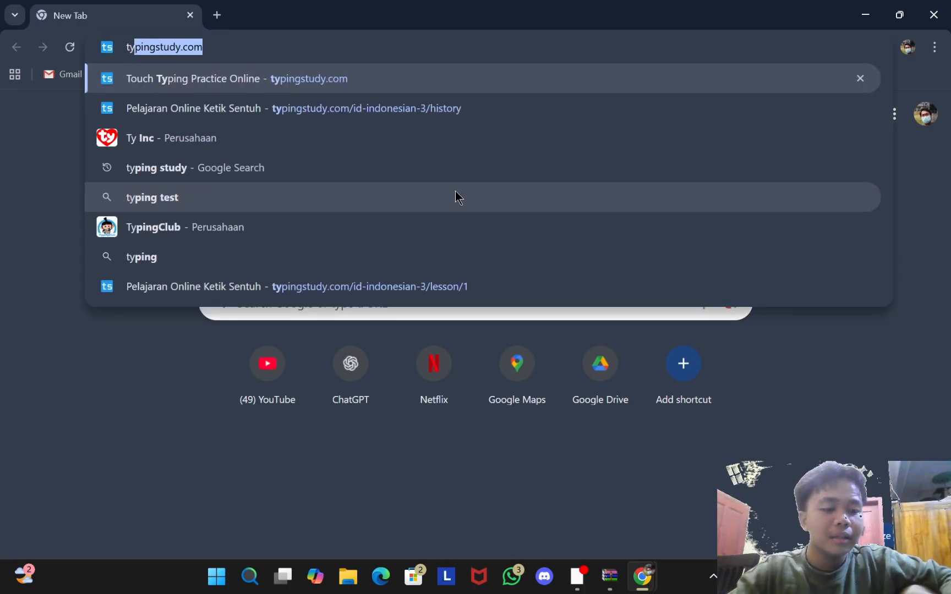
key(Return)
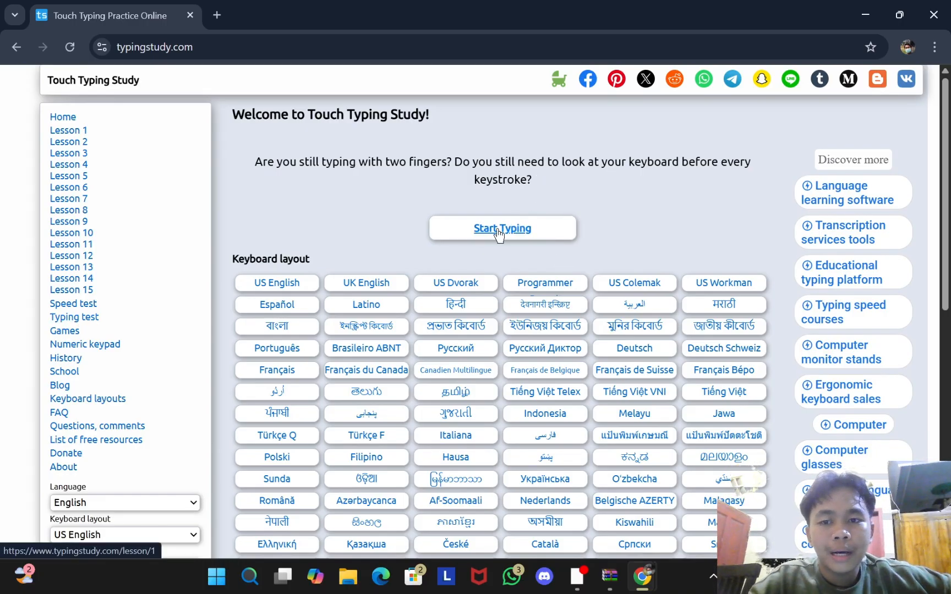
Step: Choose the Indonesia keyboard layout, close the ad, and scroll down to the sidebar login form
scroll(499, 234, down, 1)
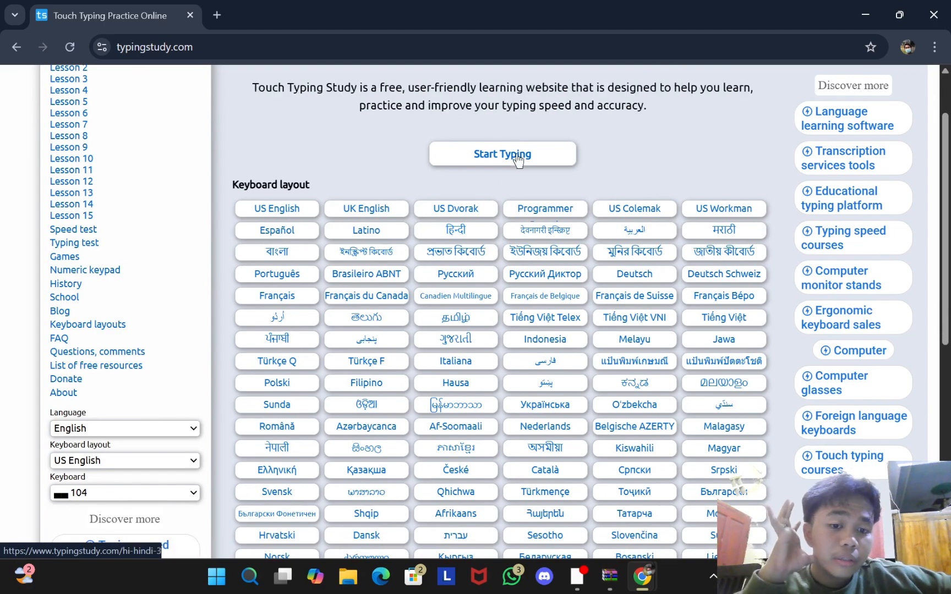
scroll(521, 160, down, 1)
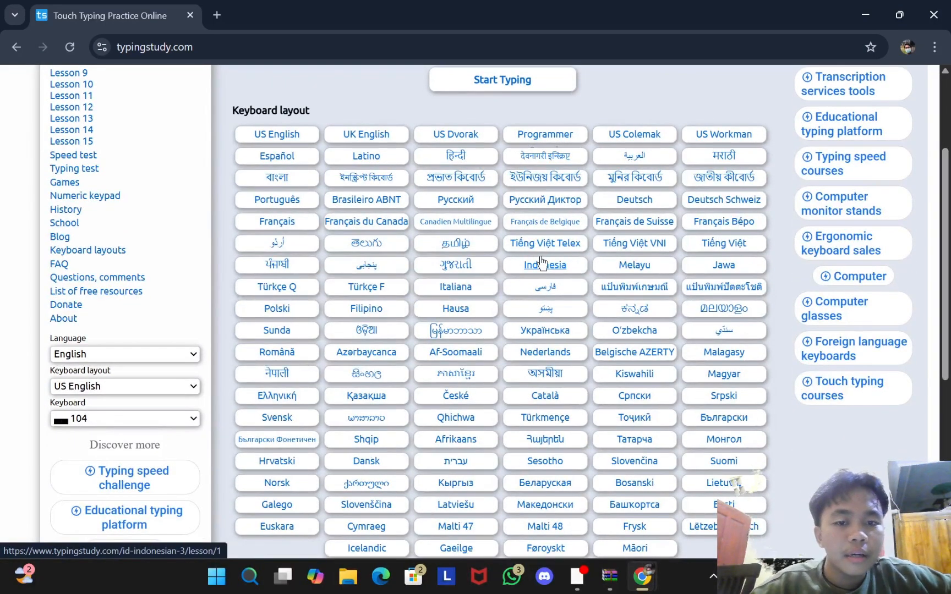
click(562, 264)
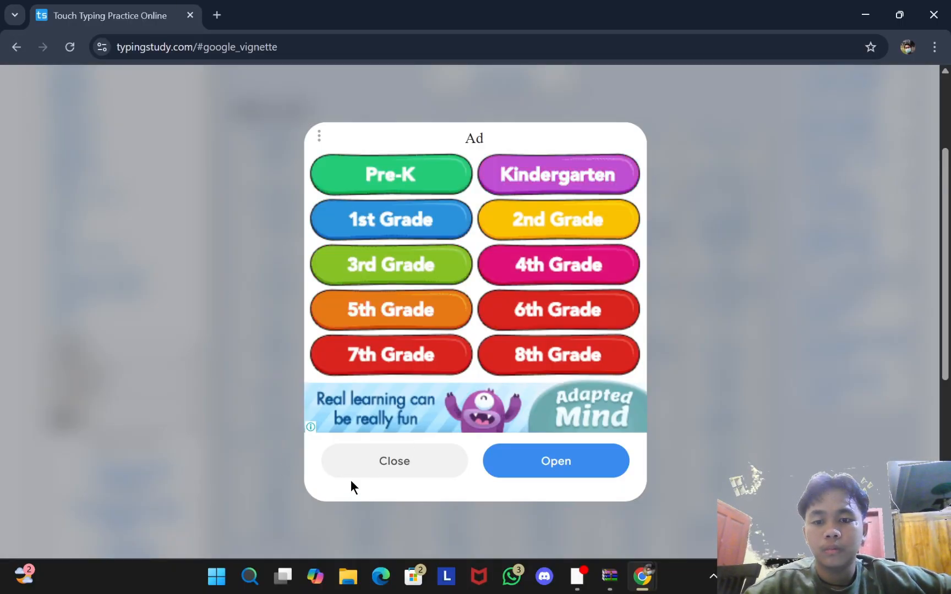
click(368, 472)
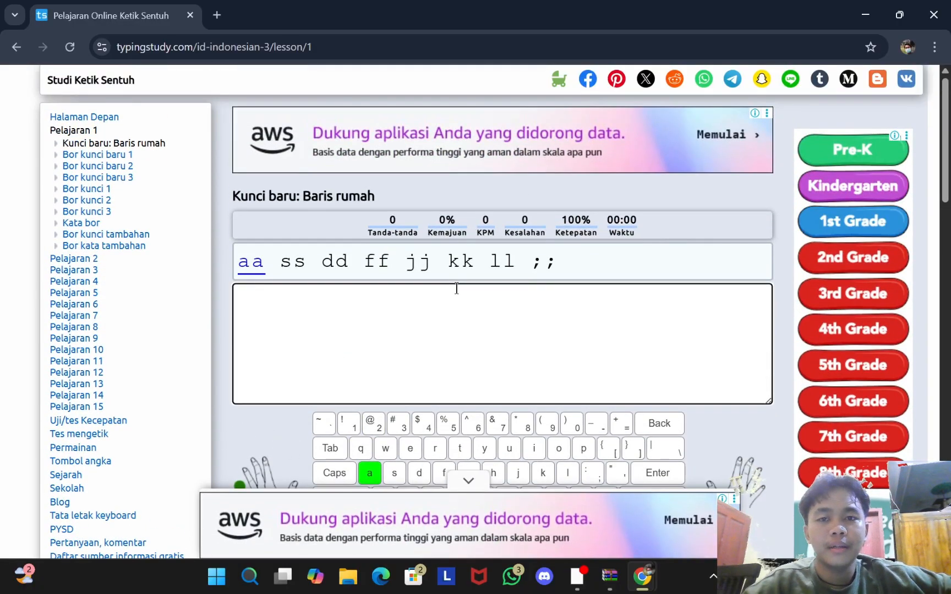
scroll(456, 288, down, 4)
scroll(456, 288, up, 3)
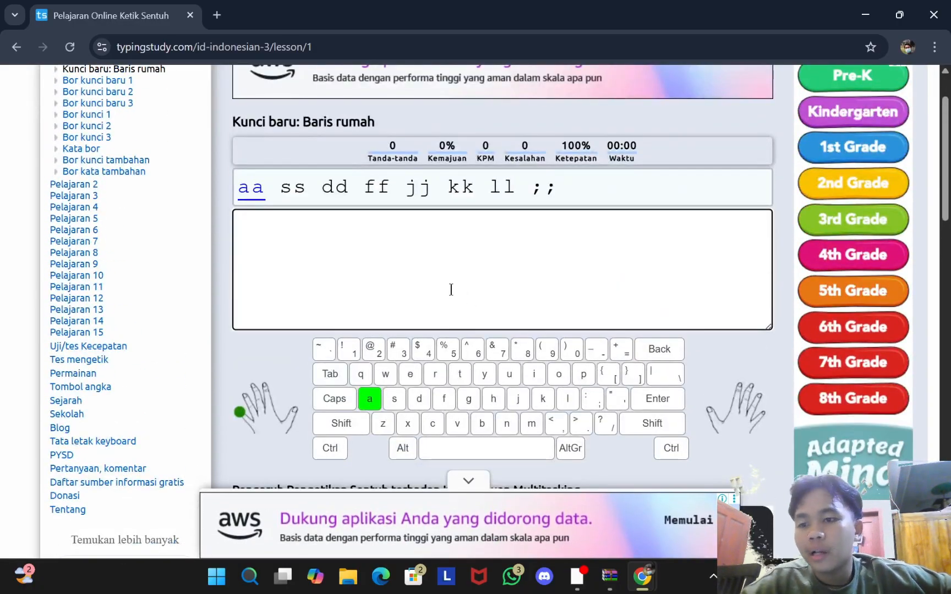
scroll(153, 318, down, 10)
scroll(147, 319, down, 4)
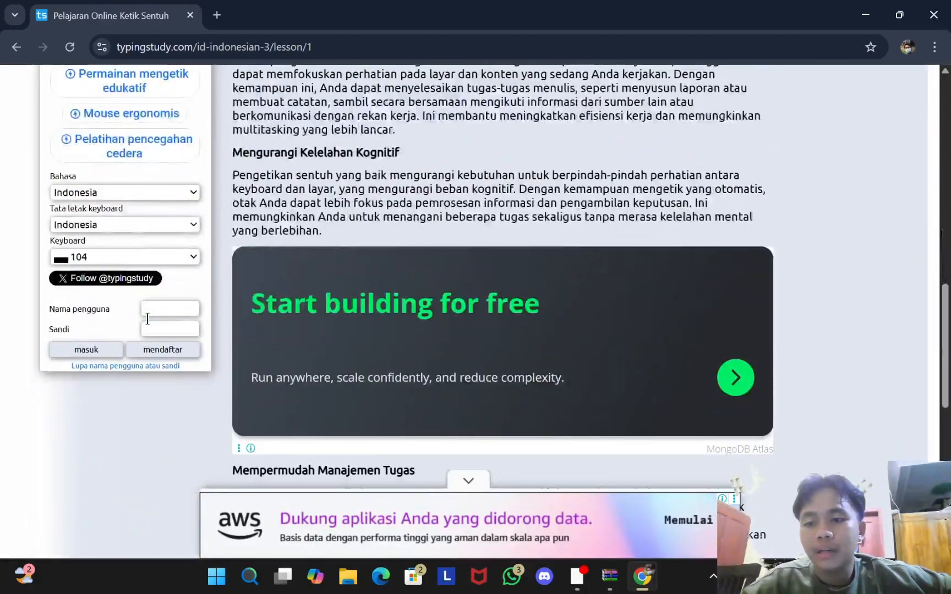
Step: Open the registration form and enter a username, switching to a new one after 'already exists'
click(167, 349)
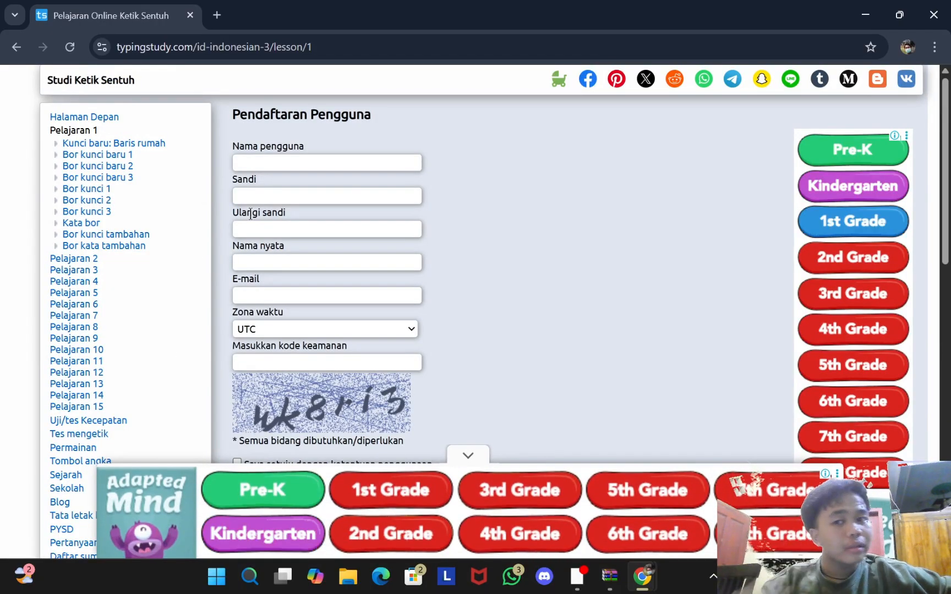
click(272, 163)
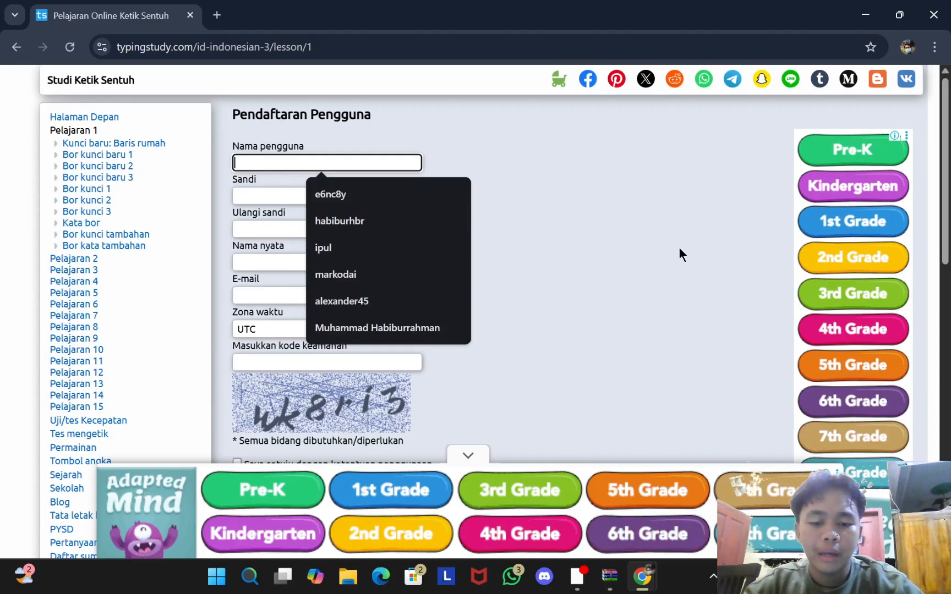
text(ale)
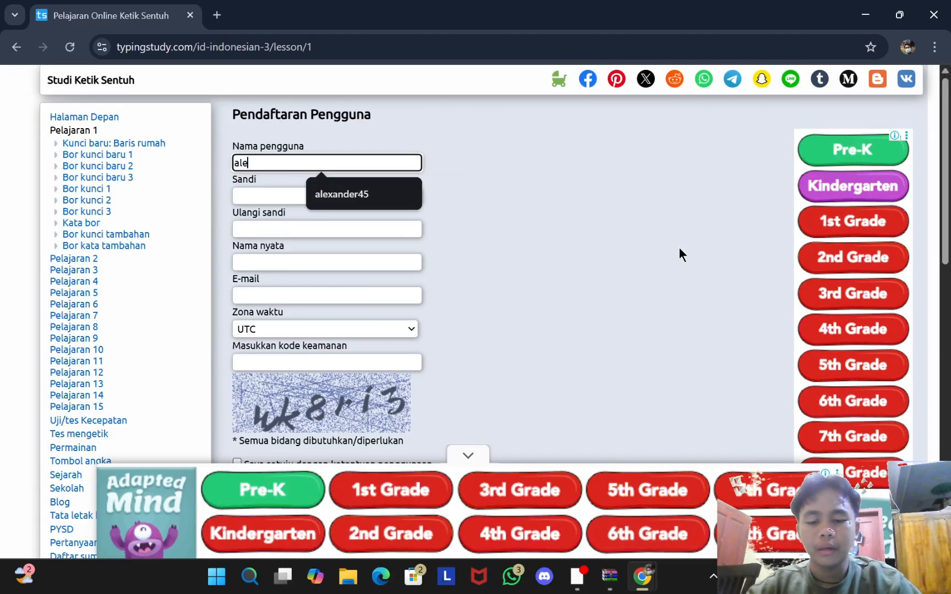
text(xander)
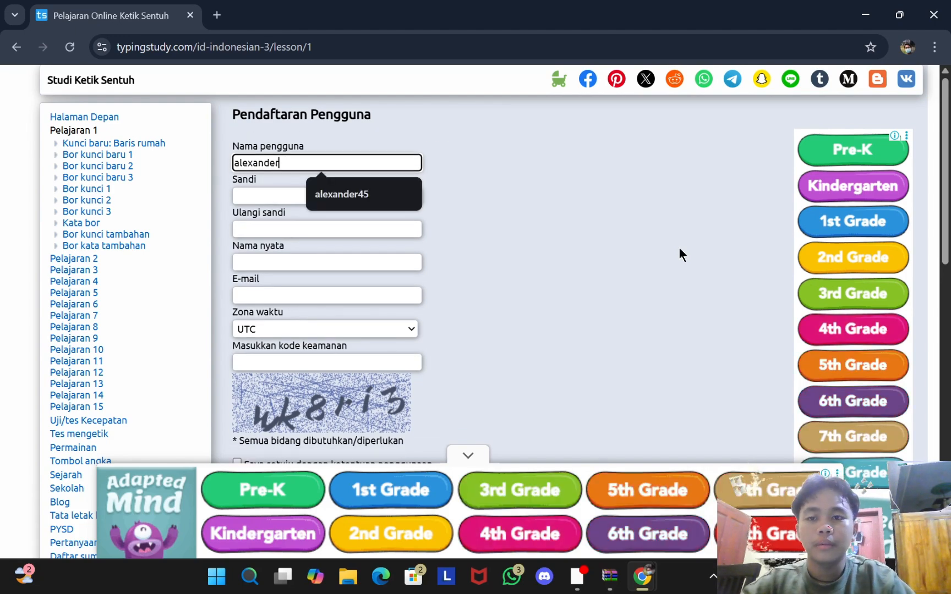
key(BackSpace)
key(BackSpace)
key(BackSpace)
key(BackSpace)
key(BackSpace)
key(BackSpace)
key(BackSpace)
key(BackSpace)
key(BackSpace)
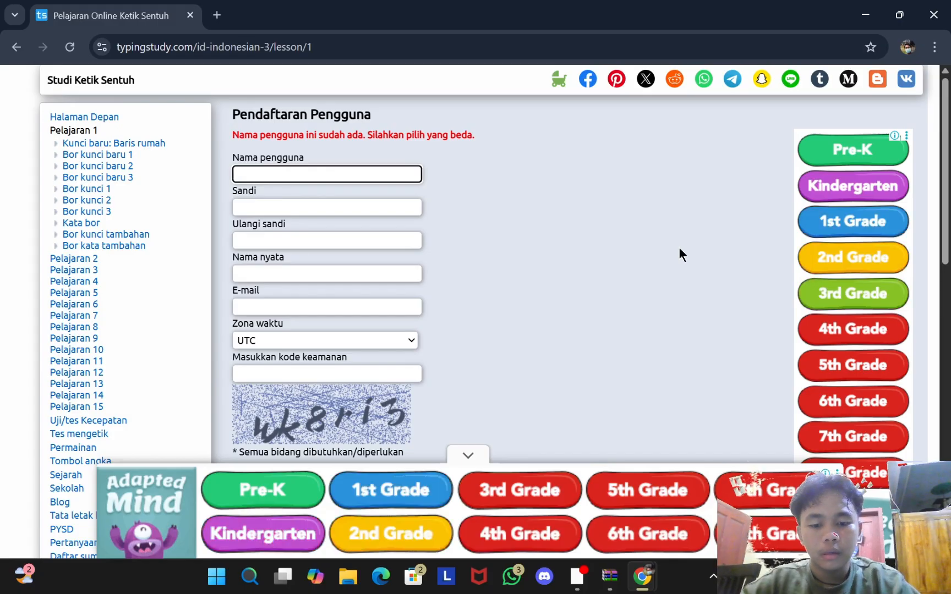
text(pap)
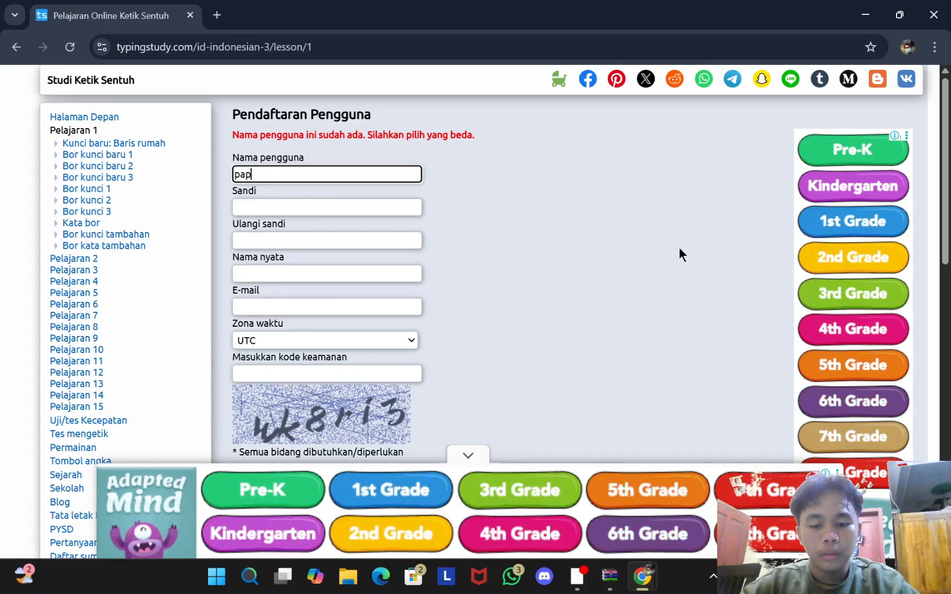
text(ichulo)
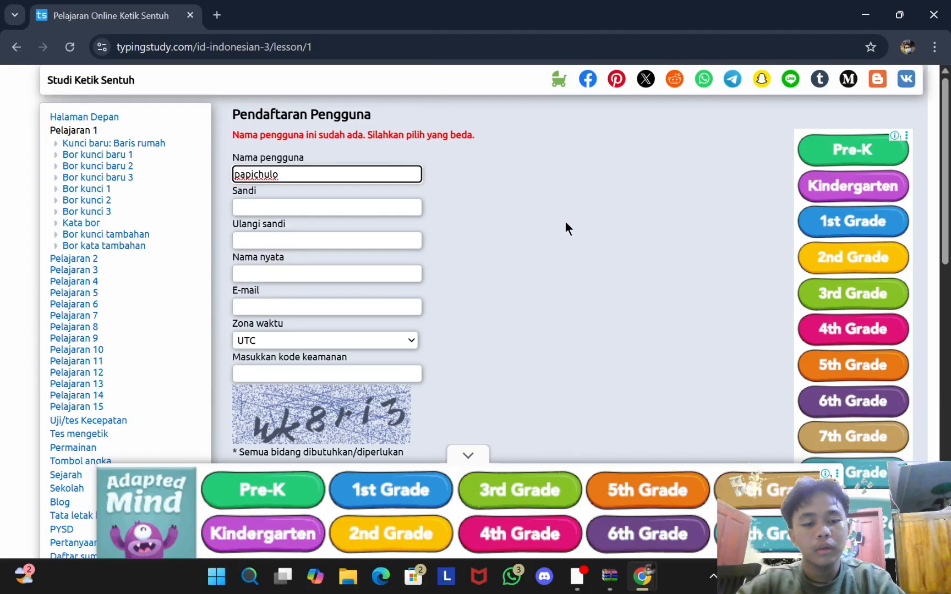
text(x)
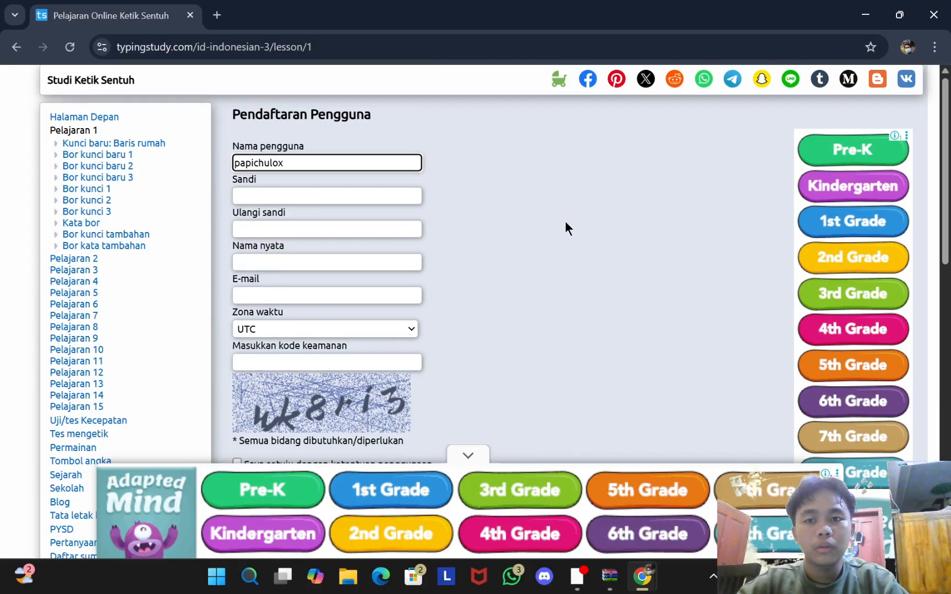
Step: Fill in the account password in Sandi and repeat it in Ulangi sandi
click(333, 199)
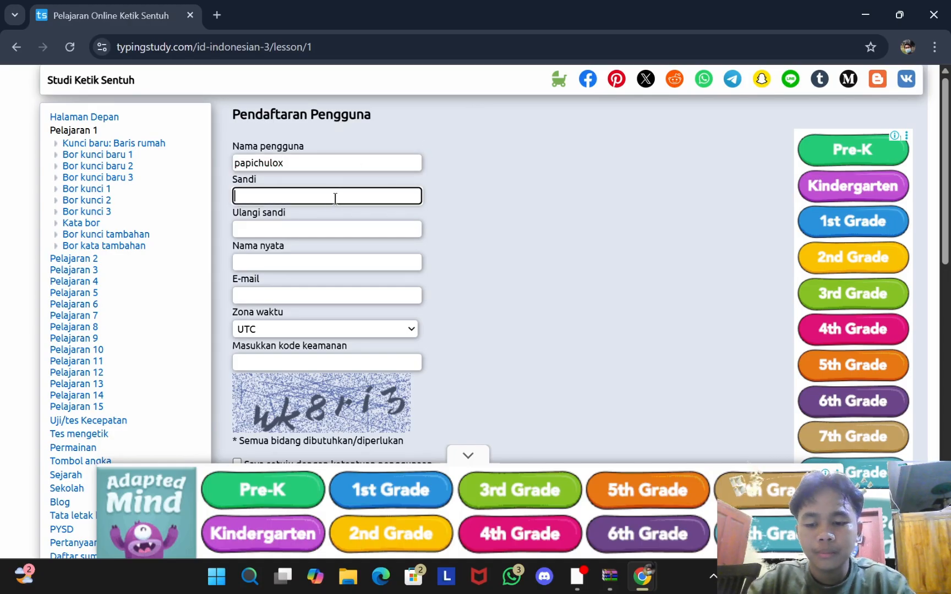
text(p)
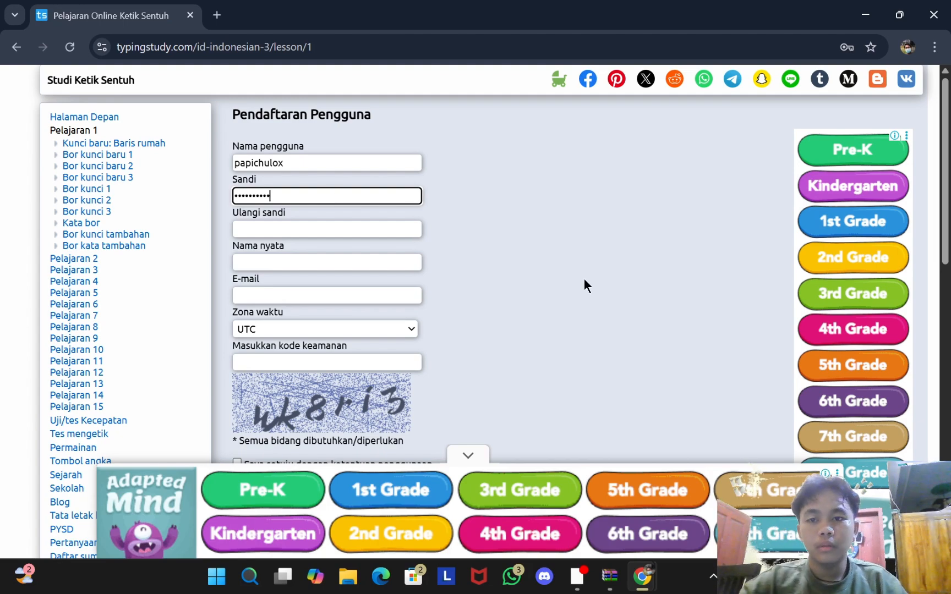
click(276, 226)
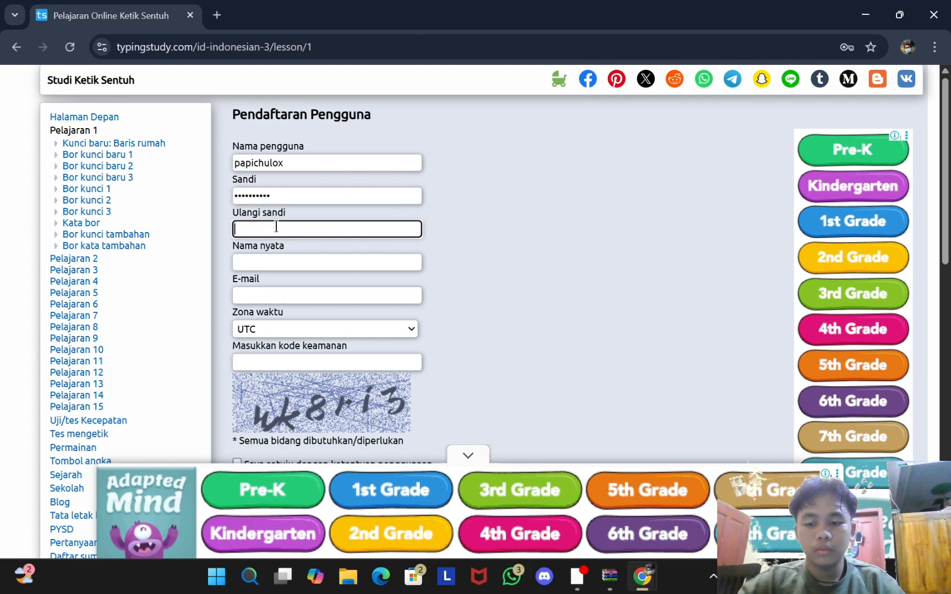
text(•••)
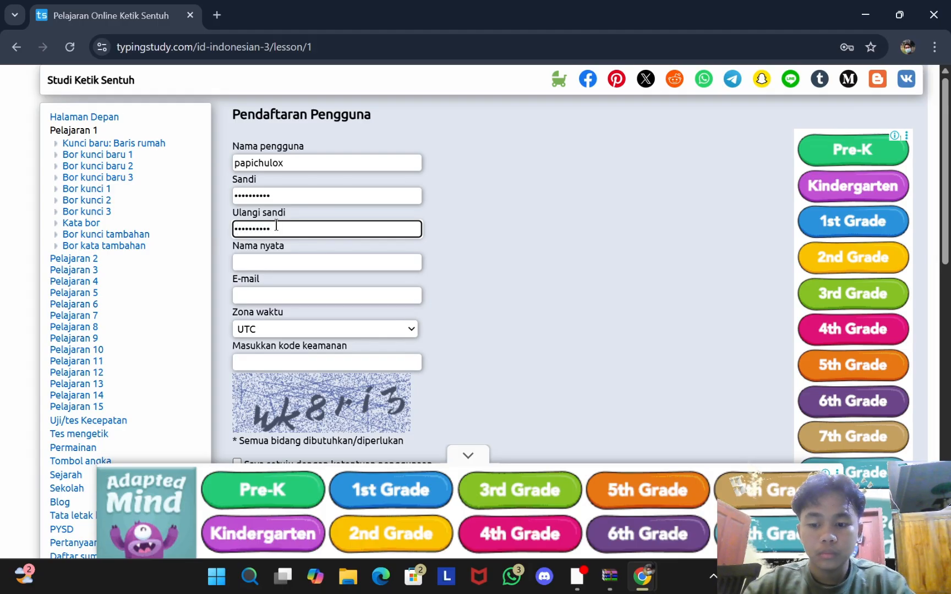
text(••)
click(320, 190)
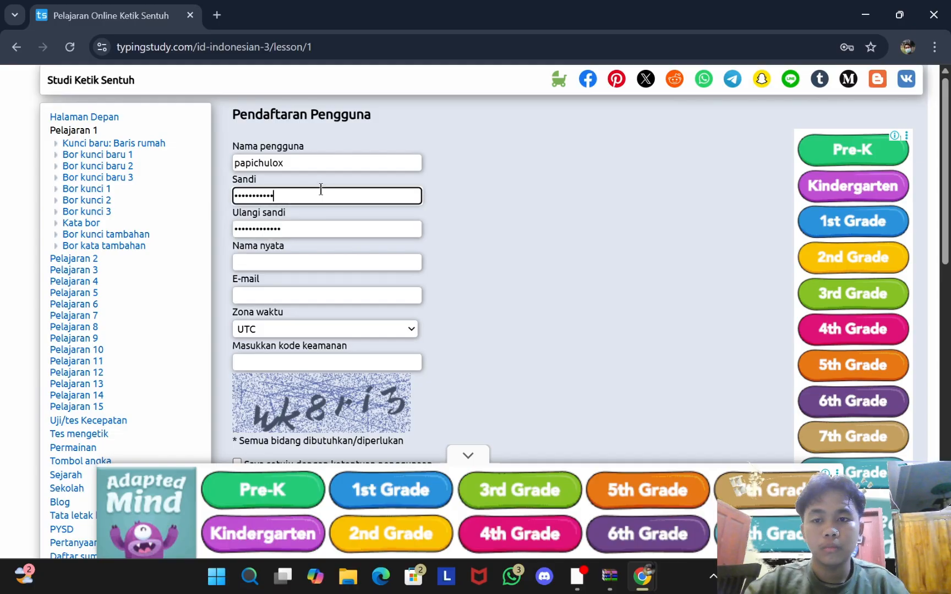
click(341, 261)
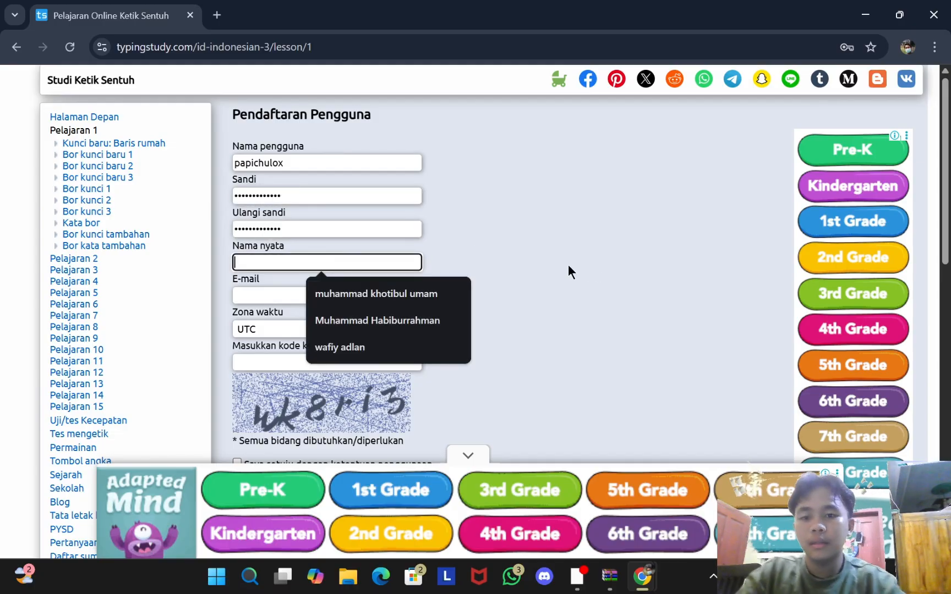
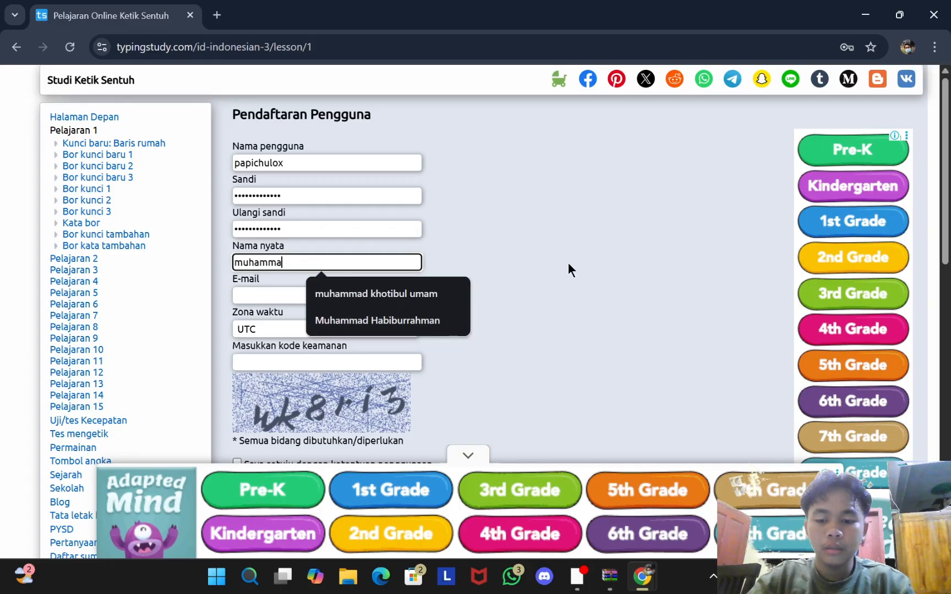
Step: Type the real name in Nama nyata, with each part capitalised
key(Caps_Lock)
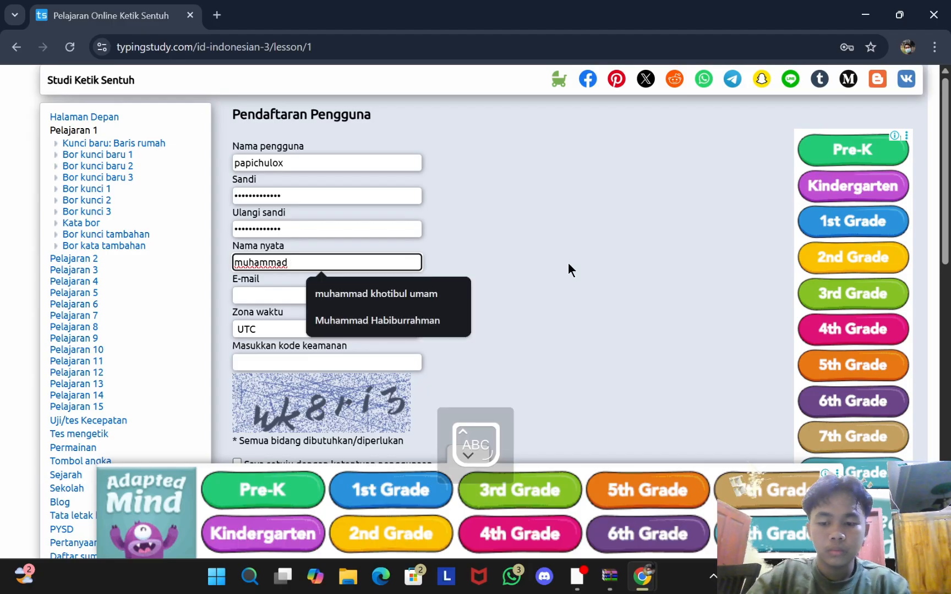
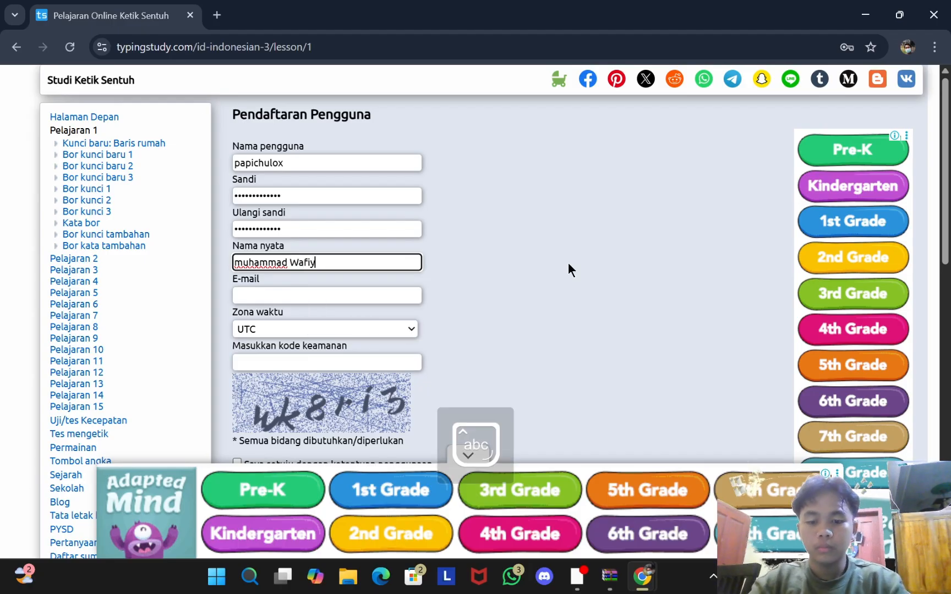
key(Caps_Lock)
key(Caps_Lock)
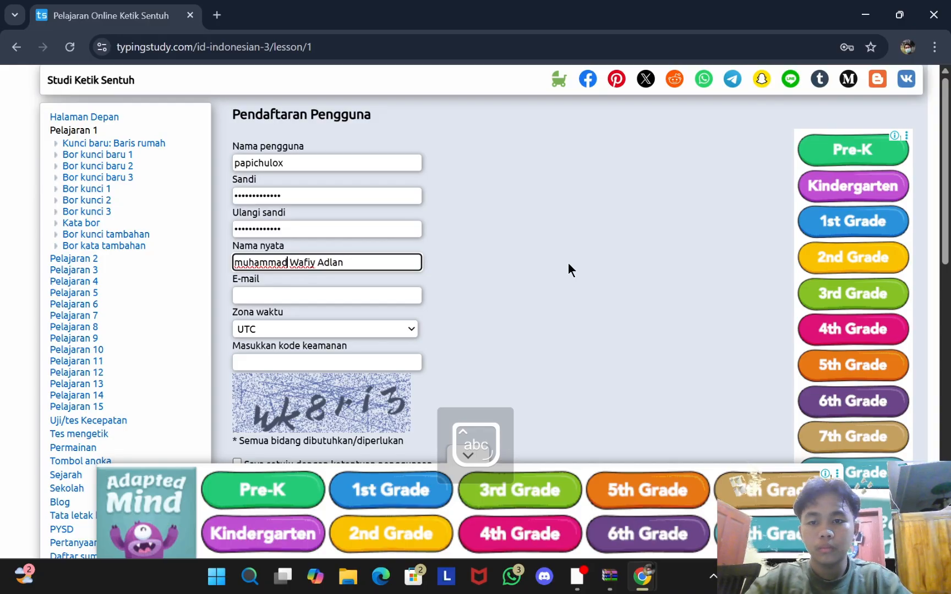
key(Home)
key(Caps_Lock)
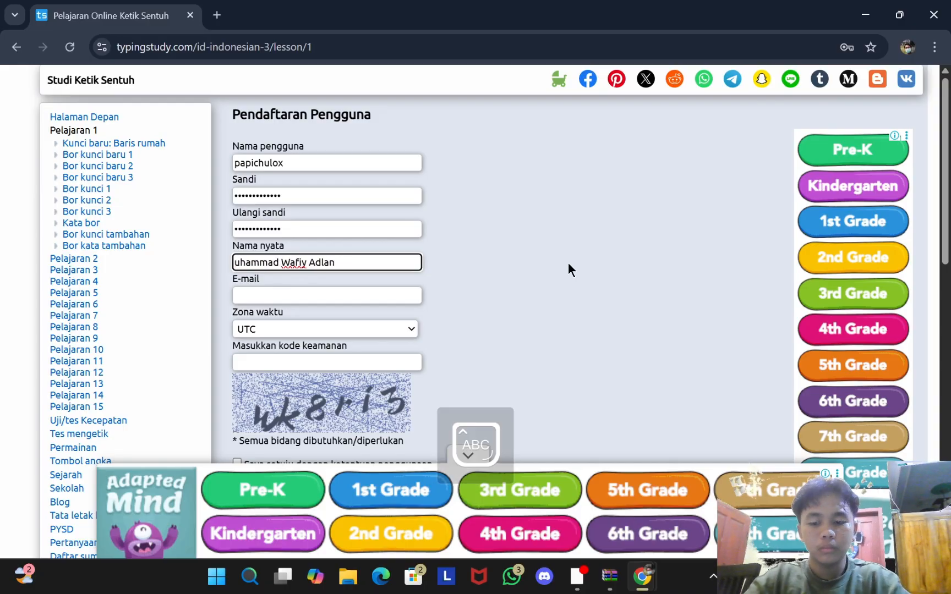
key(Caps_Lock)
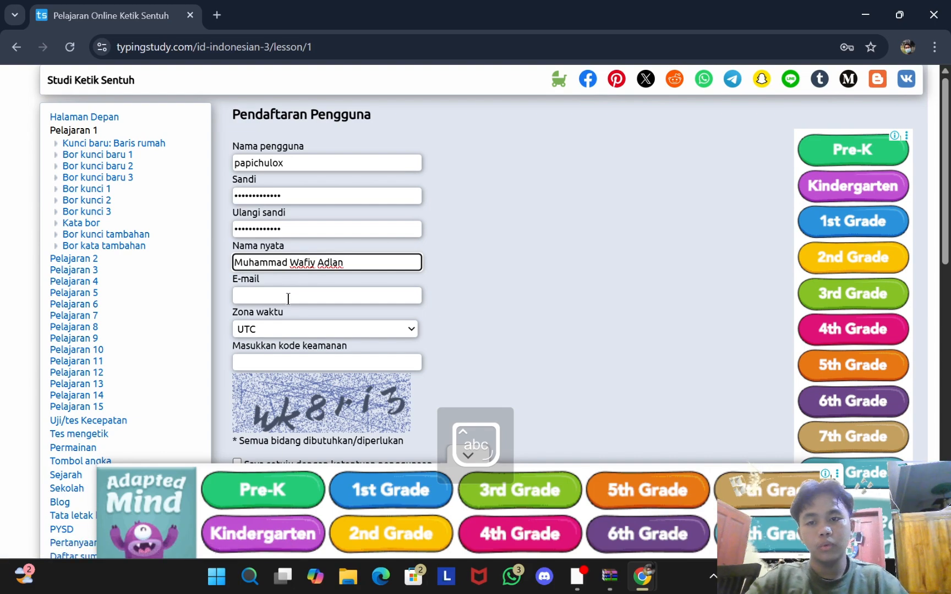
Step: Fill in the user's e-mail address in the E-mail field
click(280, 300)
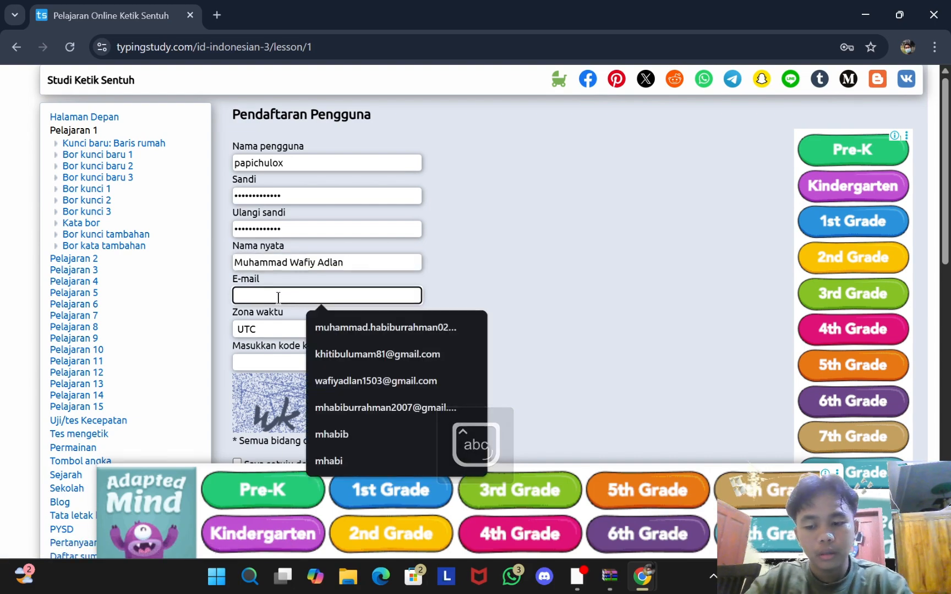
text(muham)
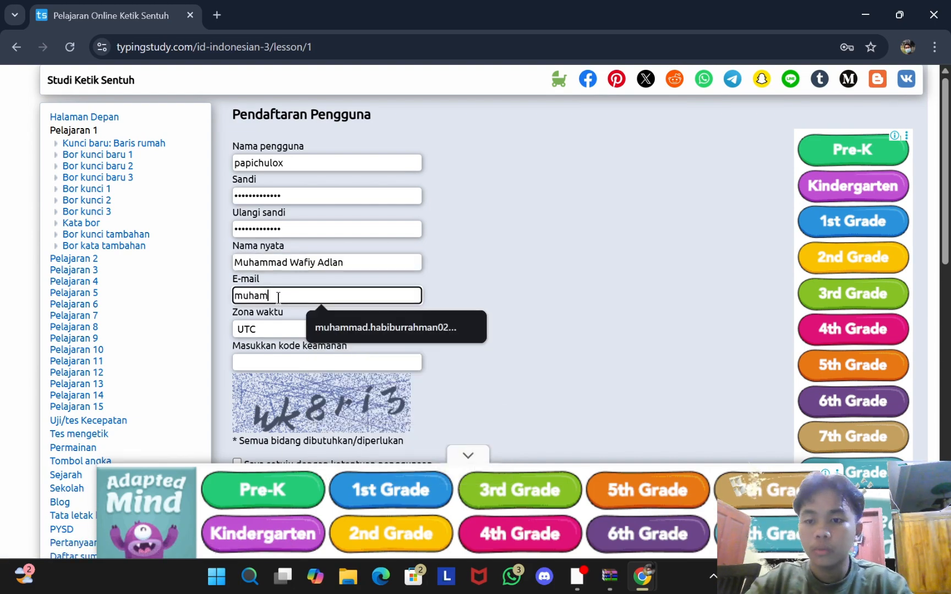
text(mad)
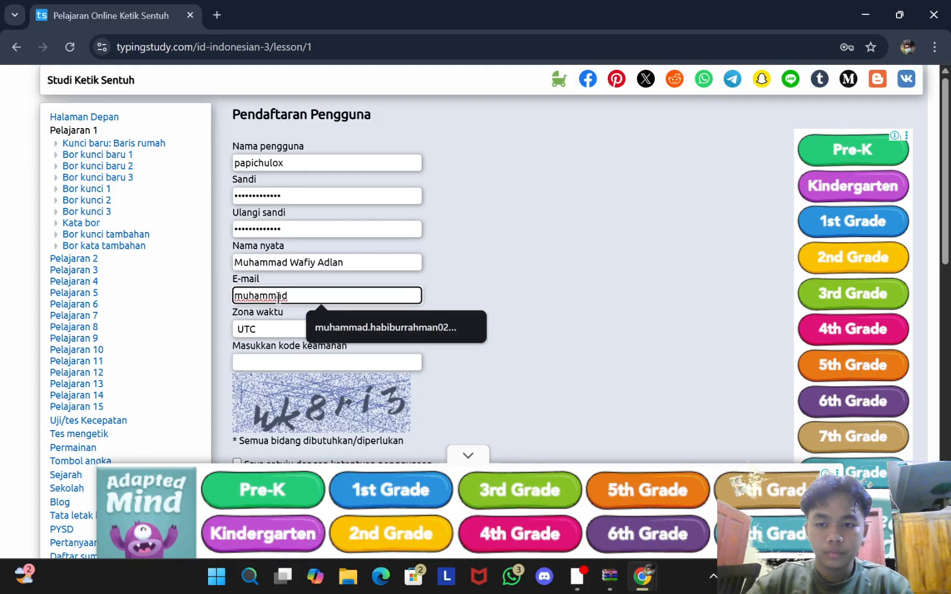
key(BackSpace)
key(BackSpace)
key(BackSpace)
key(BackSpace)
key(BackSpace)
key(BackSpace)
key(BackSpace)
key(BackSpace)
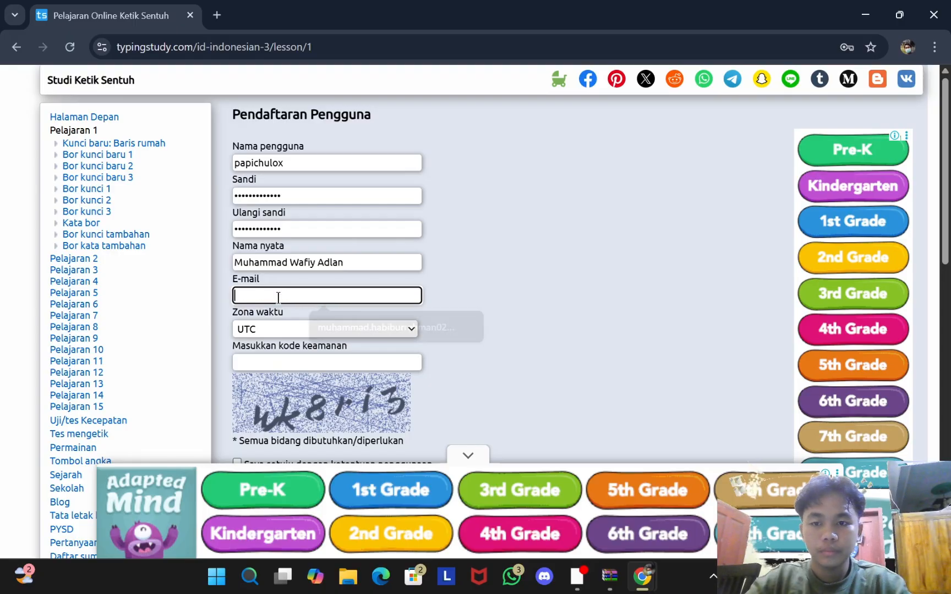
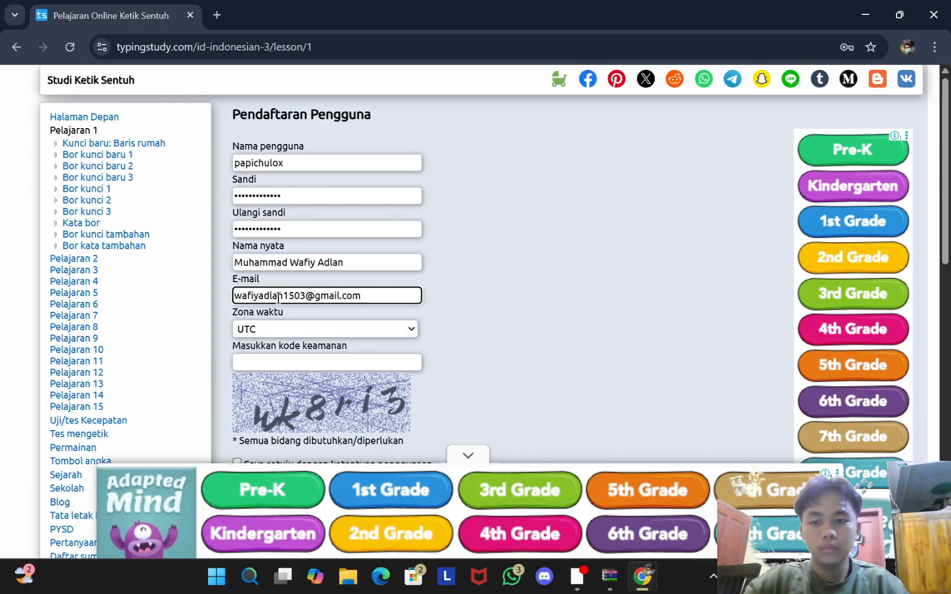
Step: Pick Asia/Jakarta in the Zona waktu dropdown in place of UTC
click(374, 330)
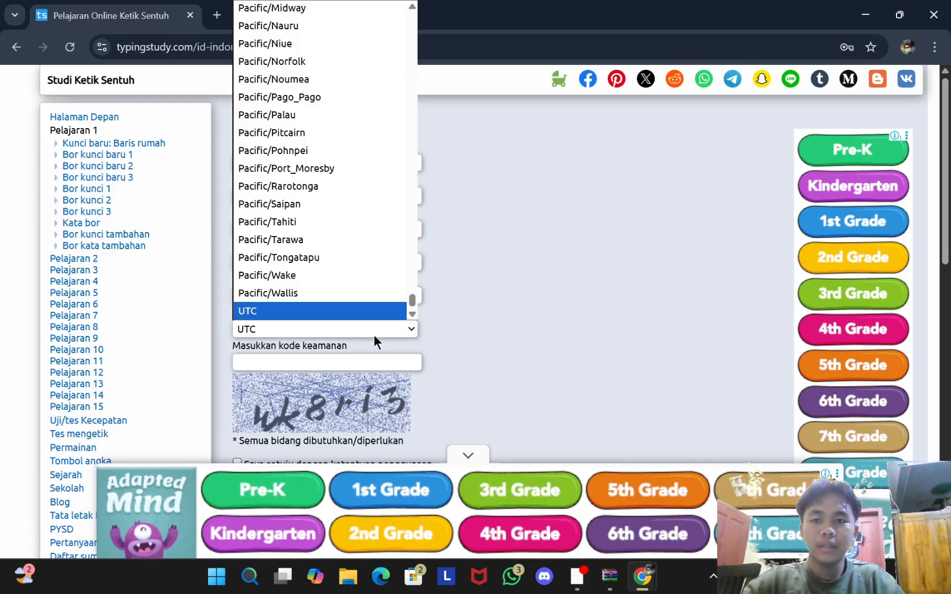
scroll(365, 268, up, 12)
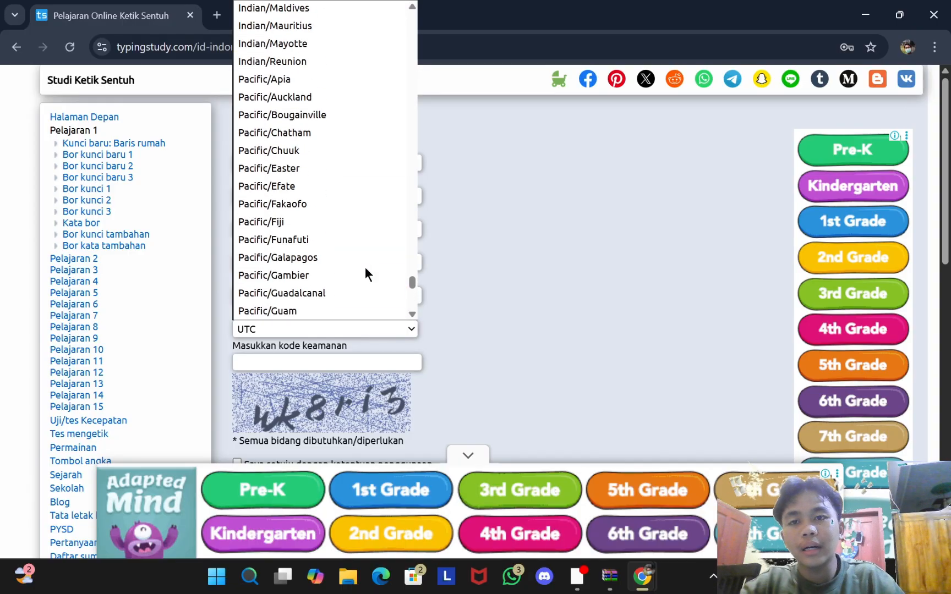
scroll(365, 267, up, 20)
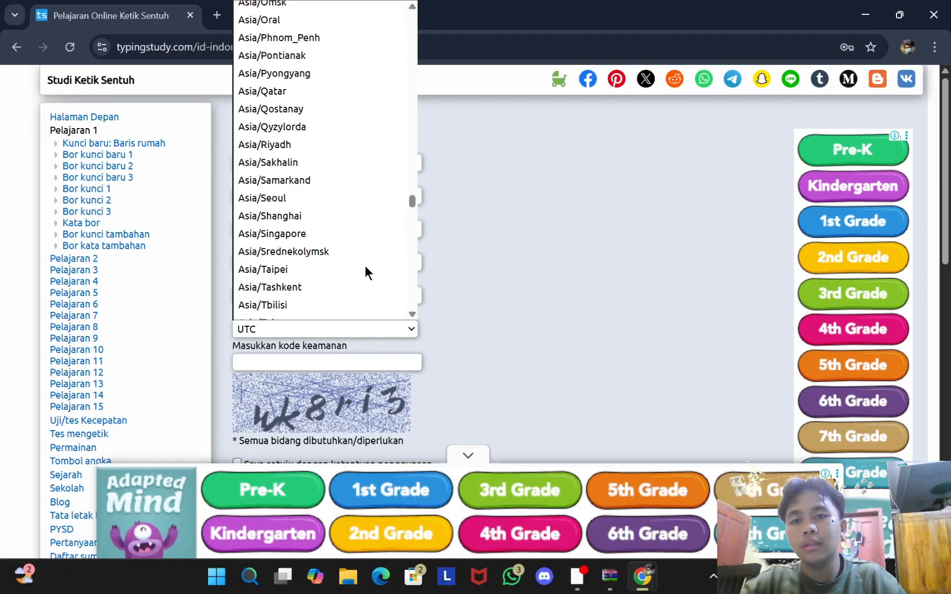
scroll(365, 237, up, 6)
scroll(364, 238, up, 3)
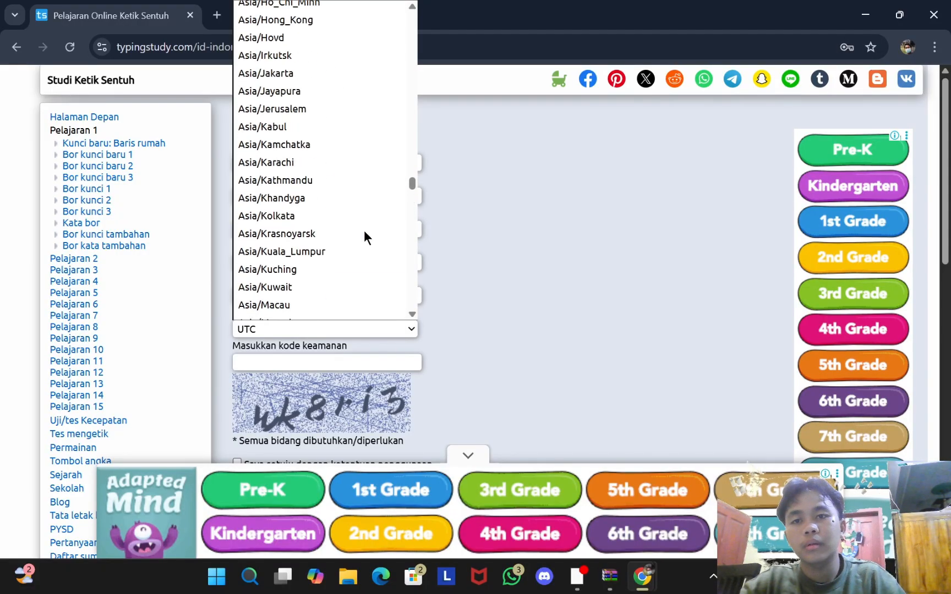
scroll(364, 238, up, 5)
scroll(365, 237, up, 3)
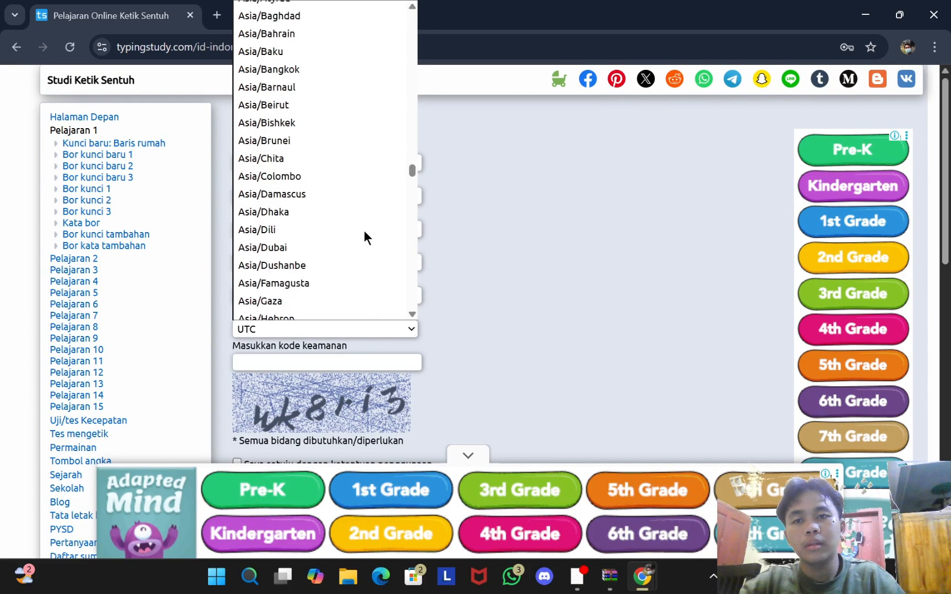
scroll(364, 238, up, 2)
scroll(364, 238, down, 3)
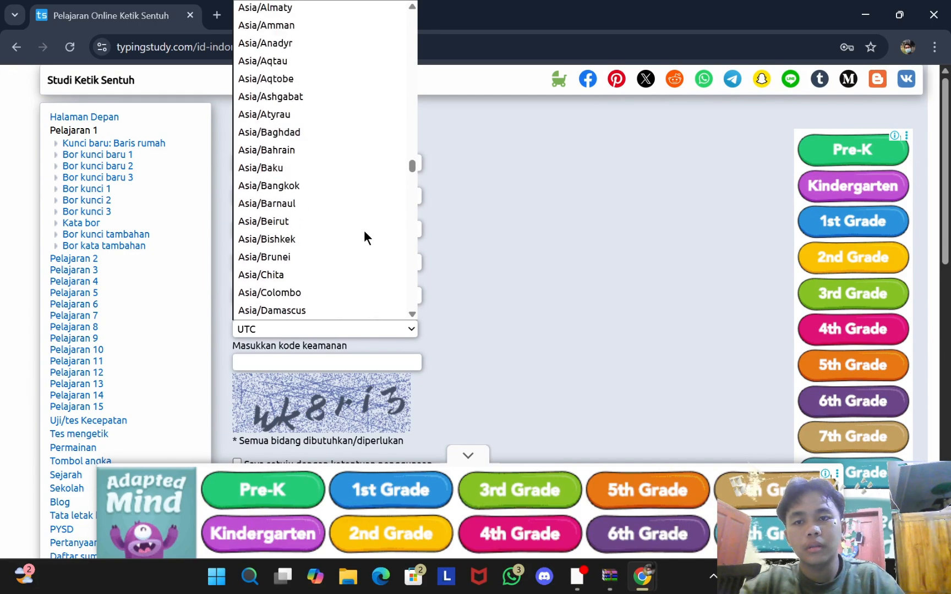
scroll(364, 238, up, 3)
scroll(365, 237, up, 3)
scroll(364, 238, down, 3)
scroll(364, 238, down, 14)
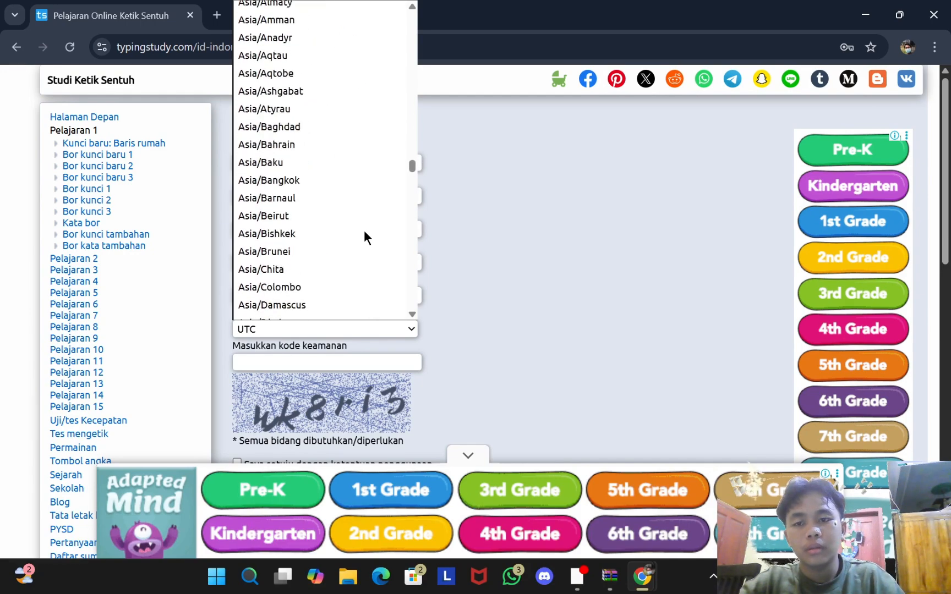
scroll(365, 238, down, 2)
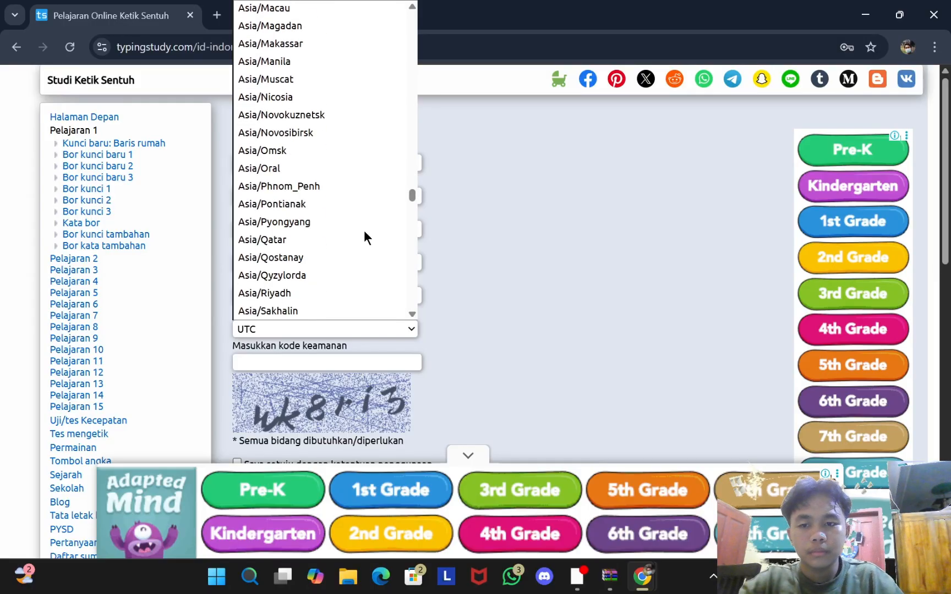
scroll(364, 238, up, 3)
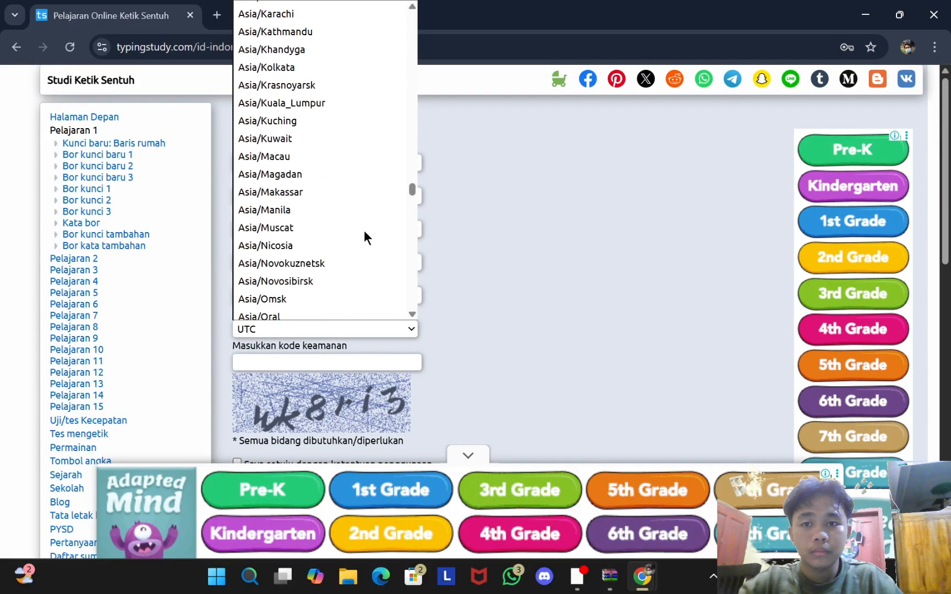
scroll(364, 237, up, 3)
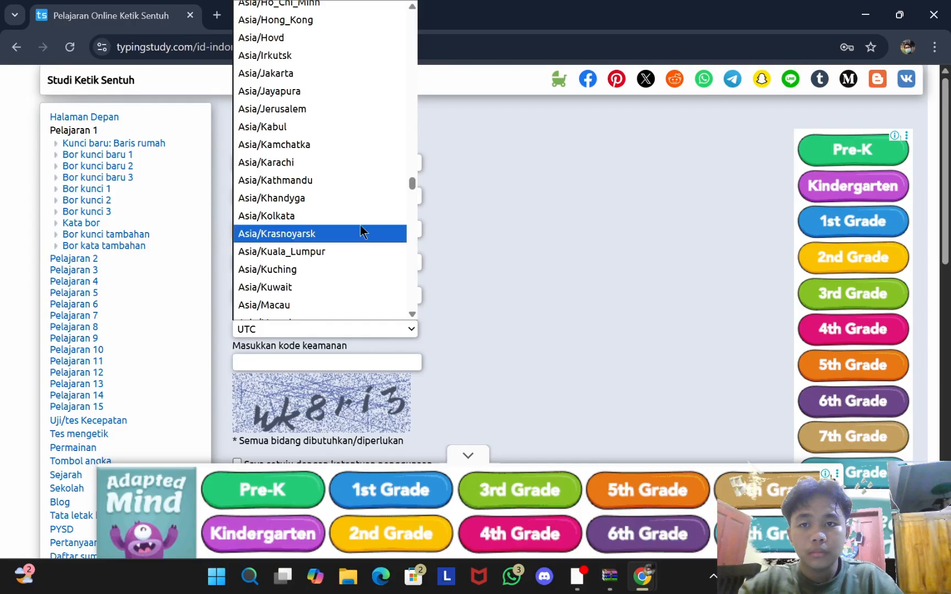
click(307, 70)
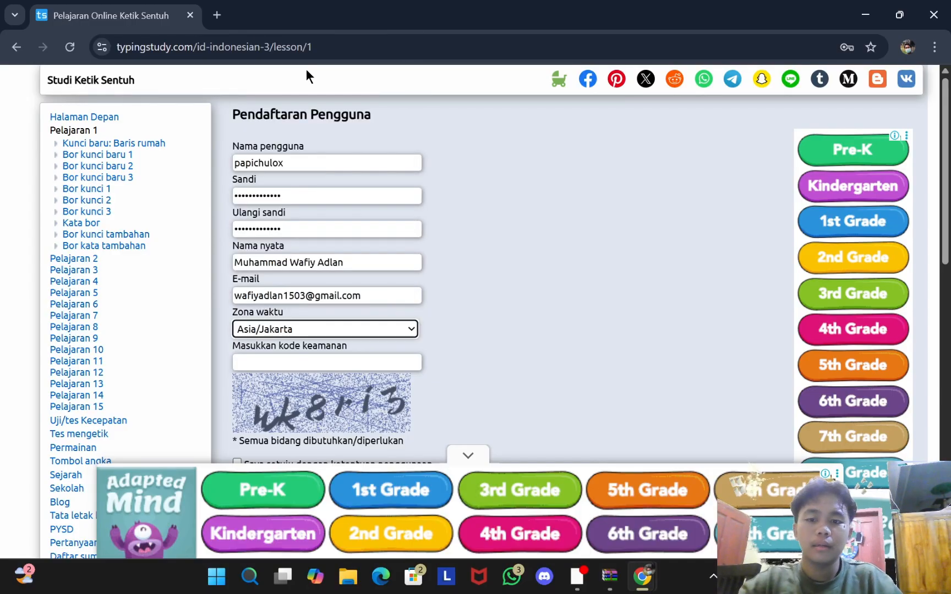
Step: Enter the security code, accept the terms of use and submit the registration
scroll(428, 230, down, 4)
scroll(398, 257, up, 3)
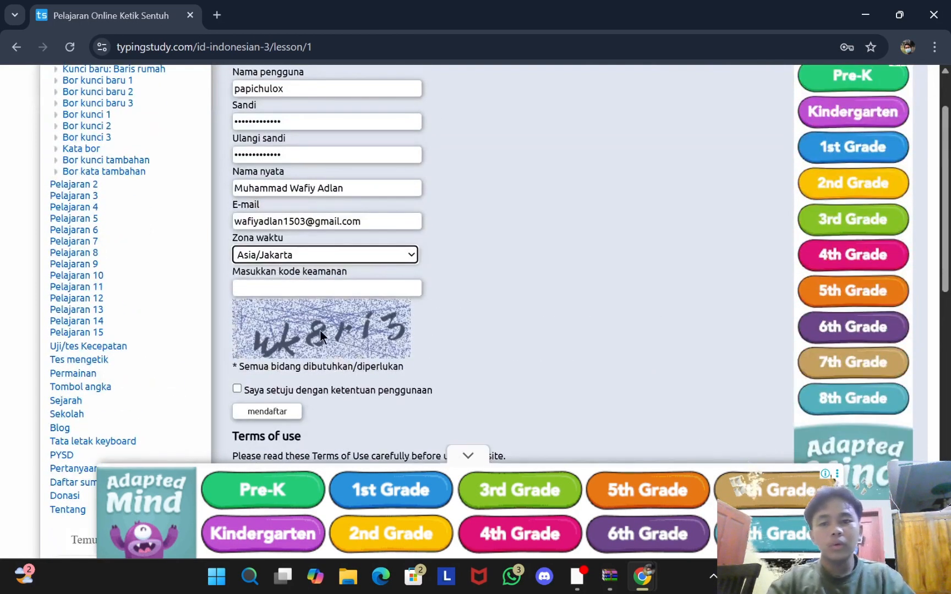
click(343, 289)
text(wk)
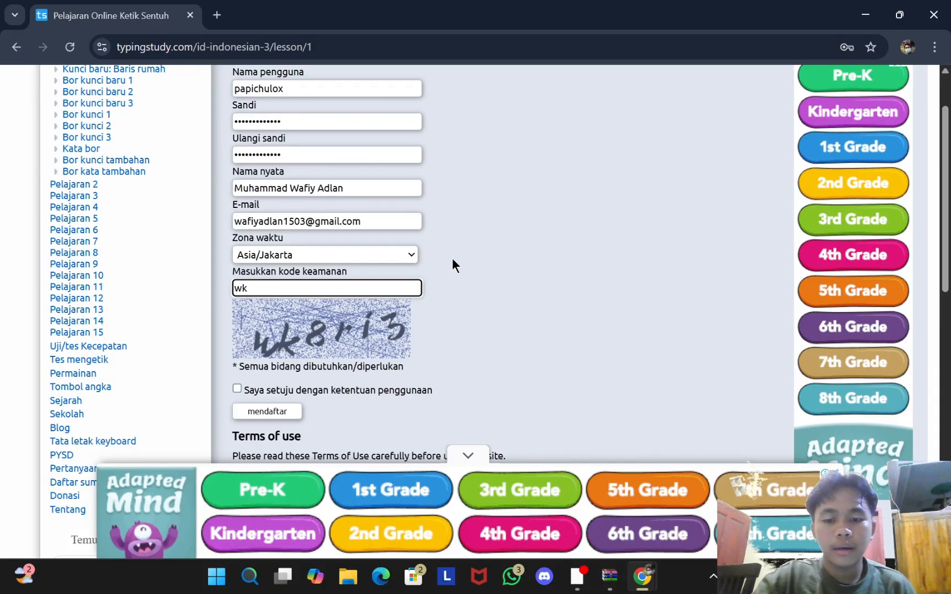
text(8)
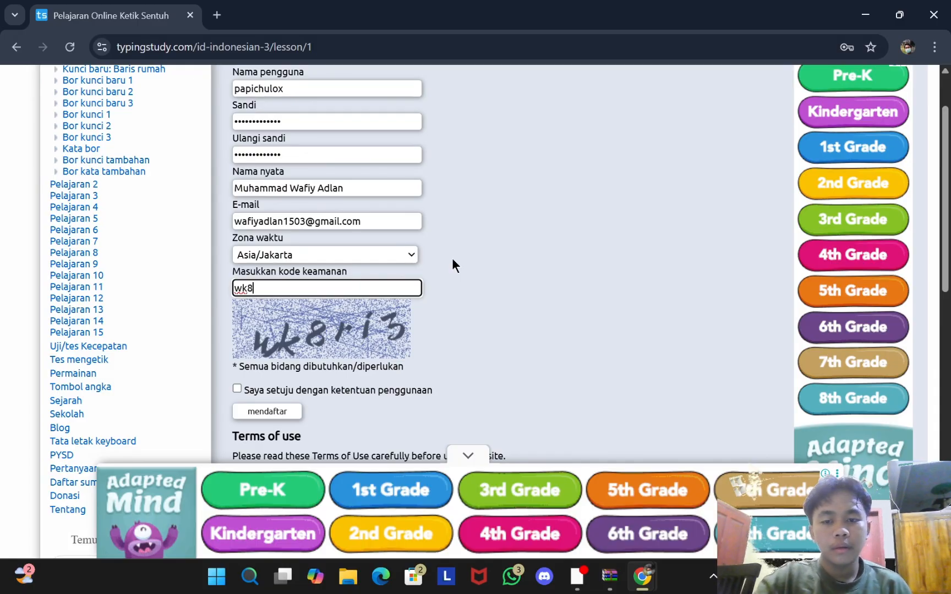
text(ri3)
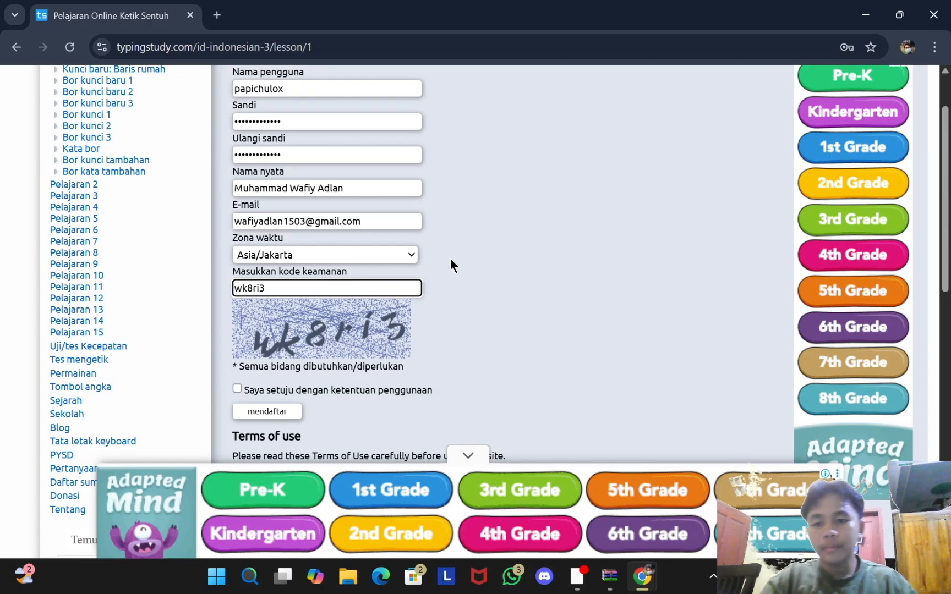
scroll(450, 265, down, 3)
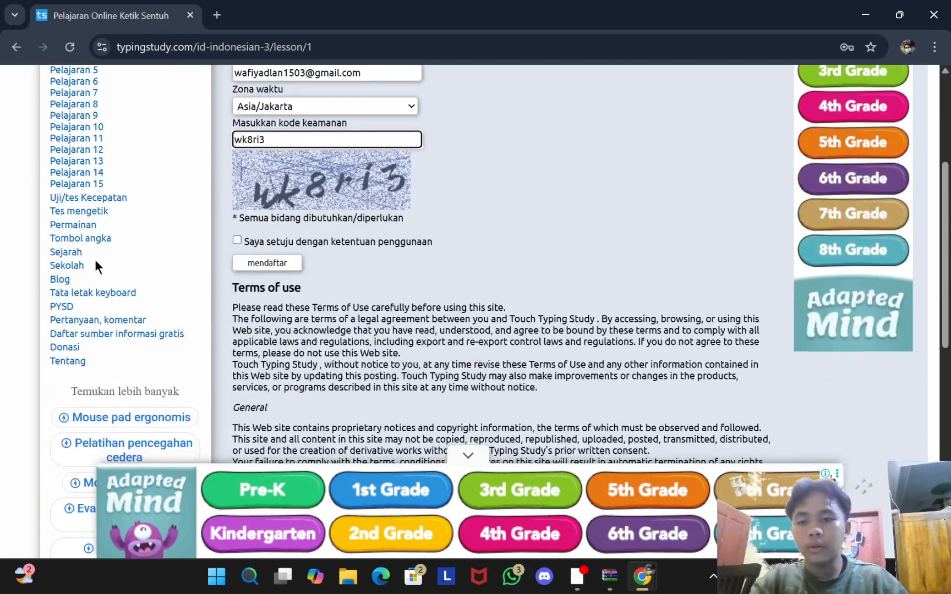
click(237, 241)
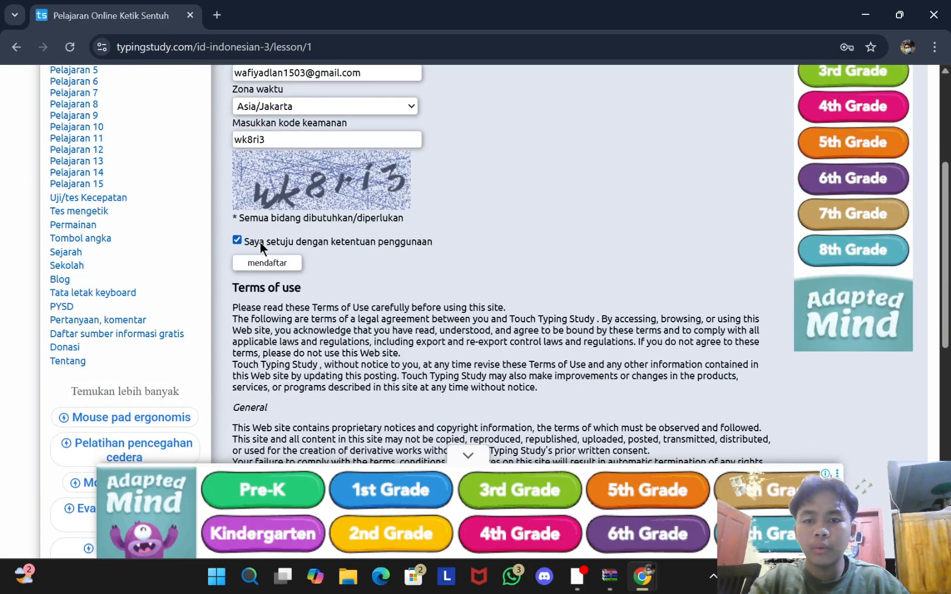
click(286, 263)
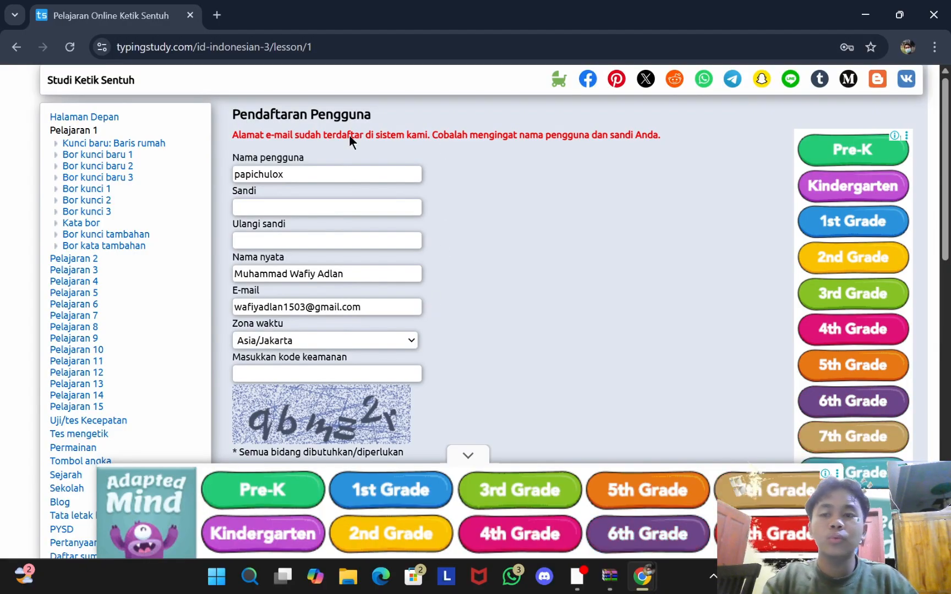
Step: Follow the 'Uji/tes Kecepatan' sidebar link to the typing speed test
scroll(402, 274, down, 5)
scroll(385, 247, up, 5)
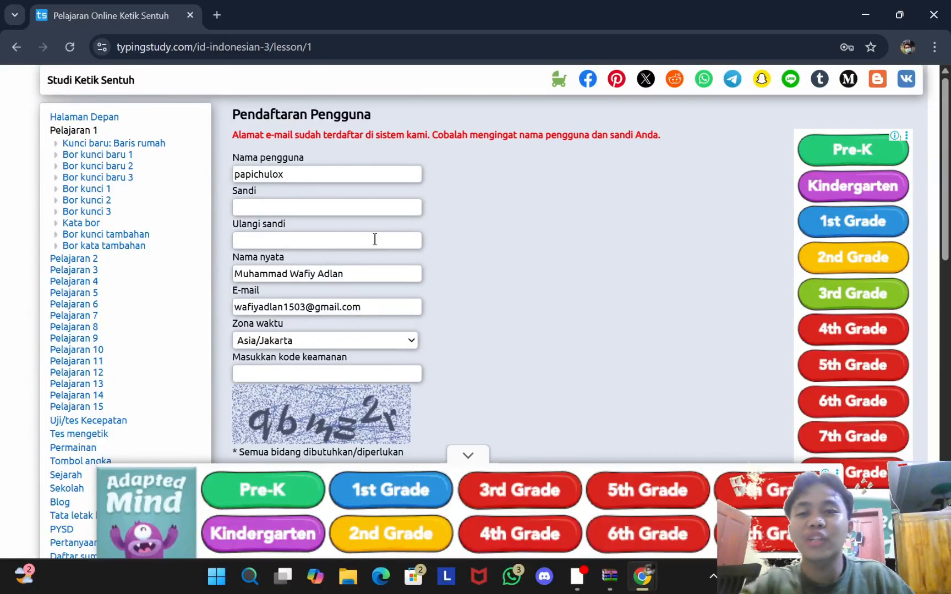
scroll(200, 276, down, 4)
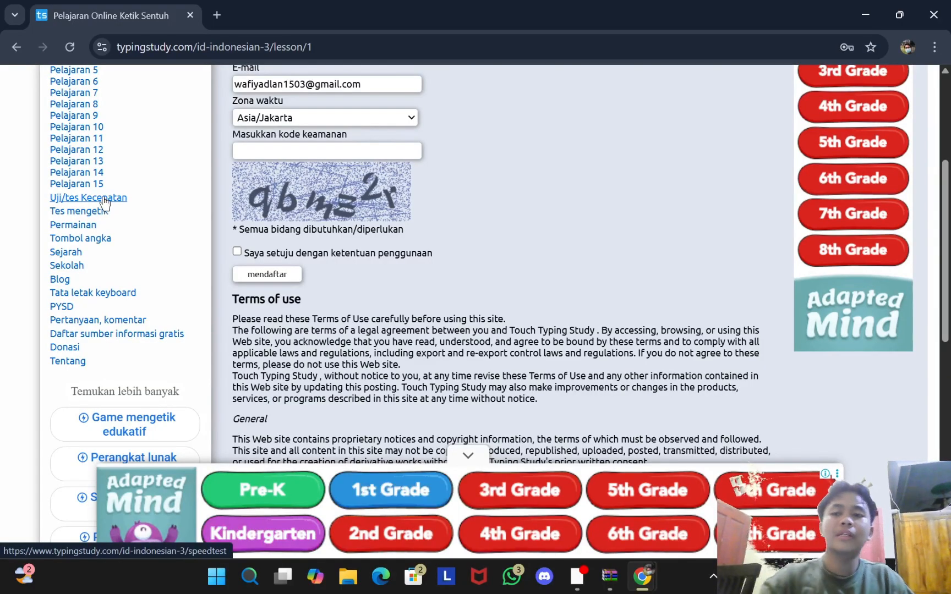
click(105, 203)
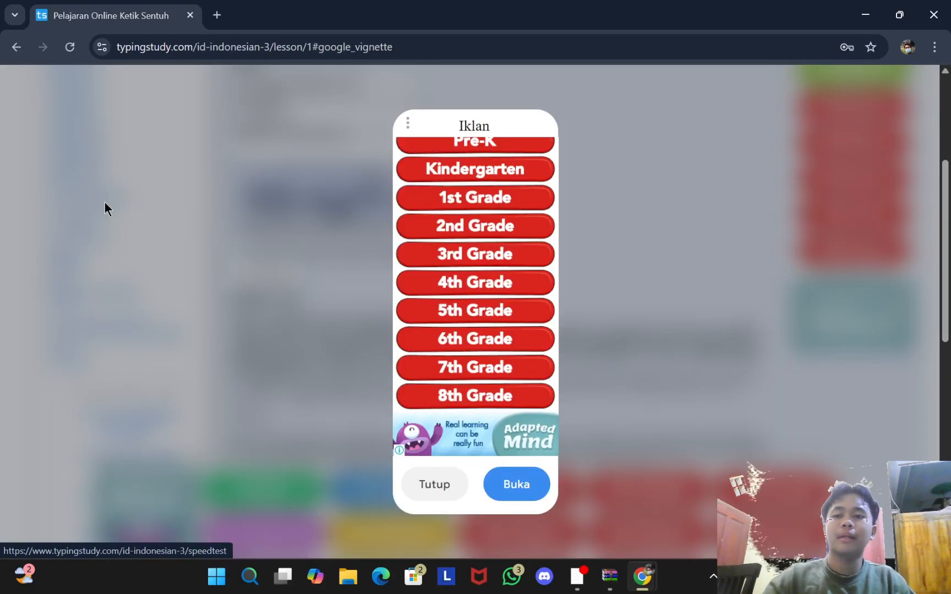
Step: Close the advertisement overlay with Tutup to reveal the Uji Kecepatan test
click(437, 488)
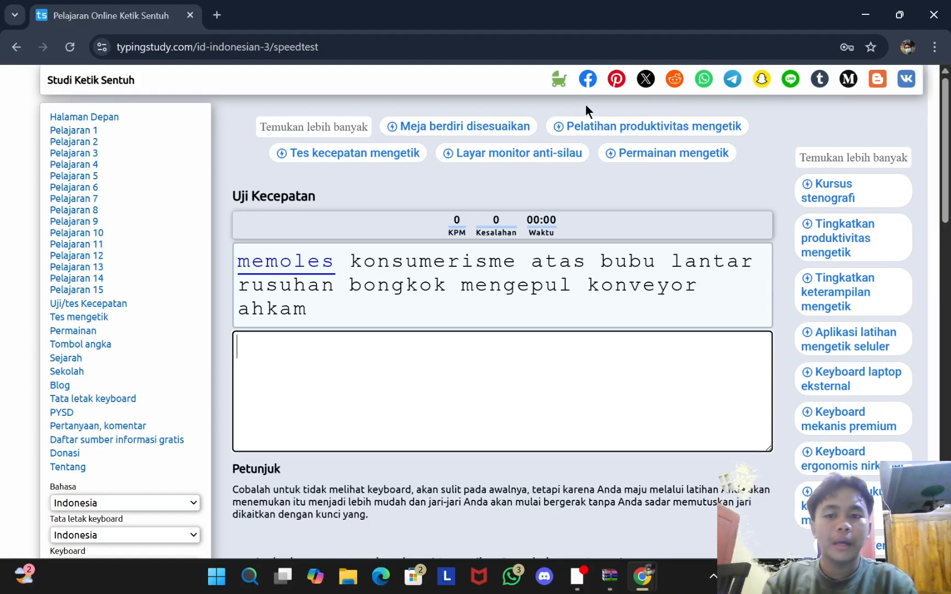
Step: Type the first line, memoles through ahkam, correcting the bongkok and mengepul typos
text(memoles)
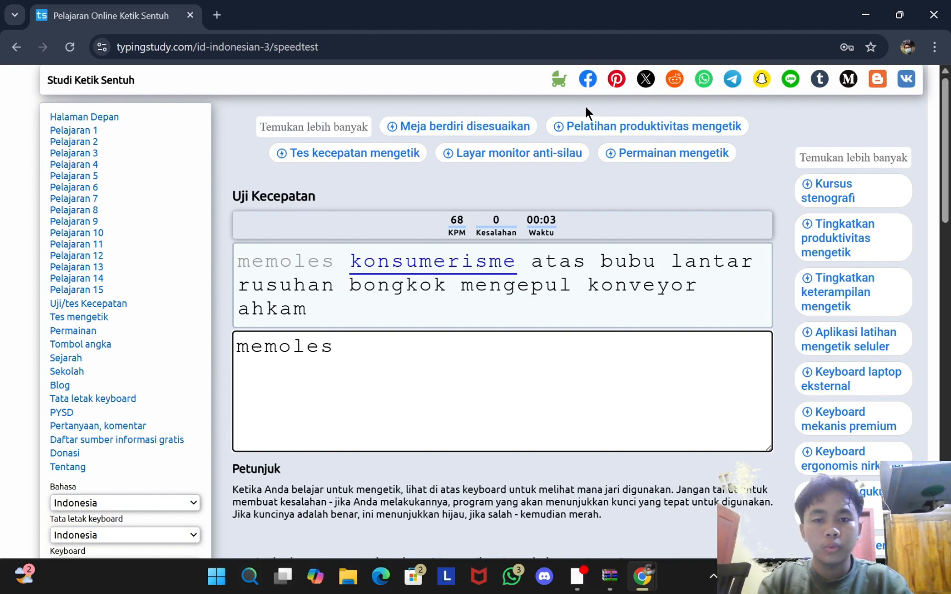
text(konsume)
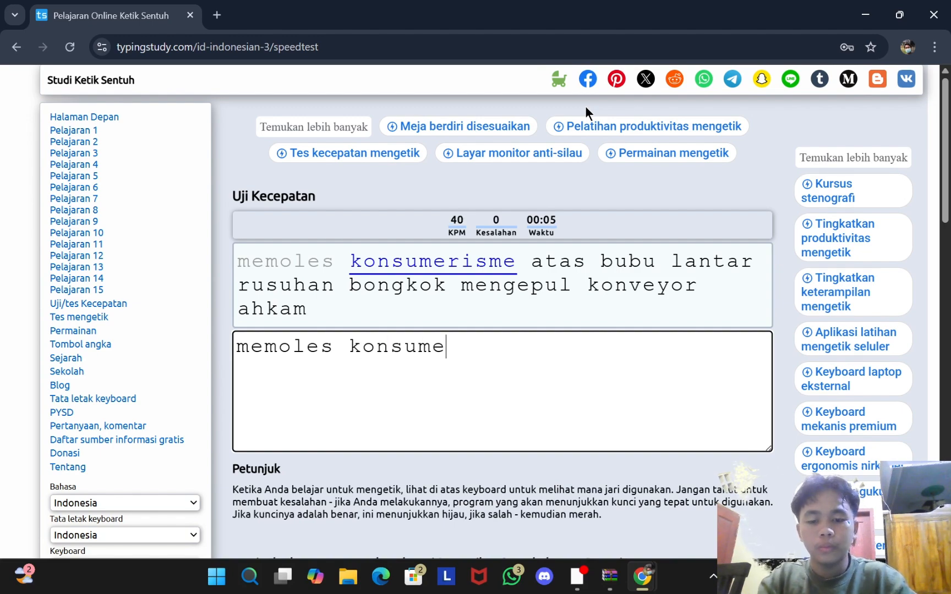
text(risme ata)
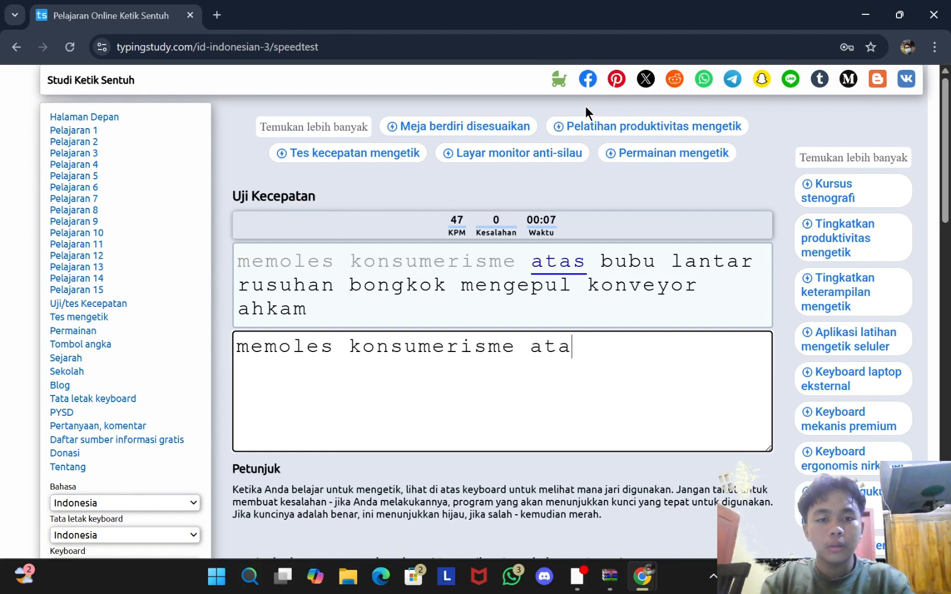
text(s bubu lantar )
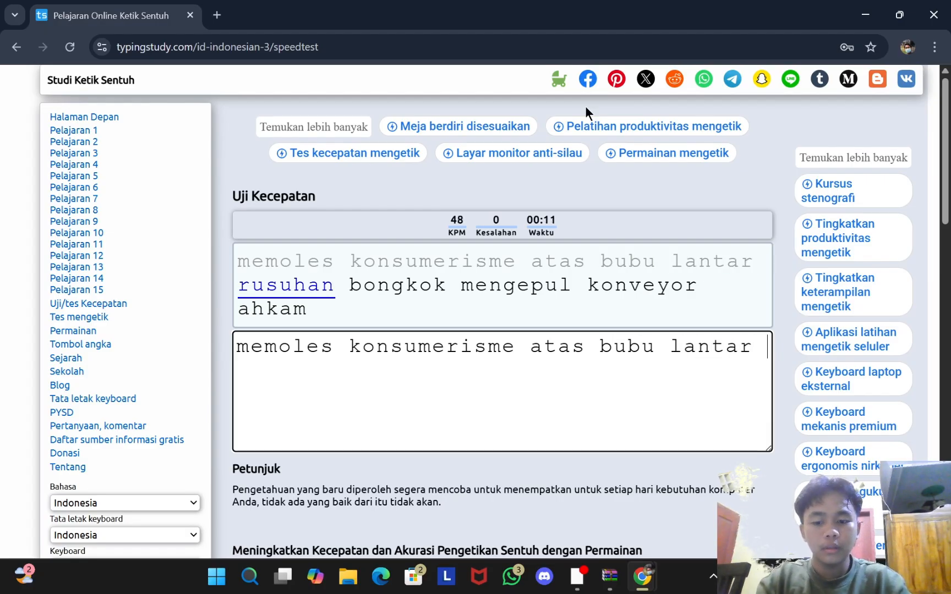
text(rusuhan )
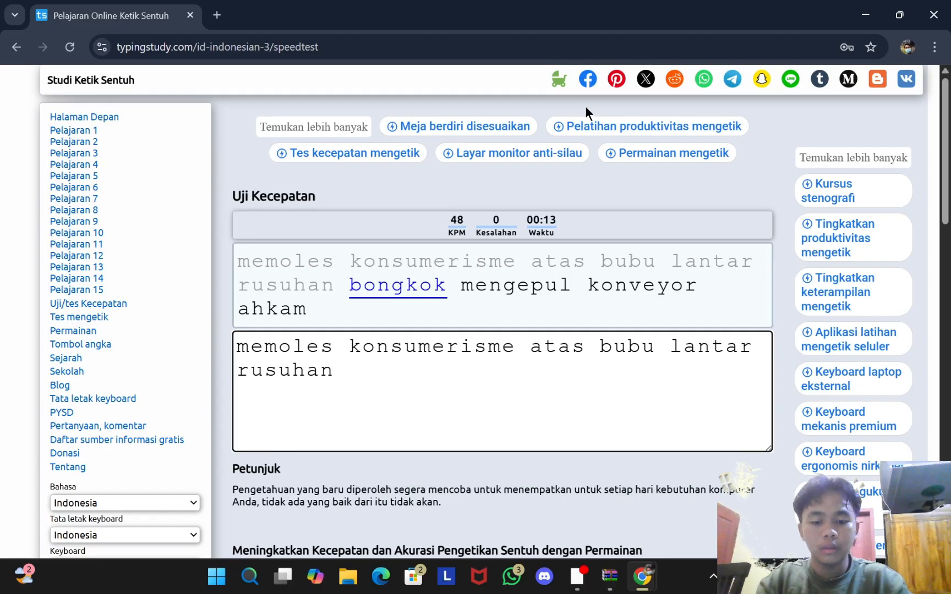
text(bonghhko)
text(mn)
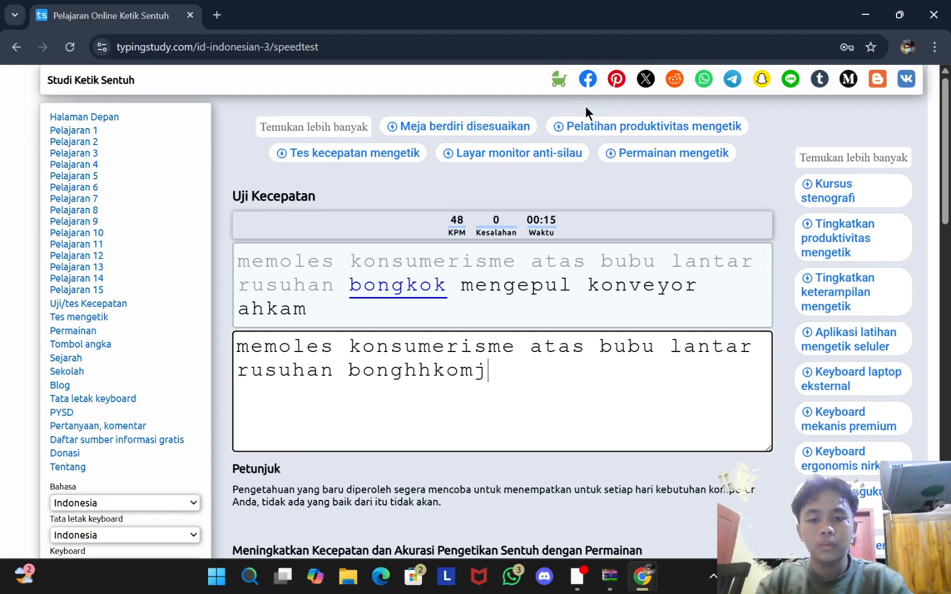
key(BackSpace)
key(BackSpace)
key(BackSpace)
key(BackSpace)
key(BackSpace)
key(BackSpace)
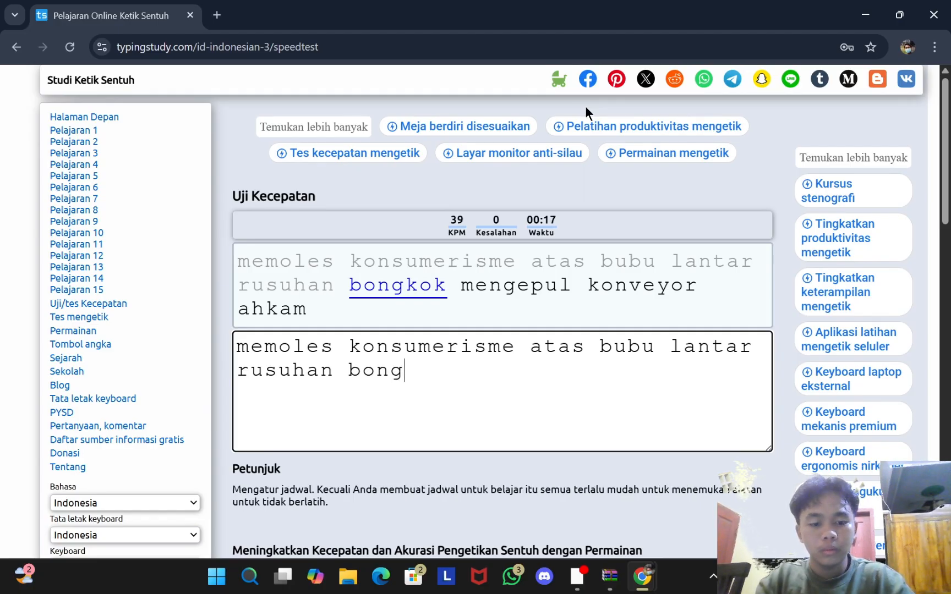
text(kok mng)
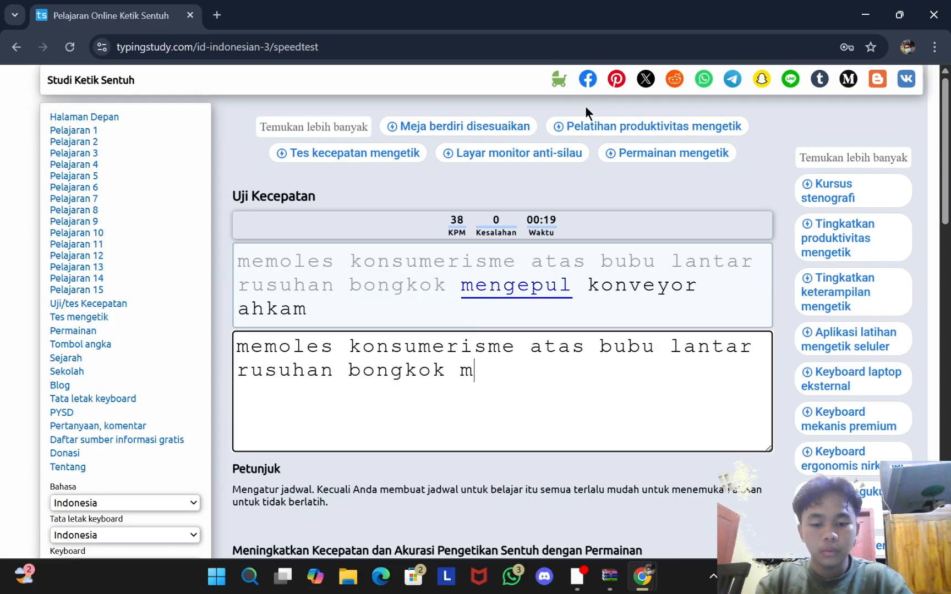
key(BackSpace)
key(BackSpace)
text(engepul)
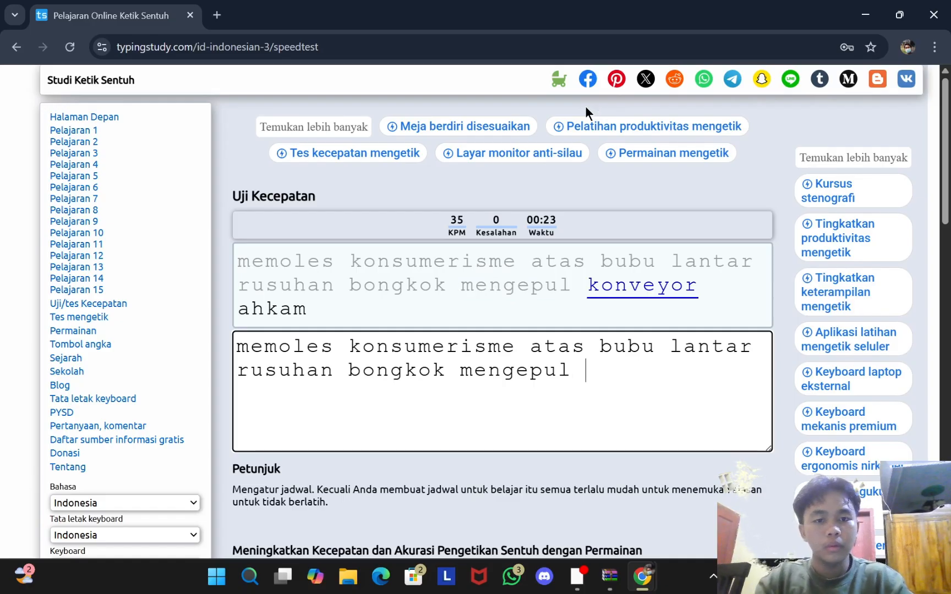
text( ko)
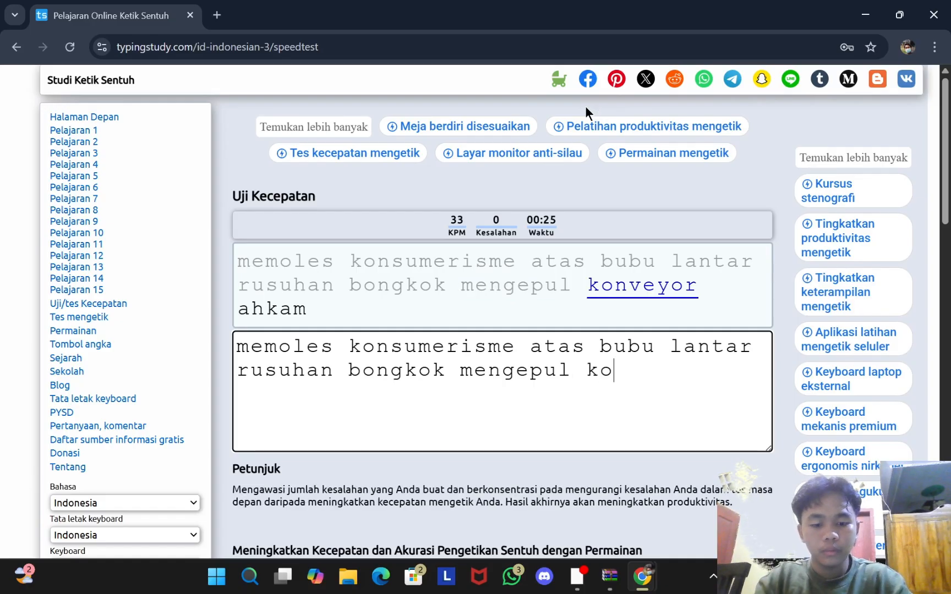
text(nveyor)
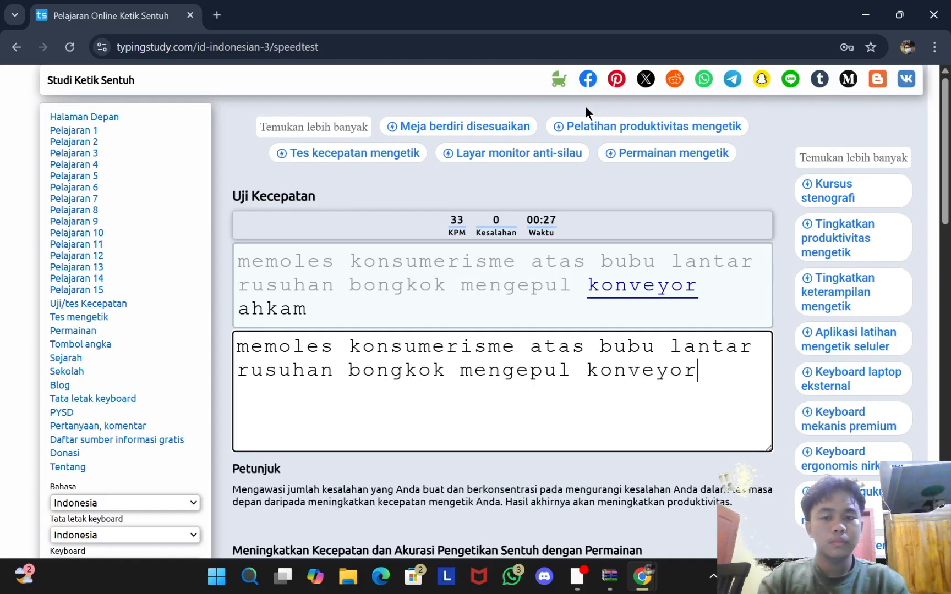
text( ahkam)
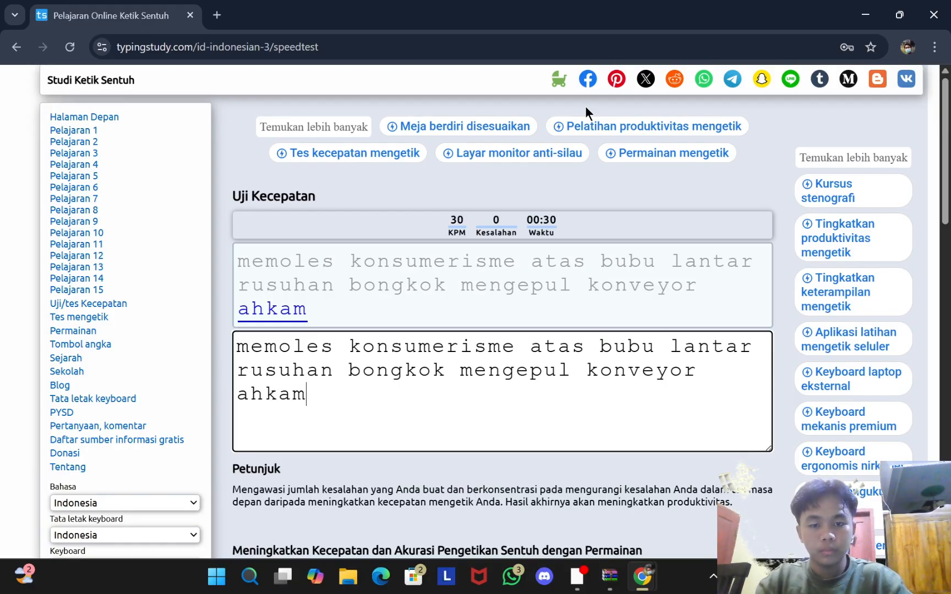
Step: Type the second line, kelar through serdang, fixing typos to finish at 30 KPM
key(space)
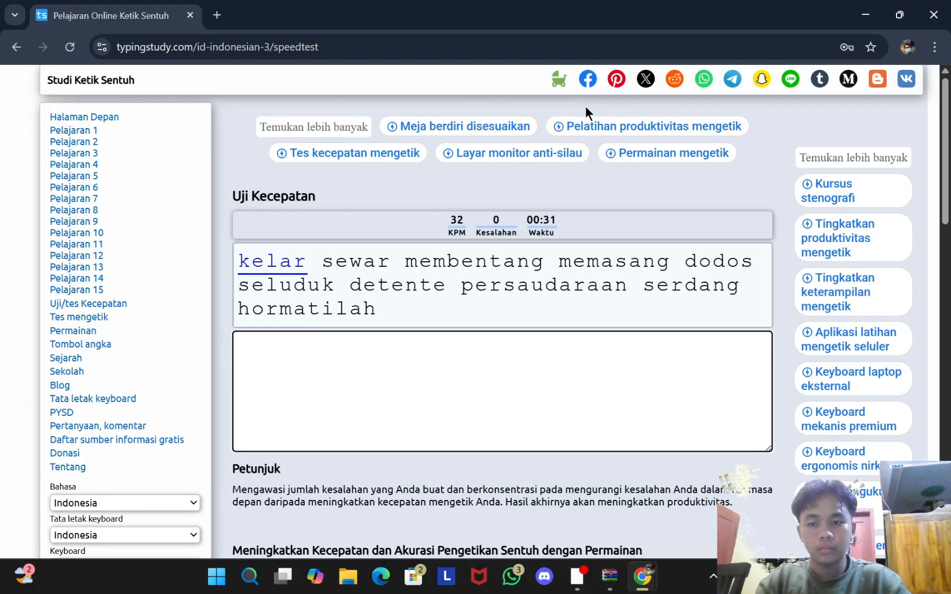
text(kelar )
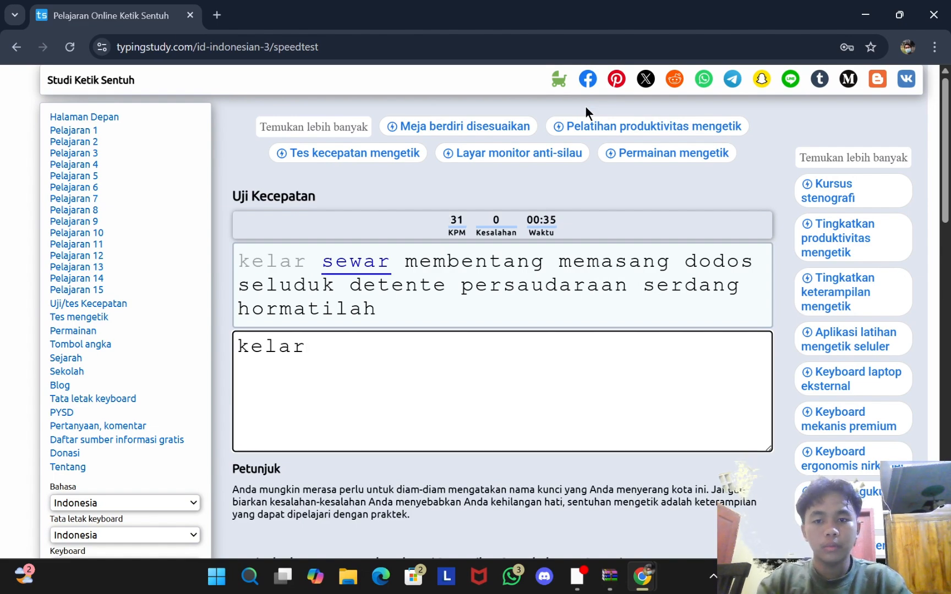
text(sewar memb)
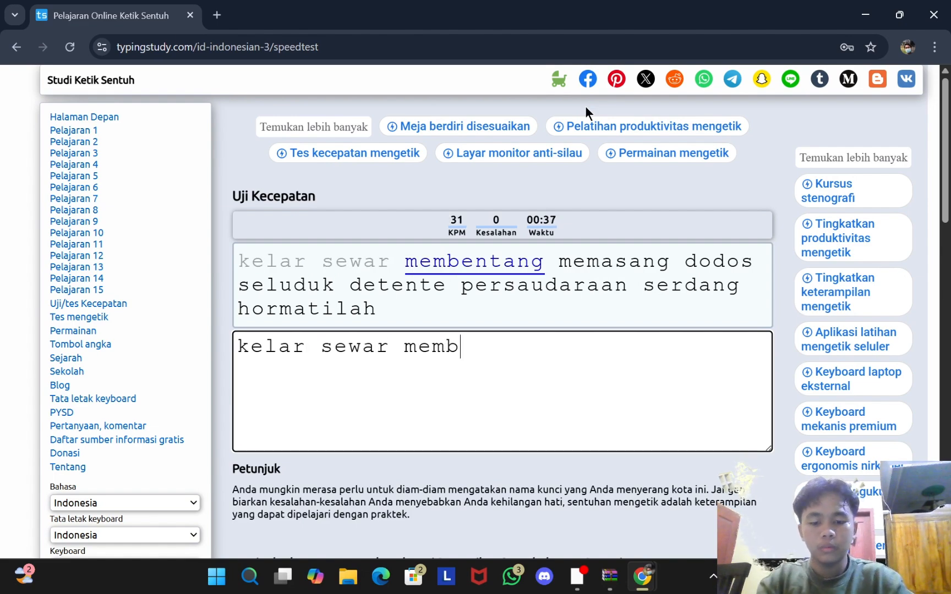
text(entang )
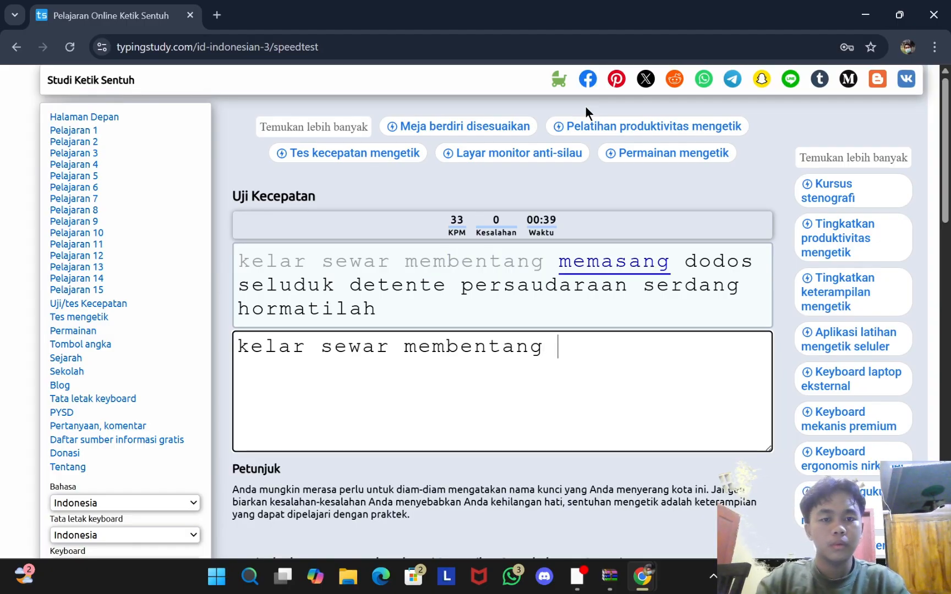
text(memasanhg )
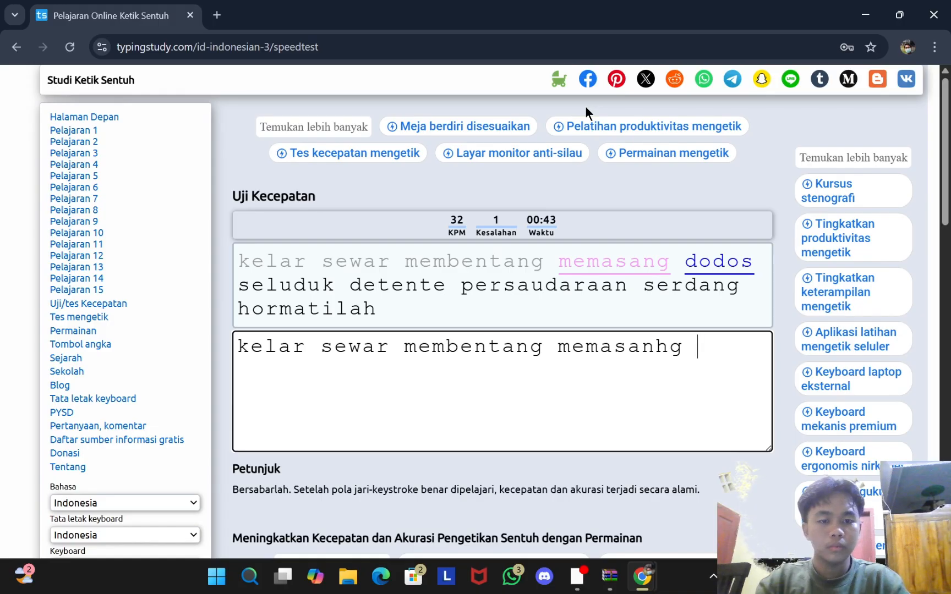
text(dodos )
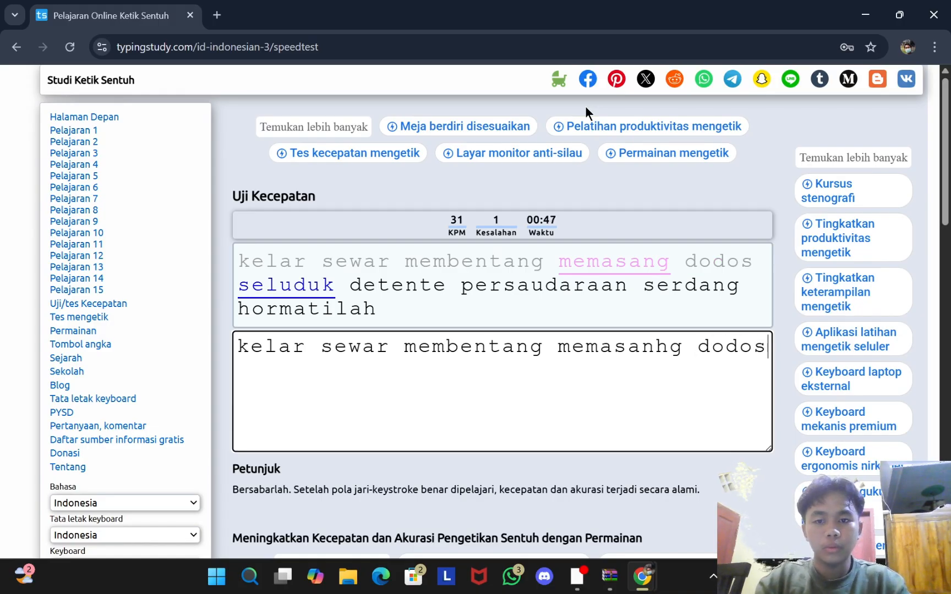
text(selu)
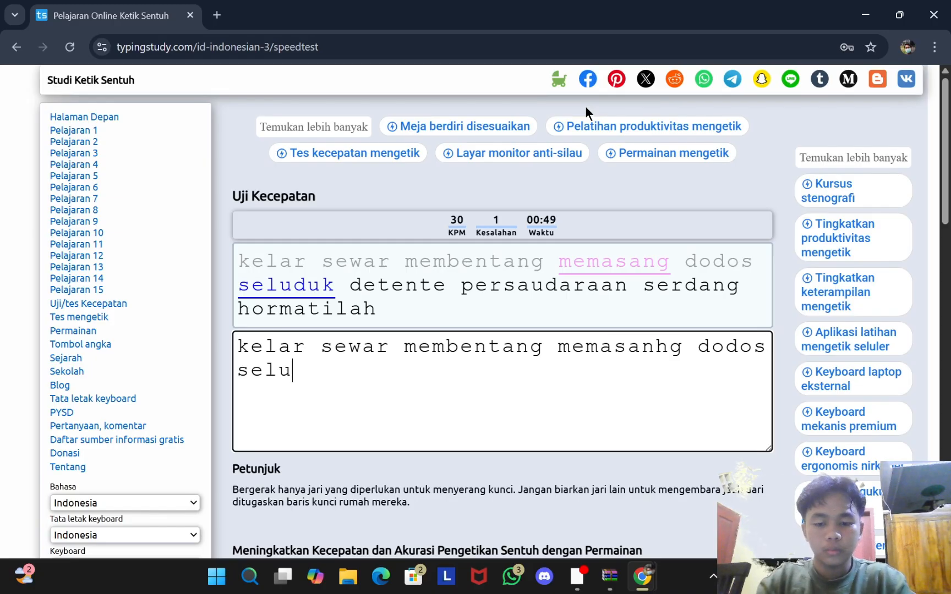
text(duk detente)
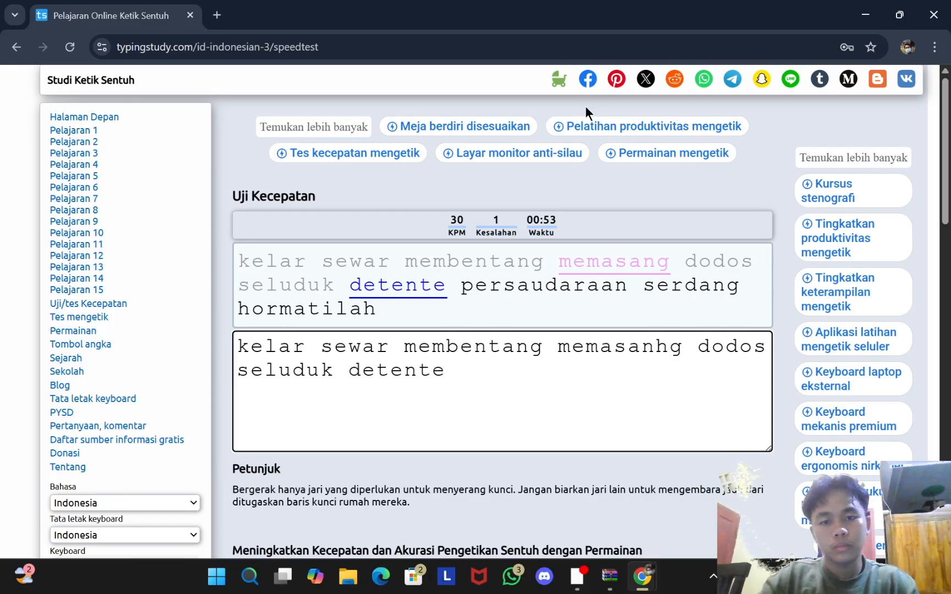
text( persau)
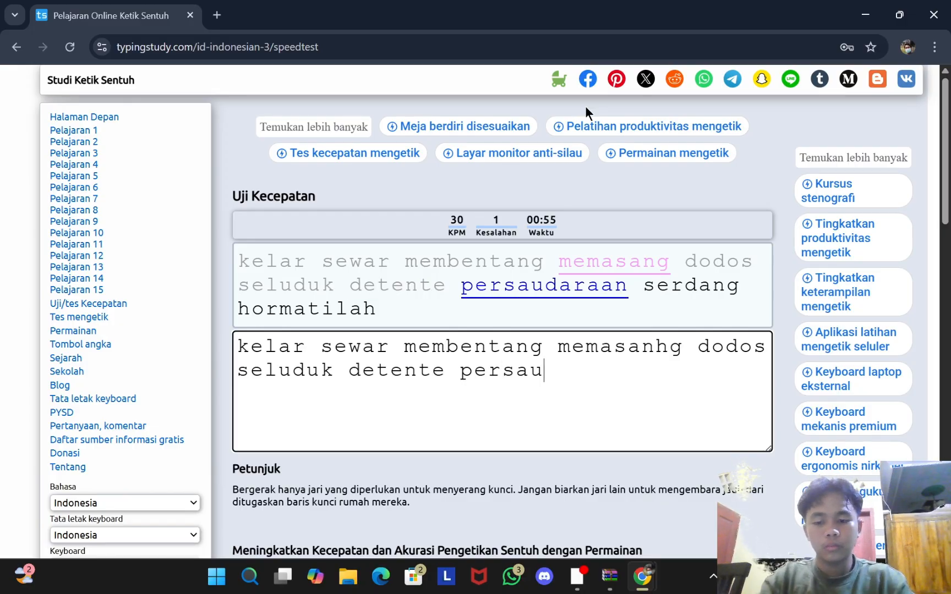
text(daraan seda)
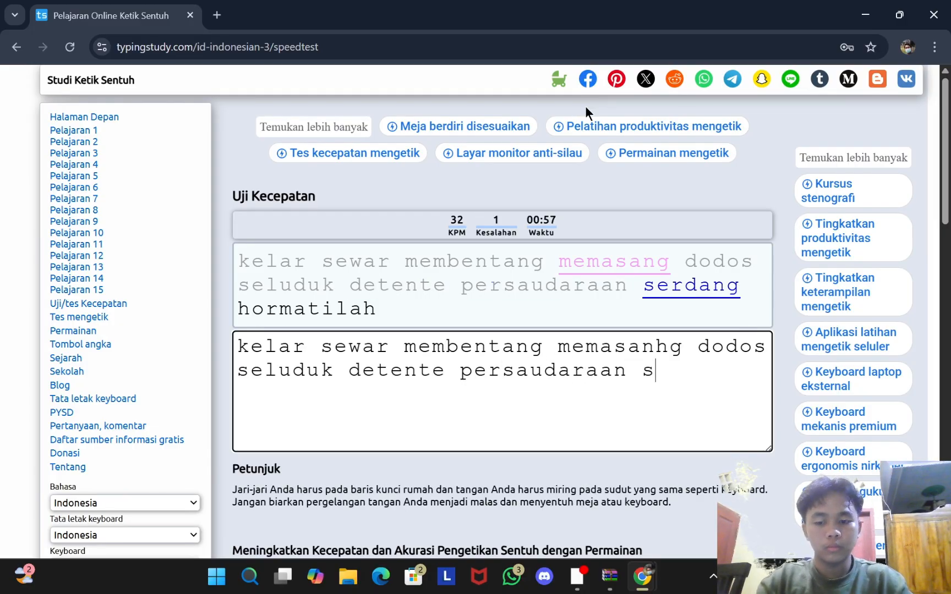
key(BackSpace)
key(BackSpace)
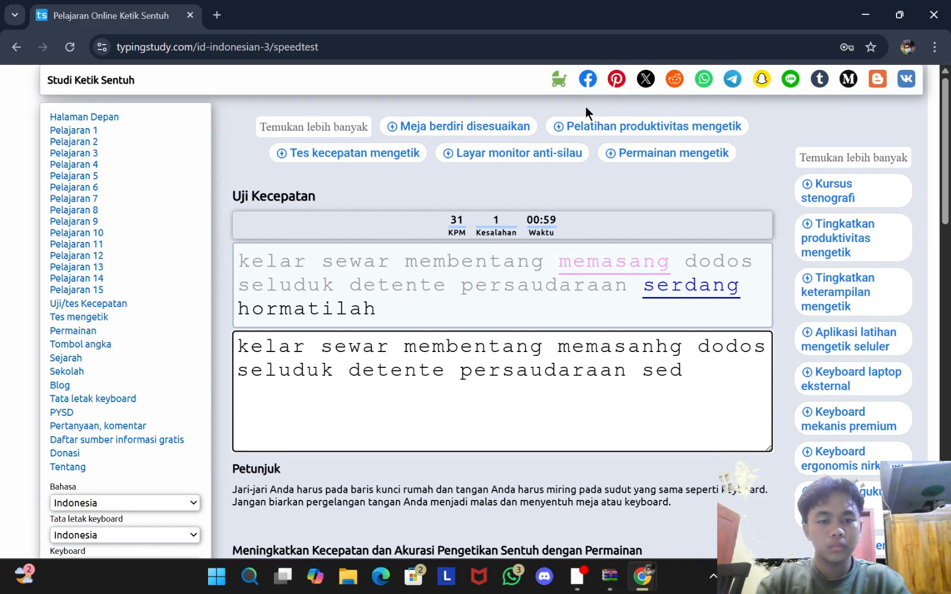
text(rda)
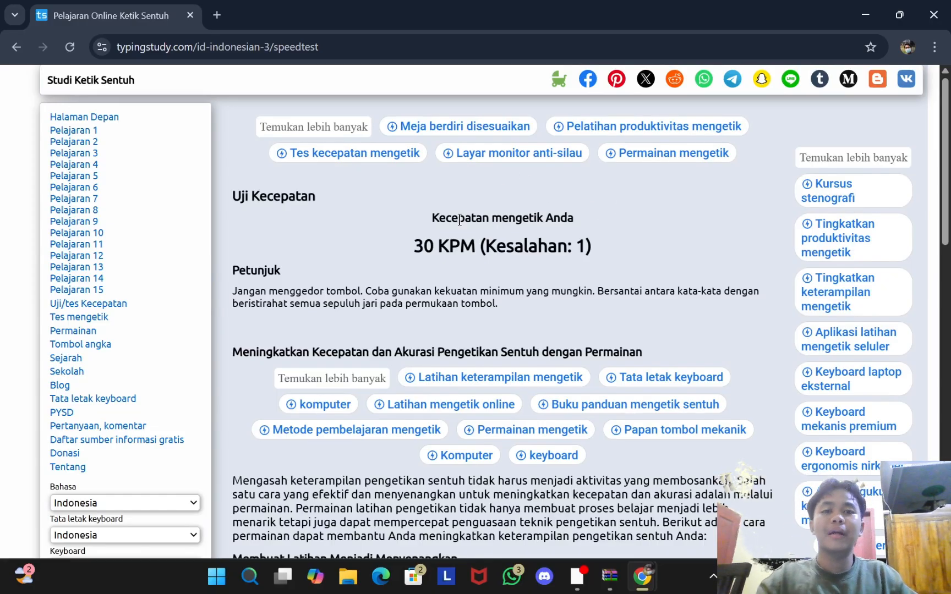
scroll(418, 270, down, 3)
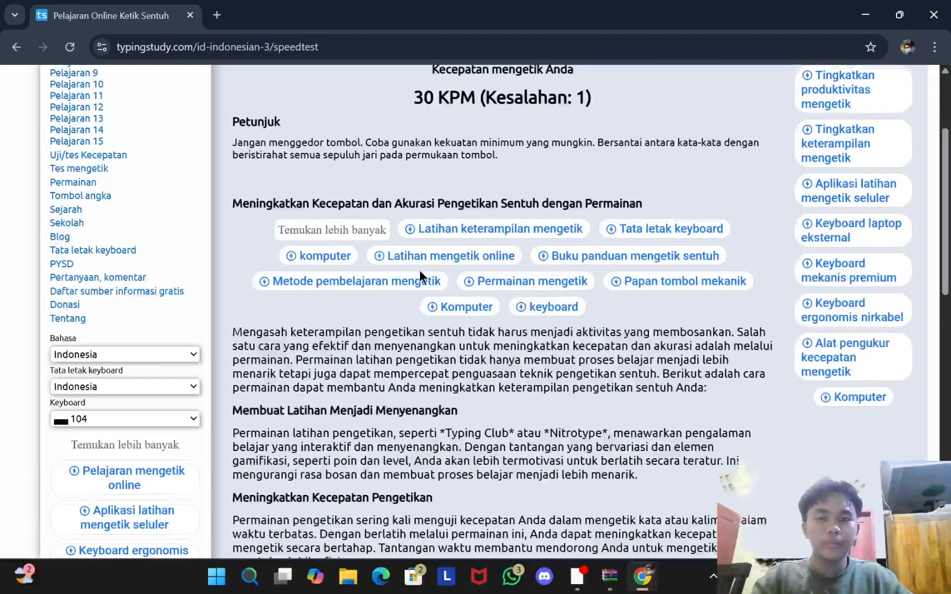
scroll(419, 270, up, 3)
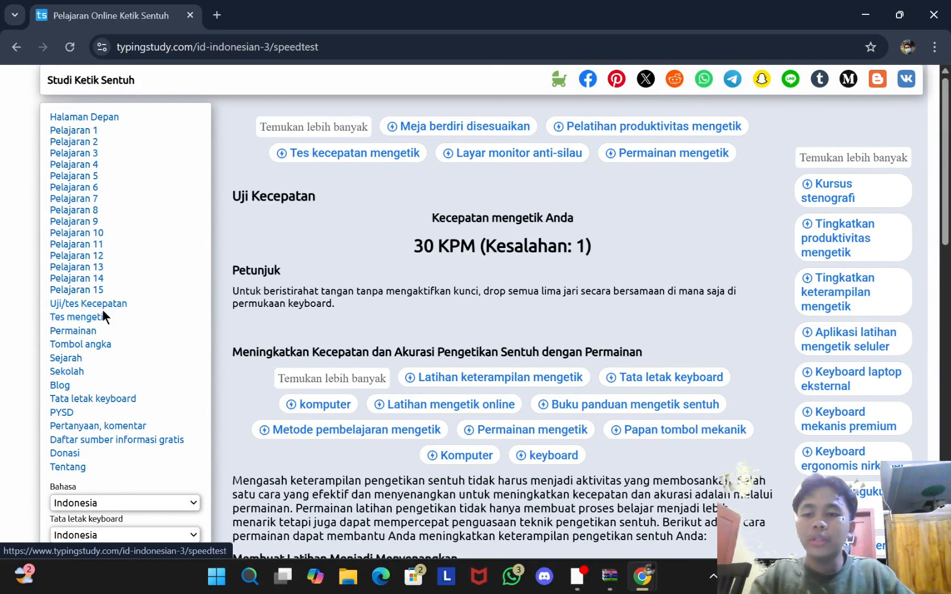
Step: Open the Kucing dan Ayam typing test and begin typing 'Suatu hari ku…' with a capital S
click(89, 320)
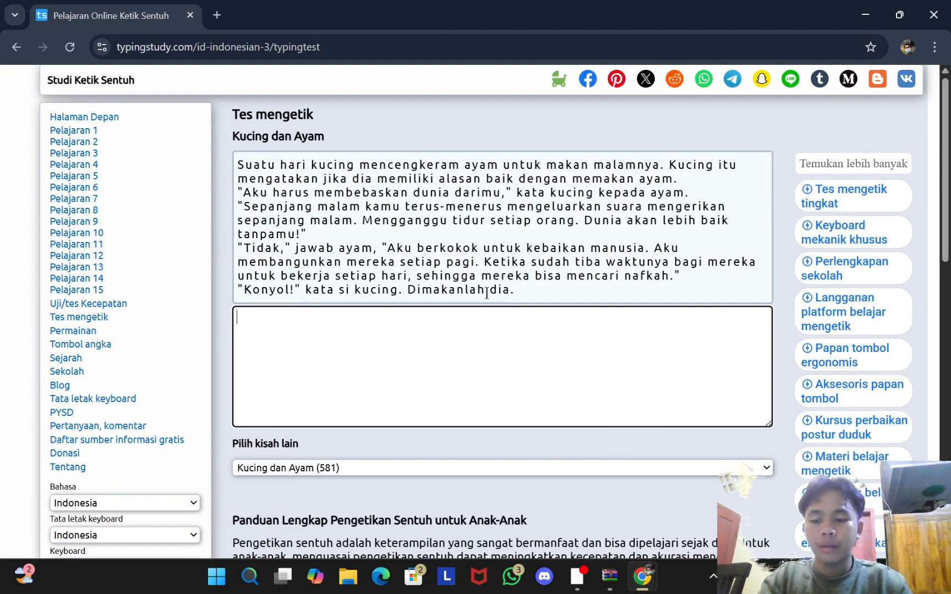
key(Caps_Lock)
text(S)
key(Caps_Lock)
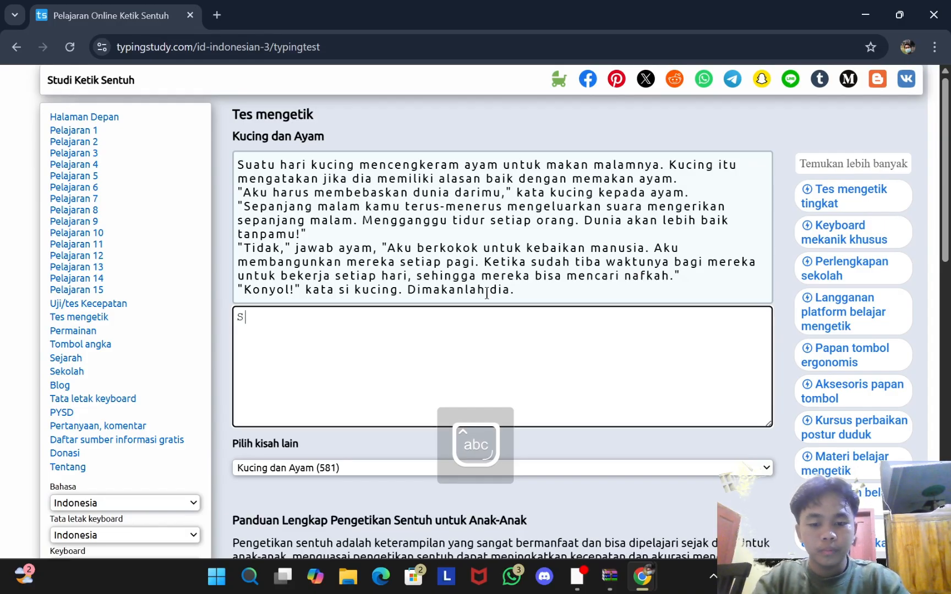
text(uatu)
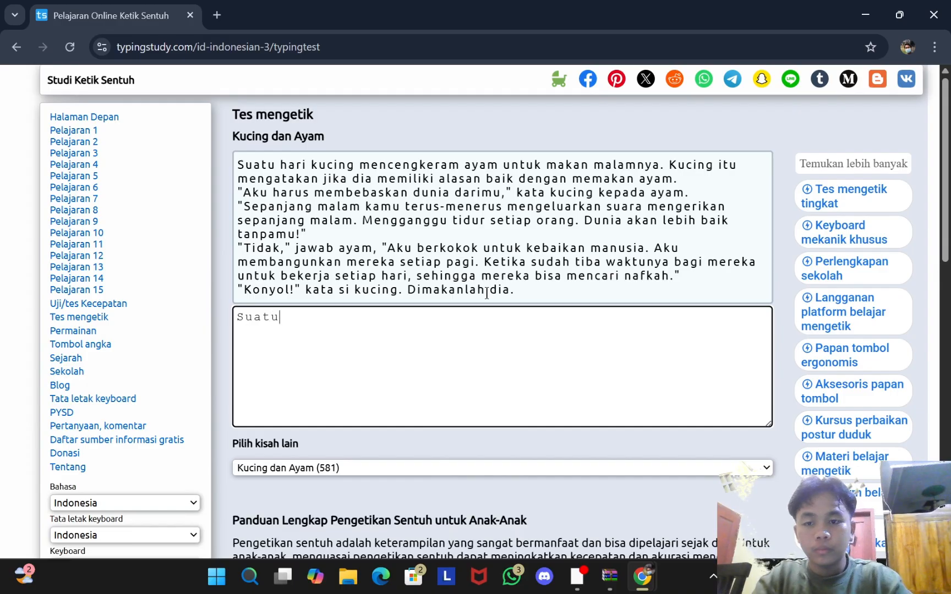
text( hari )
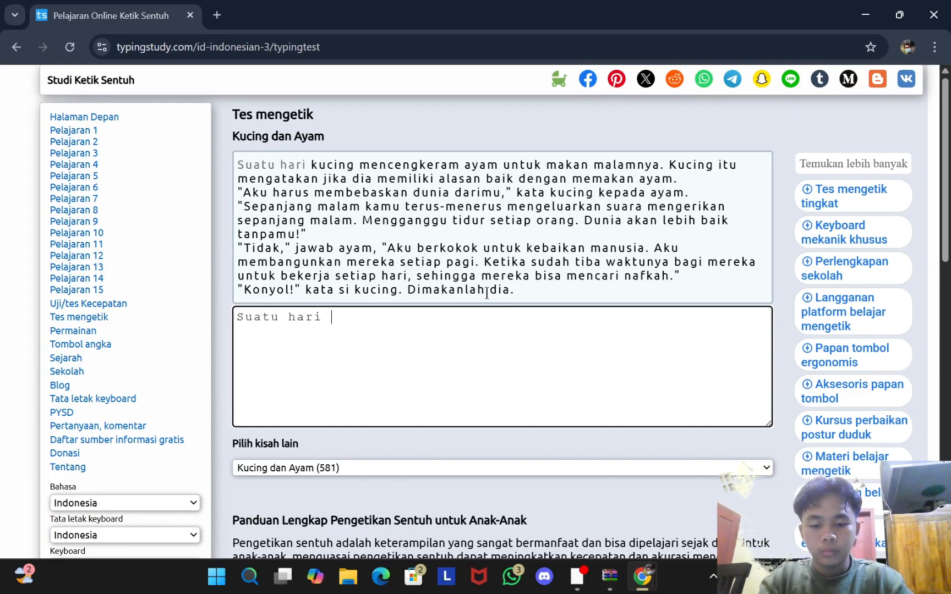
text(kuci)
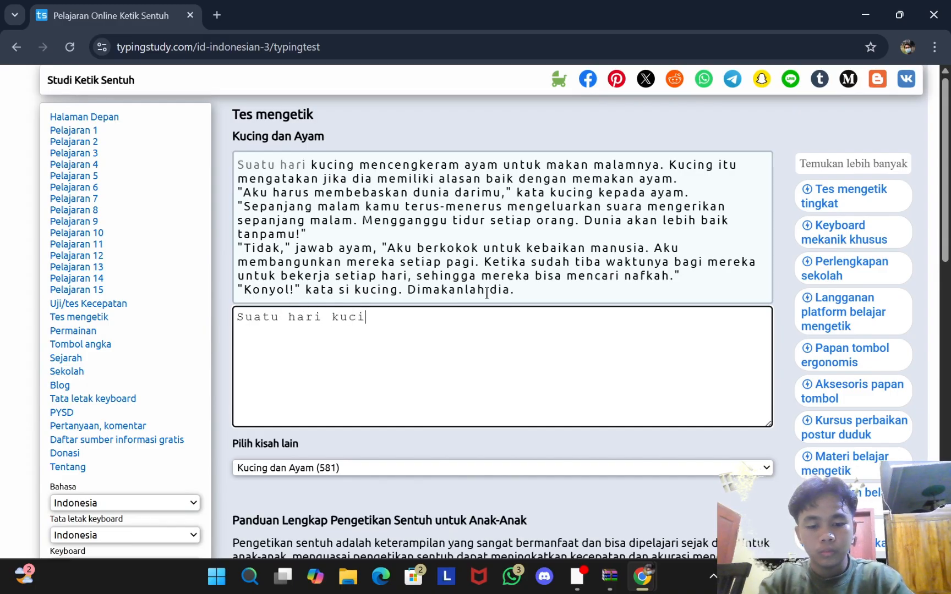
Step: Type 'kucing mencekram ayam untuk makan malamnya.' and continue to 'dengan memakan ayam', fixing typos
text(ng mence)
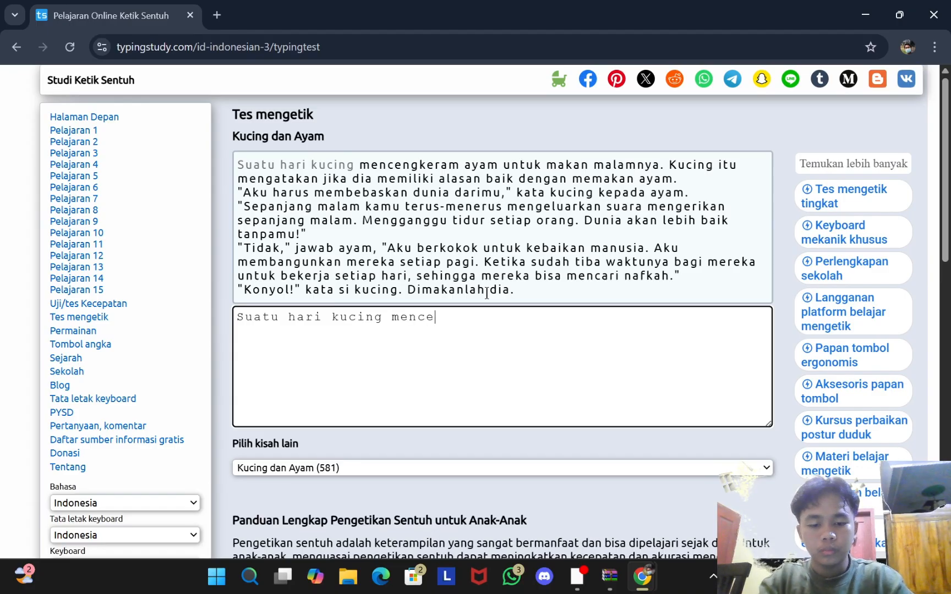
text(kram )
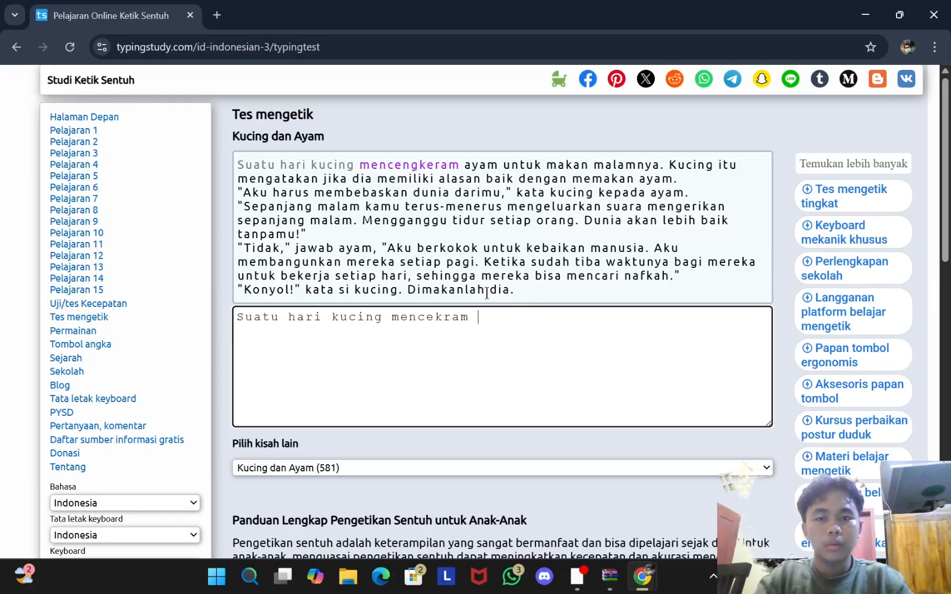
text(ayam un)
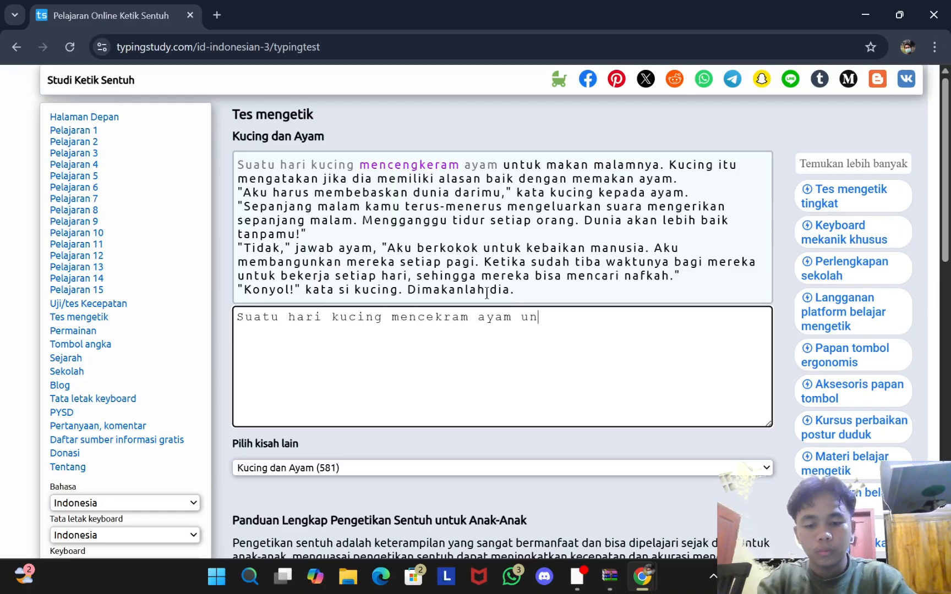
text(tuk makan ma)
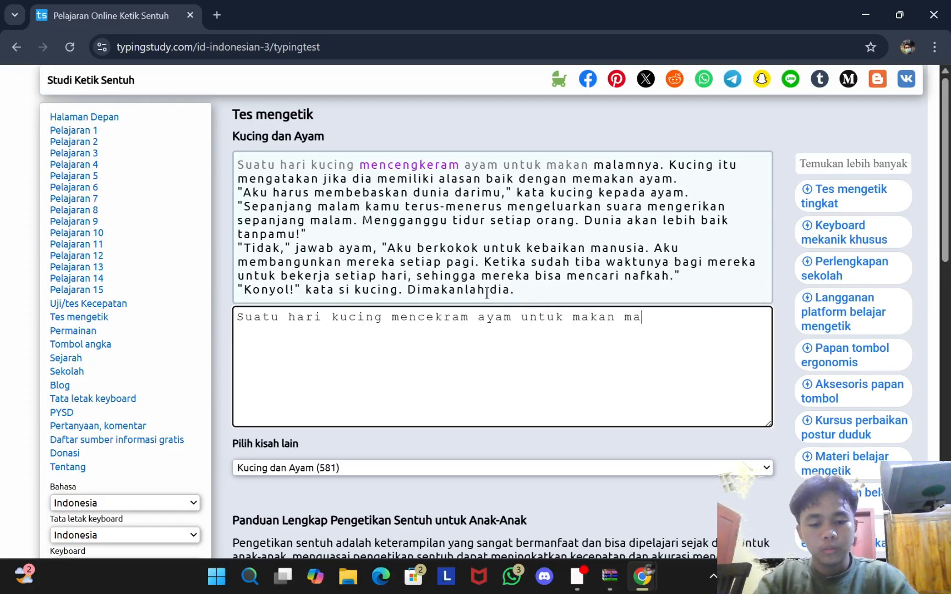
text(lamnyua)
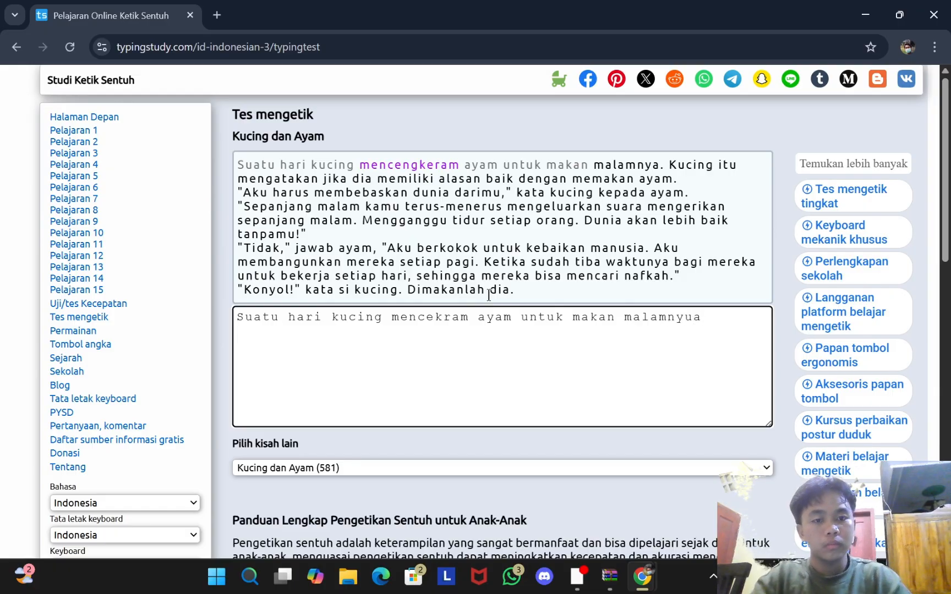
key(BackSpace)
key(BackSpace)
text(a)
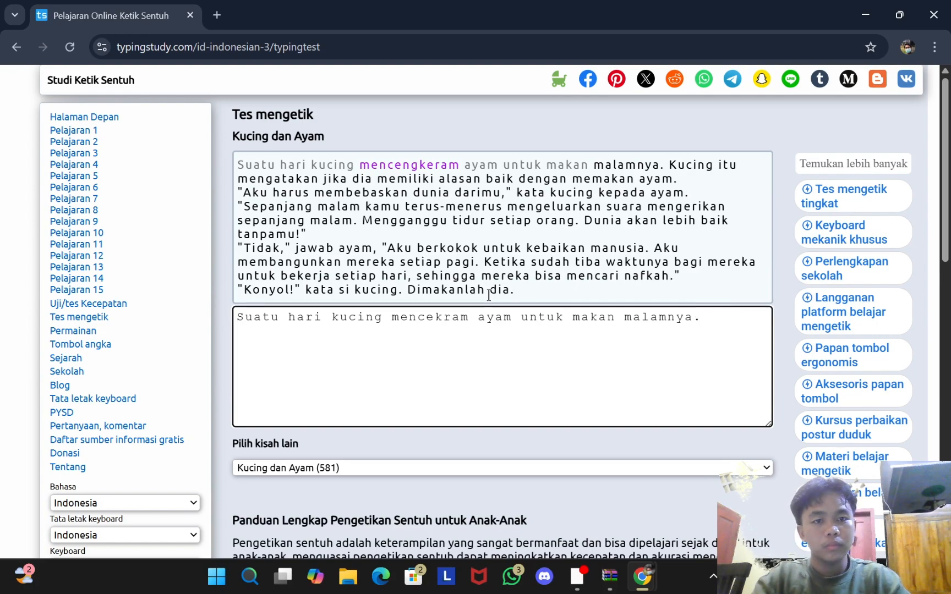
text(.k)
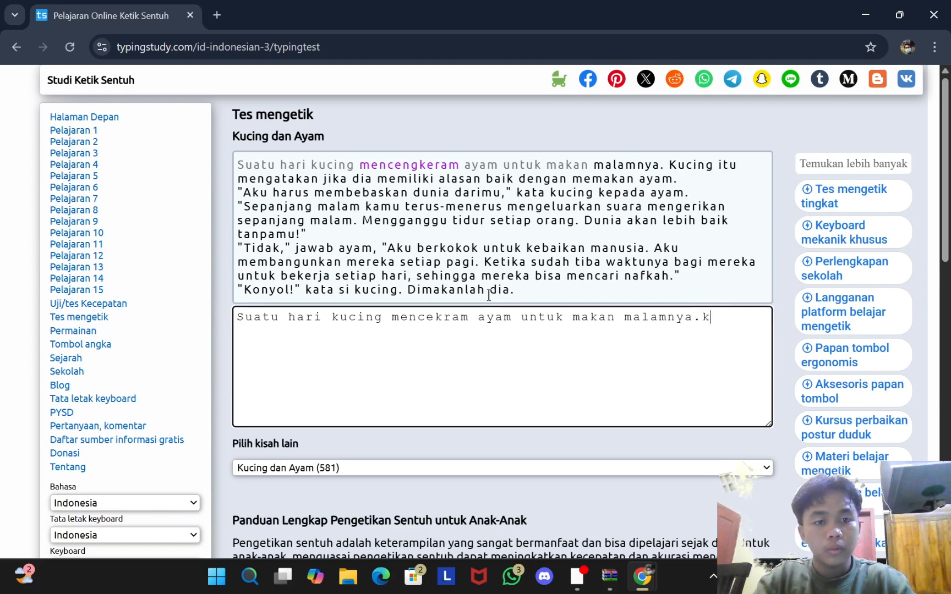
text(ucing)
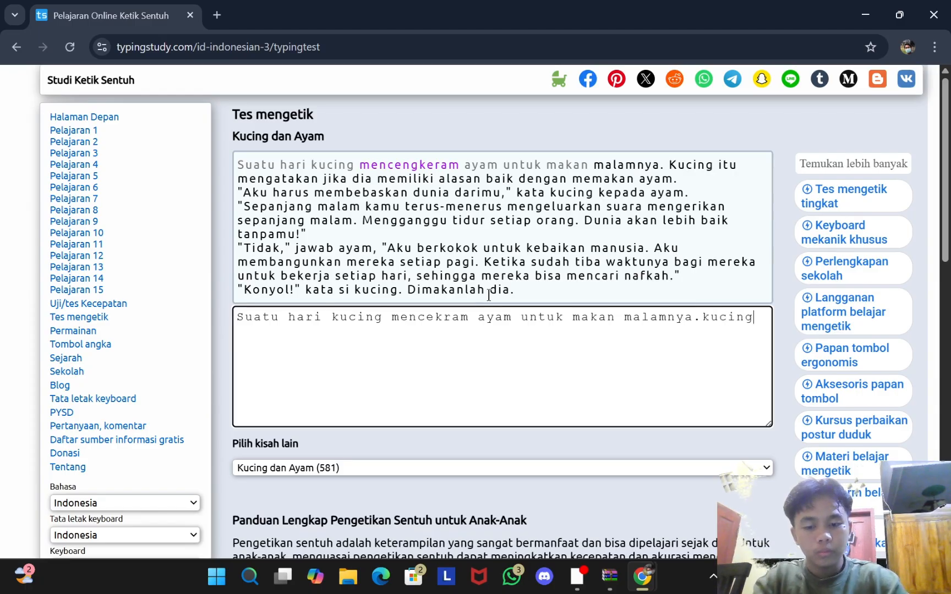
text( itu mengatakan)
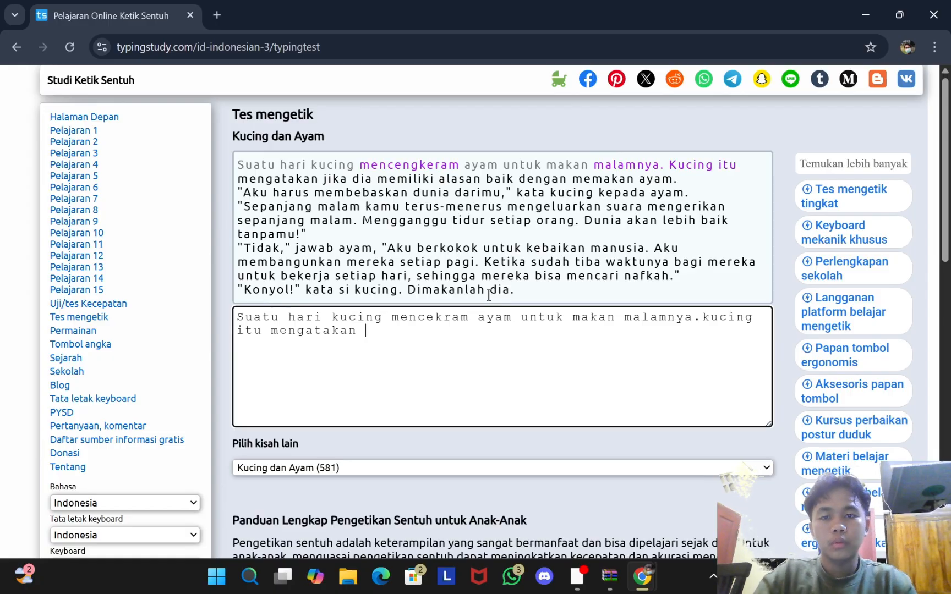
text( ji)
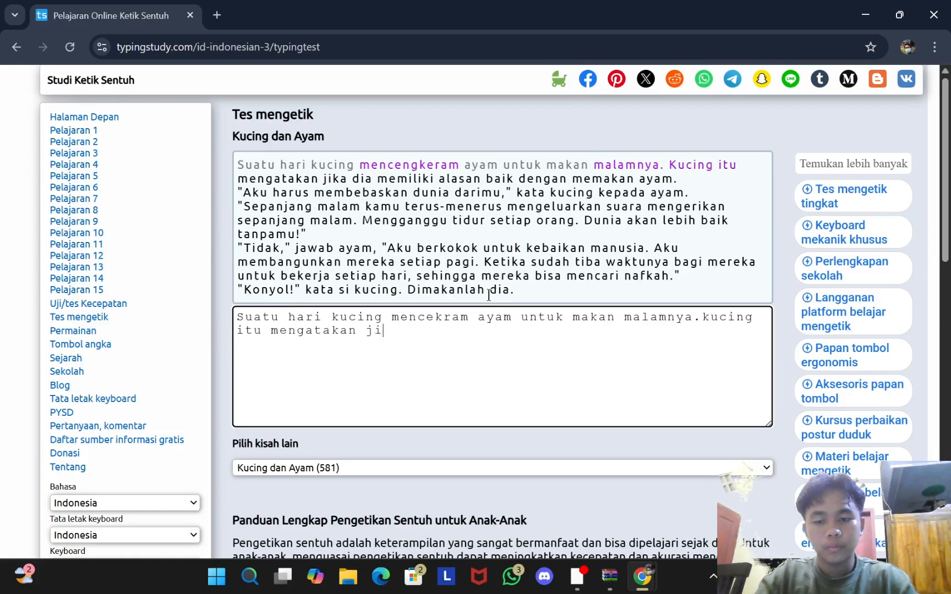
text(ka dia mem)
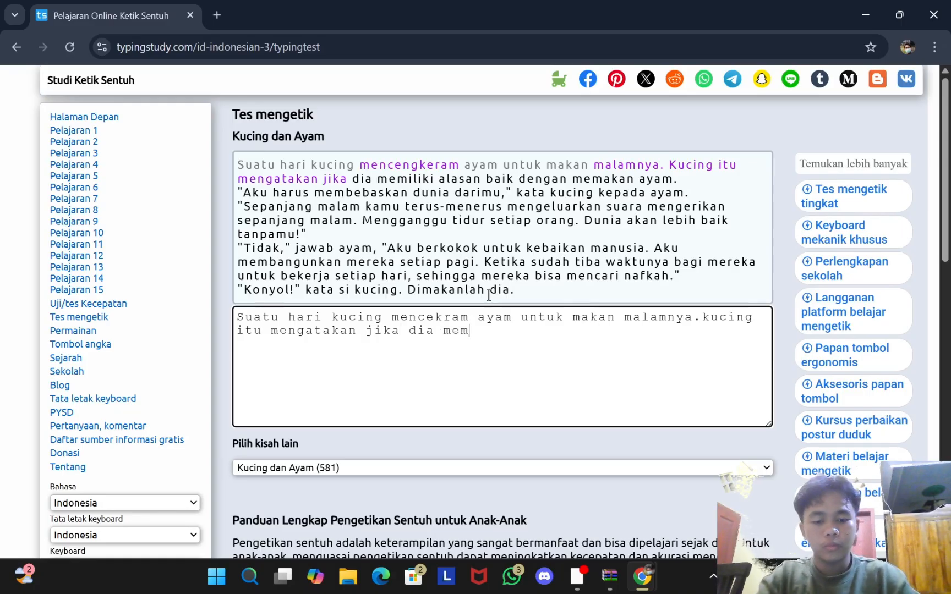
text(iliki alaan baik)
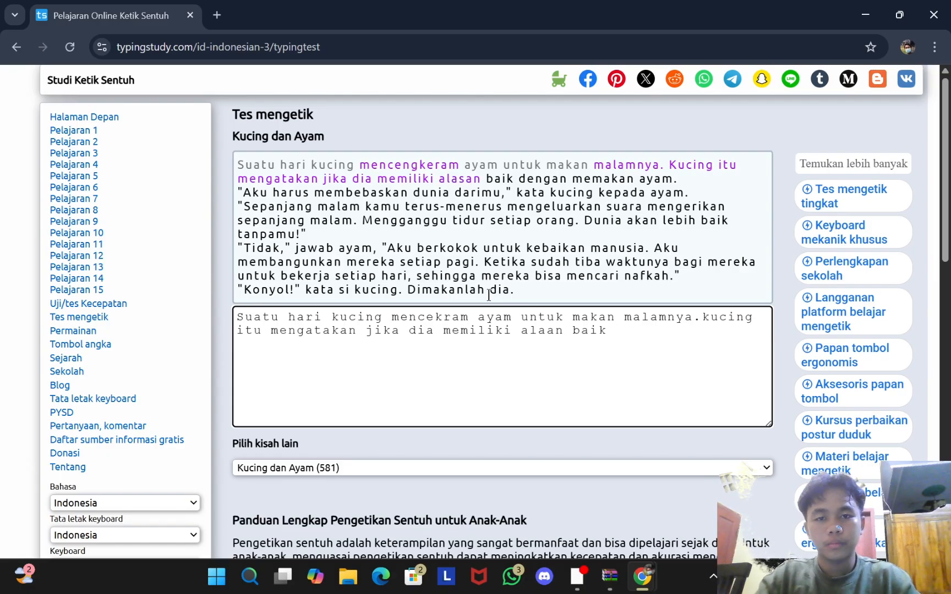
text( den)
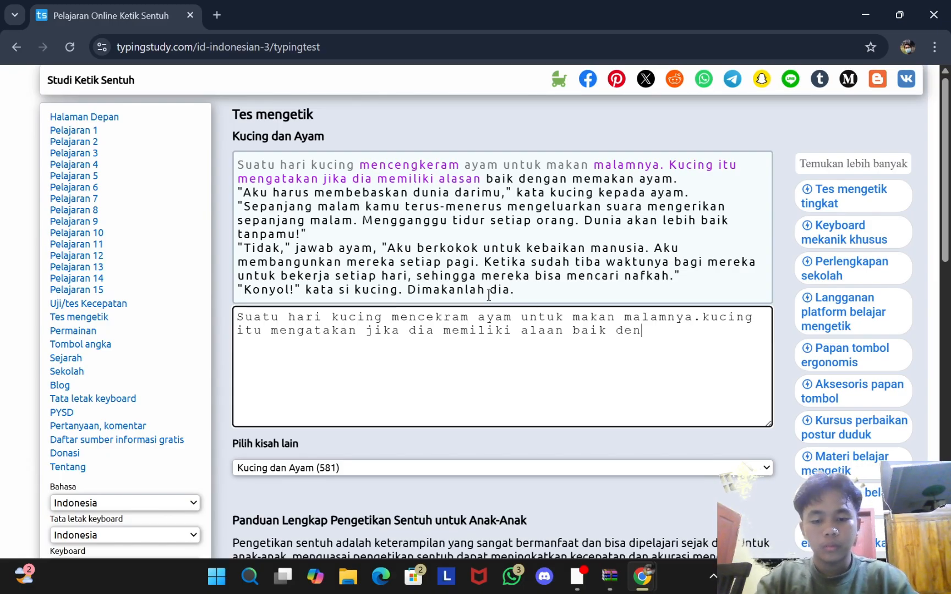
text(gan memakan)
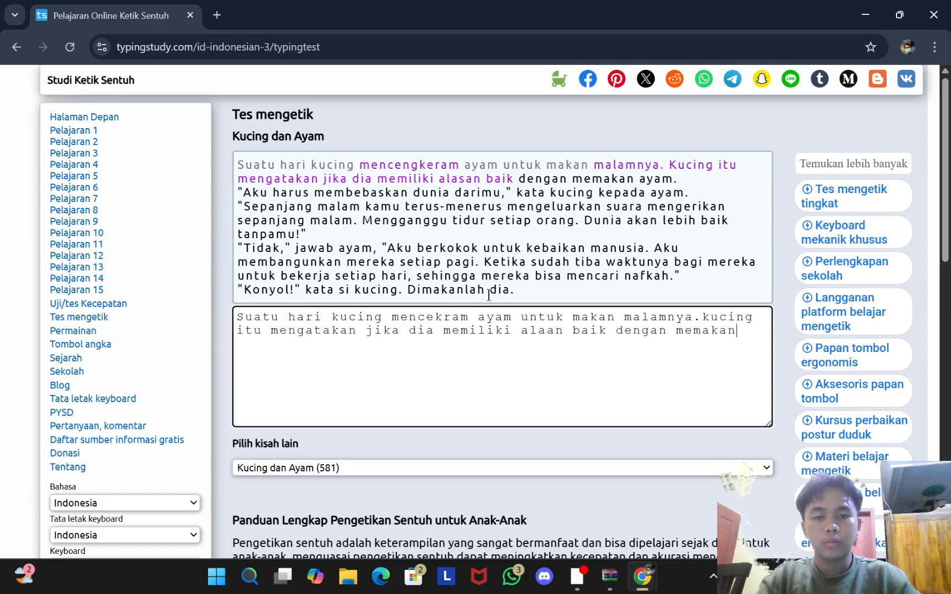
text( ayam )
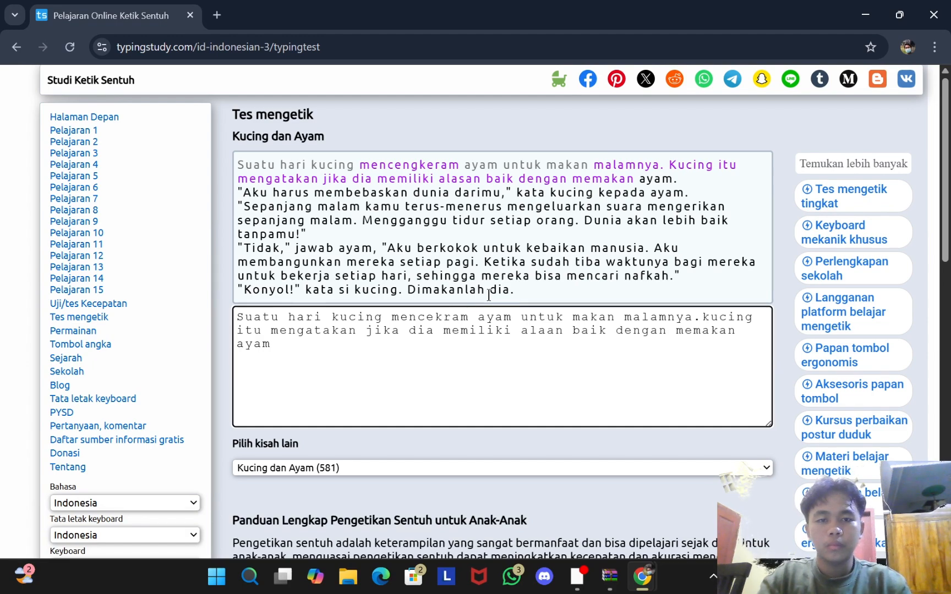
text(aya)
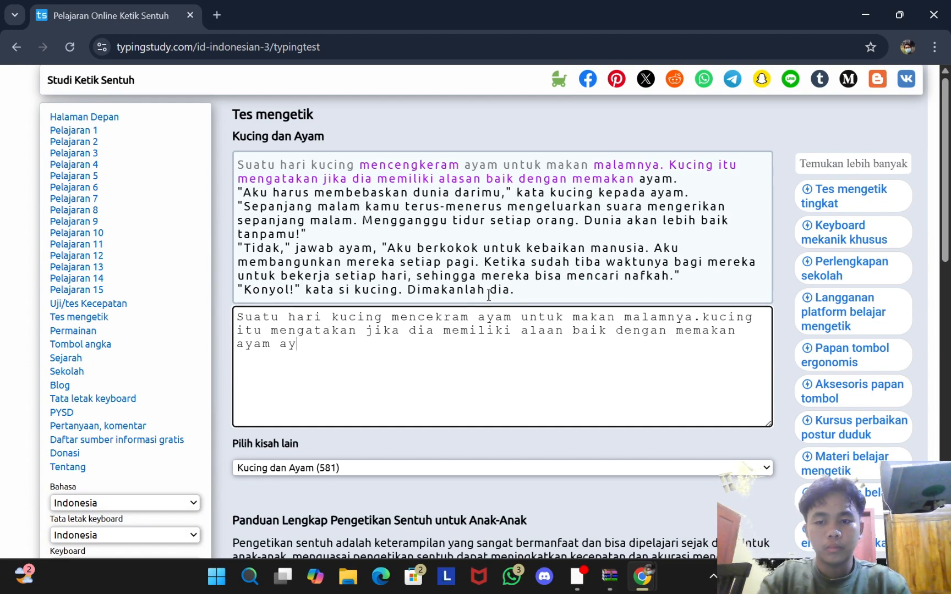
Step: Remove stray letters after 'ayam' and type the cat's speech through 'sehingga mereka bisa mencari nafkah', then '"konyol'
key(BackSpace)
key(BackSpace)
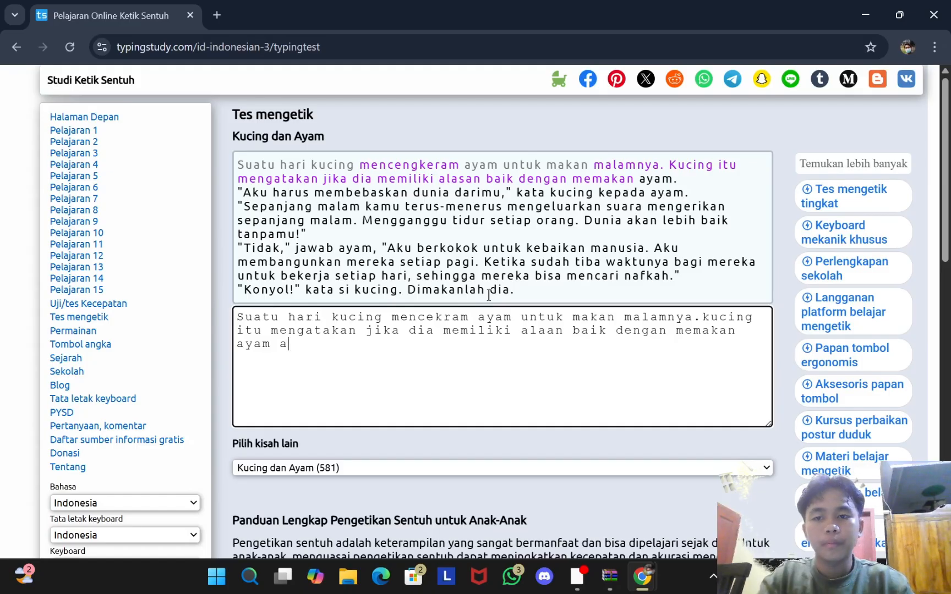
key(BackSpace)
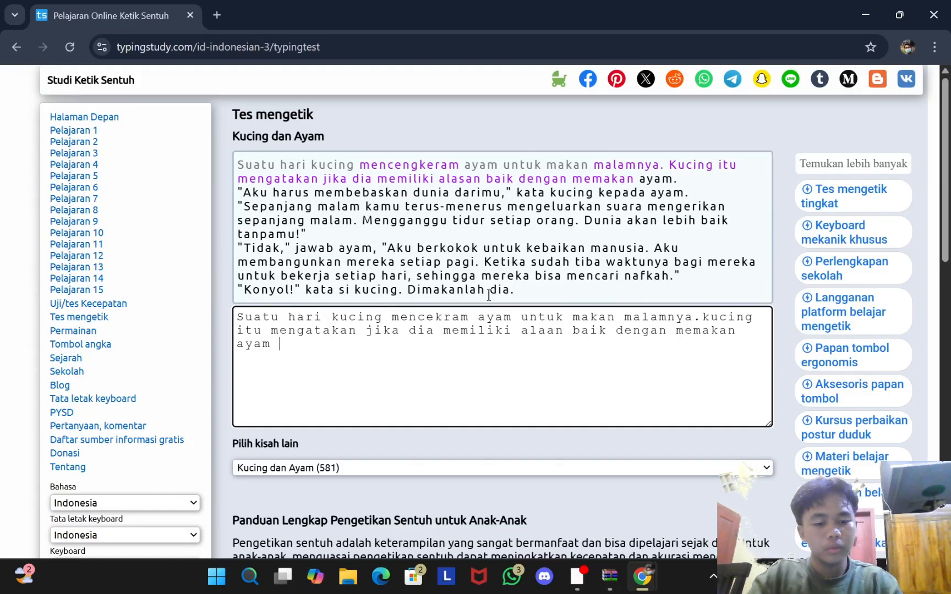
text(")
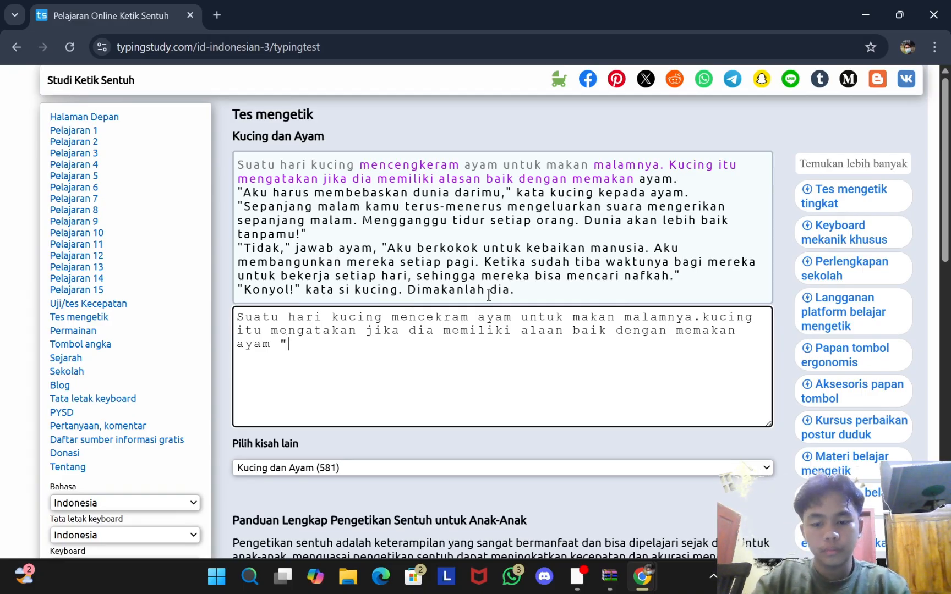
text(aku h)
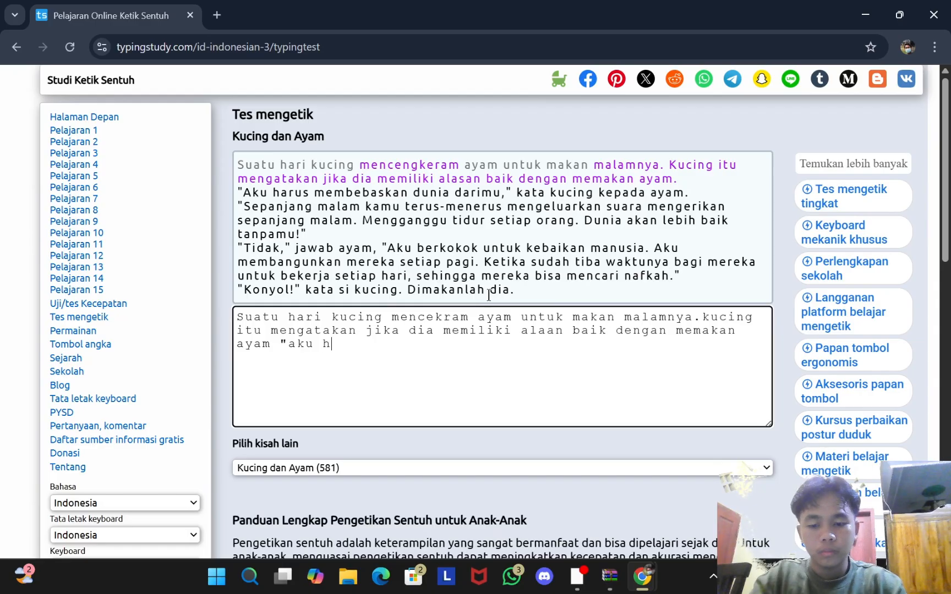
text(arus mem)
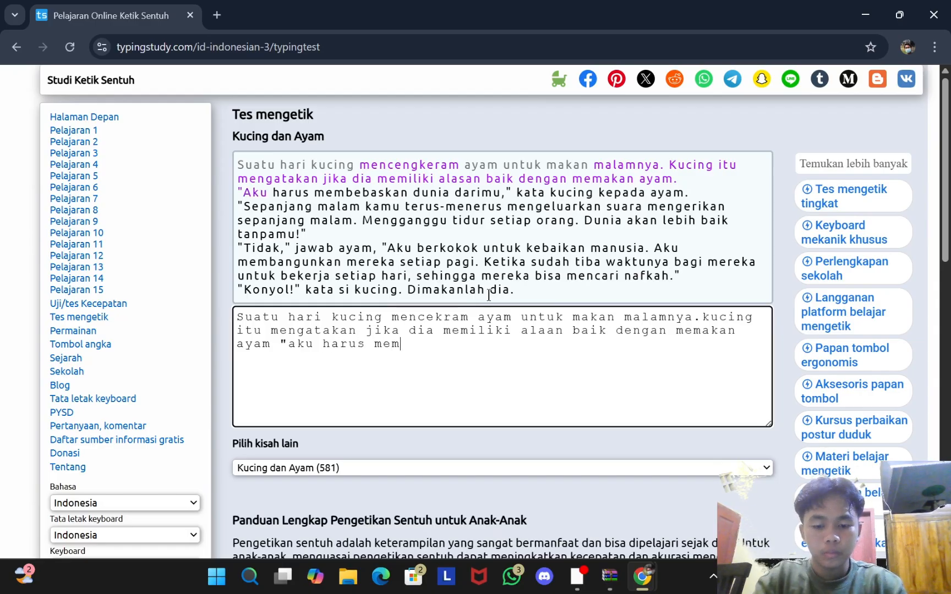
text(bebas)
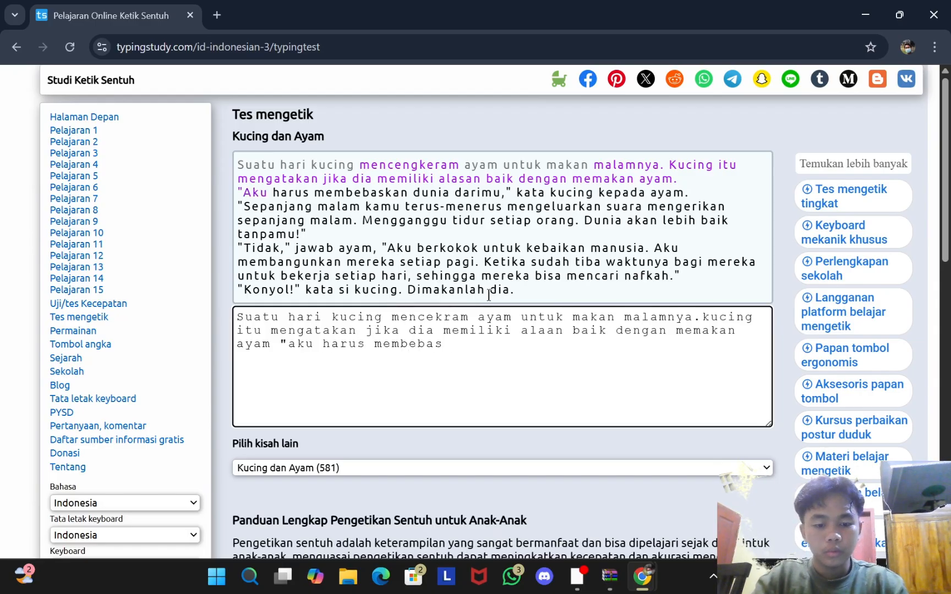
text(kan dunia d)
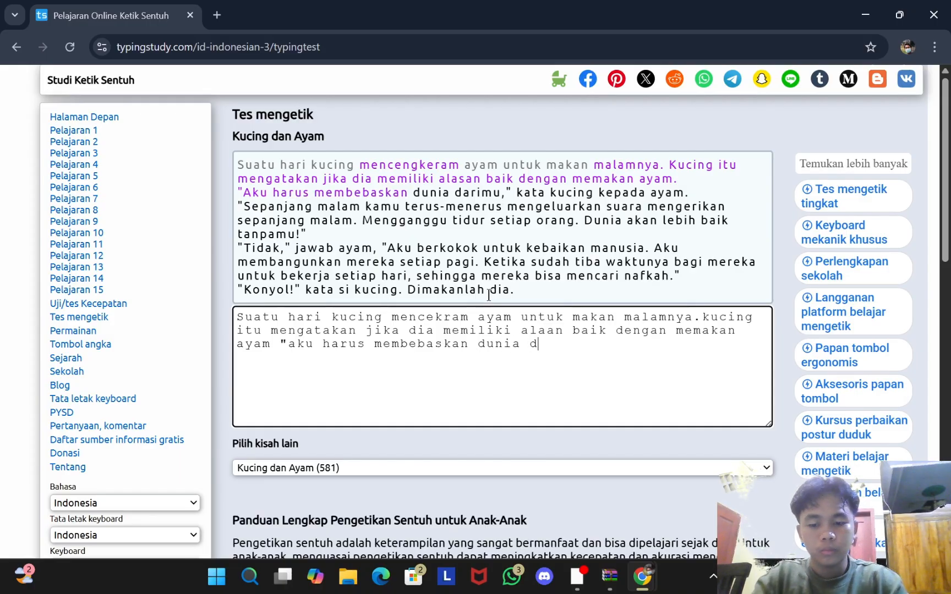
text(arimu)
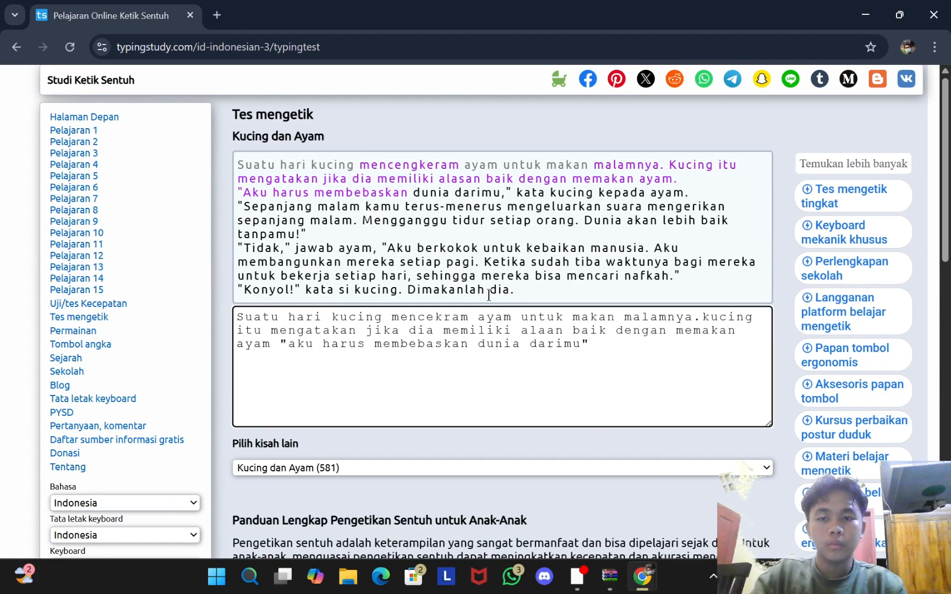
text(" )
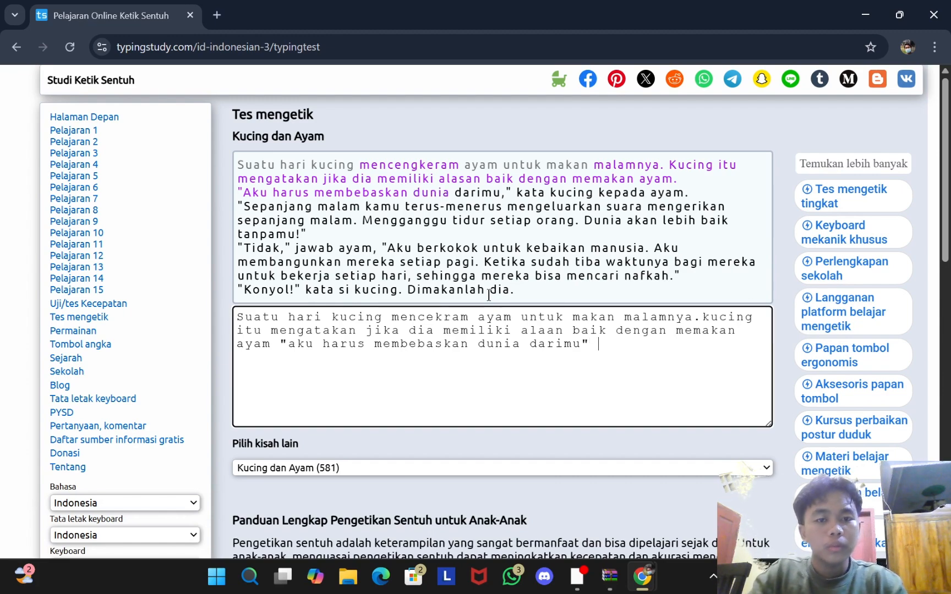
text(kata ku)
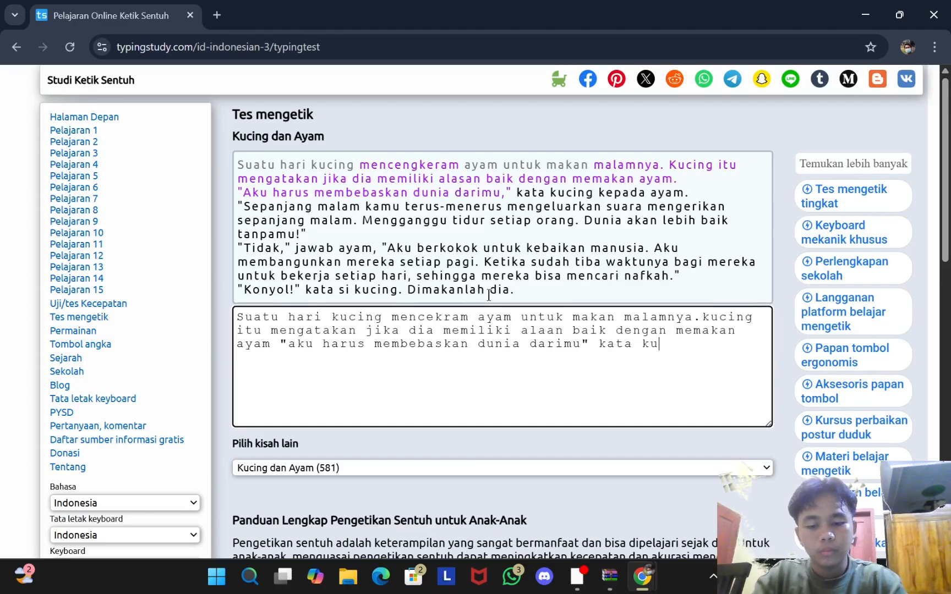
text(cing ke)
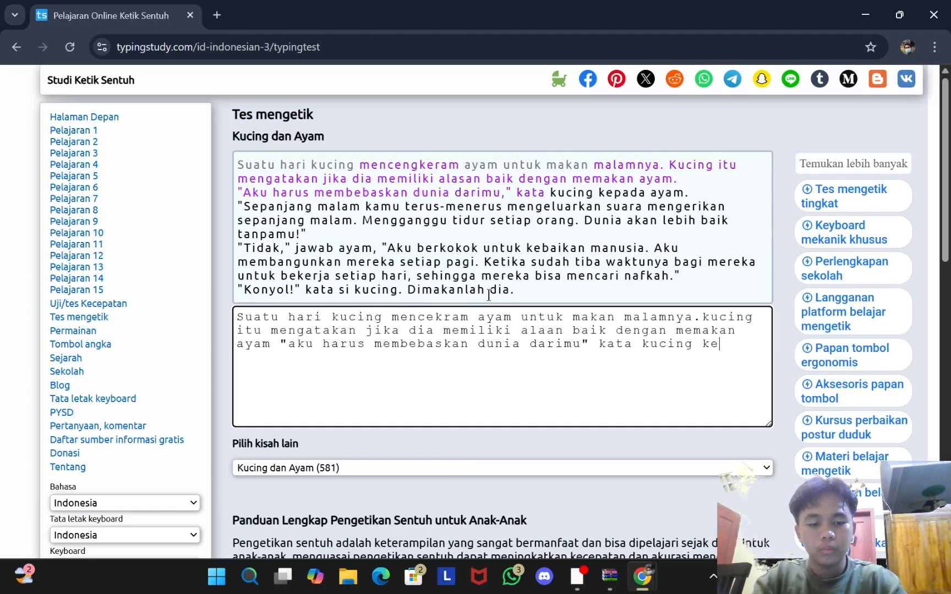
text(pada aya)
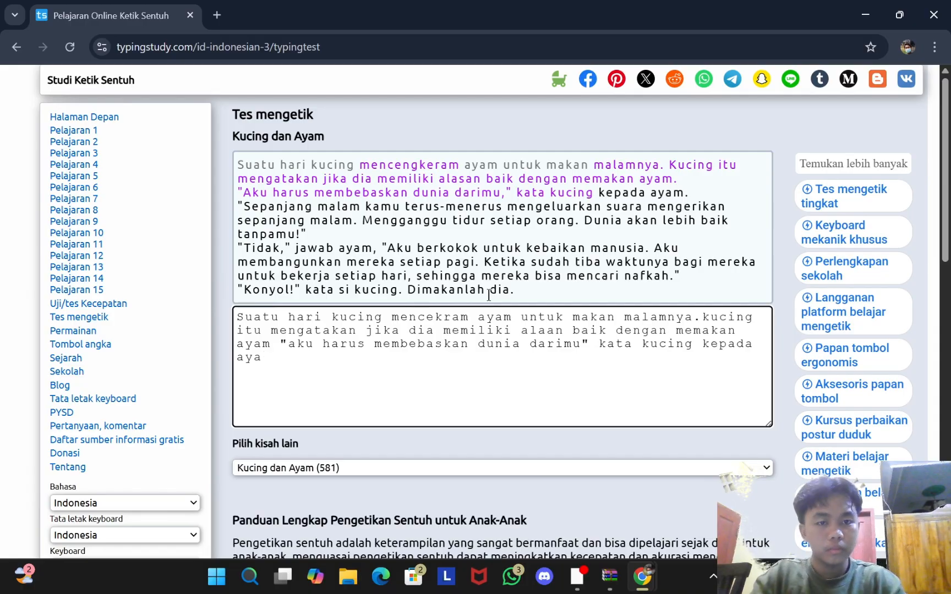
text(m. )
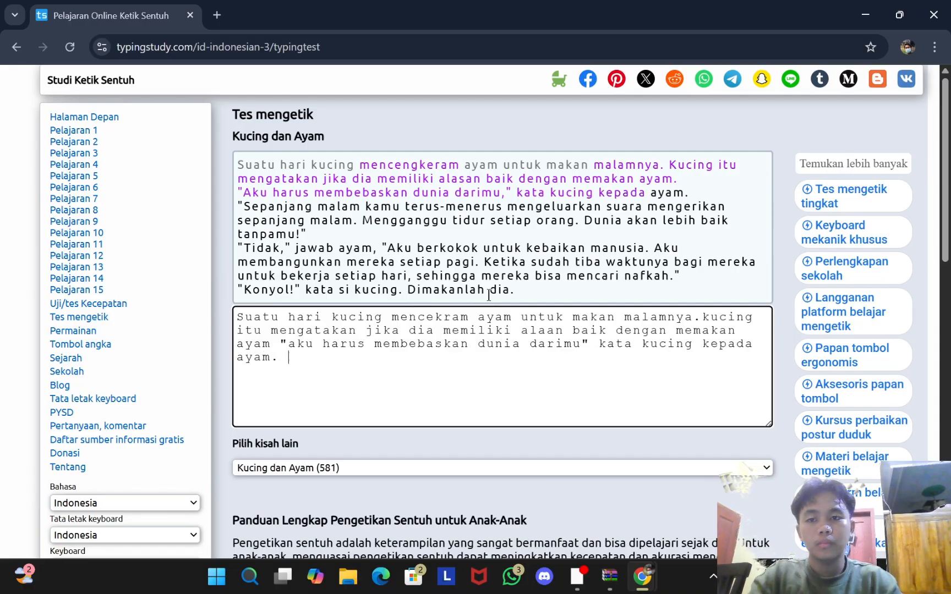
text(")
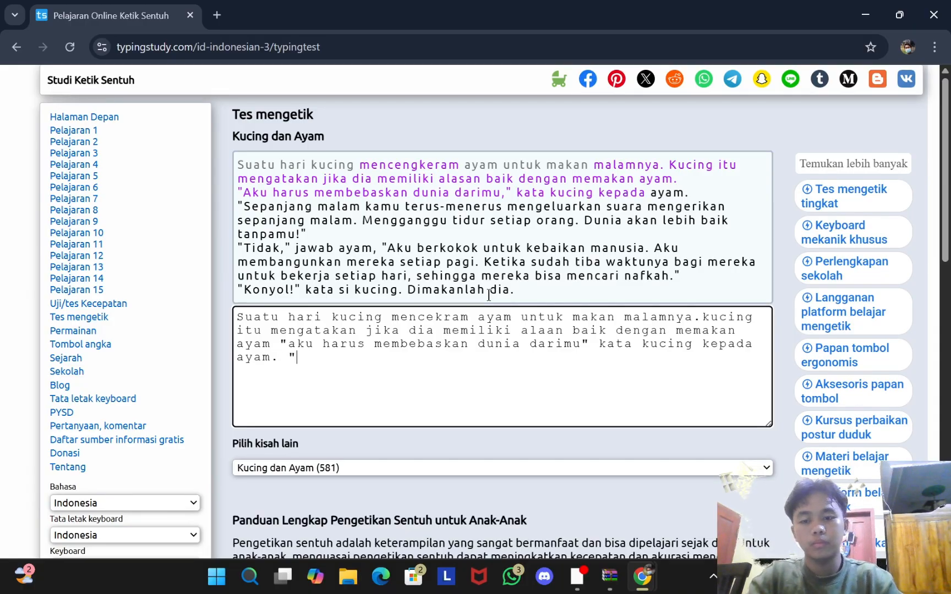
text(sepanj)
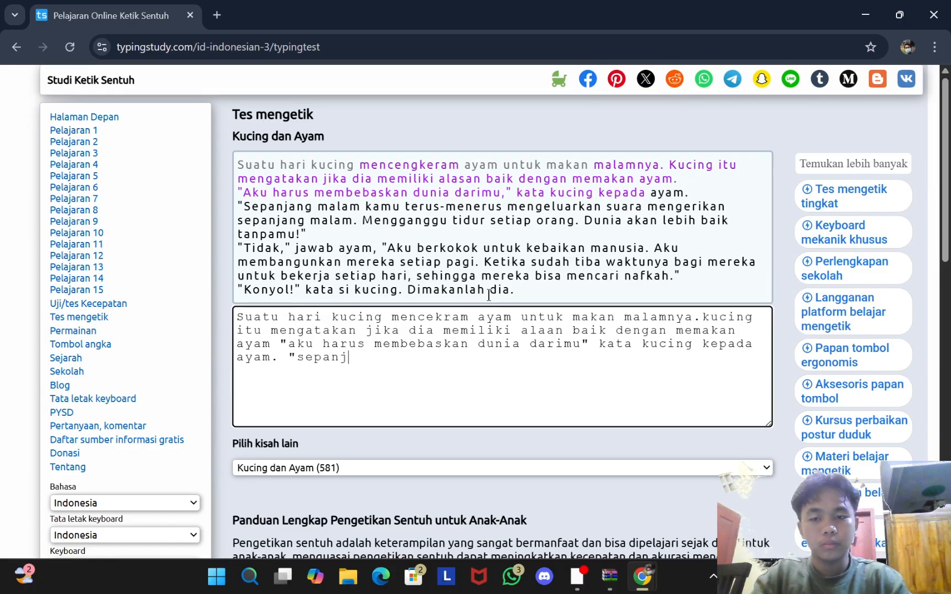
text(ang)
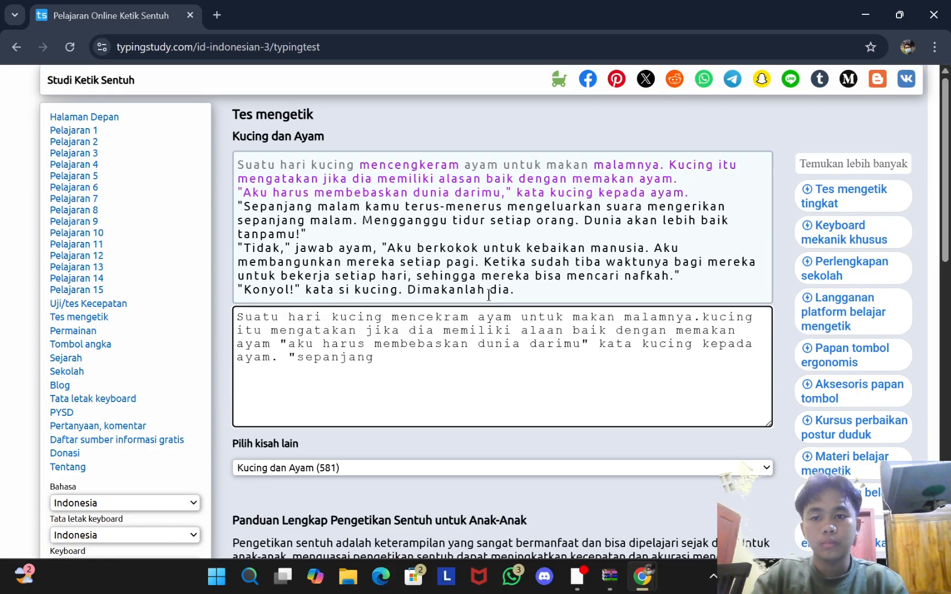
text(m)
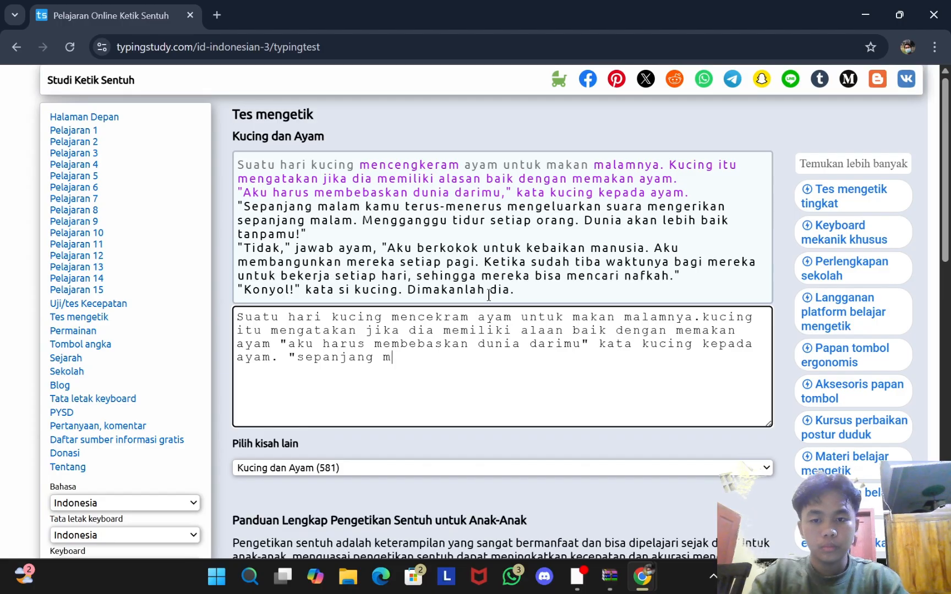
text(alam kamu t)
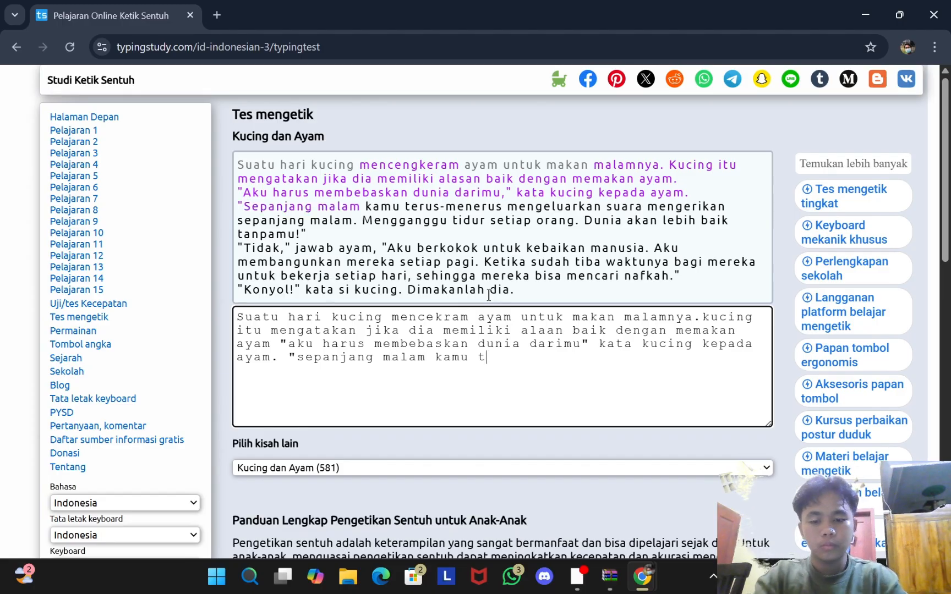
text(erus-menerus)
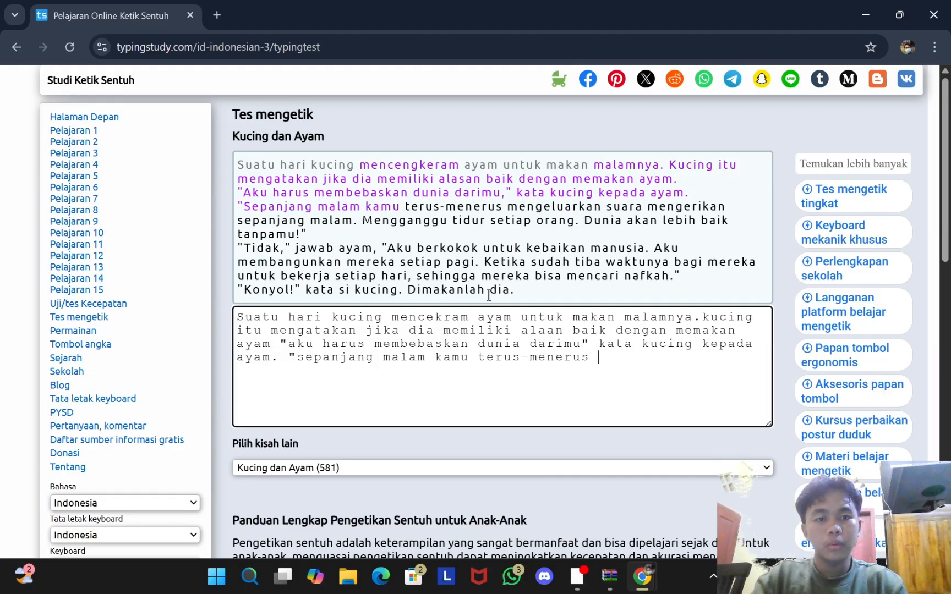
text( mengel)
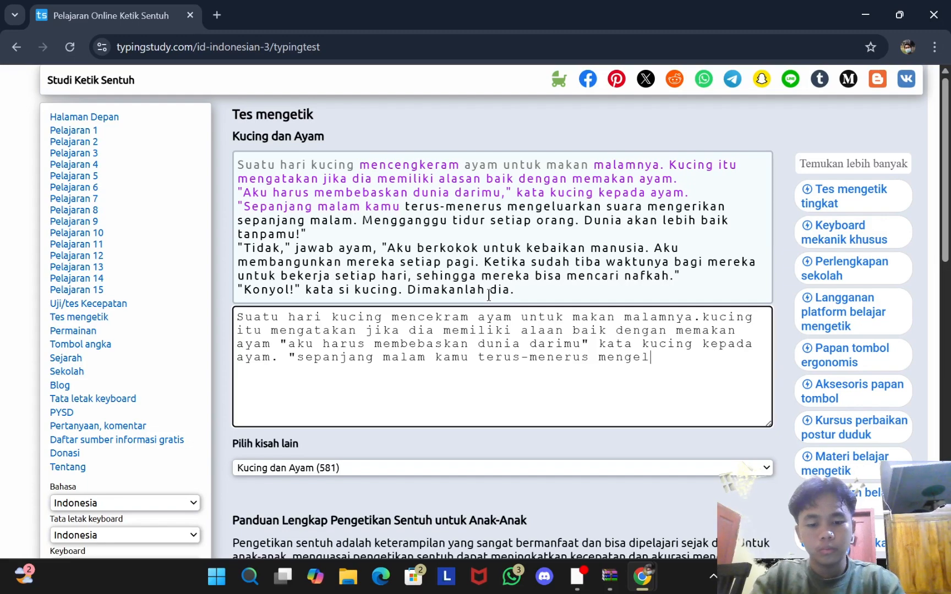
text(uarkan s)
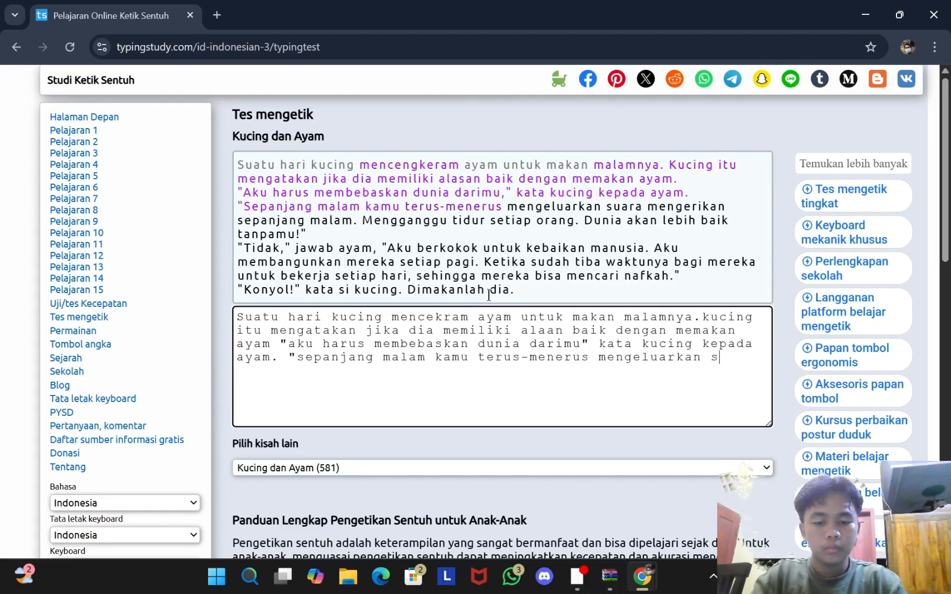
text(uara men)
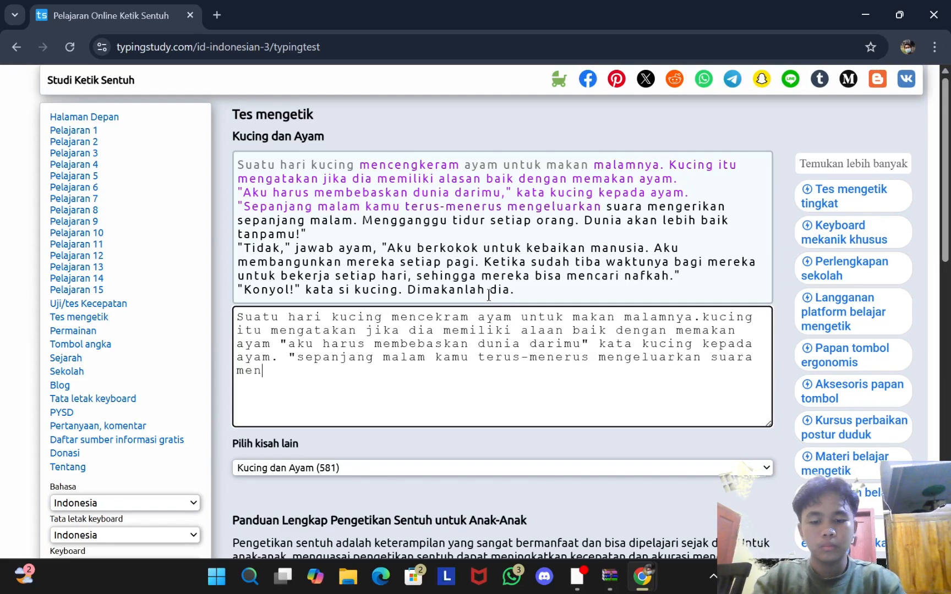
text(gerikan )
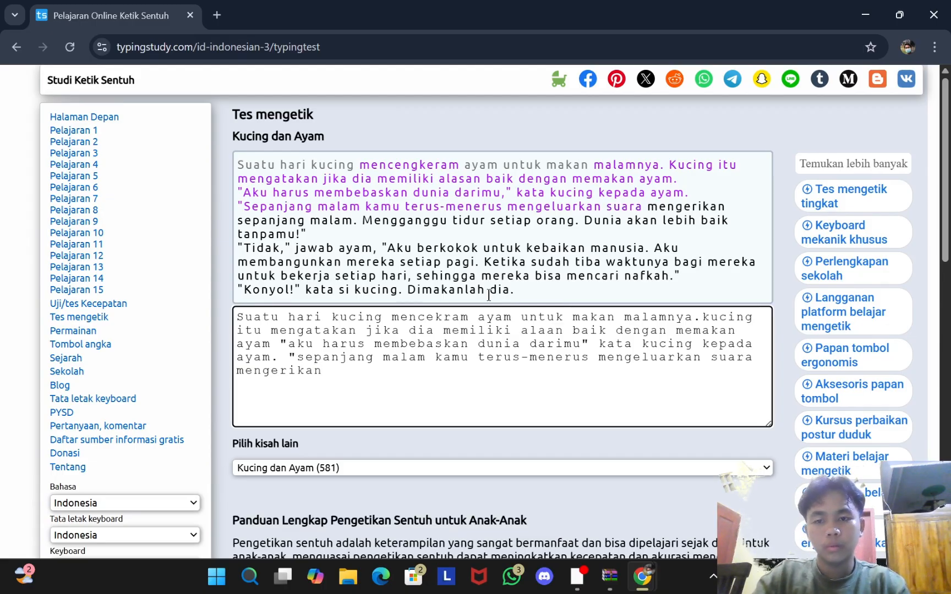
text(sep)
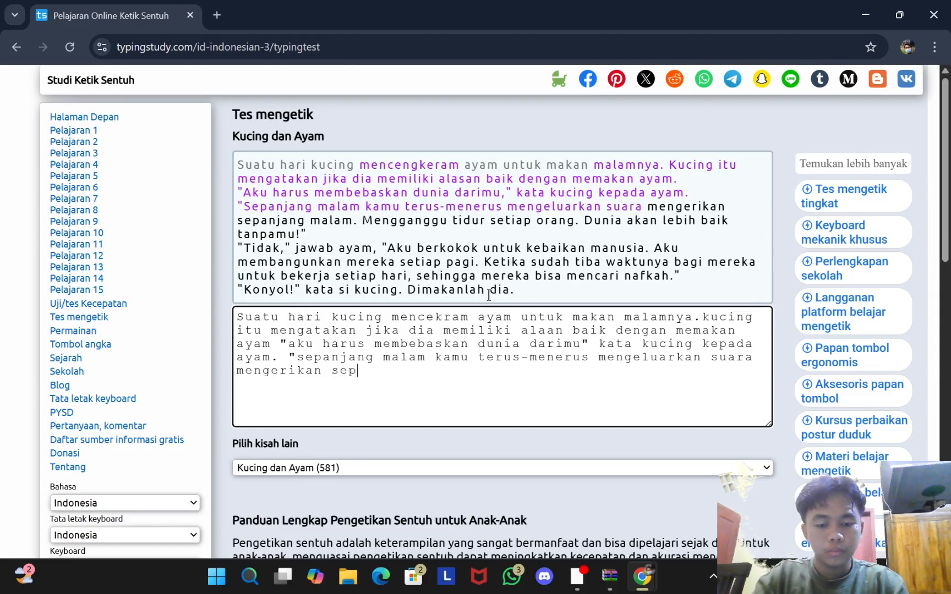
text(anjang ma)
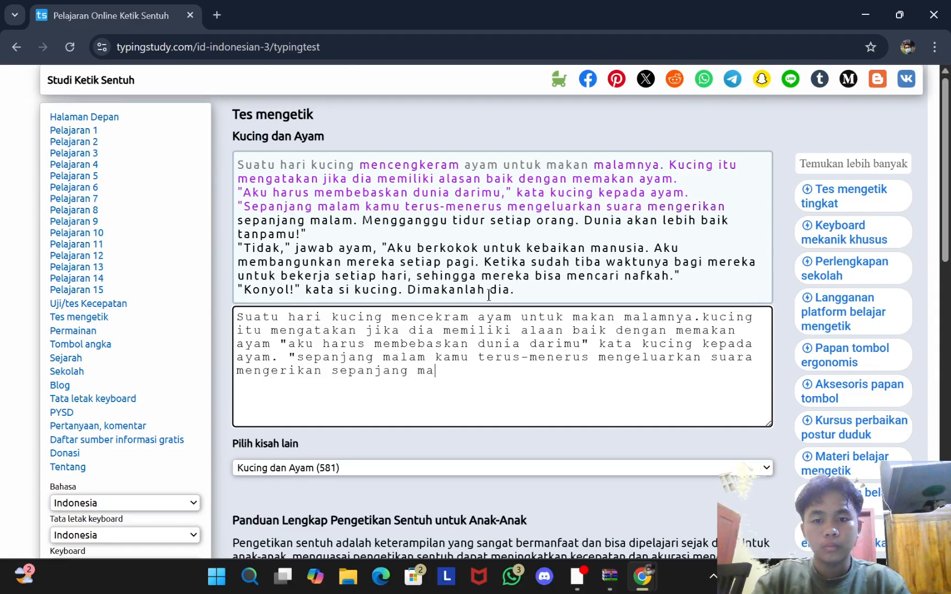
text(lam)
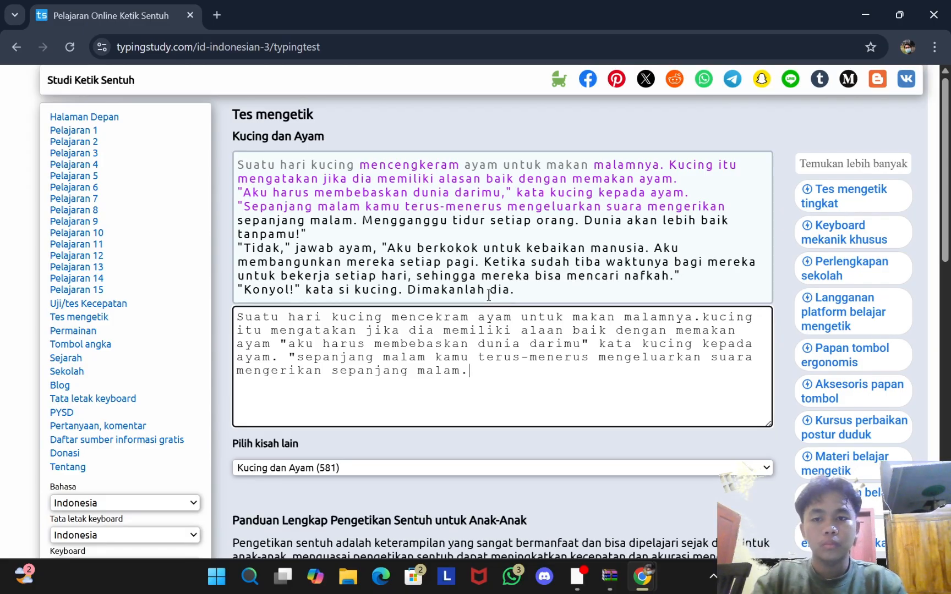
text(.)
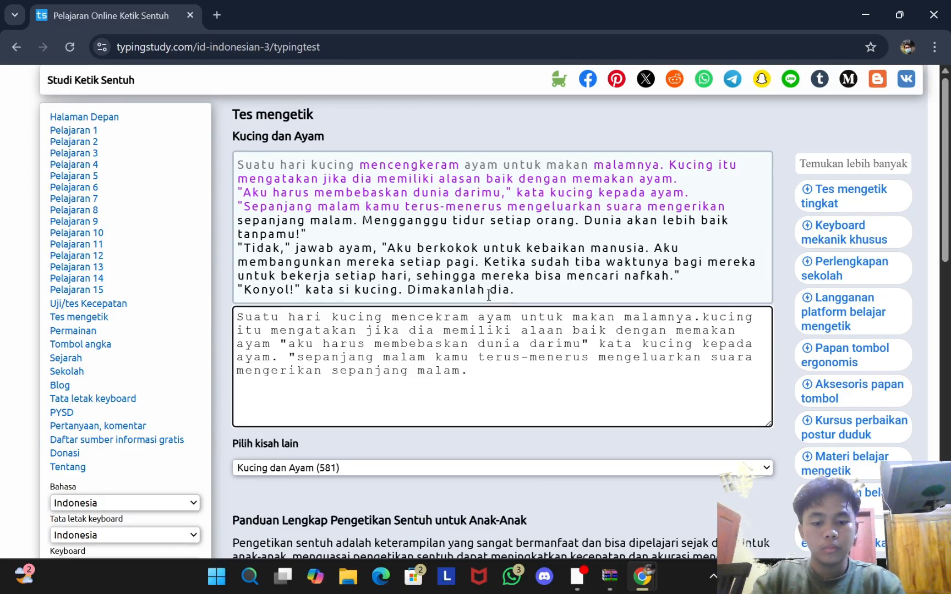
text(menggang)
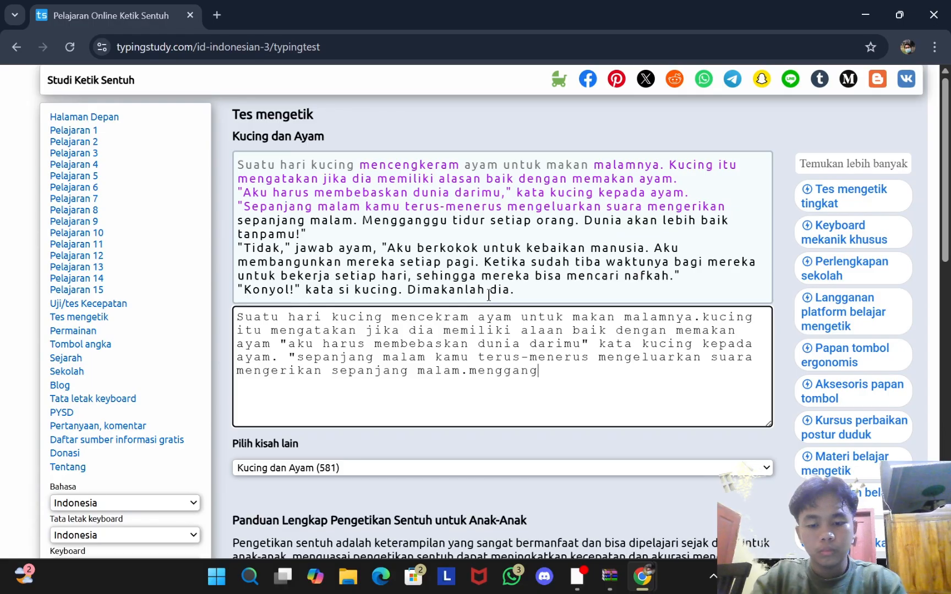
text(gu tidur)
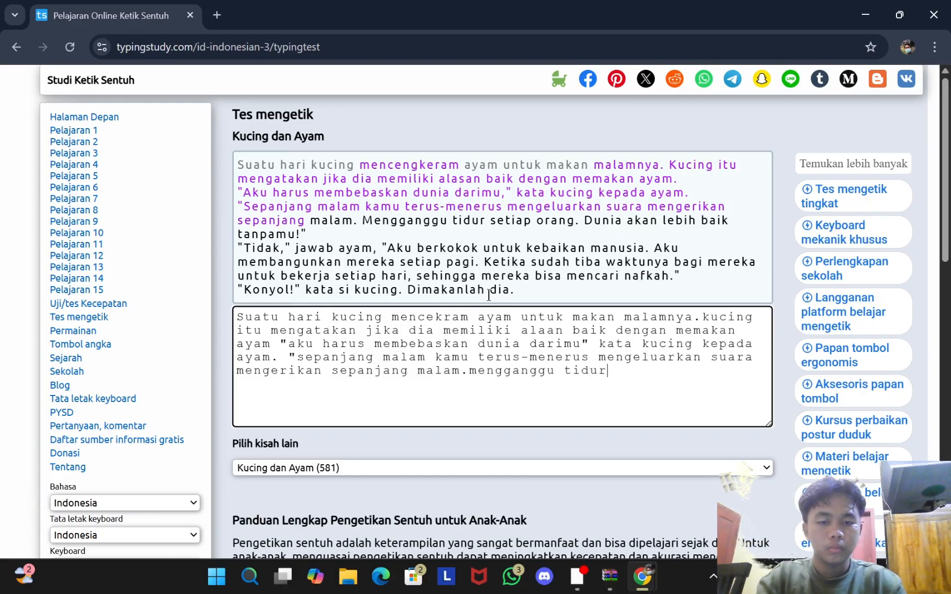
text( setiap )
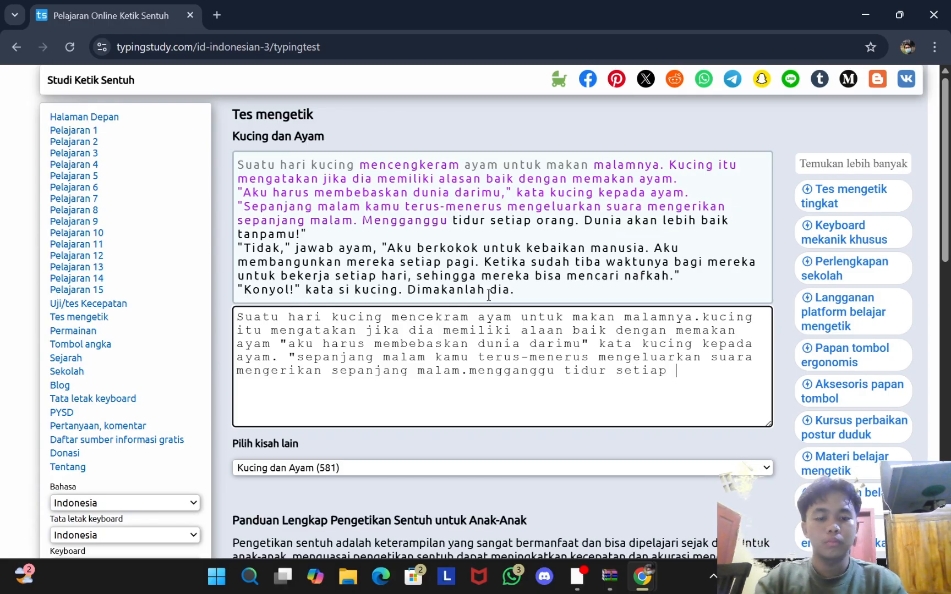
text(orang)
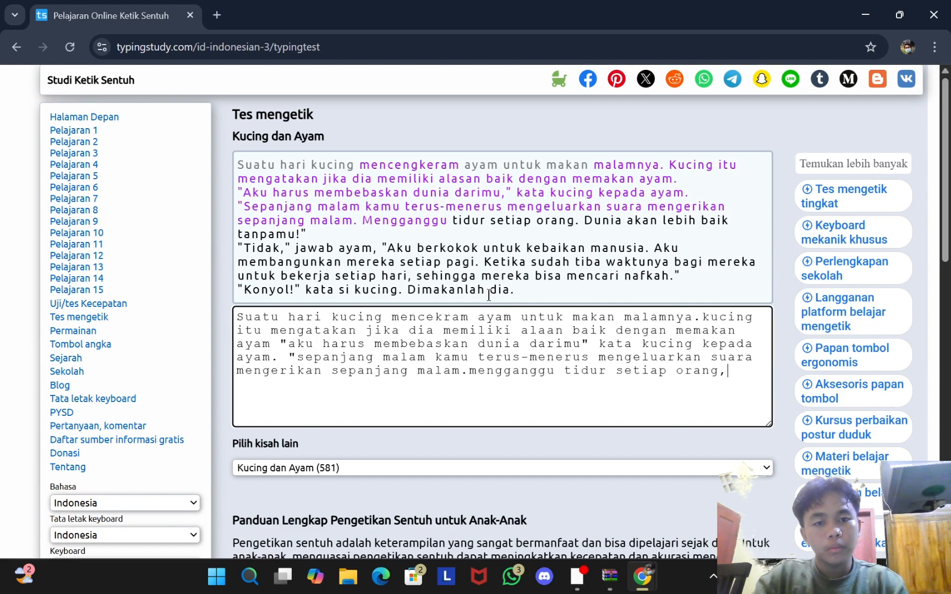
text(,sehin)
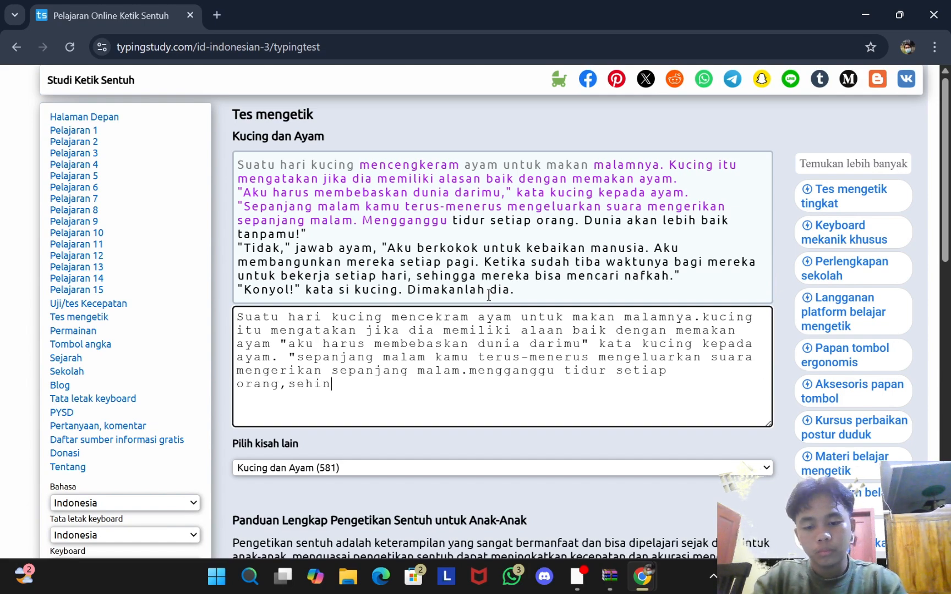
text(gga mereka)
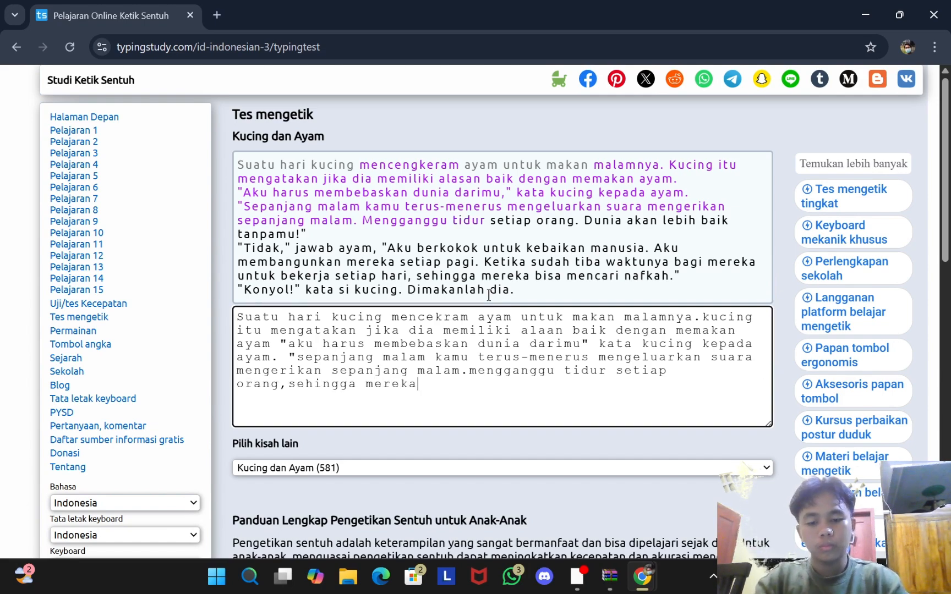
text( bisa menca)
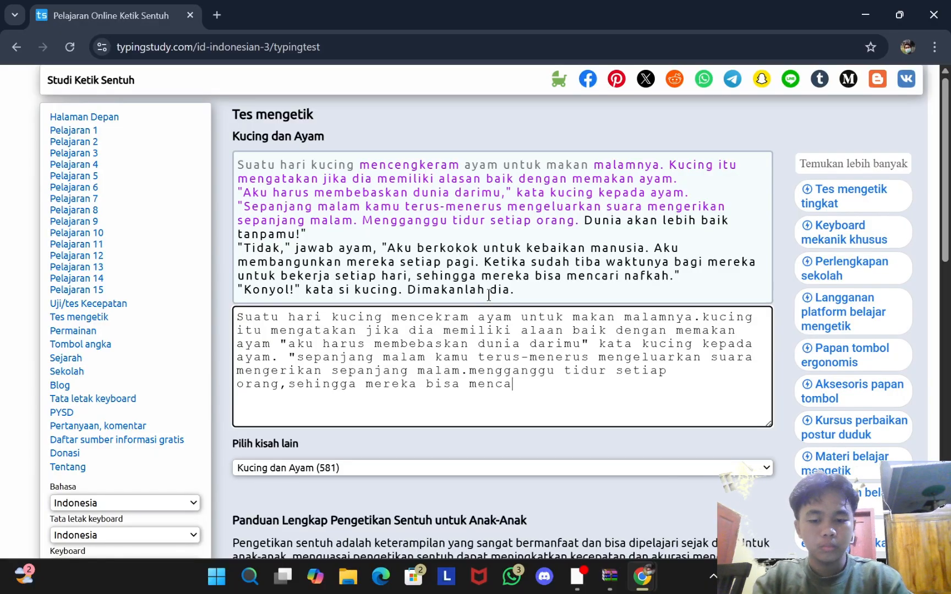
text(ri nafkah.)
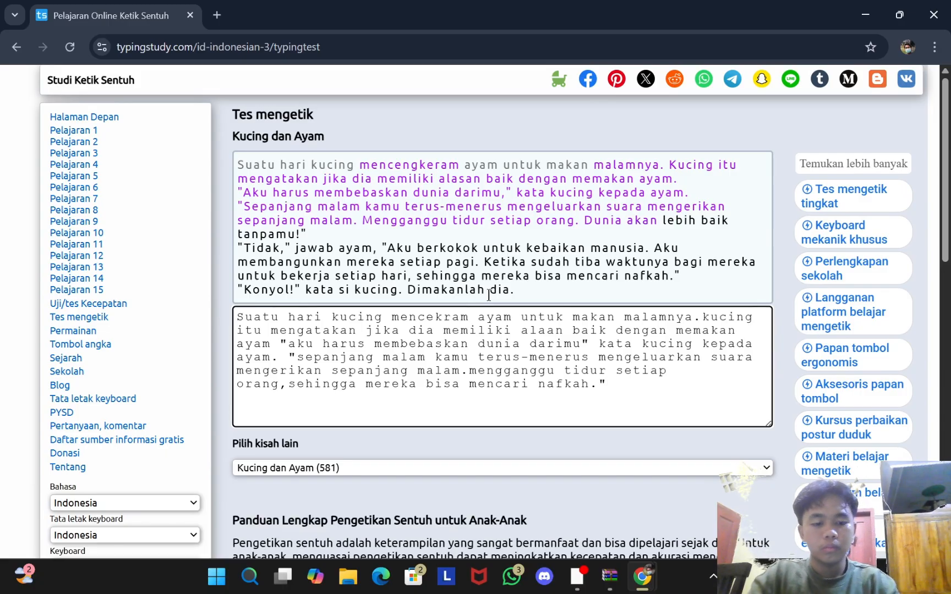
text("ko)
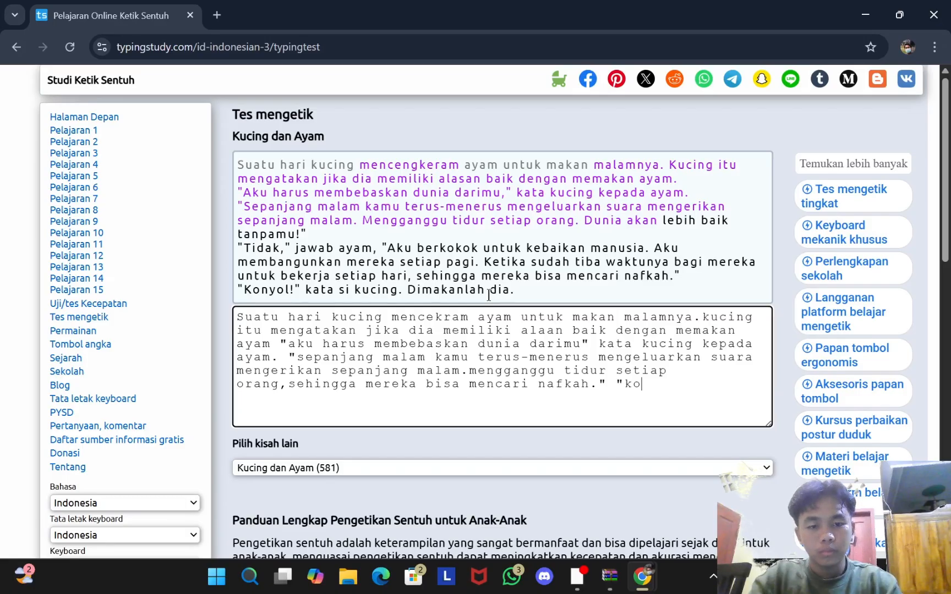
text(nyol !)
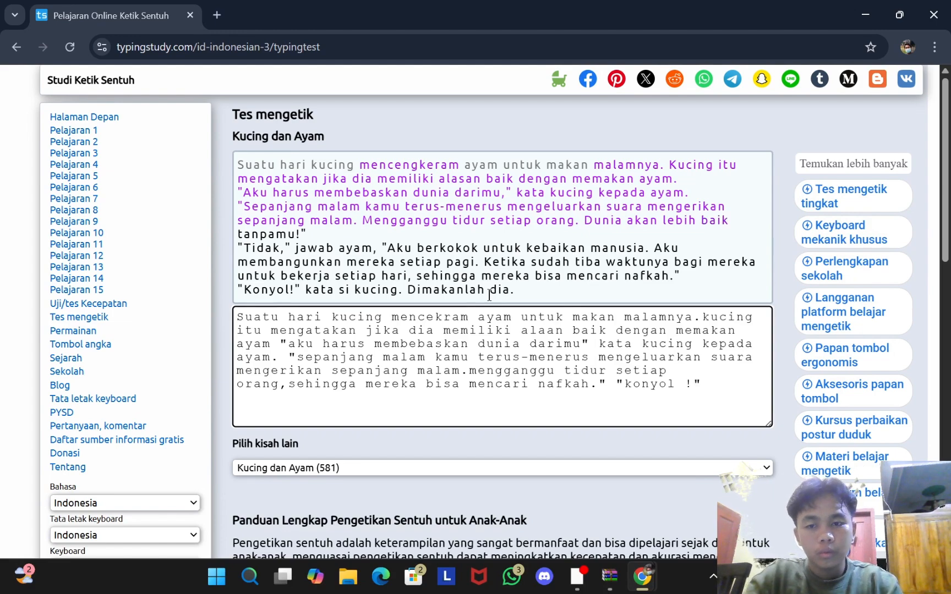
Step: Type the closing words 'kata si kucing. dimakanlah dia.' to end the story
text(kata si )
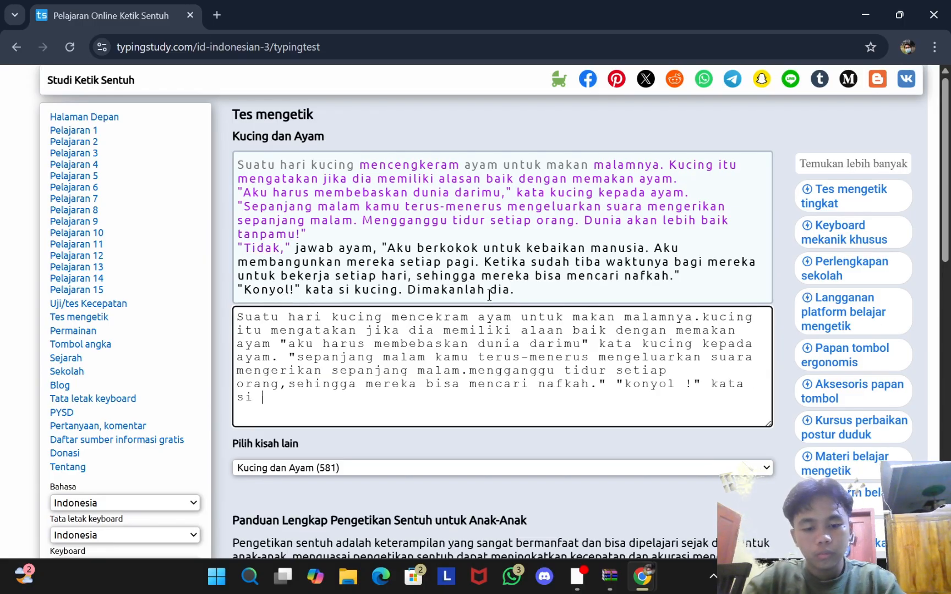
text(kucing)
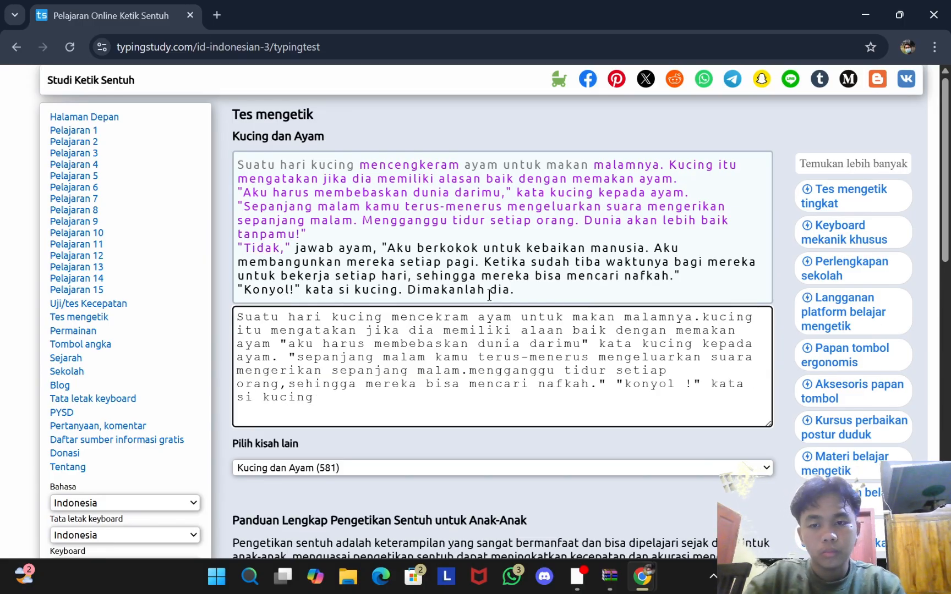
text(. )
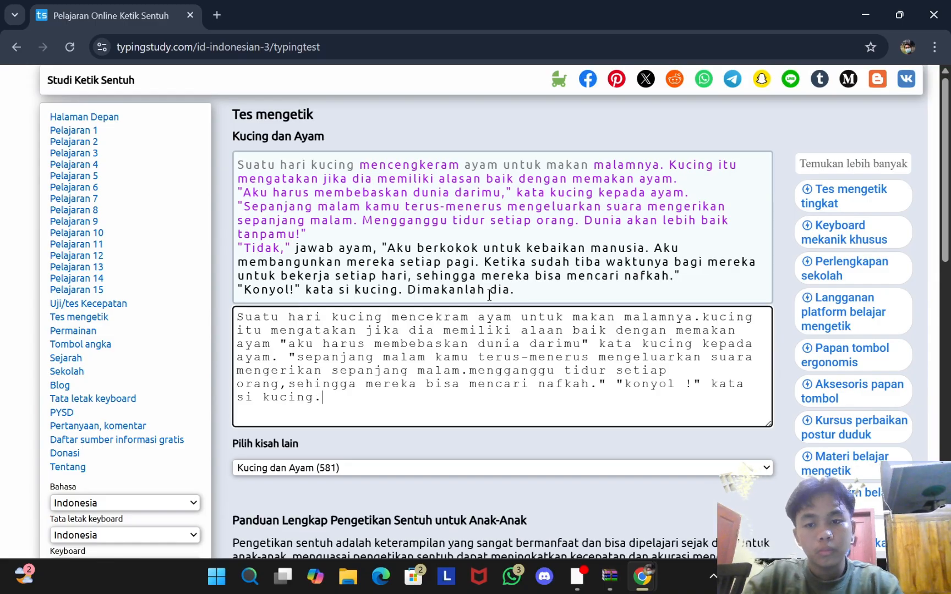
text(di)
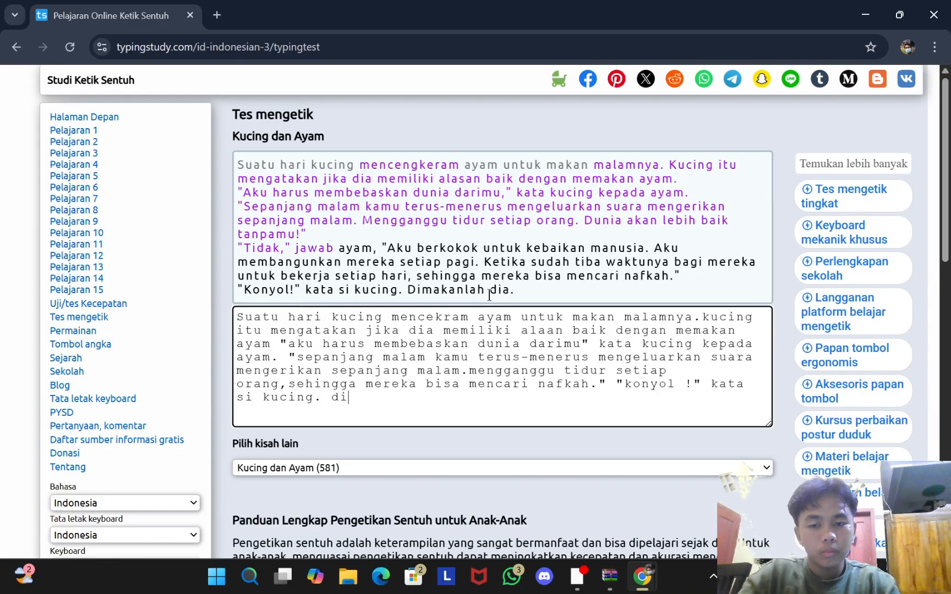
text(makanlah dia)
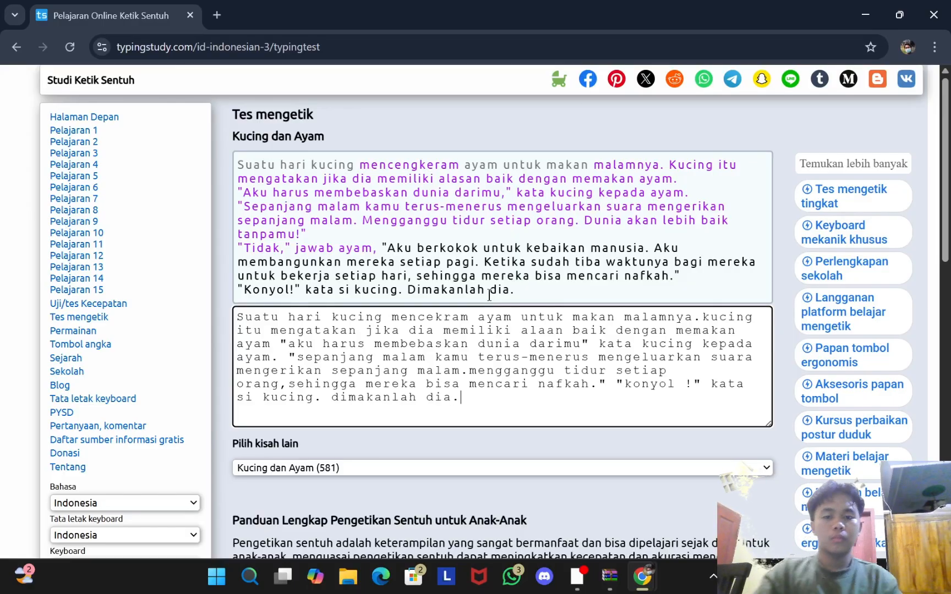
text(.)
key(Return)
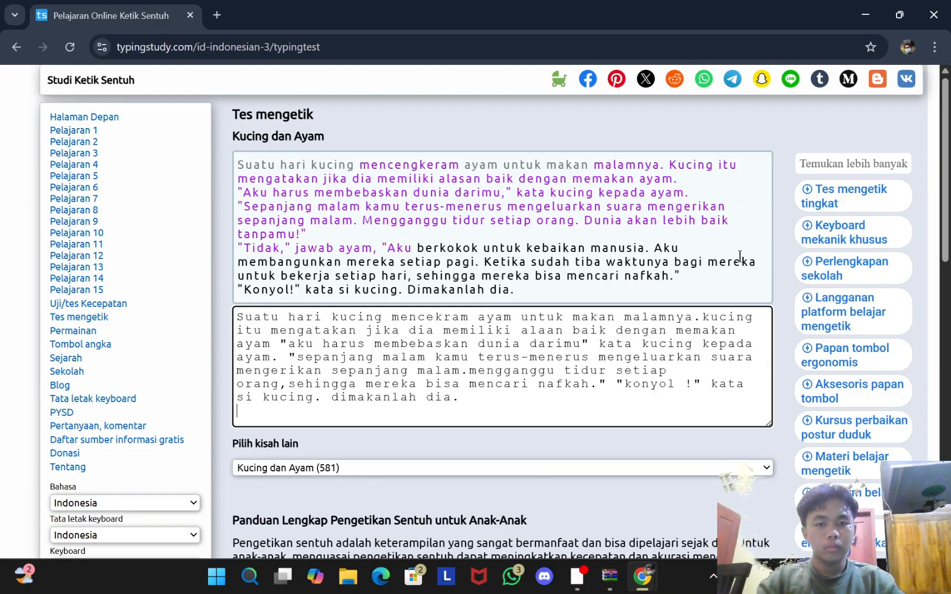
click(560, 291)
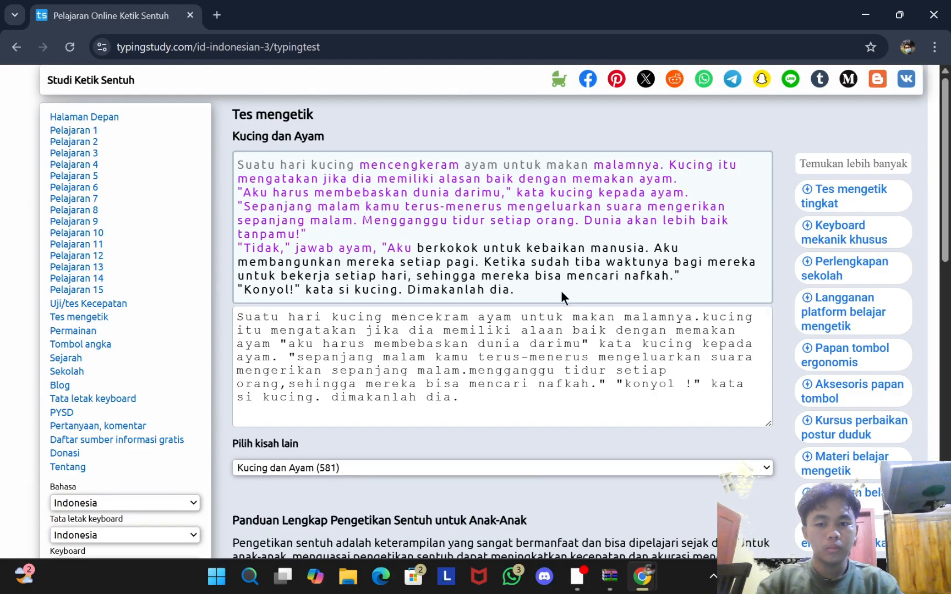
scroll(561, 291, down, 3)
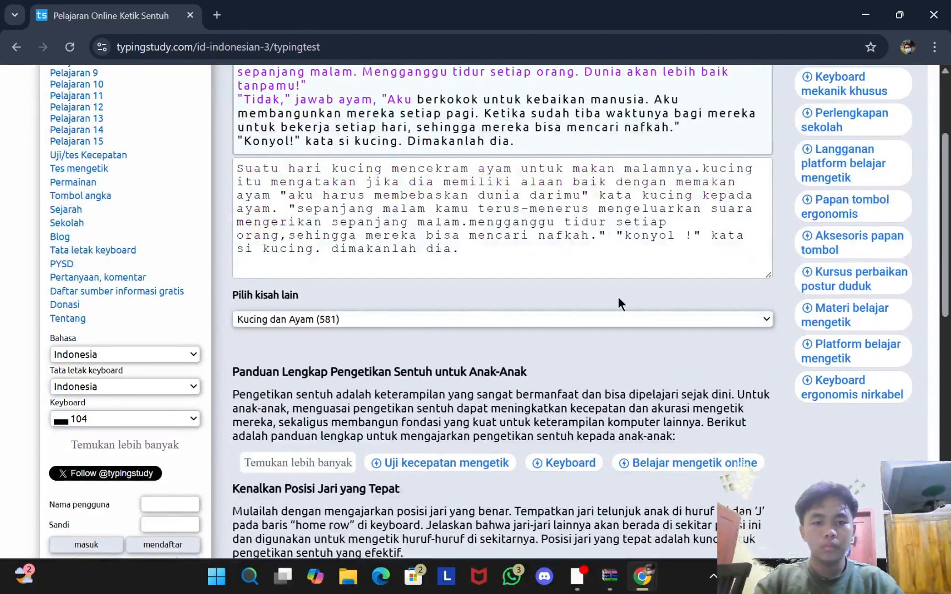
scroll(729, 269, up, 3)
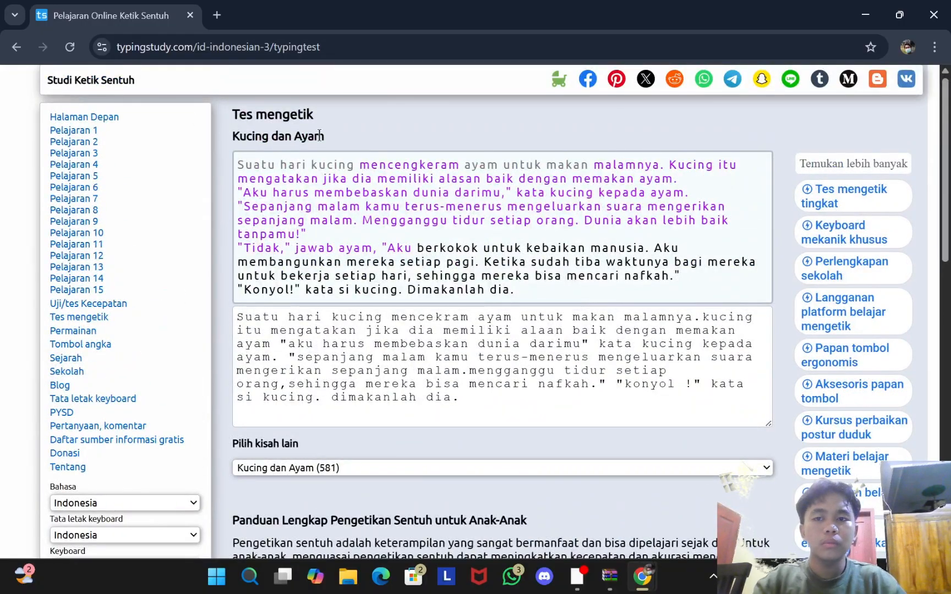
drag(593, 223, 599, 224)
click(716, 258)
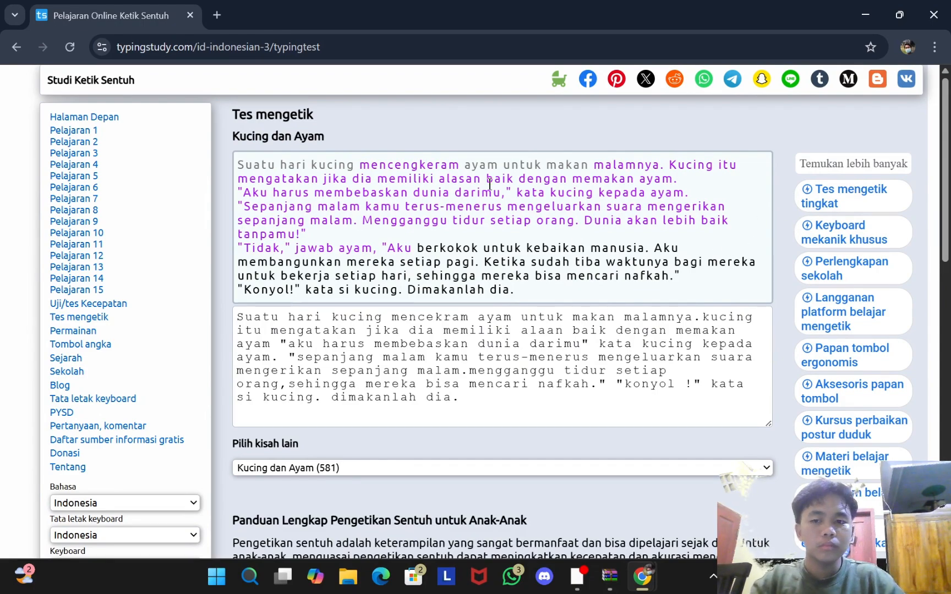
click(367, 333)
scroll(423, 358, down, 1)
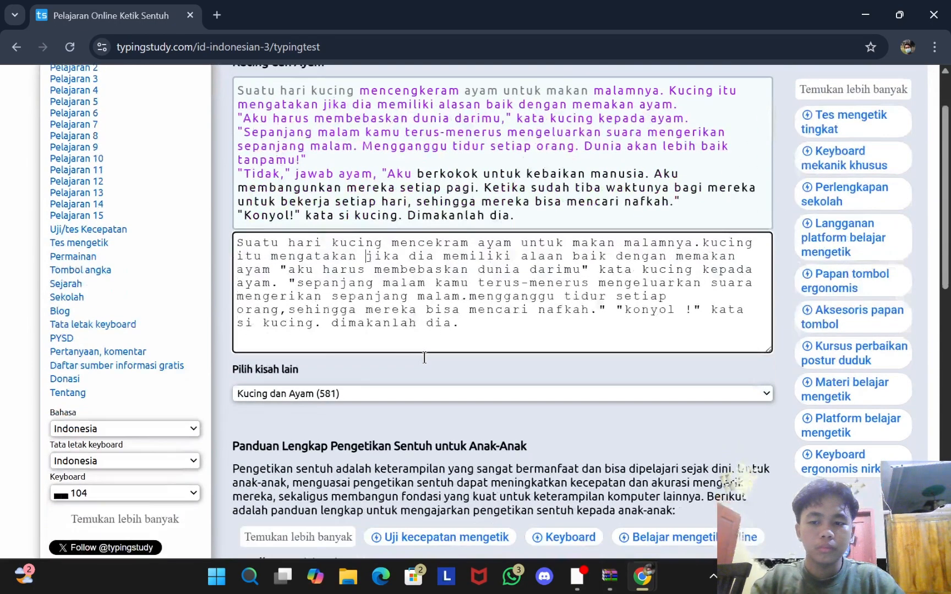
click(404, 360)
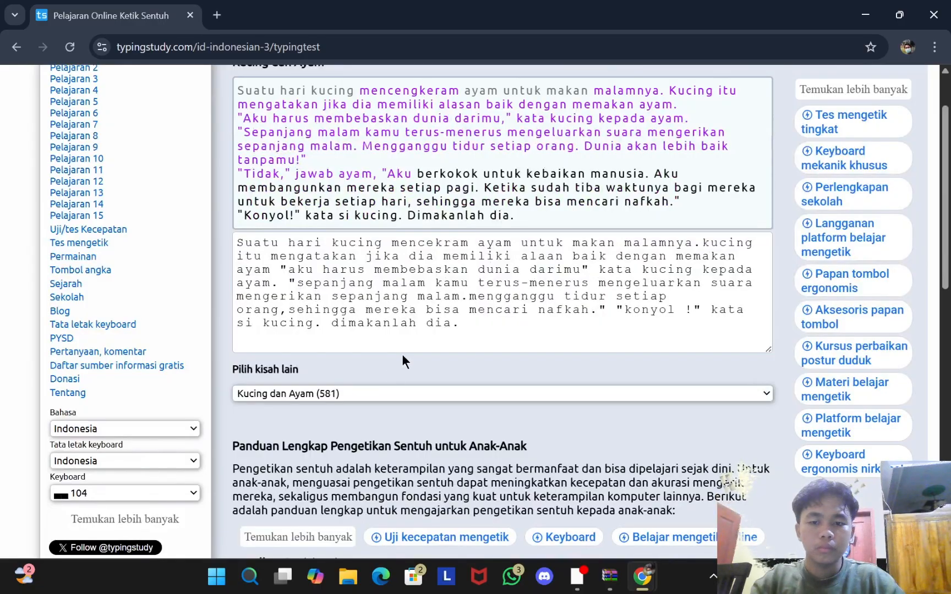
click(765, 393)
click(617, 414)
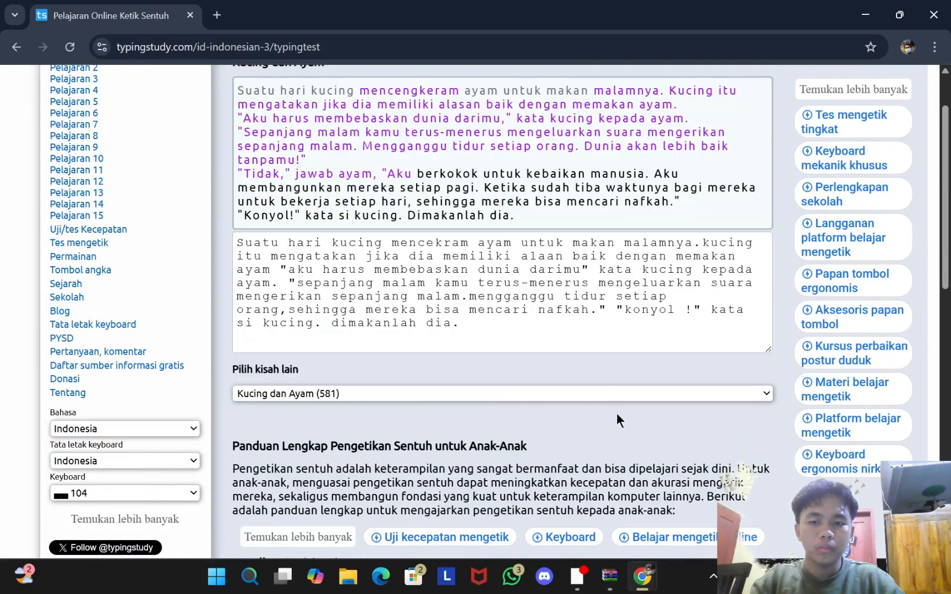
scroll(447, 376, down, 1)
scroll(448, 378, down, 7)
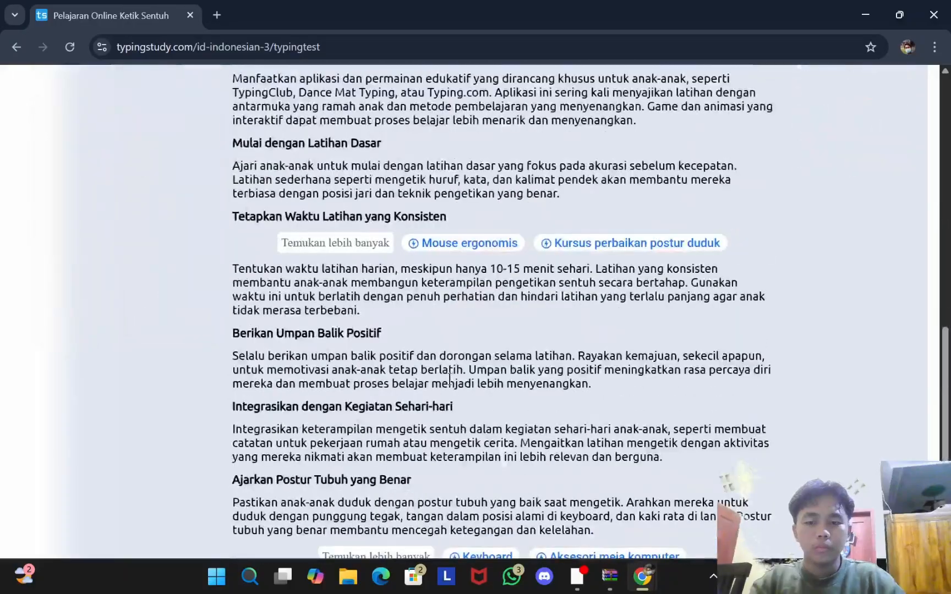
scroll(448, 378, up, 8)
scroll(448, 378, down, 3)
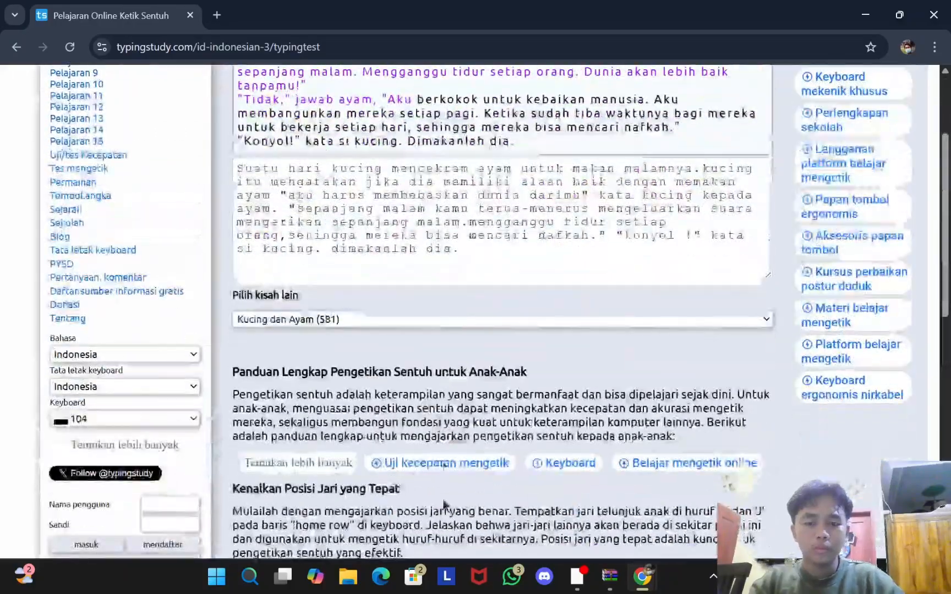
click(486, 463)
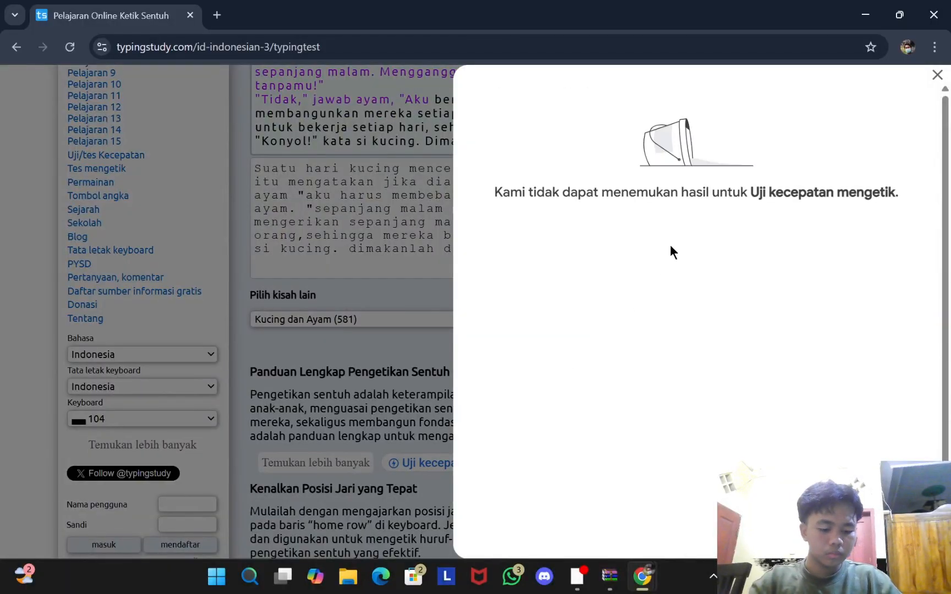
click(938, 75)
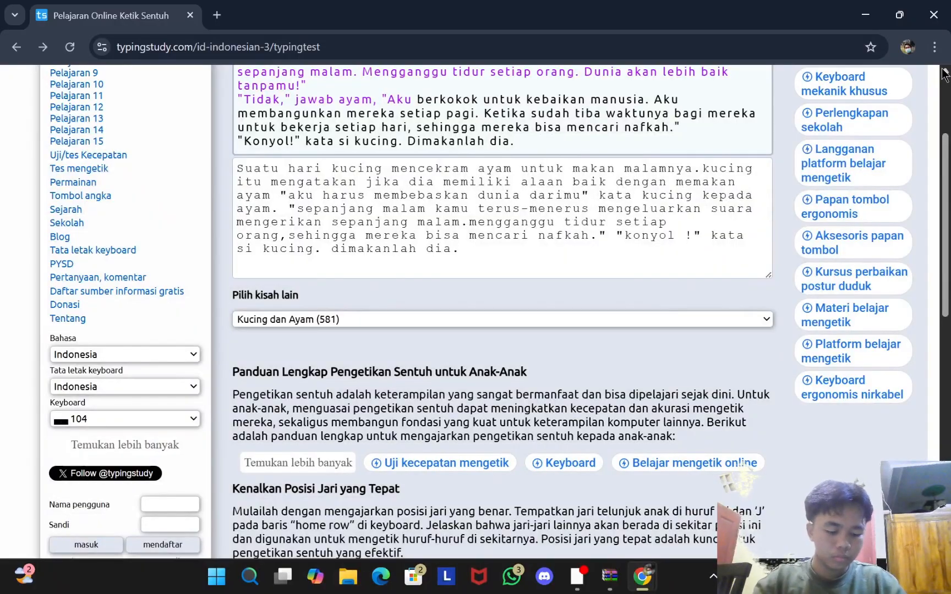
scroll(847, 184, up, 3)
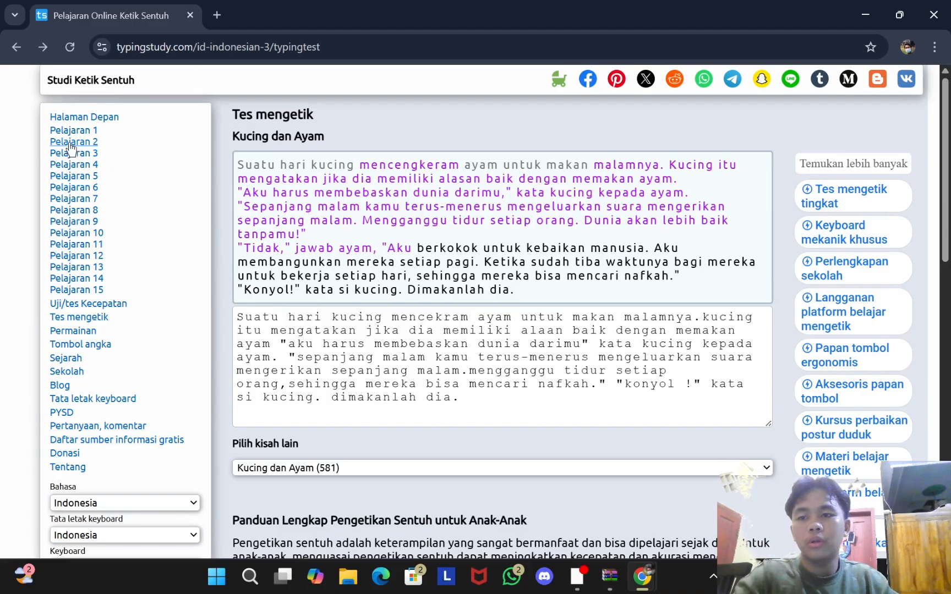
Step: Go back to the site's home page past the ad and open the first typing lesson
click(83, 118)
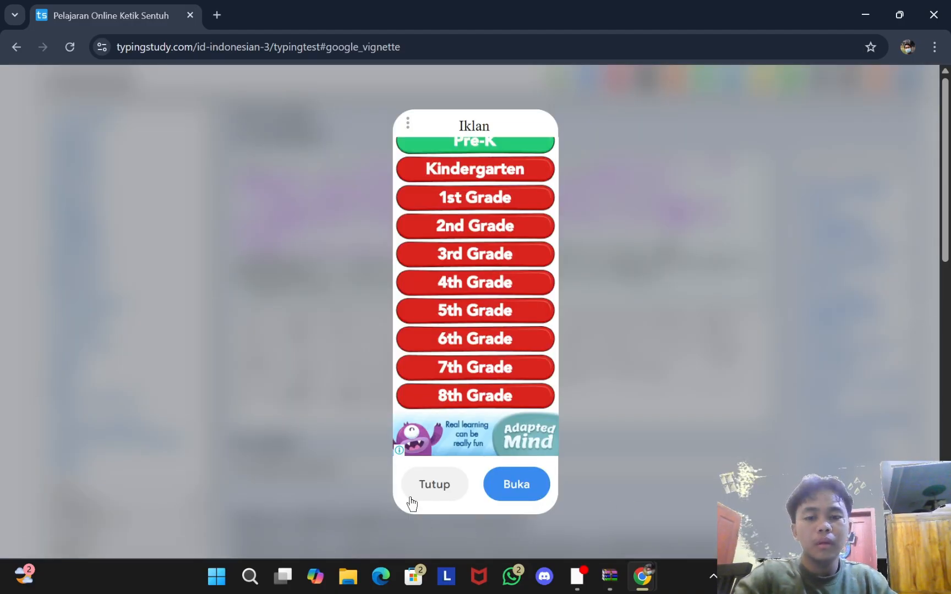
click(432, 483)
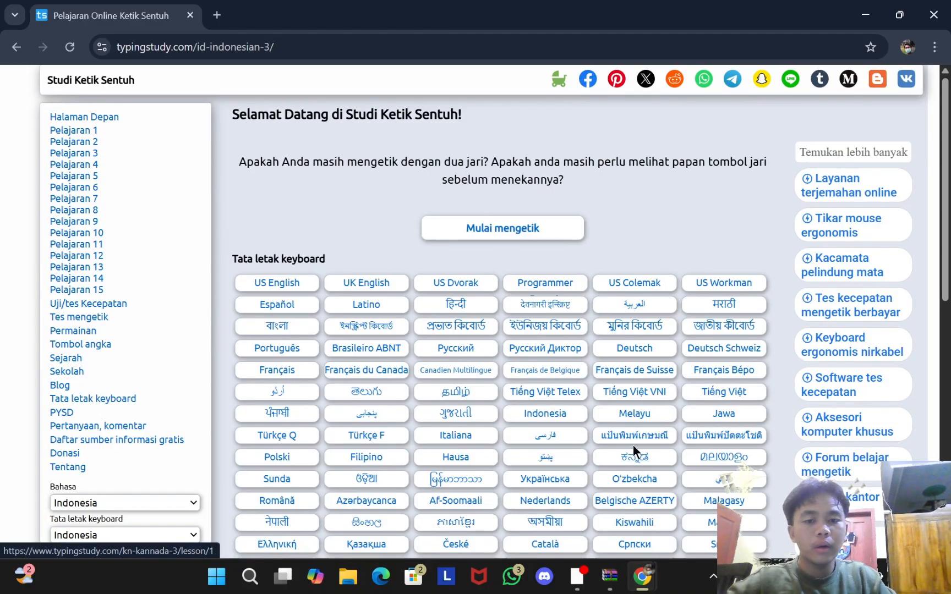
click(487, 282)
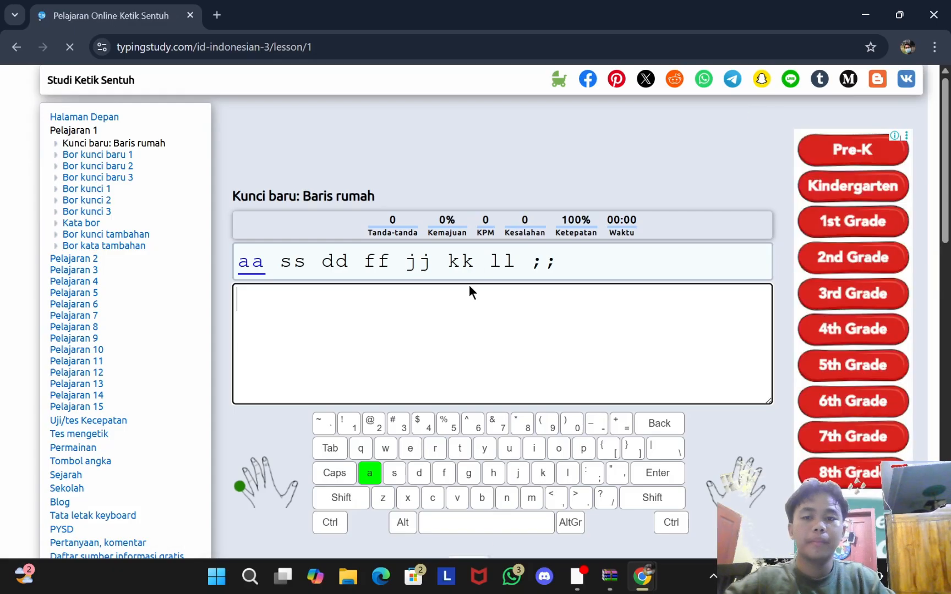
Step: Type the first home-row drill lines 'aa ss dd ff … ;;' and 'as df jk l;', fixing typos
text(aass)
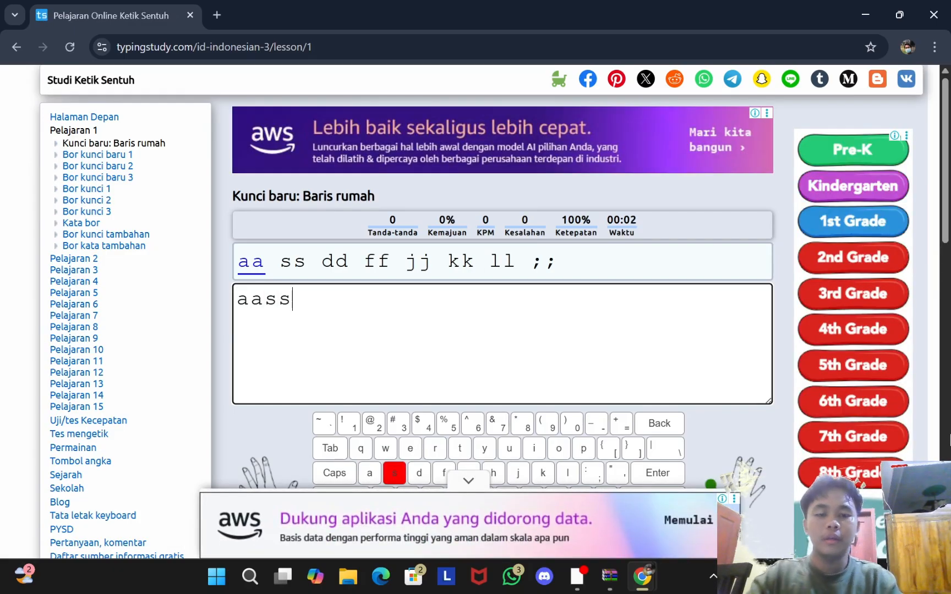
key(BackSpace)
key(BackSpace)
text(ss dd ff gg)
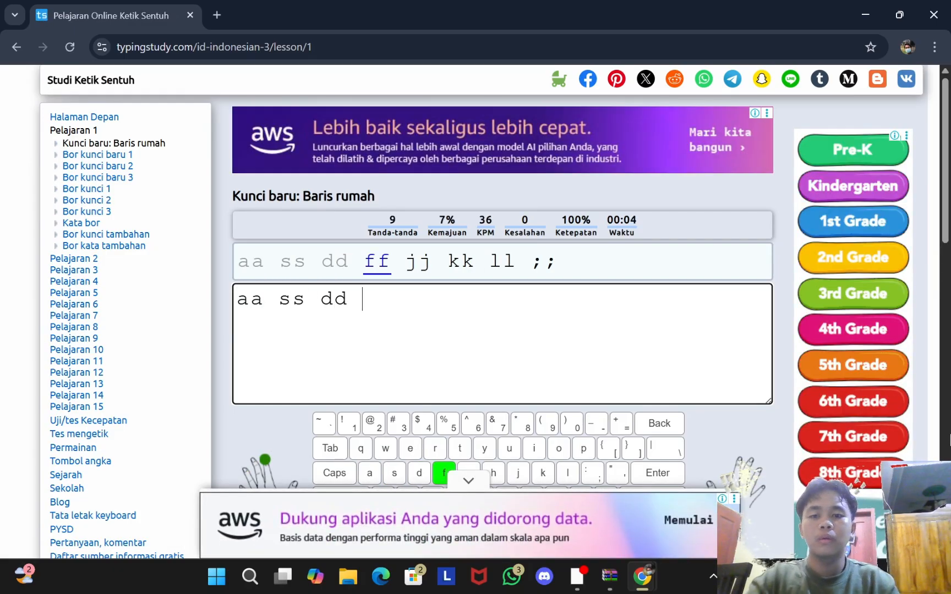
key(BackSpace)
key(BackSpace)
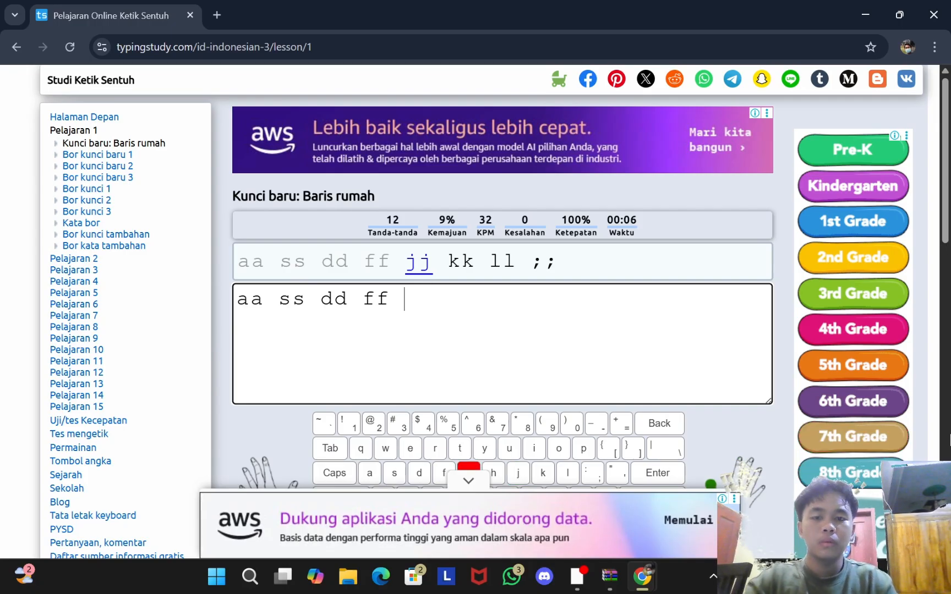
text(jj kk ll ;;)
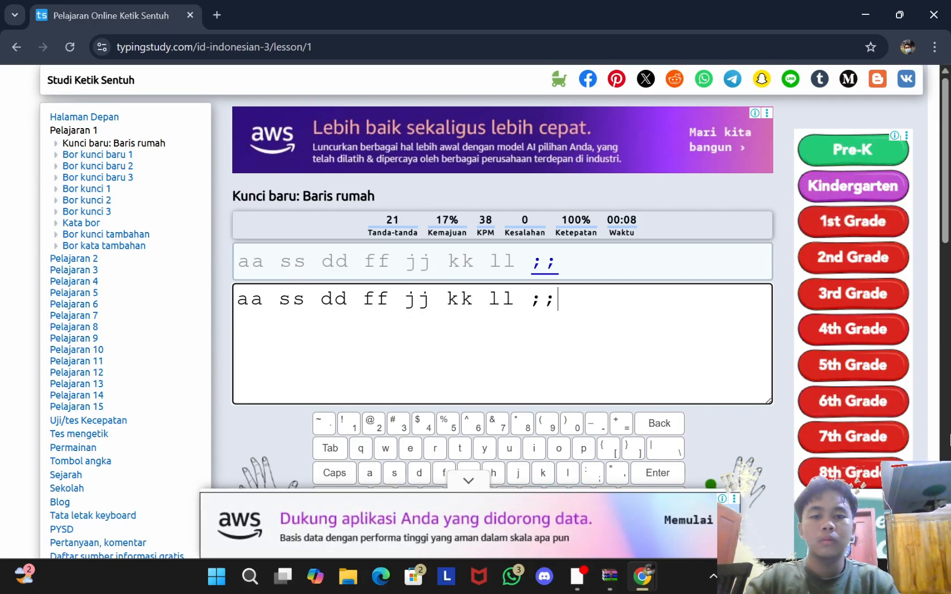
key(space)
text(a)
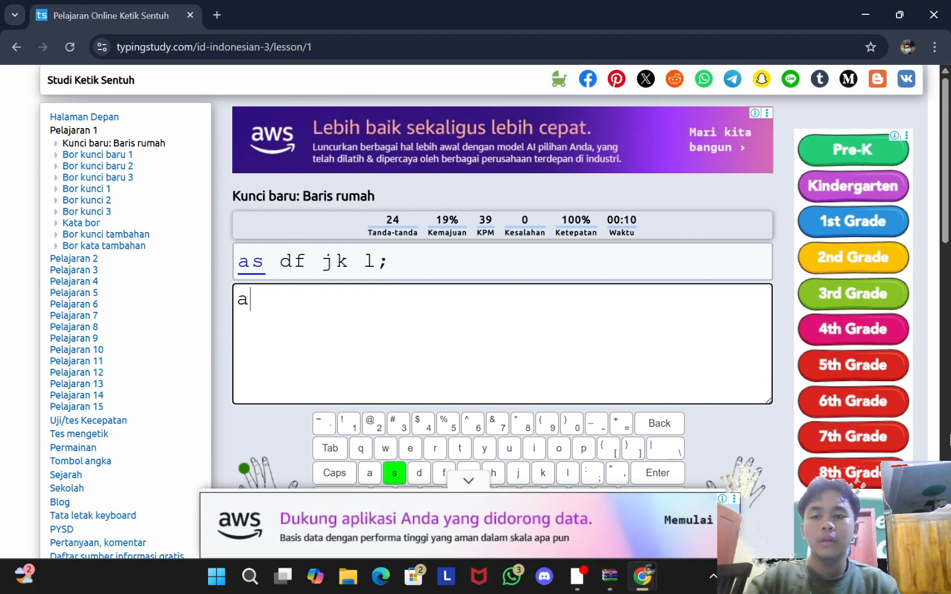
text(s df g)
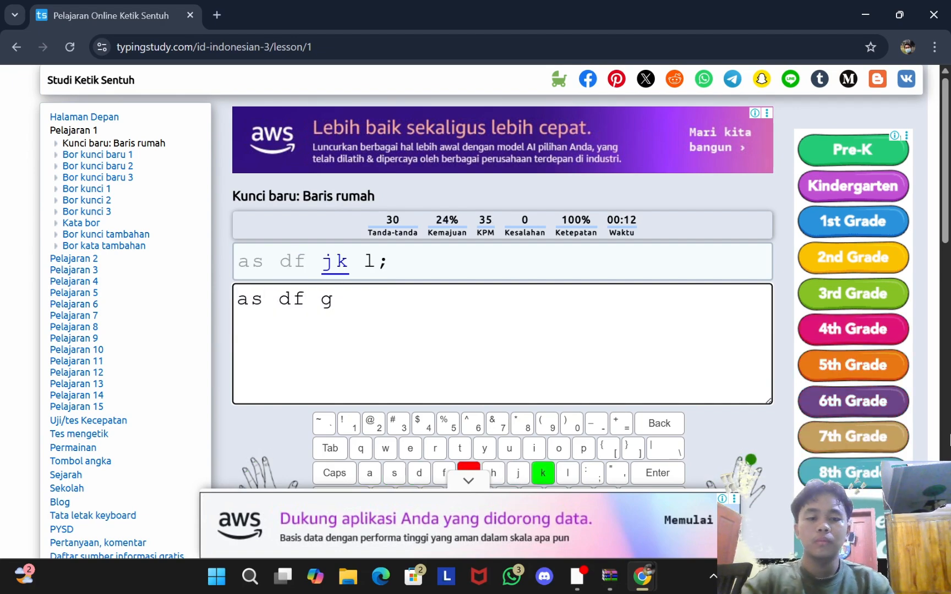
key(BackSpace)
text(jk l;)
key(space)
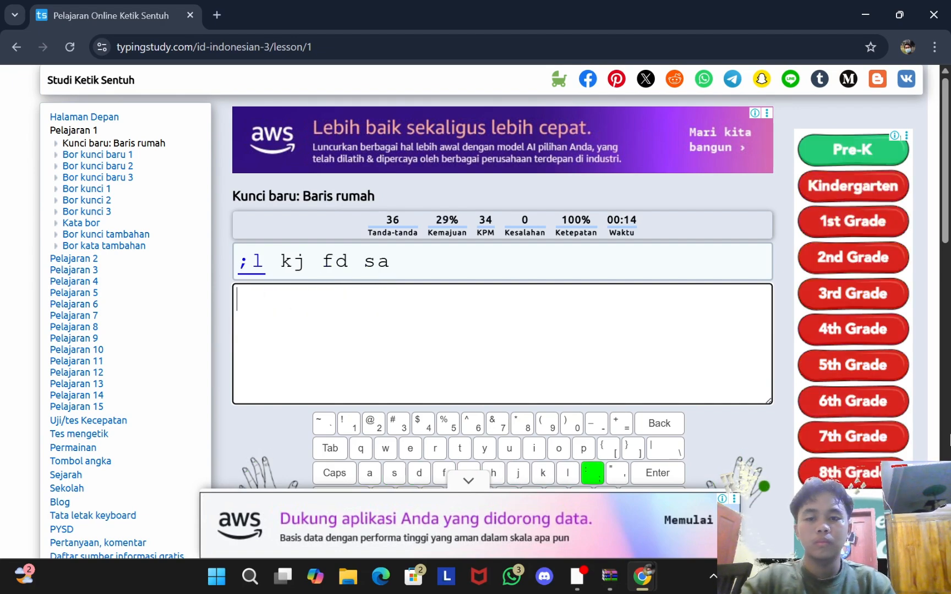
Step: Type the remaining mixed home-row drill sequences, from ';l kj fd sa' to ';ldl', correcting mistakes
text(;l)
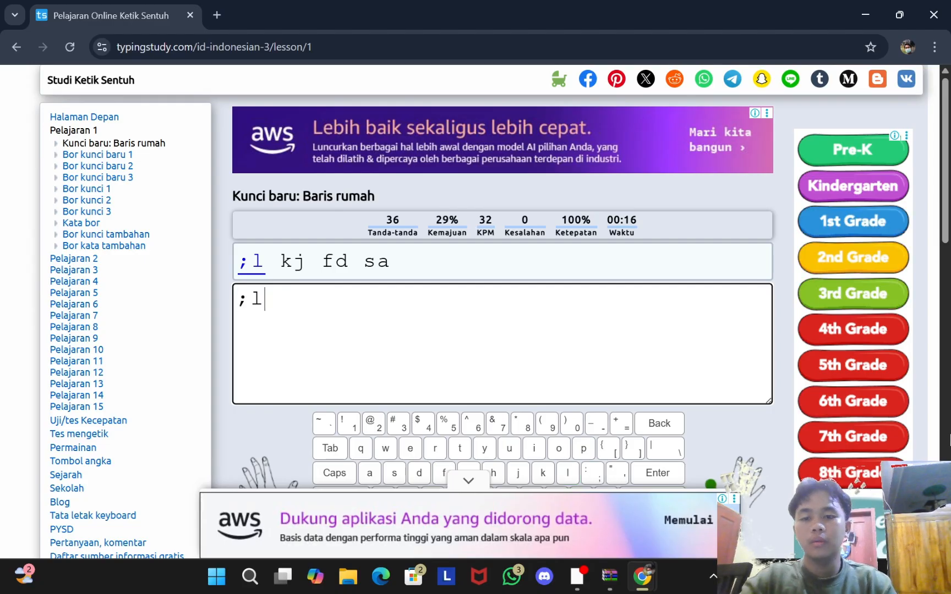
text( kj )
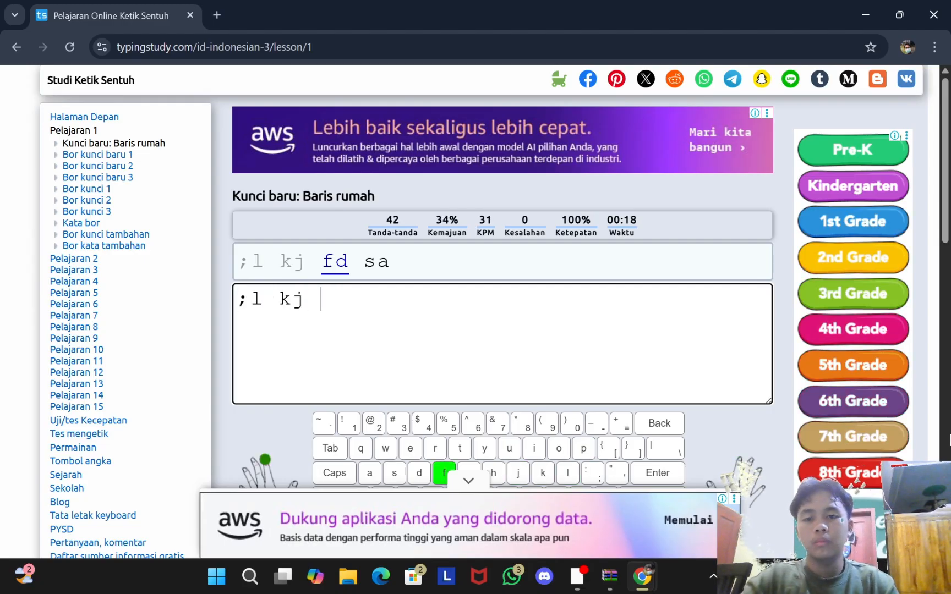
text(fd sa )
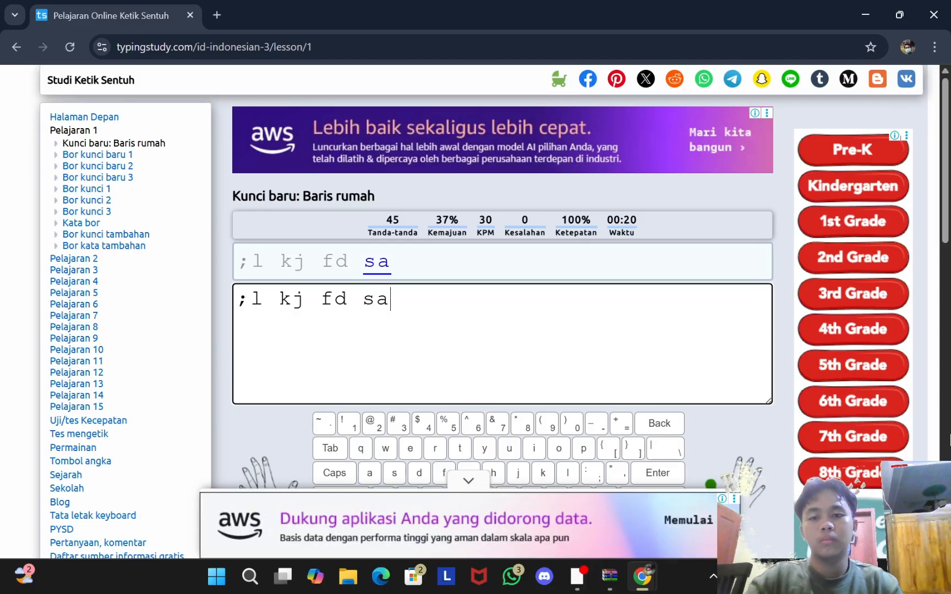
text(la)
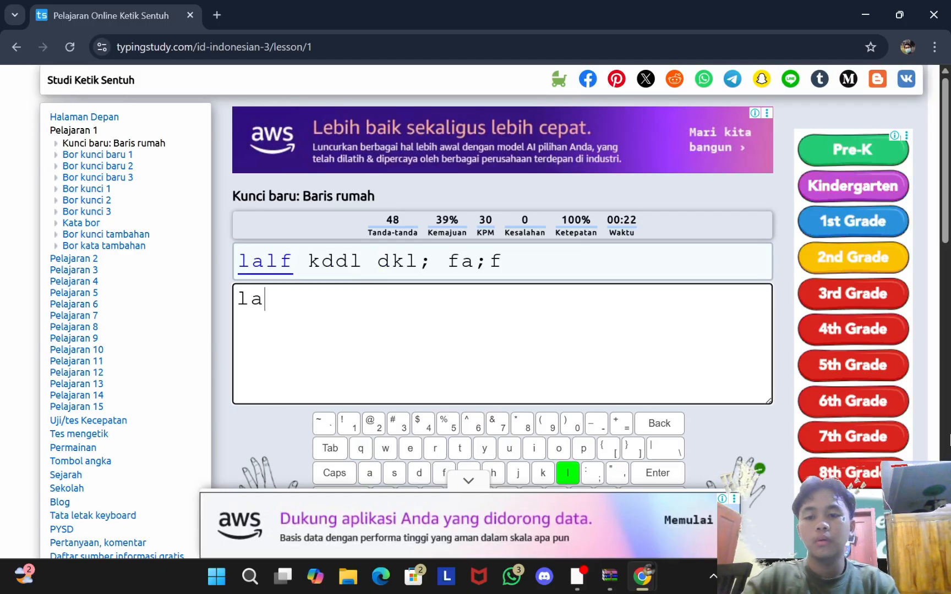
text(lfa)
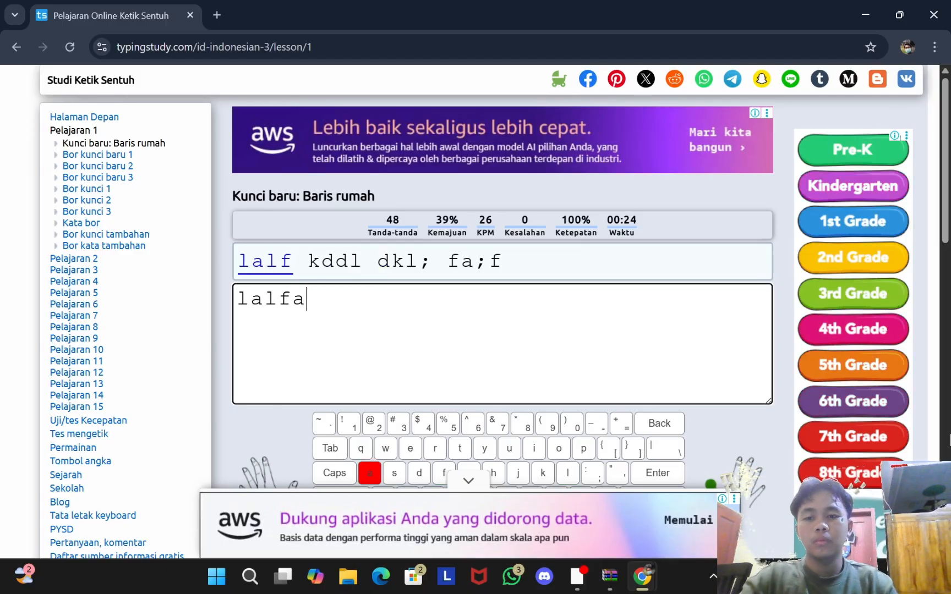
key(BackSpace)
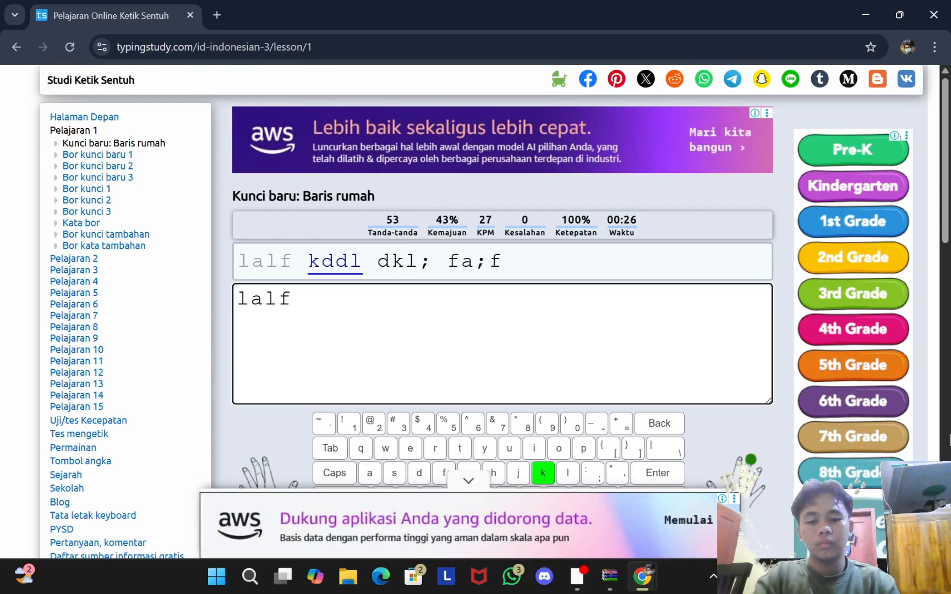
text(kddl )
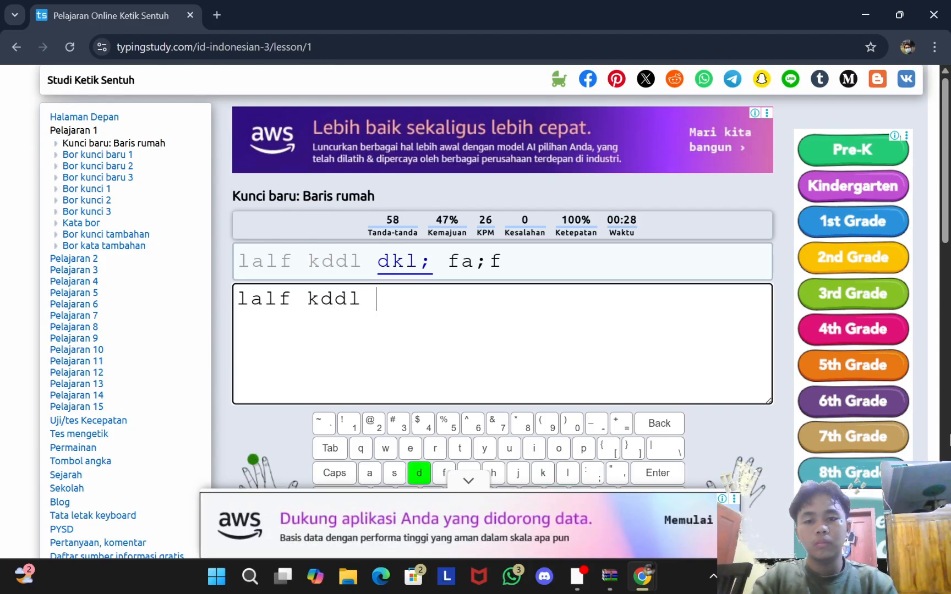
text(dkl; )
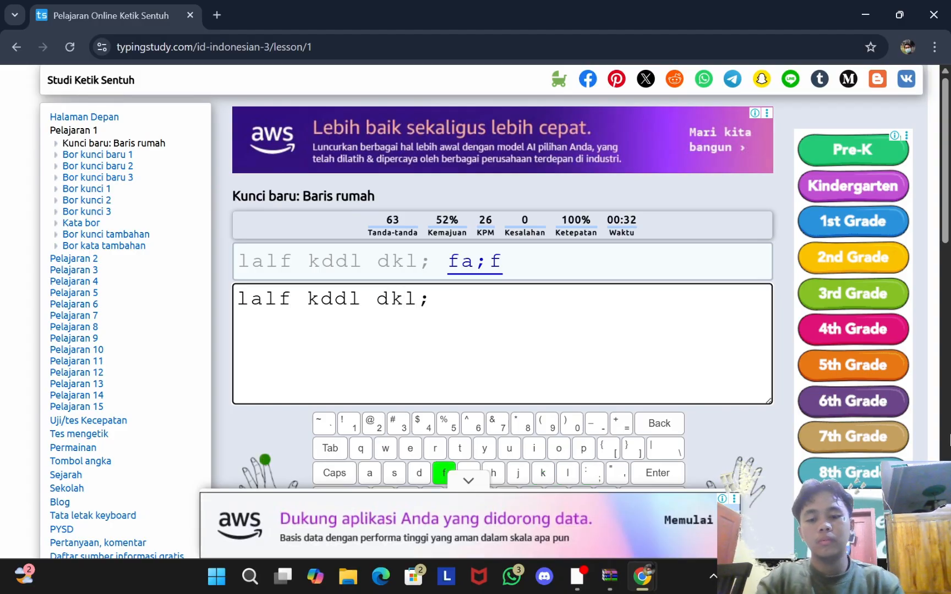
text(fa')
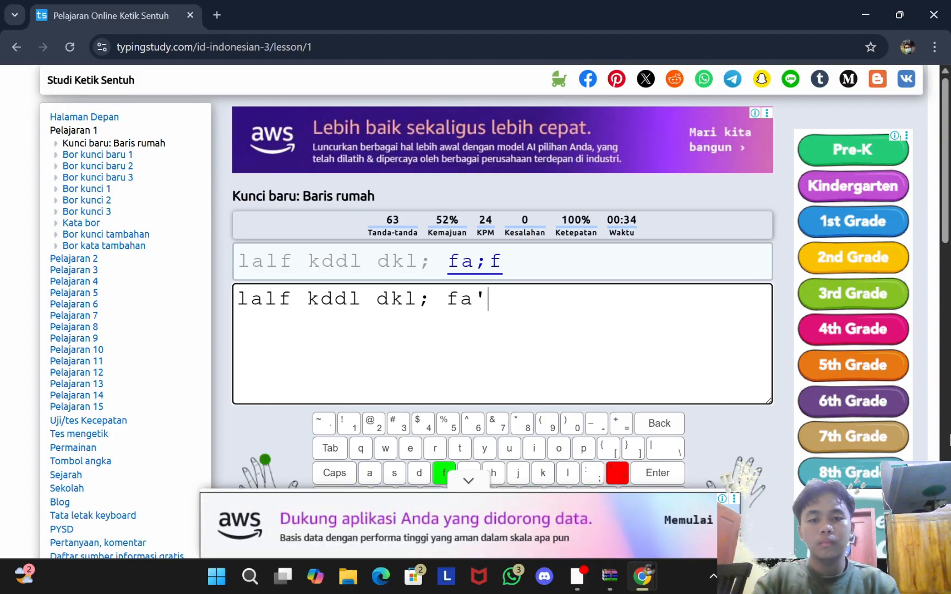
text(;)
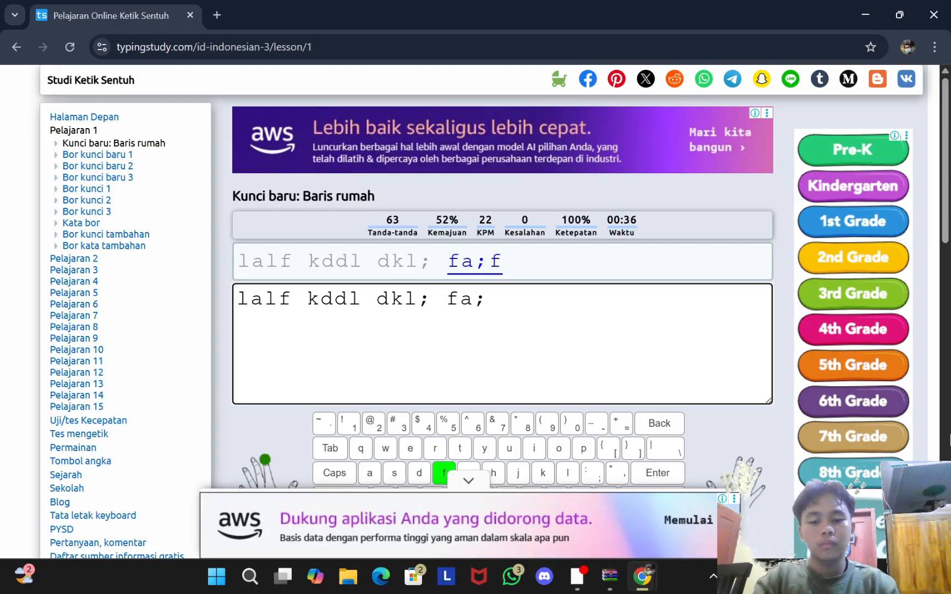
text(f )
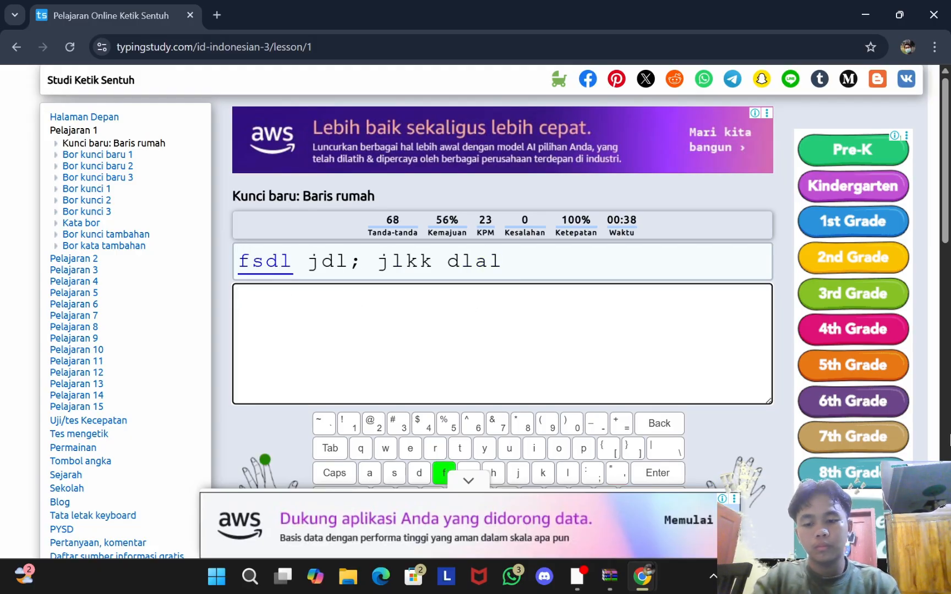
text(fsdl )
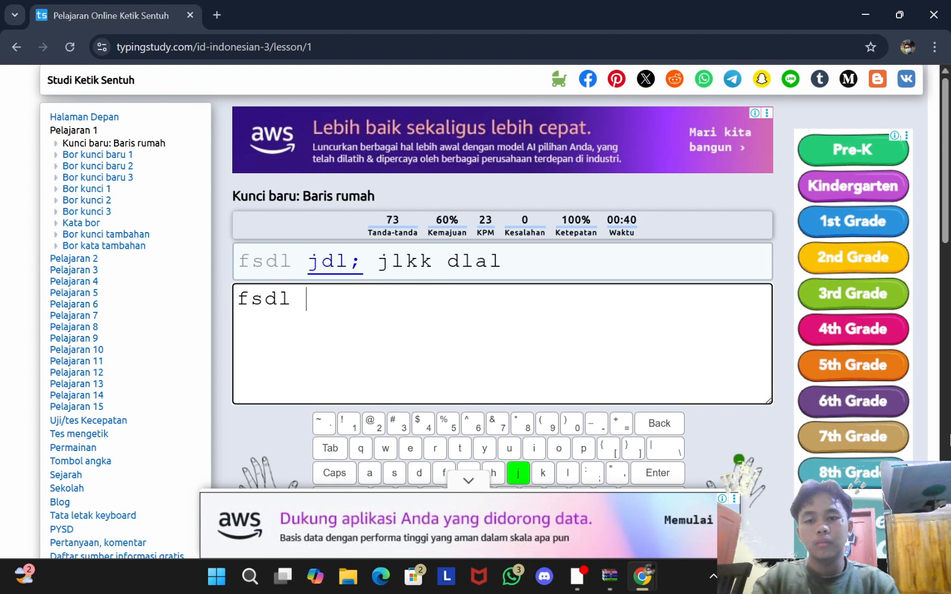
text(j)
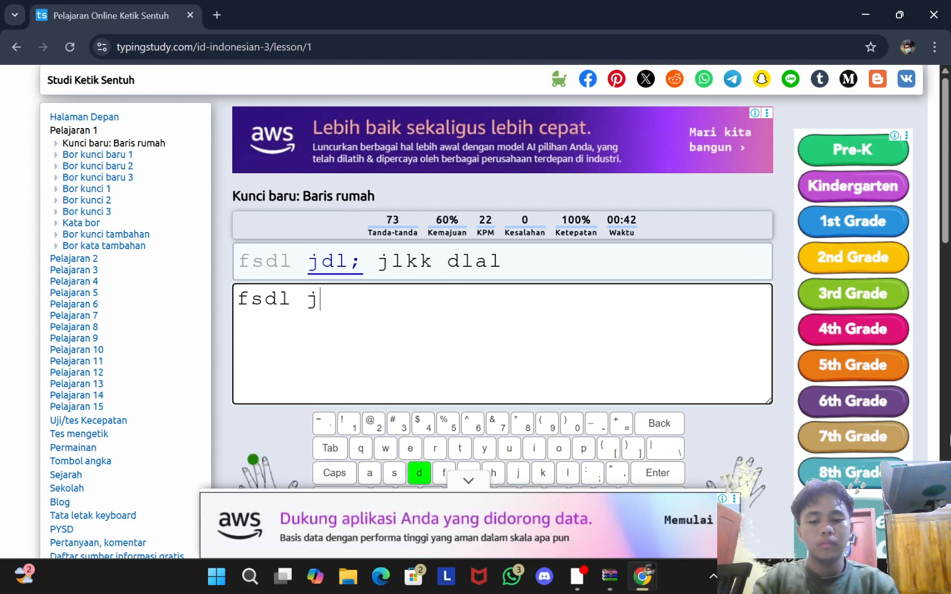
text(dl)
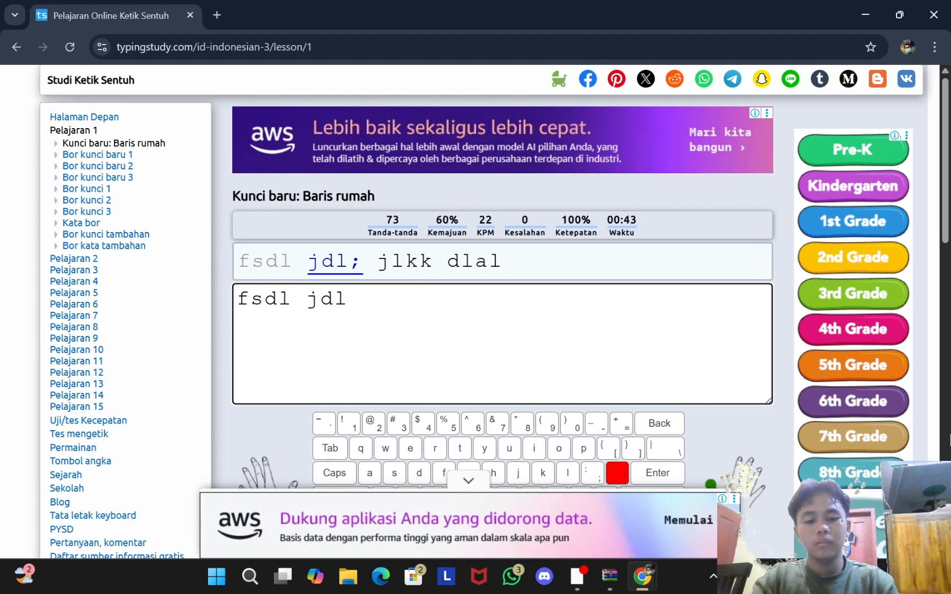
text('; )
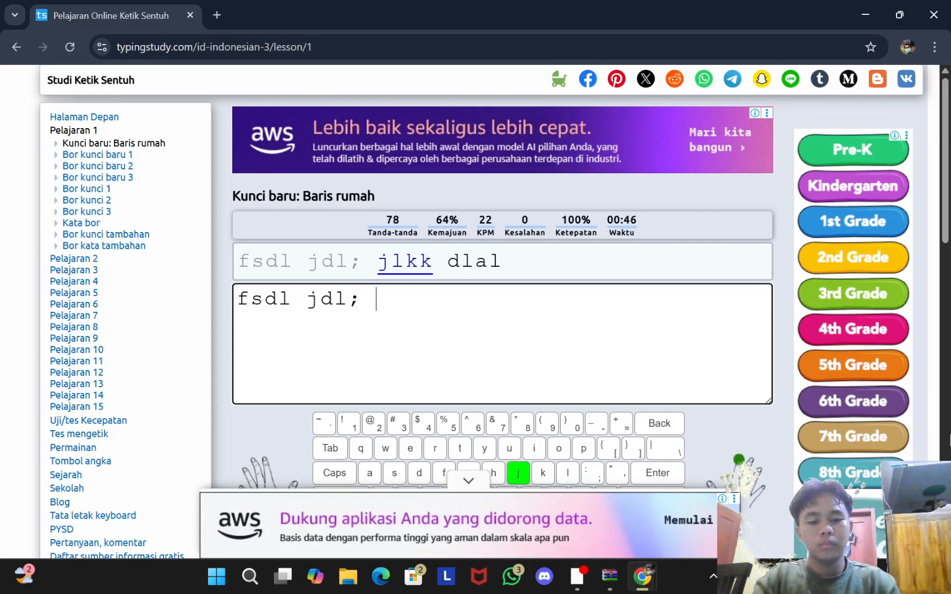
text(jlkk dla)
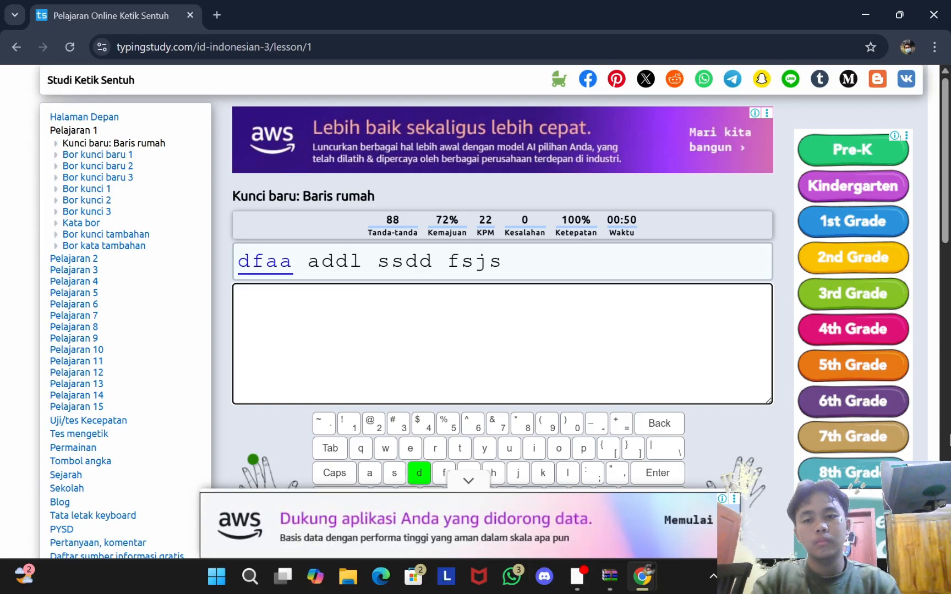
text(af)
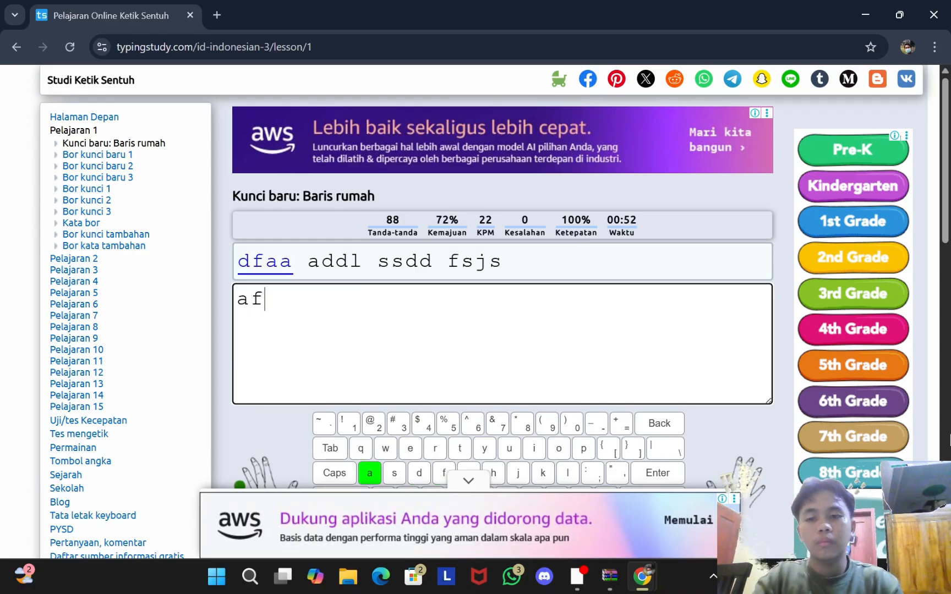
text(aa add)
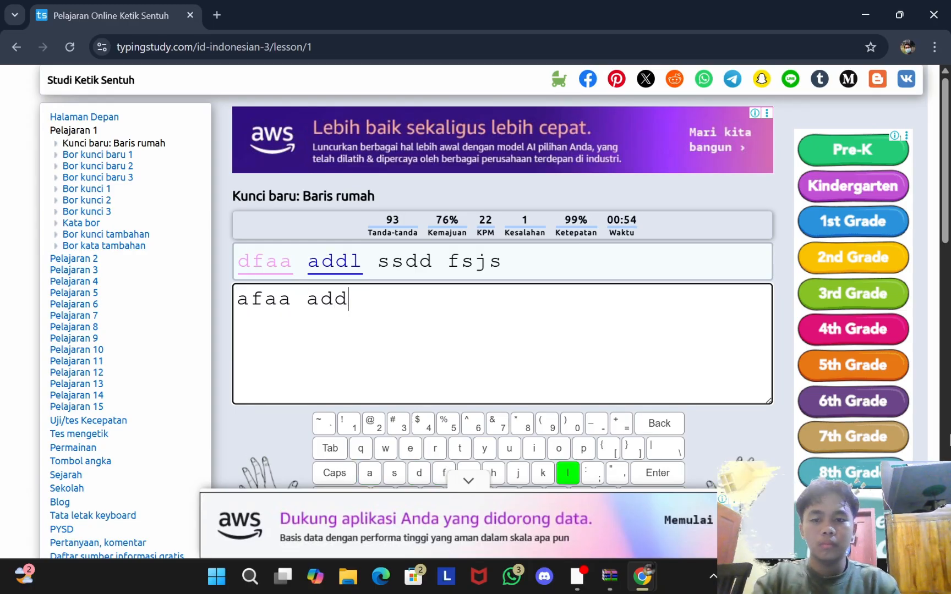
text(l ss)
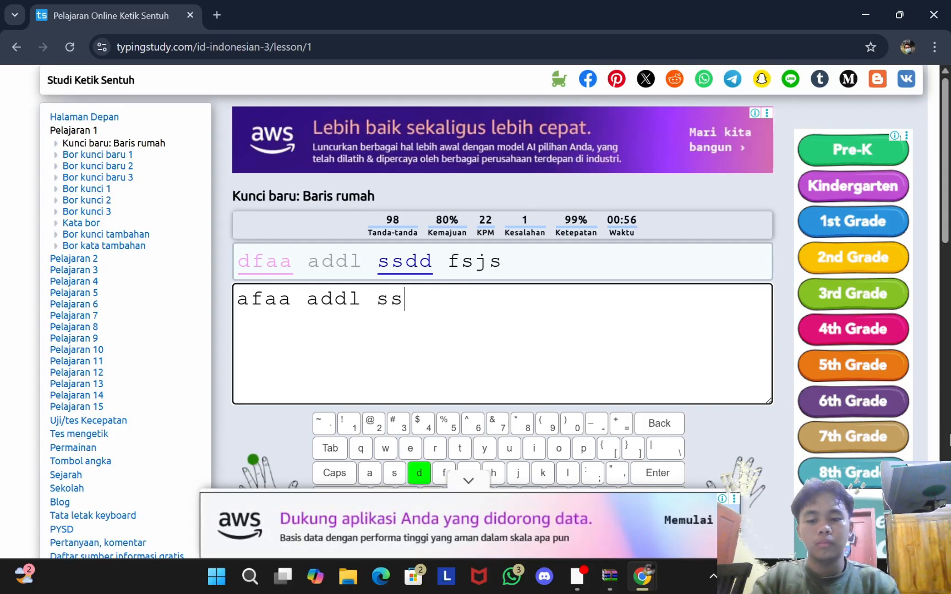
text(dd s)
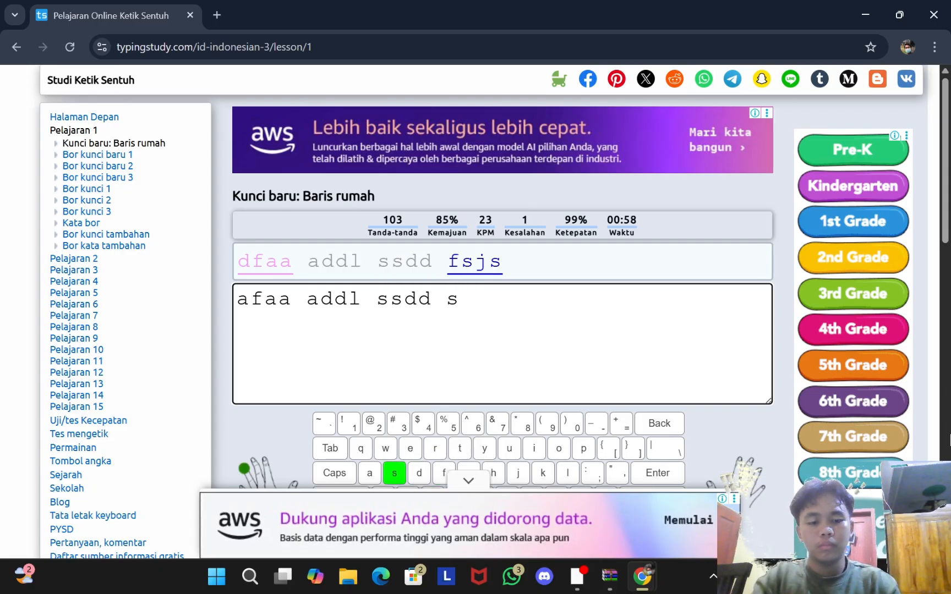
text(sjd )
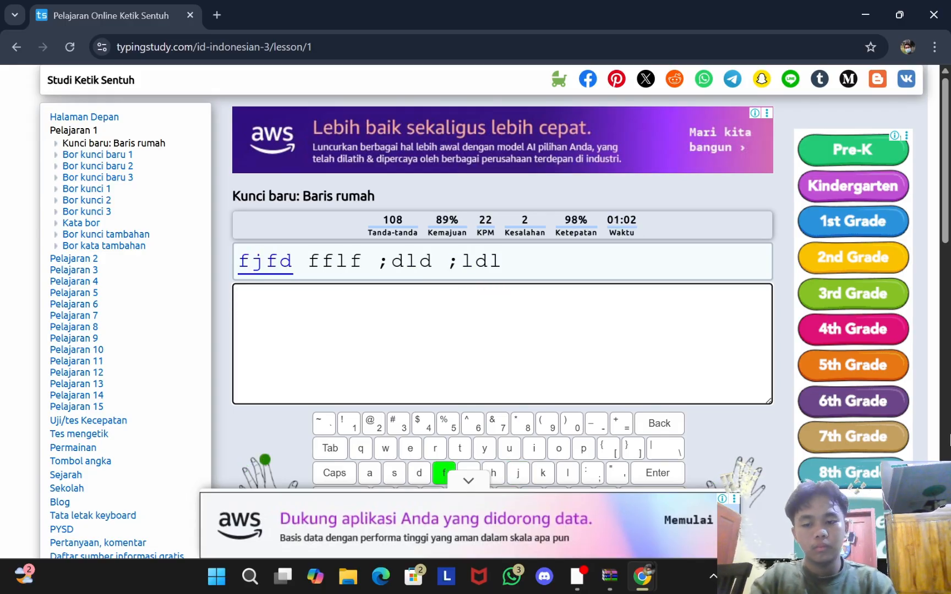
text(fj)
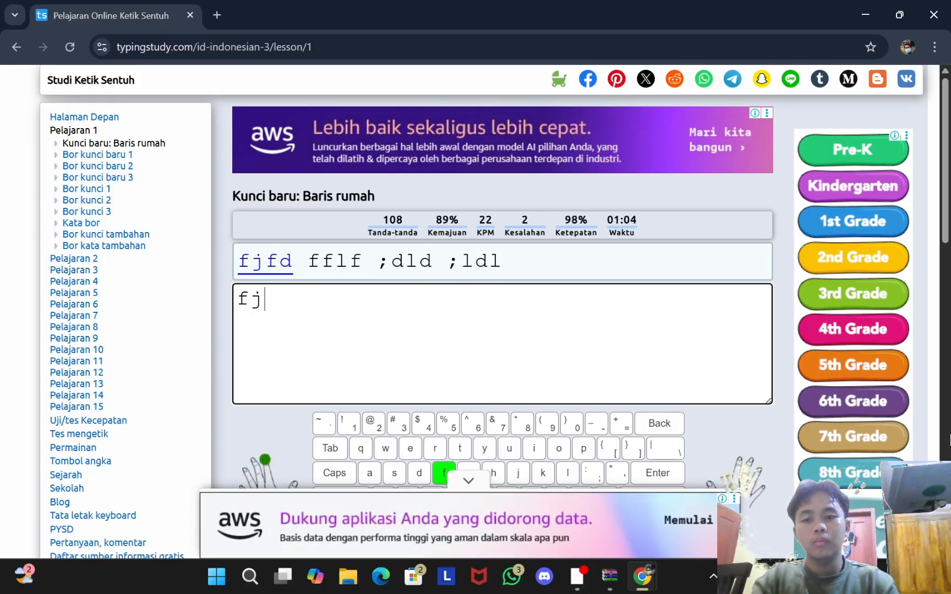
text(f)
key(BackSpace)
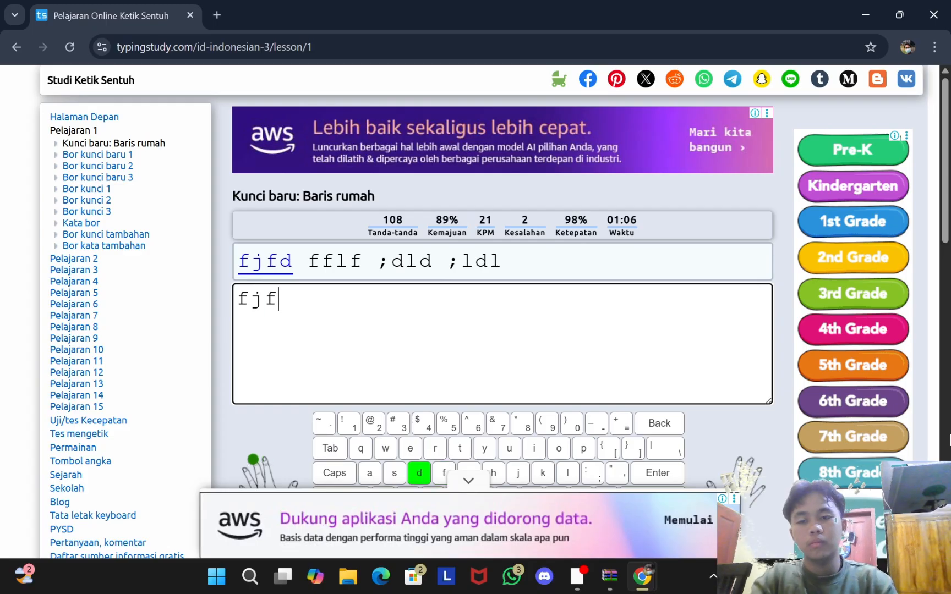
text(d )
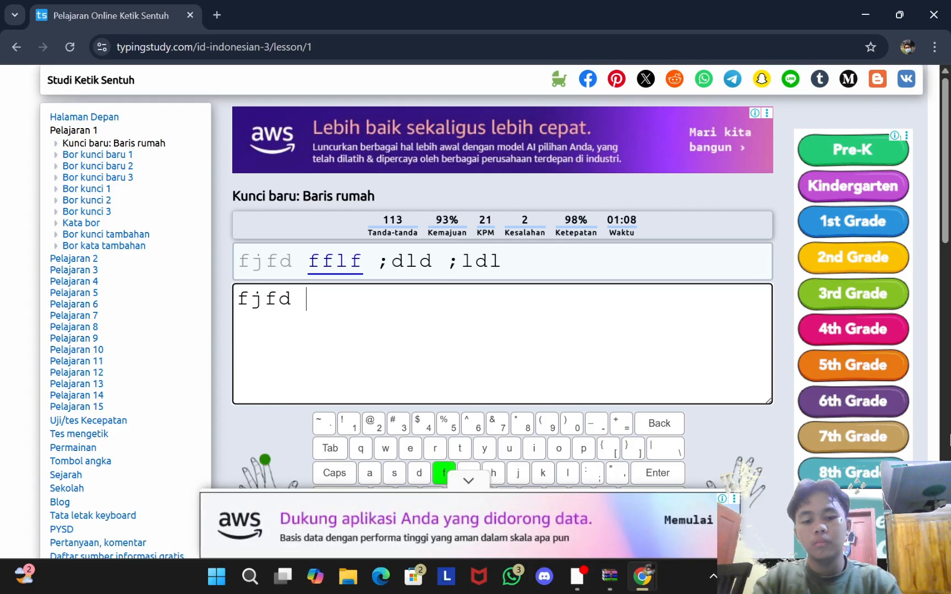
text(fflf)
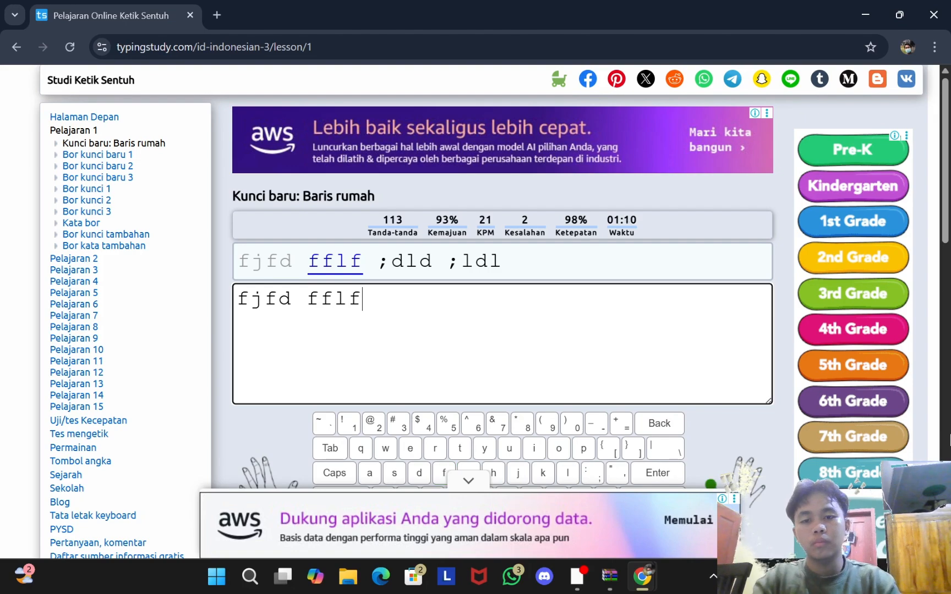
text( ;)
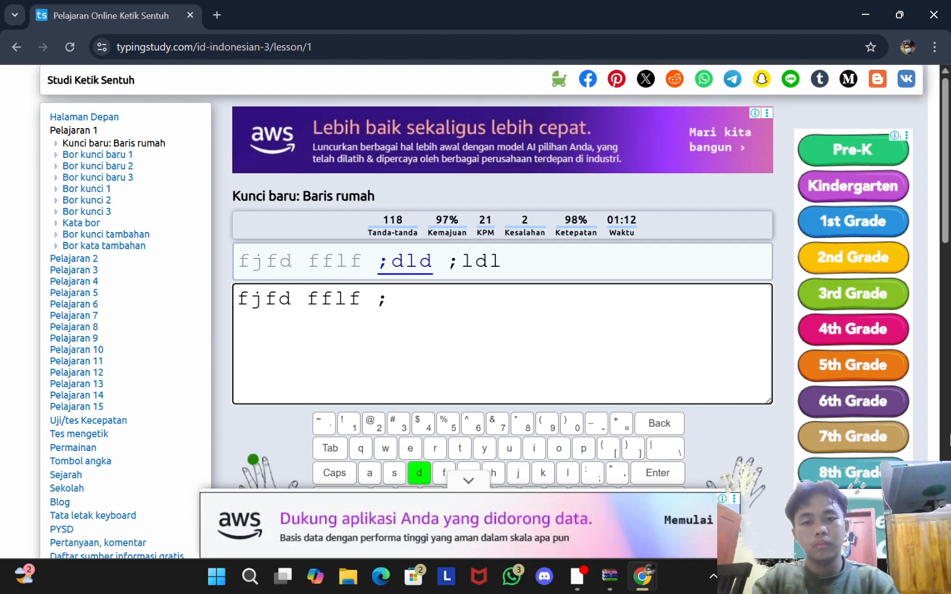
text(f)
text(dld )
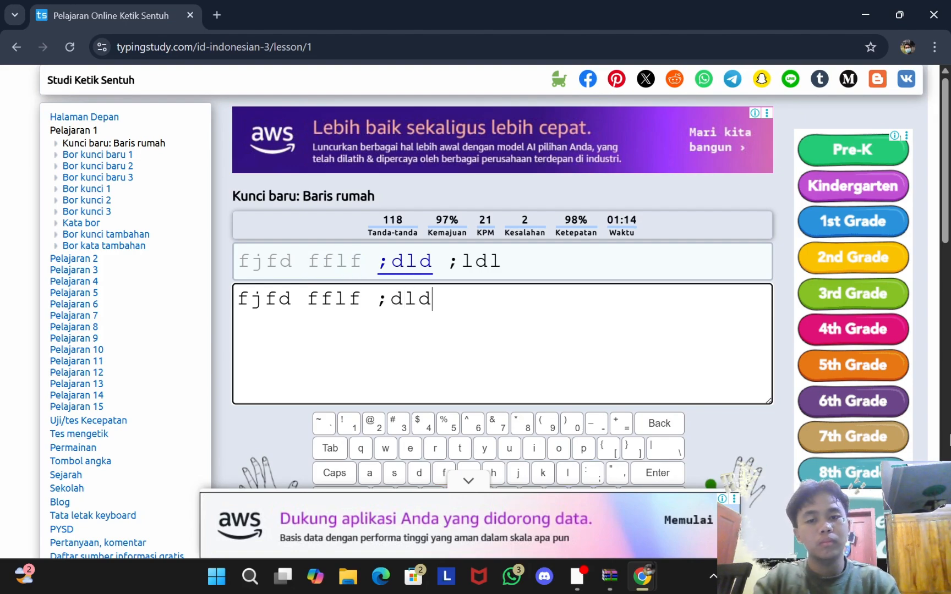
text(;)
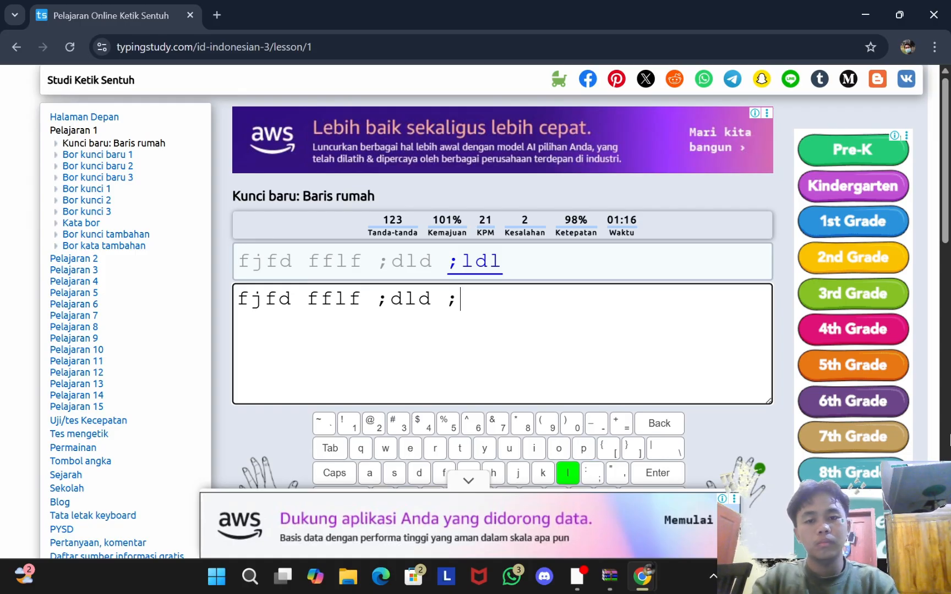
text(ldl)
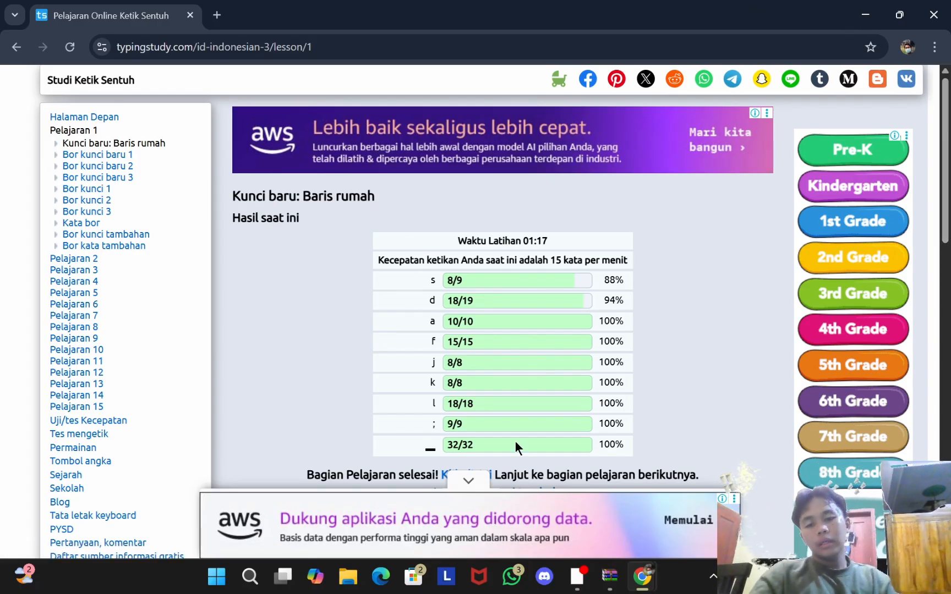
Step: Scroll through the 15 WPM lesson report, then close the Chrome window
scroll(363, 325, down, 1)
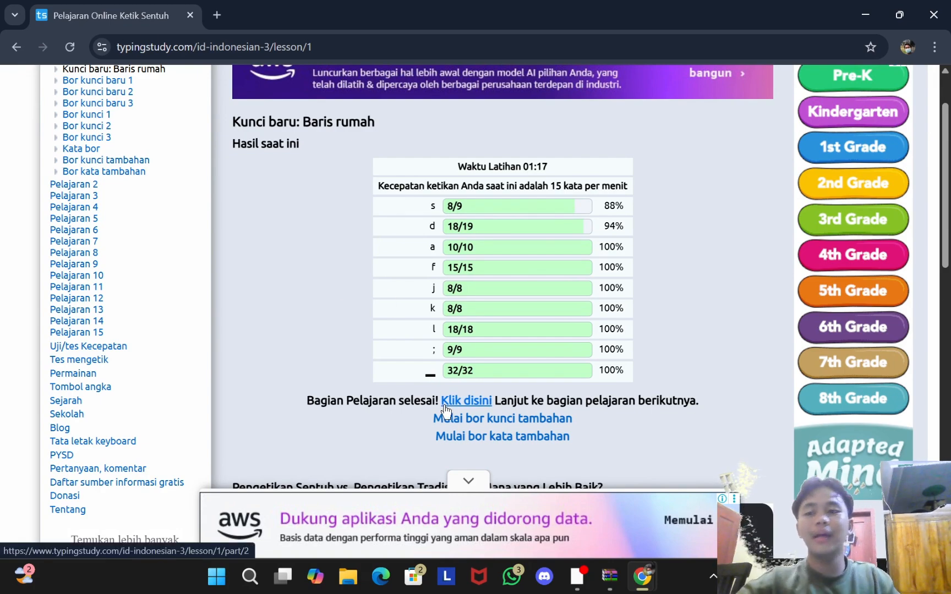
click(933, 14)
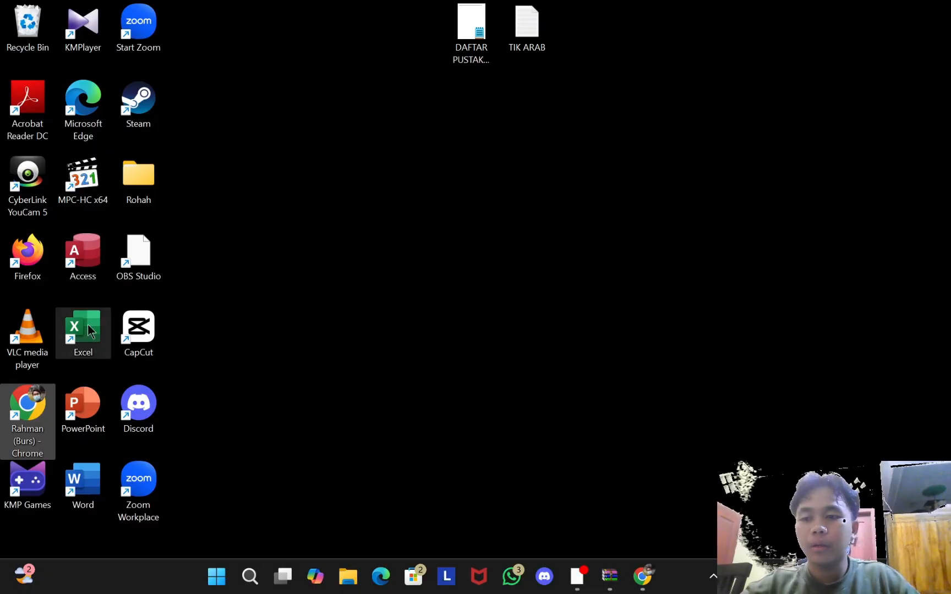
Step: Launch Word, open 'Teks untuk diedit (1)', and reset the title and first paragraph to Normal
double_click(92, 513)
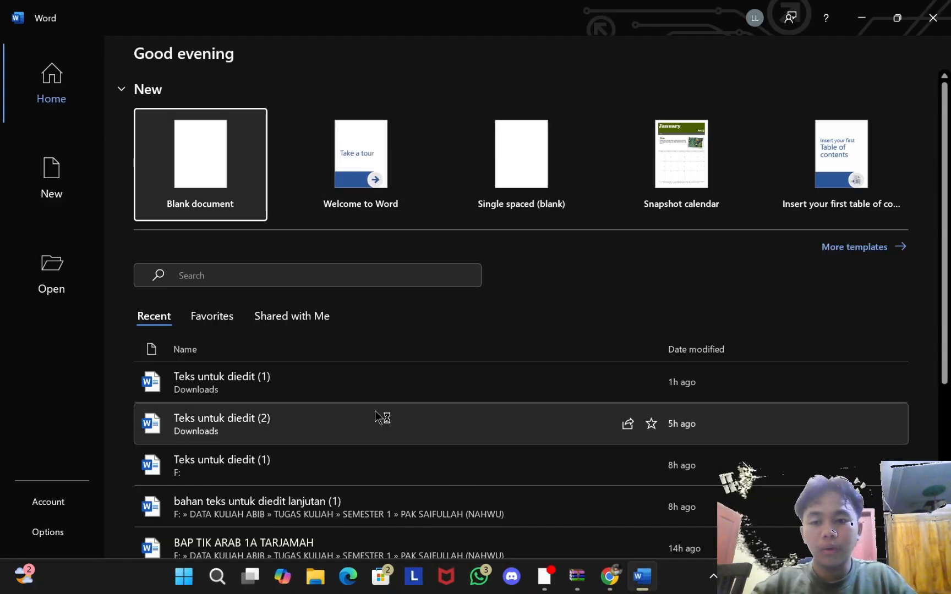
click(416, 375)
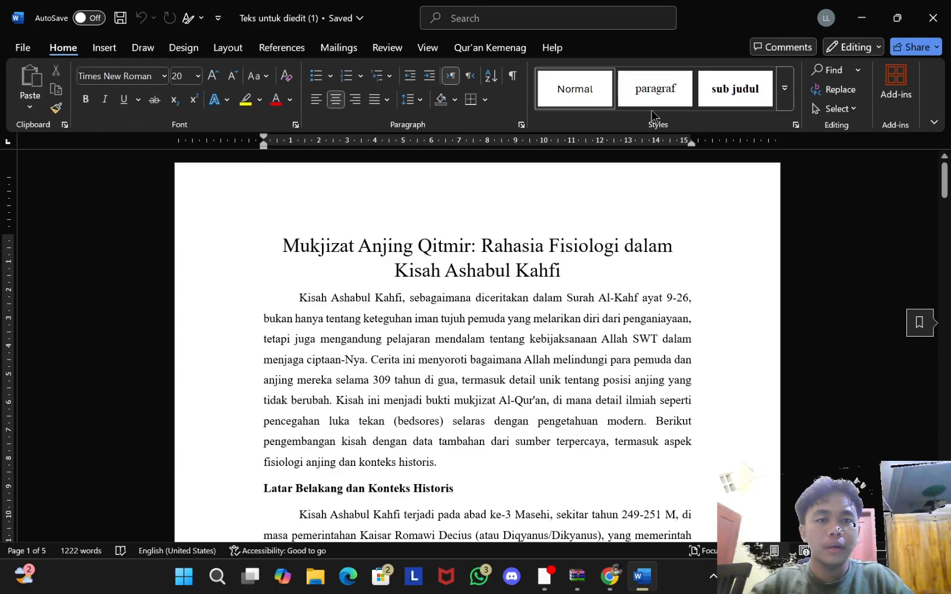
click(545, 90)
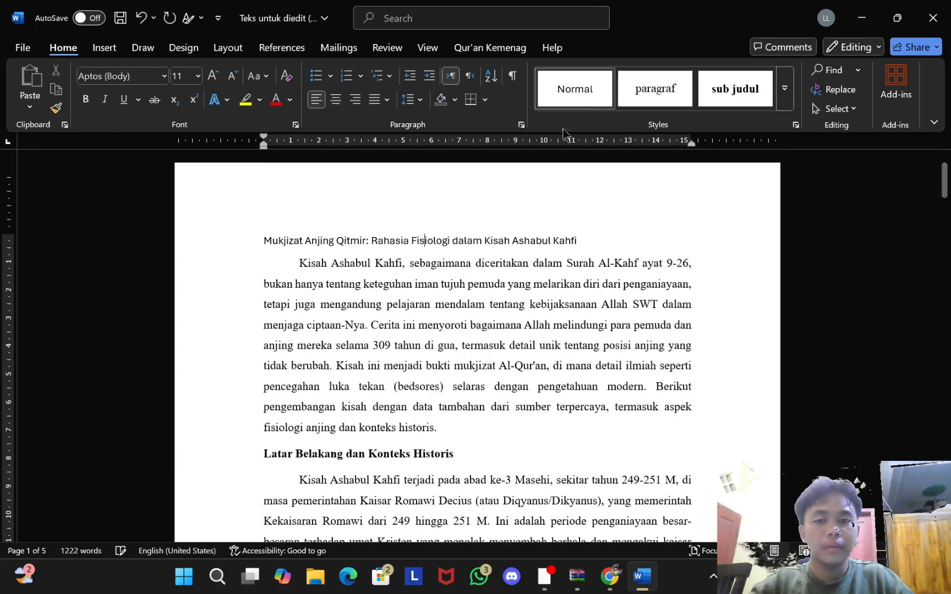
click(587, 74)
scroll(495, 275, down, 2)
Step: Reset the 'Latar Belakang dan Konteks Historis' heading and its body paragraphs to Normal
click(383, 293)
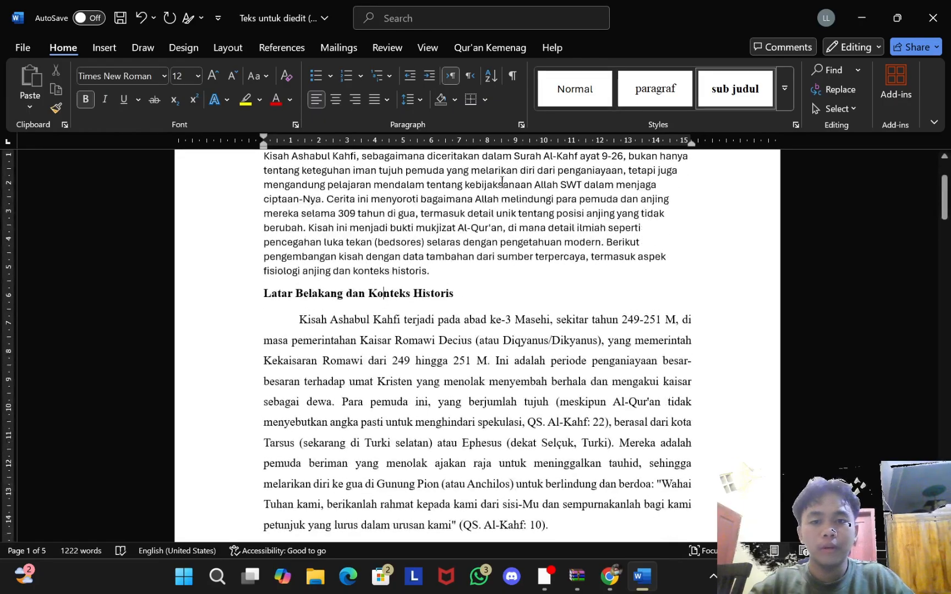
click(554, 99)
click(447, 440)
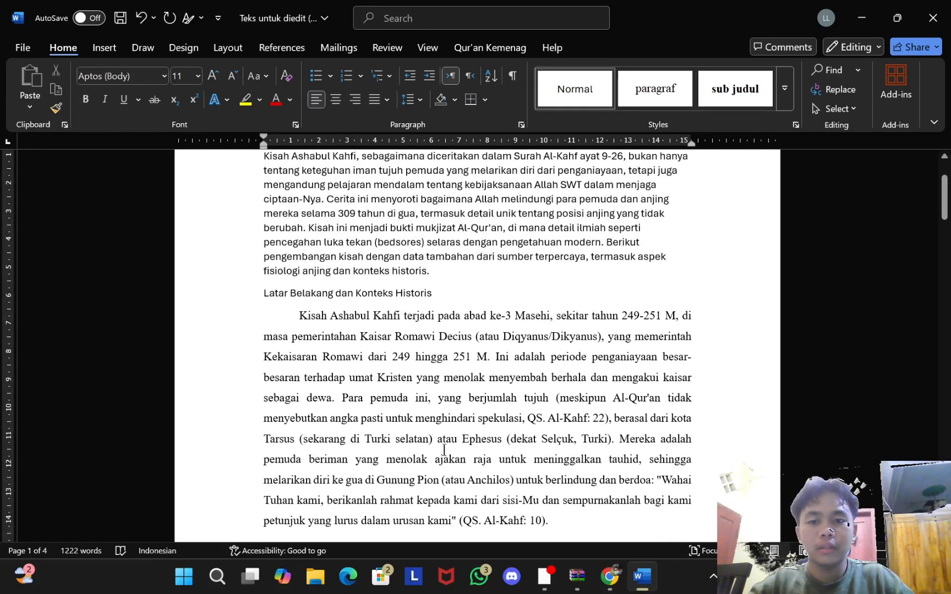
click(578, 85)
scroll(440, 275, down, 3)
click(416, 359)
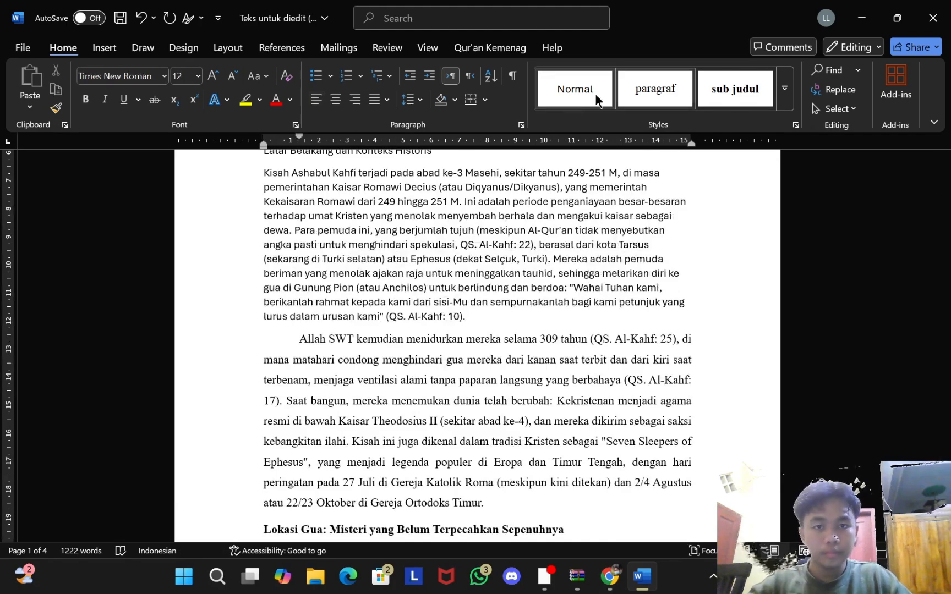
click(575, 88)
scroll(495, 275, down, 3)
Step: Reset the 'Lokasi Gua' heading, its paragraph and the Ephesus paragraph to Normal
click(481, 368)
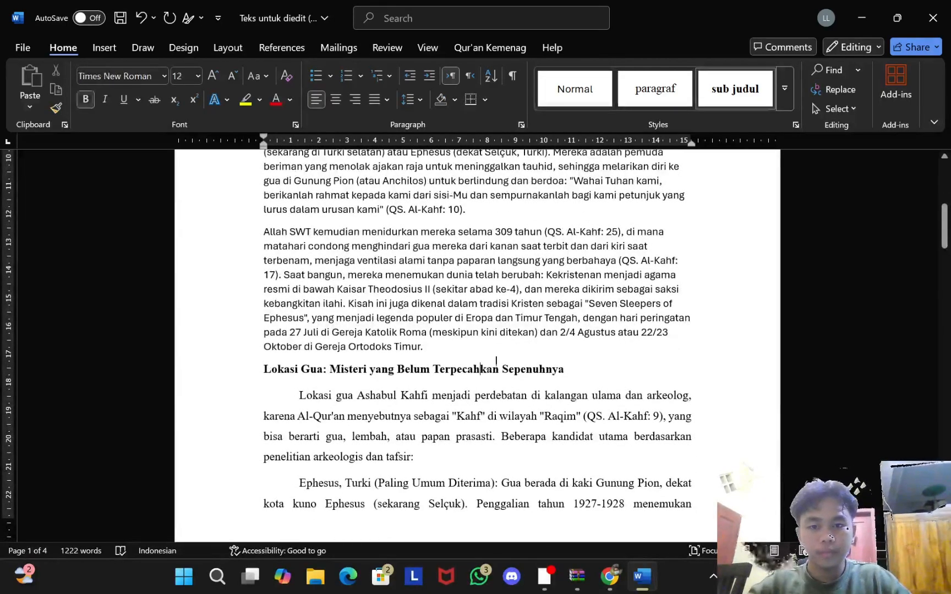
click(599, 71)
scroll(496, 330, down, 3)
click(507, 268)
click(559, 82)
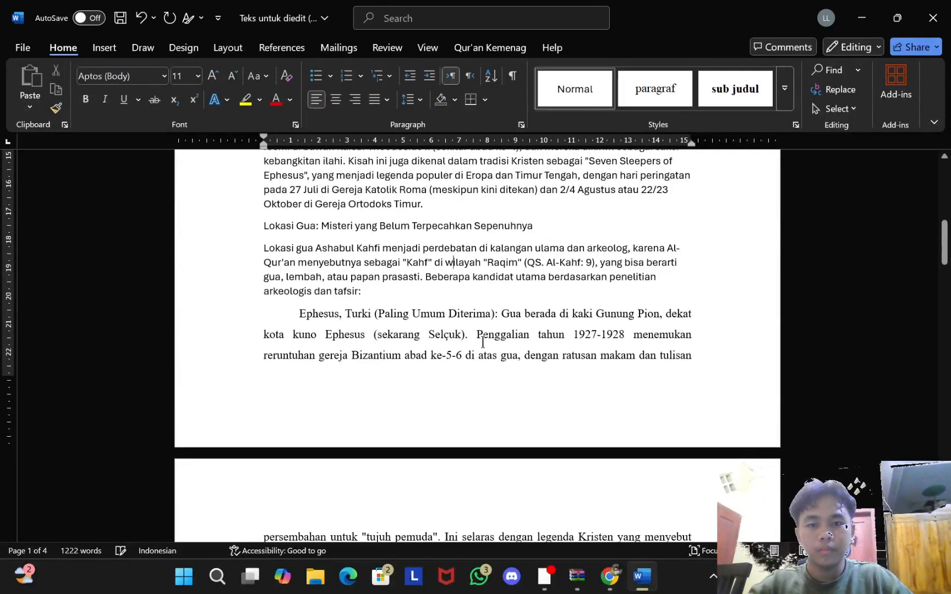
click(495, 333)
click(592, 87)
scroll(435, 290, down, 3)
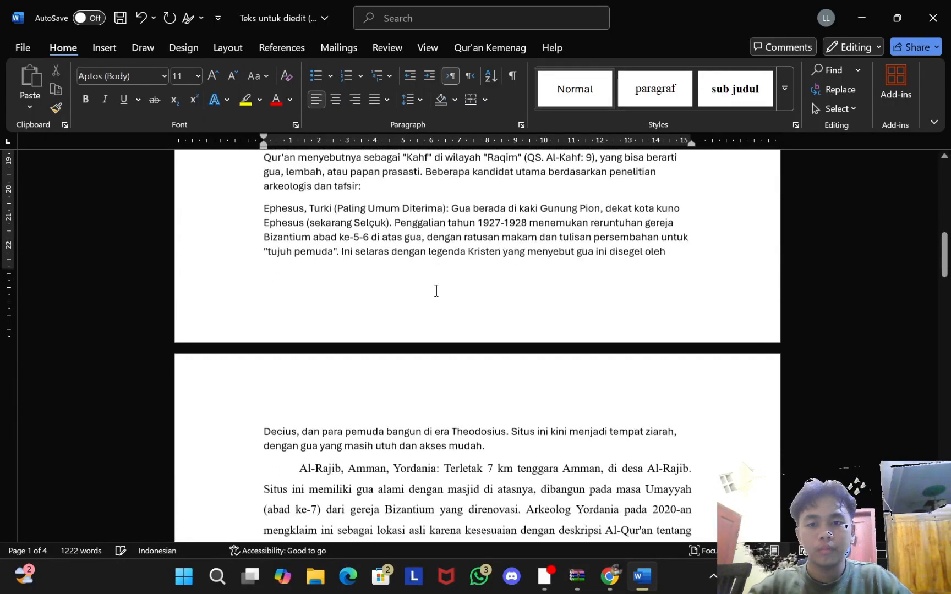
Step: Reset the Al-Rajib, 'Lokasi Lain' and 'Anjing yang disebut' paragraphs to Normal
click(445, 429)
click(452, 491)
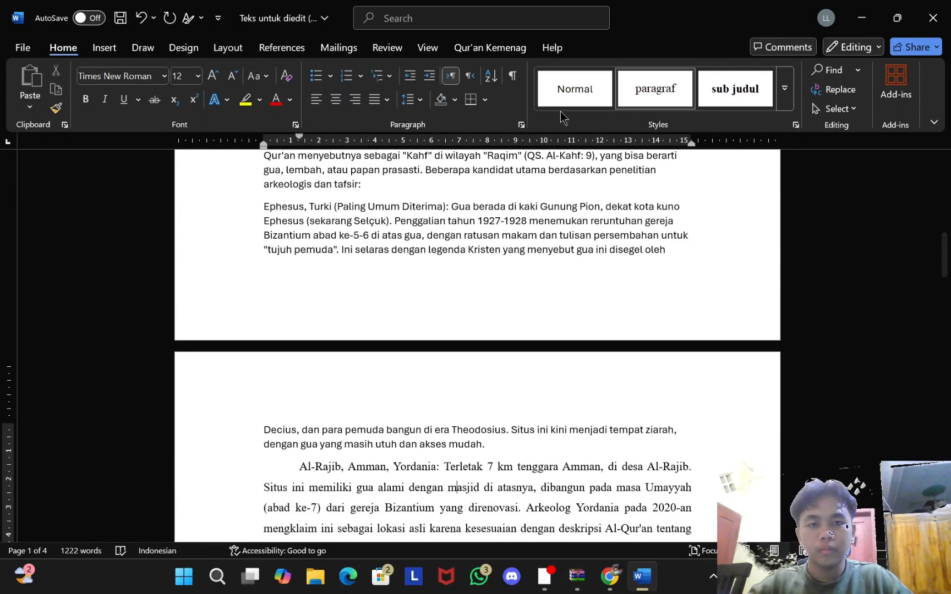
click(575, 88)
scroll(436, 346, down, 7)
click(436, 346)
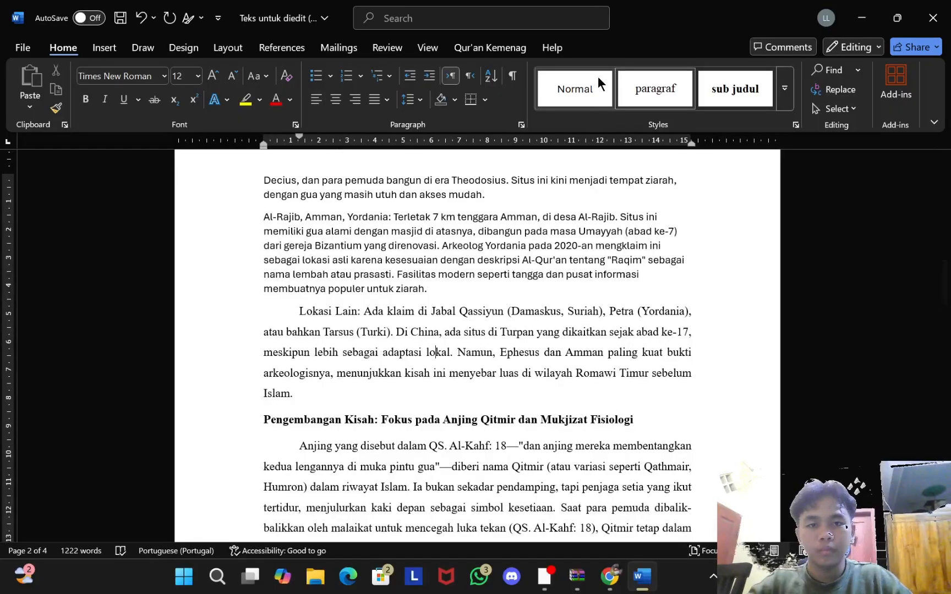
click(597, 77)
scroll(583, 135, down, 5)
click(414, 286)
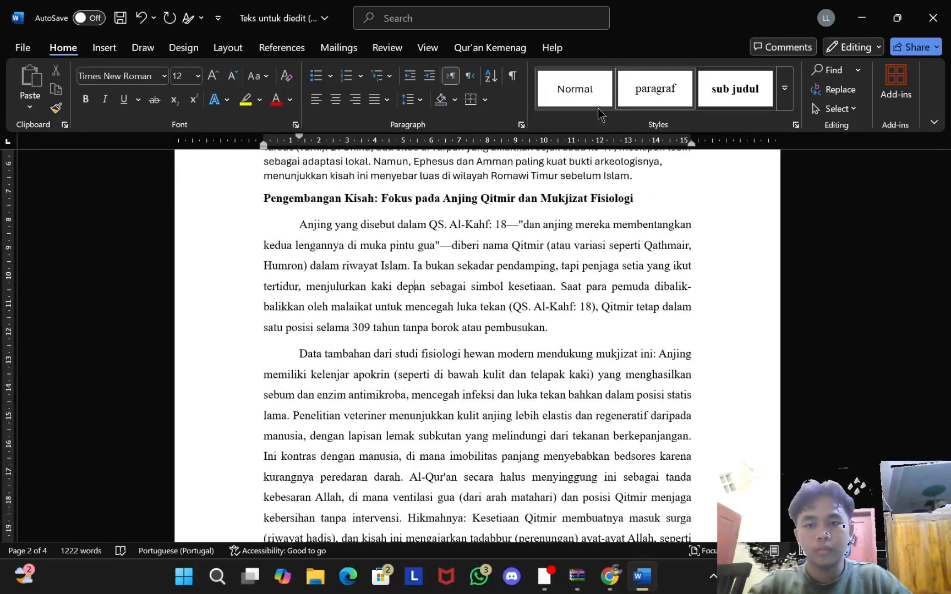
click(574, 88)
Step: Reset the 'Pengembangan Kisah' and 'Kisah Dokter Jerman' headings and their paragraphs to Normal
click(432, 198)
click(565, 99)
click(371, 348)
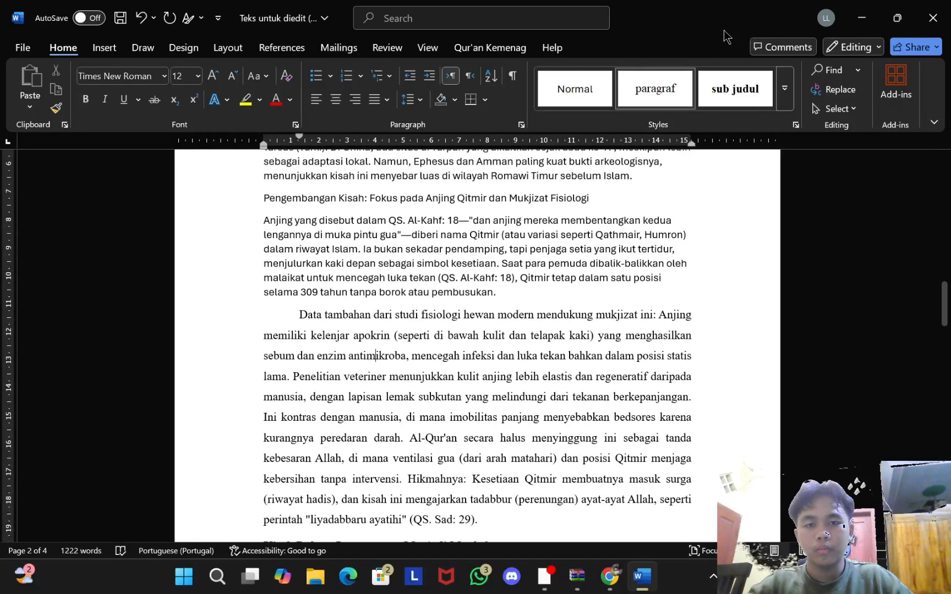
click(585, 79)
scroll(509, 298, down, 5)
click(509, 297)
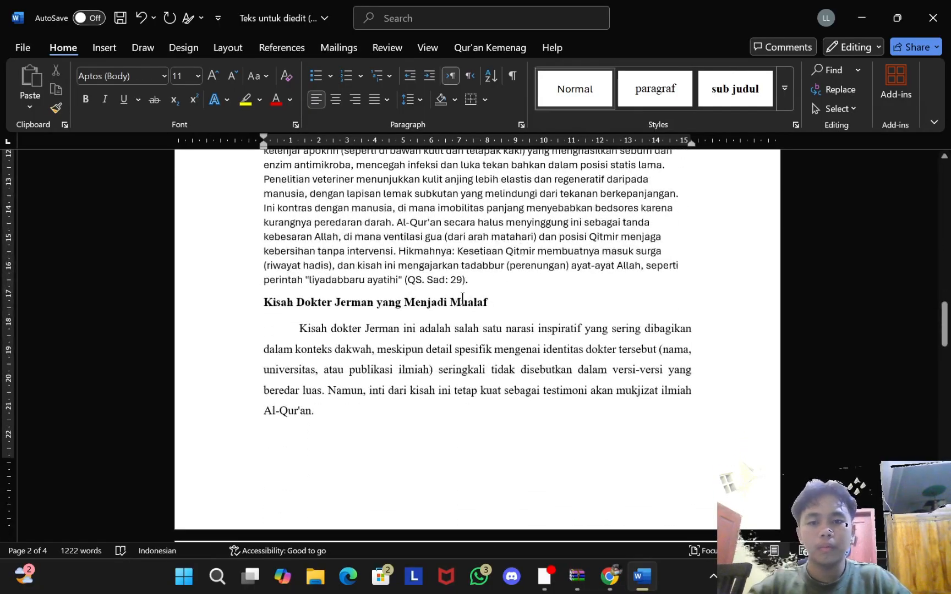
click(569, 86)
click(575, 88)
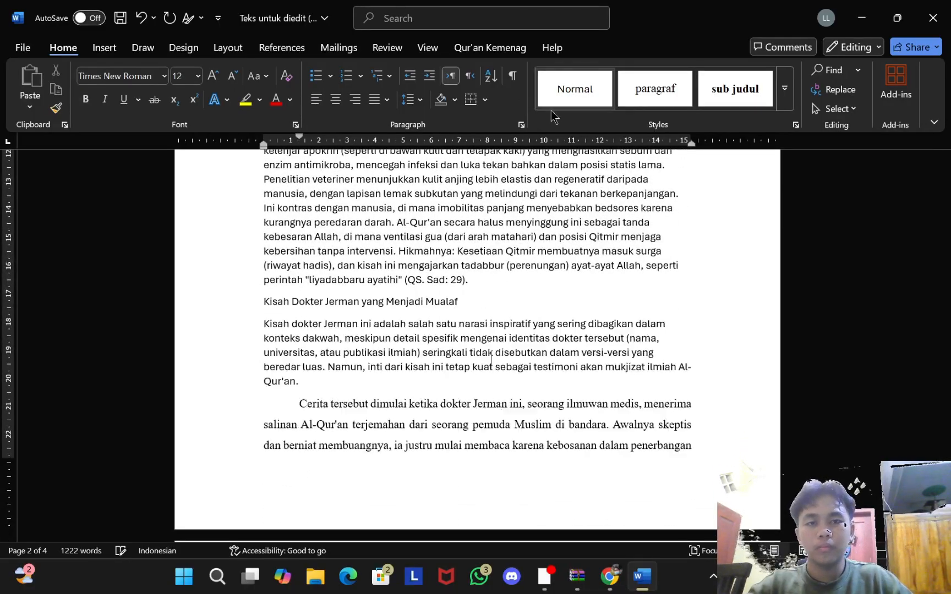
Step: Reset the 'Cerita tersebut', 'Sebagai seorang ahli medis', 'Namun' and 'Rasa ingin tahu' paragraphs to Normal
scroll(517, 248, down, 3)
click(499, 282)
click(597, 96)
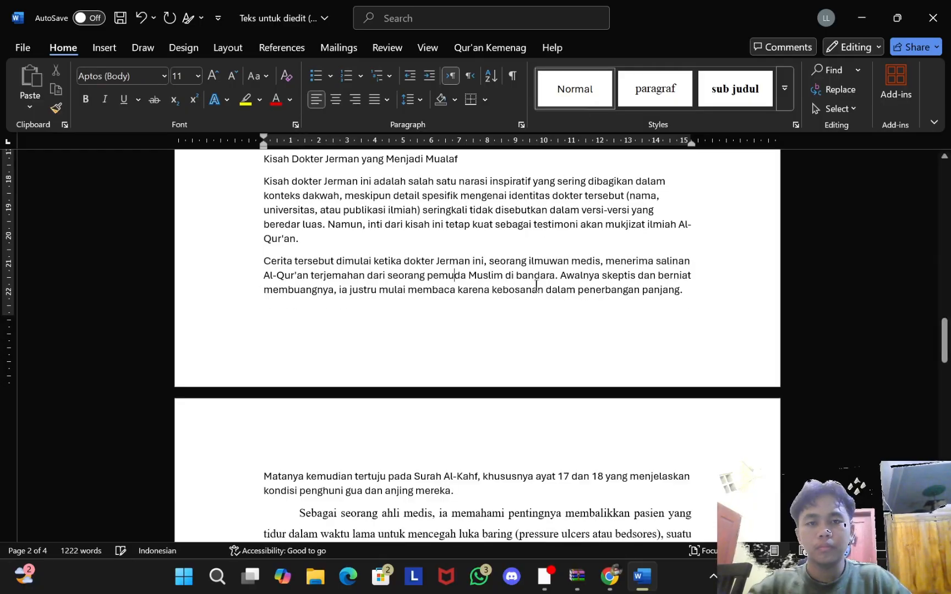
scroll(605, 88, down, 3)
click(610, 80)
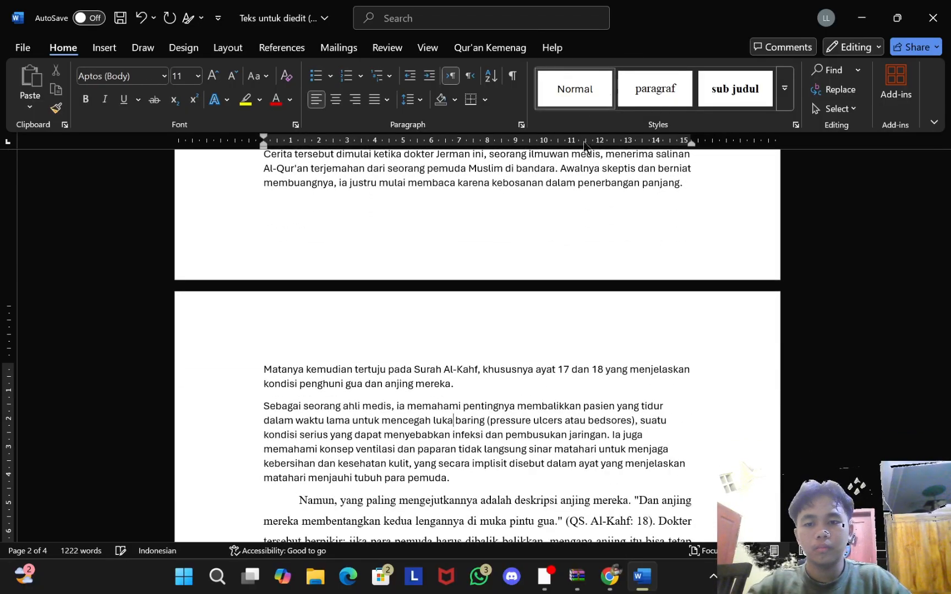
scroll(633, 60, down, 6)
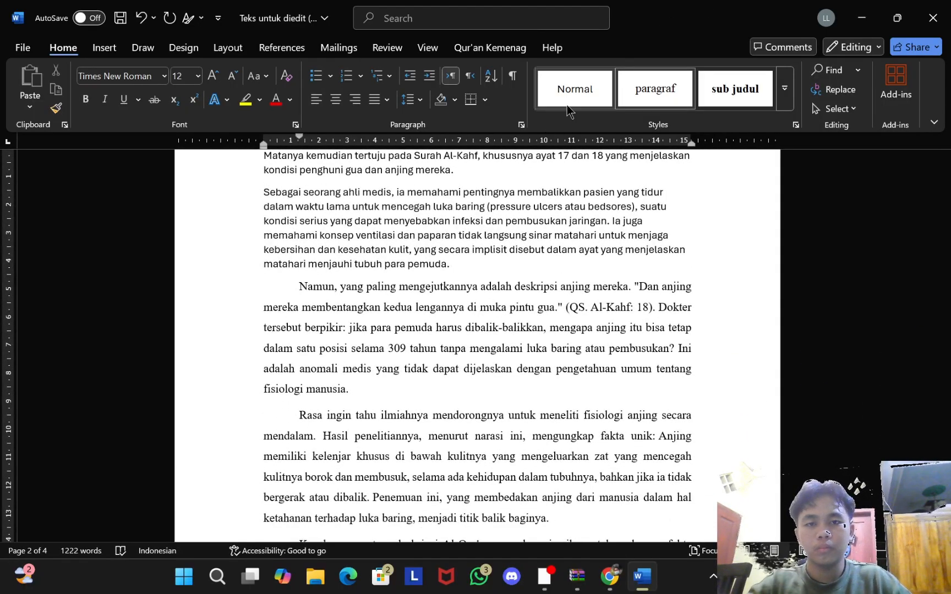
click(609, 90)
click(608, 89)
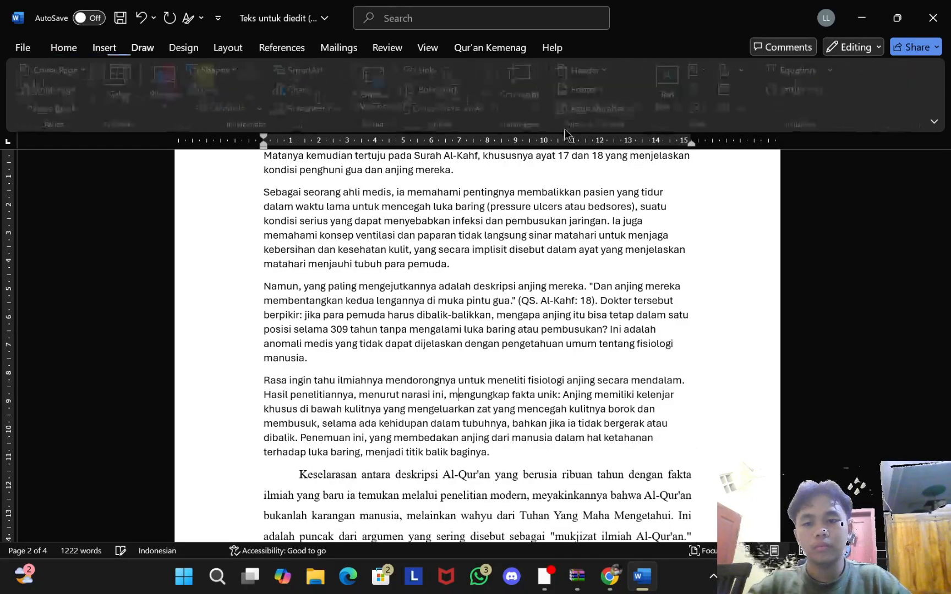
scroll(609, 90, down, 5)
Step: Restore the Home ribbon and reset the Keselarasan and tadabbur paragraphs to Normal
click(184, 47)
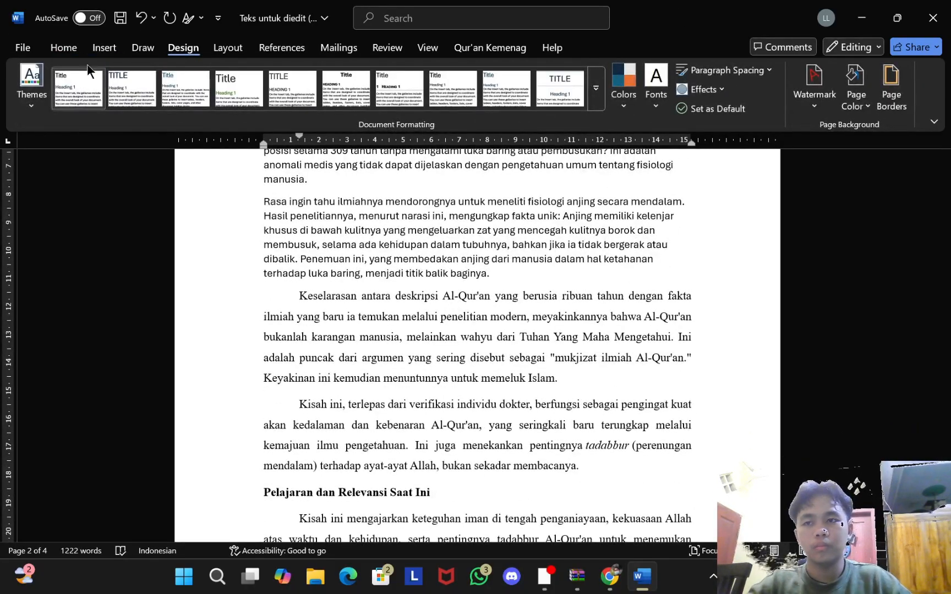
click(104, 48)
click(64, 47)
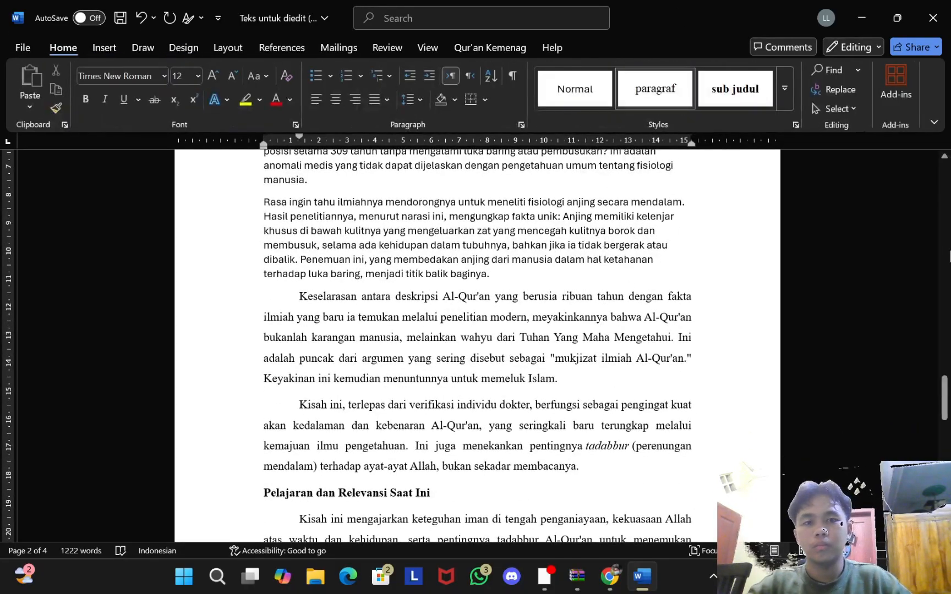
click(572, 72)
scroll(443, 264, down, 7)
click(449, 281)
scroll(447, 179, down, 2)
click(468, 154)
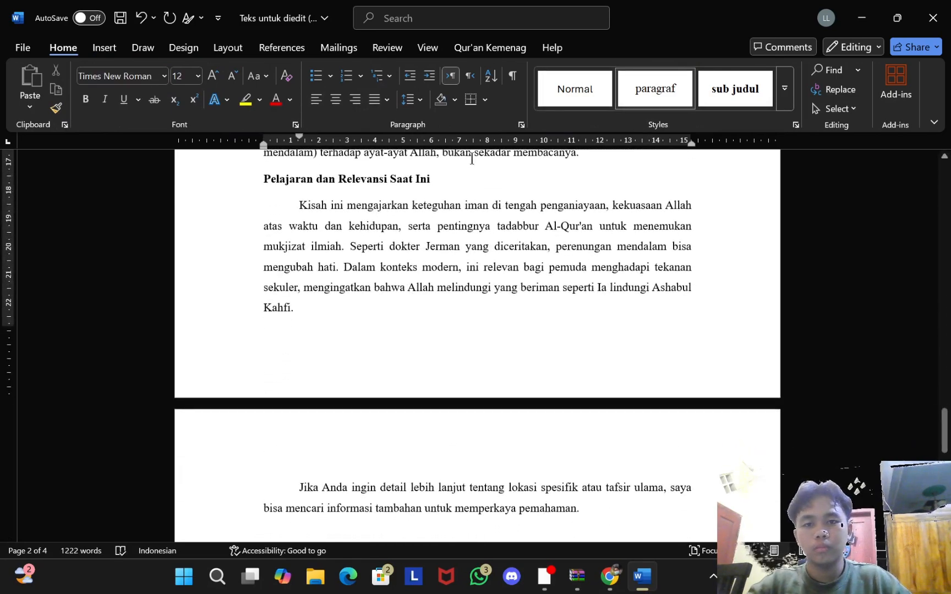
click(574, 88)
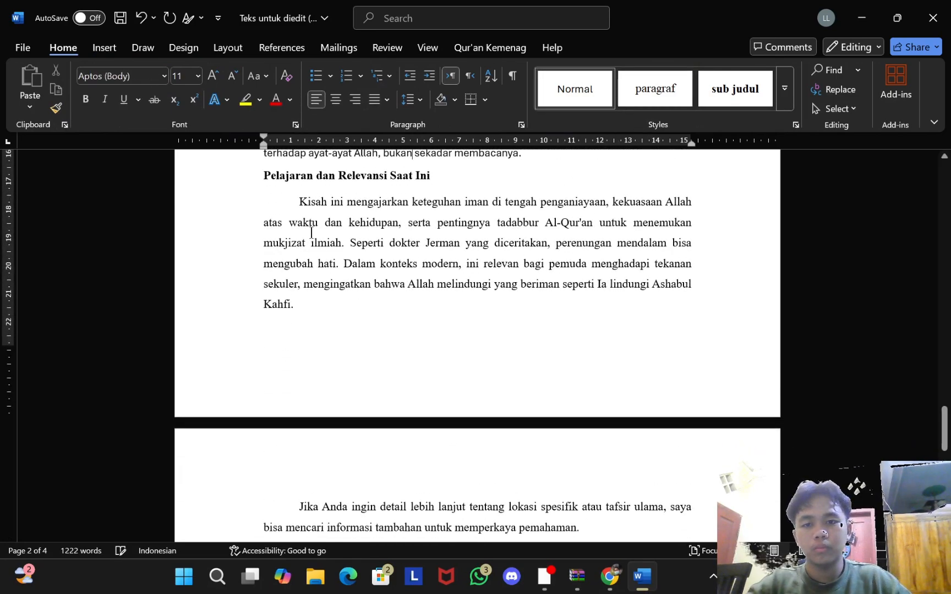
Step: Reset the 'Pelajaran dan Relevansi Saat Ini' heading and final paragraphs to Normal
click(379, 177)
click(574, 89)
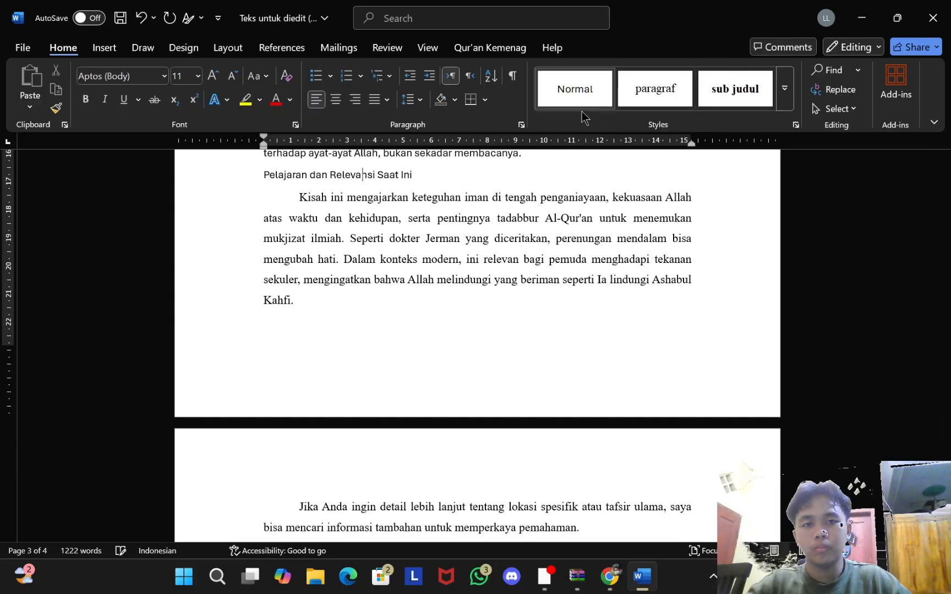
click(598, 83)
scroll(443, 326, up, 1)
click(393, 410)
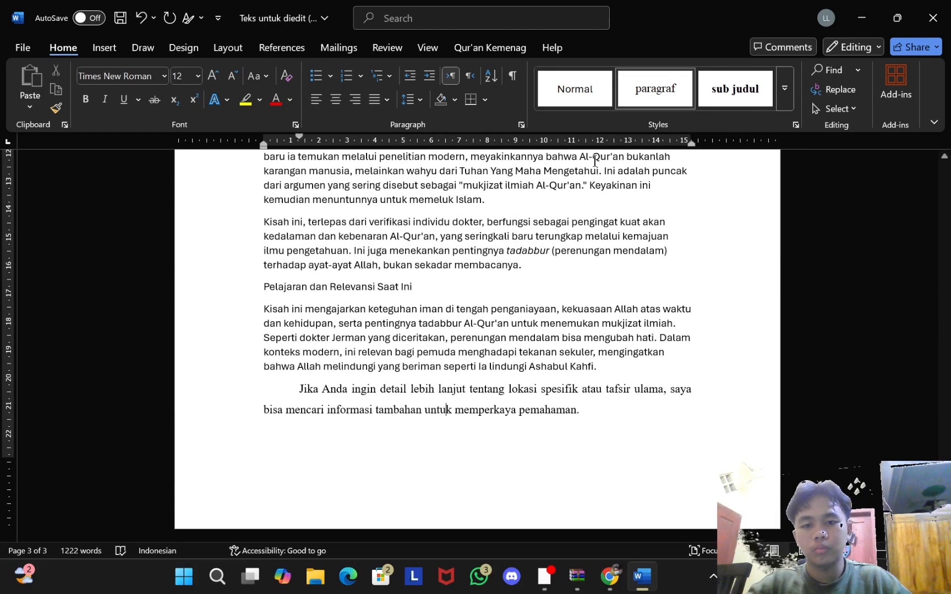
click(605, 100)
scroll(670, 305, up, 15)
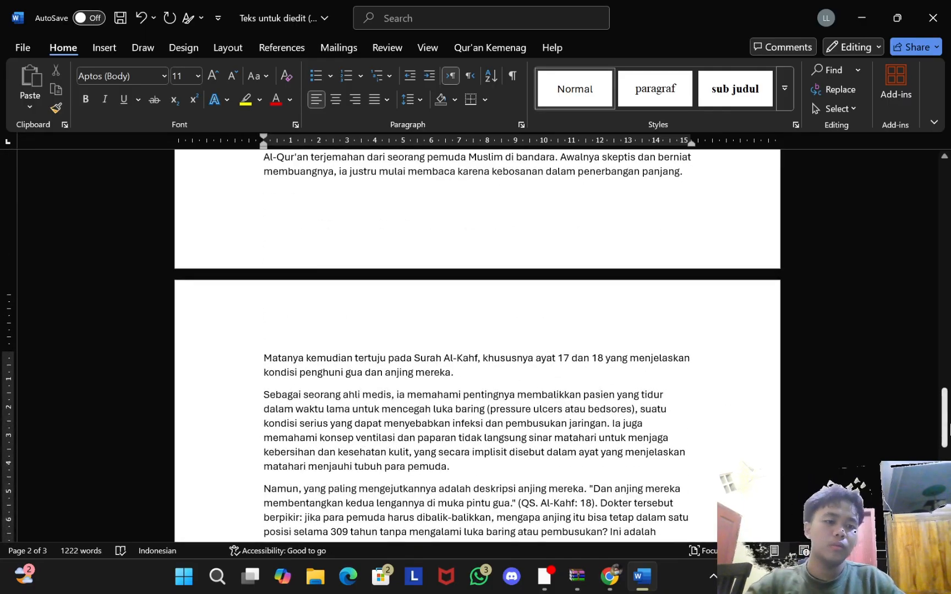
scroll(669, 238, up, 10)
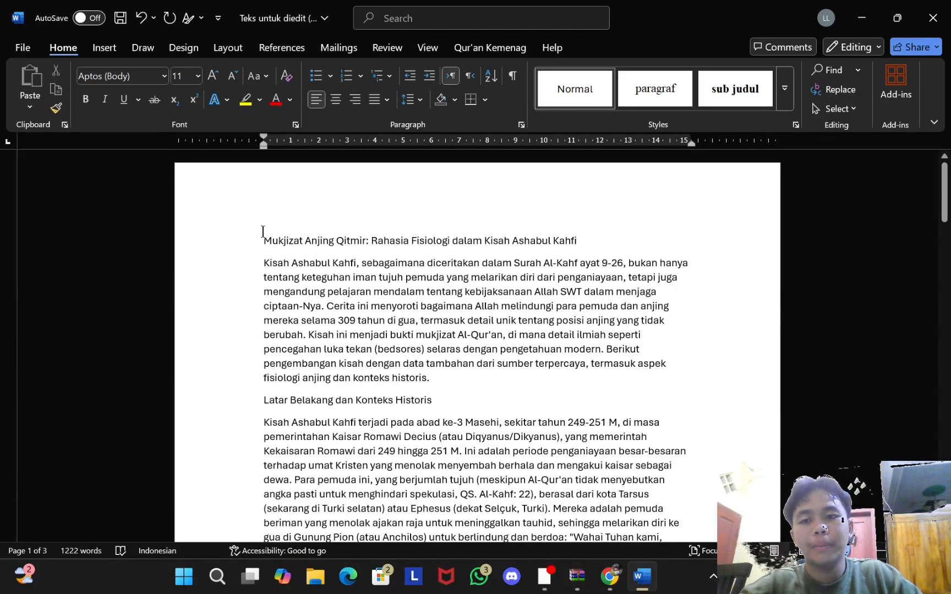
Step: Format the title 'Mukjizat Anjing Qitmir…' as bold, centred Times New Roman 18 pt
drag(278, 236, 584, 237)
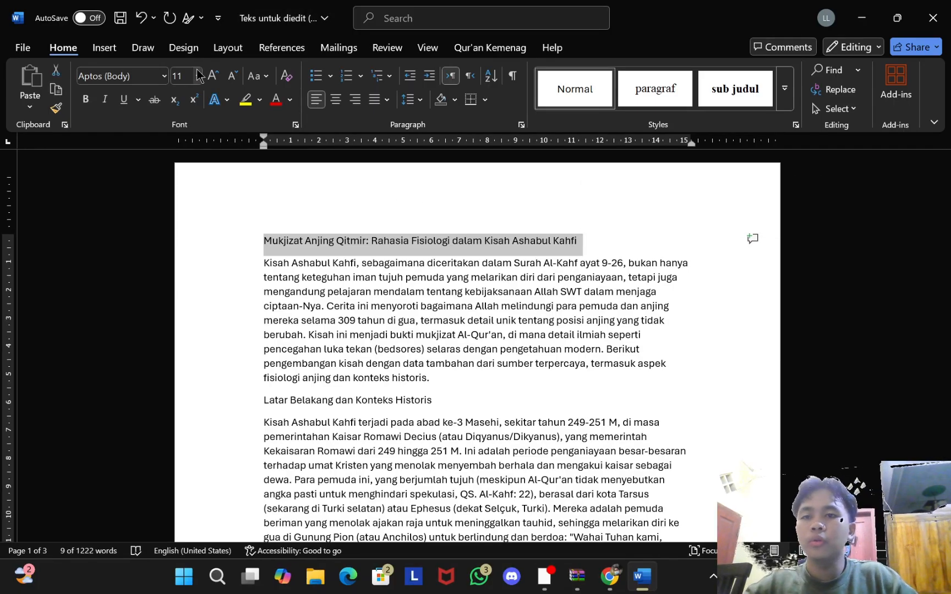
click(164, 76)
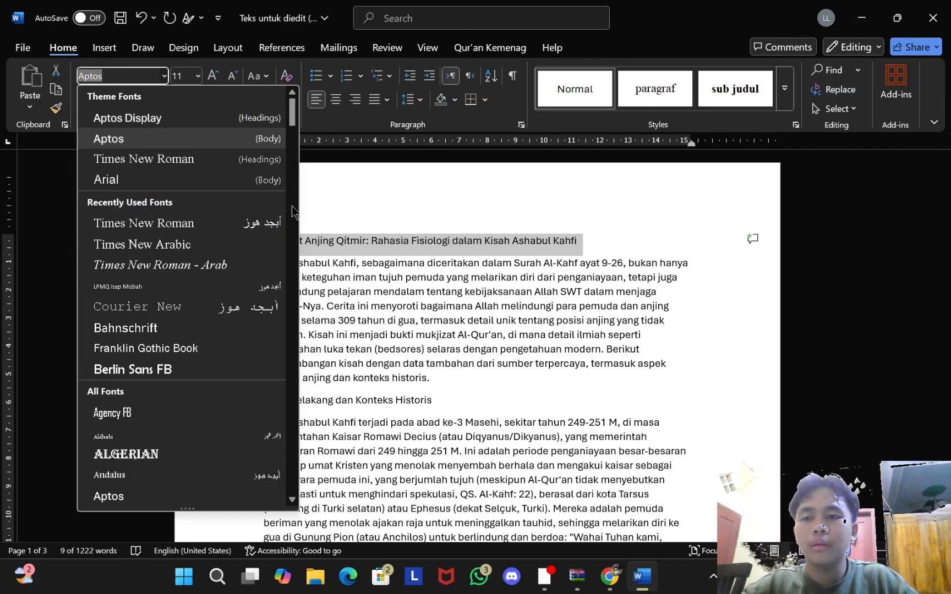
click(145, 160)
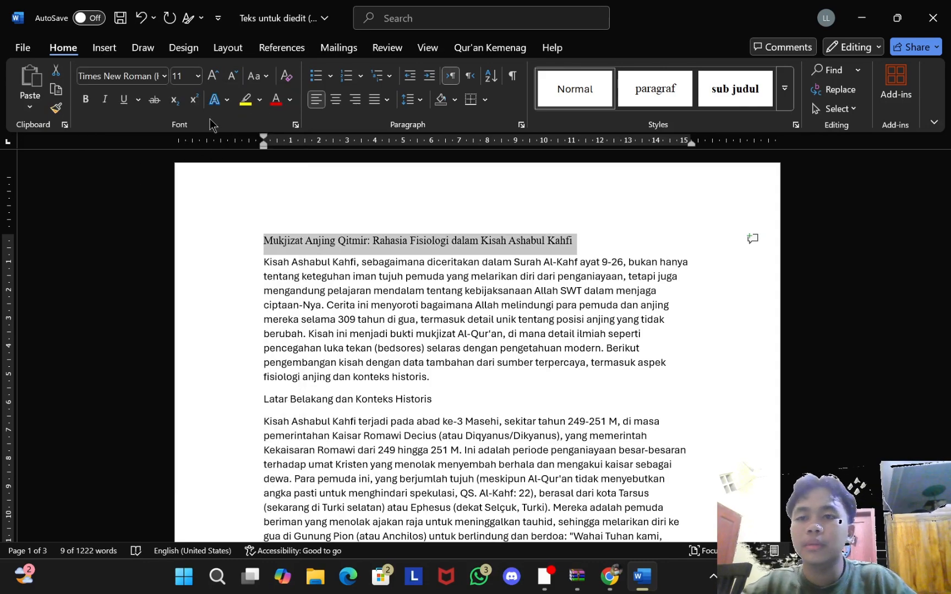
click(92, 105)
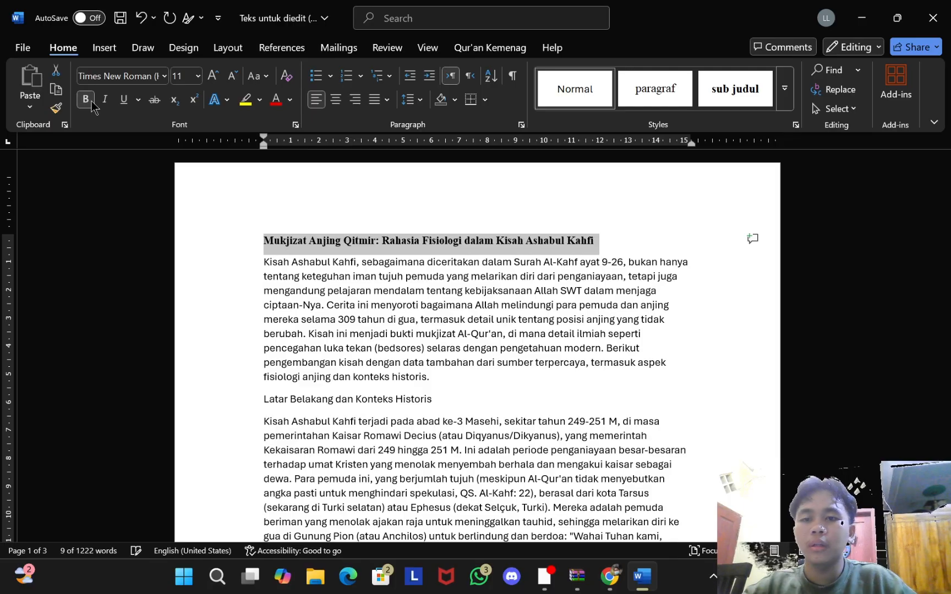
click(198, 76)
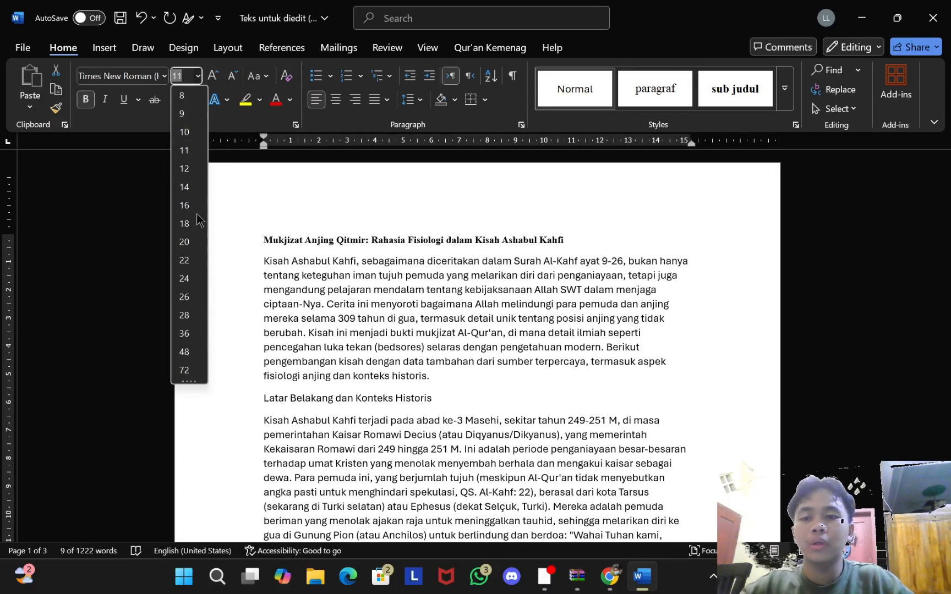
click(185, 224)
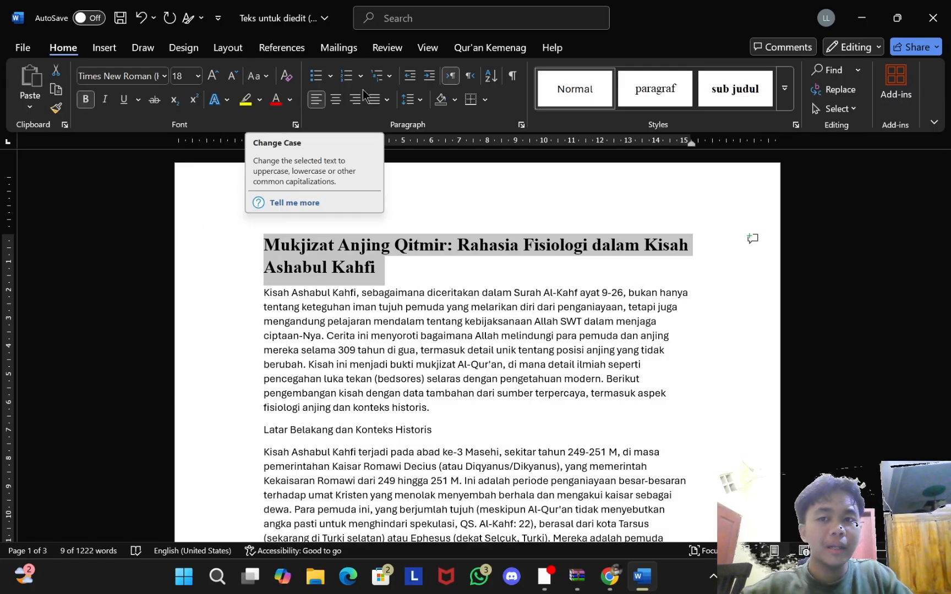
click(335, 99)
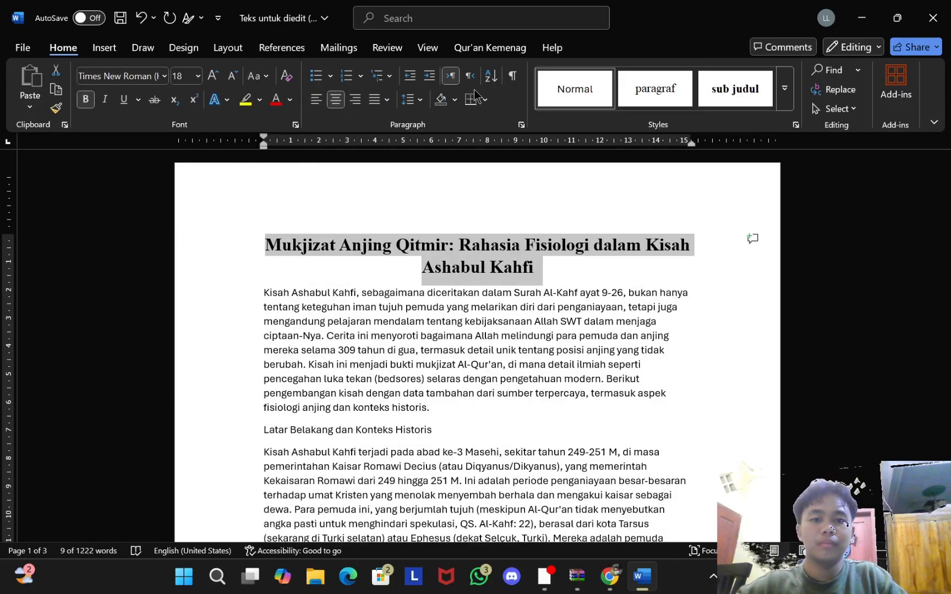
click(449, 221)
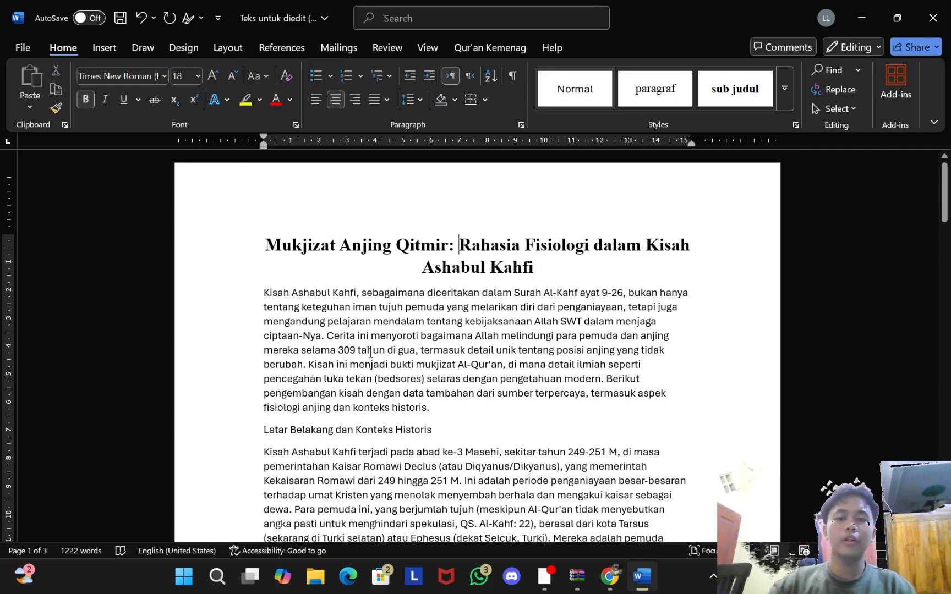
scroll(373, 350, down, 1)
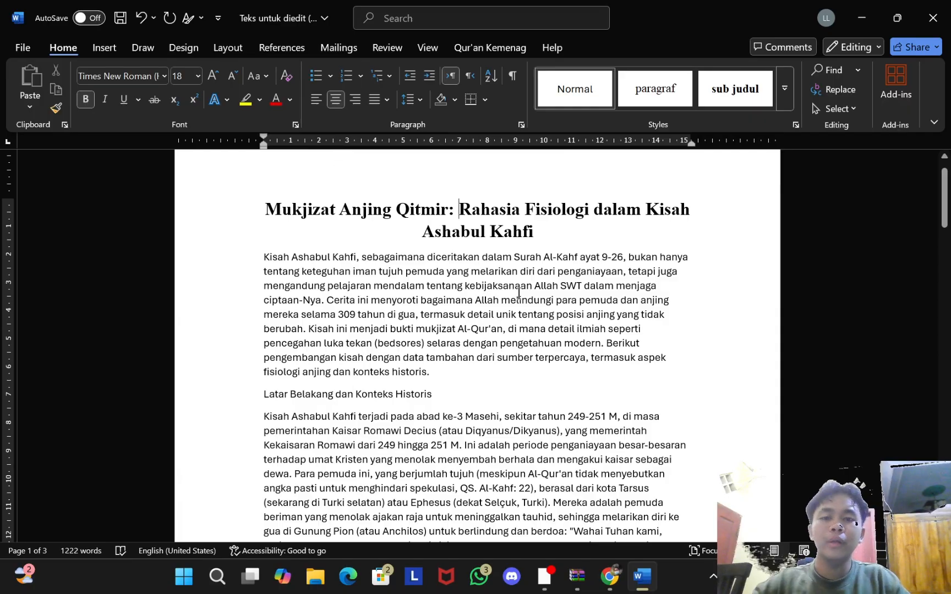
Step: Create a new style from the 'Latar Belakang dan Konteks Historis' heading, naming it 'subjudul'
drag(263, 405, 425, 396)
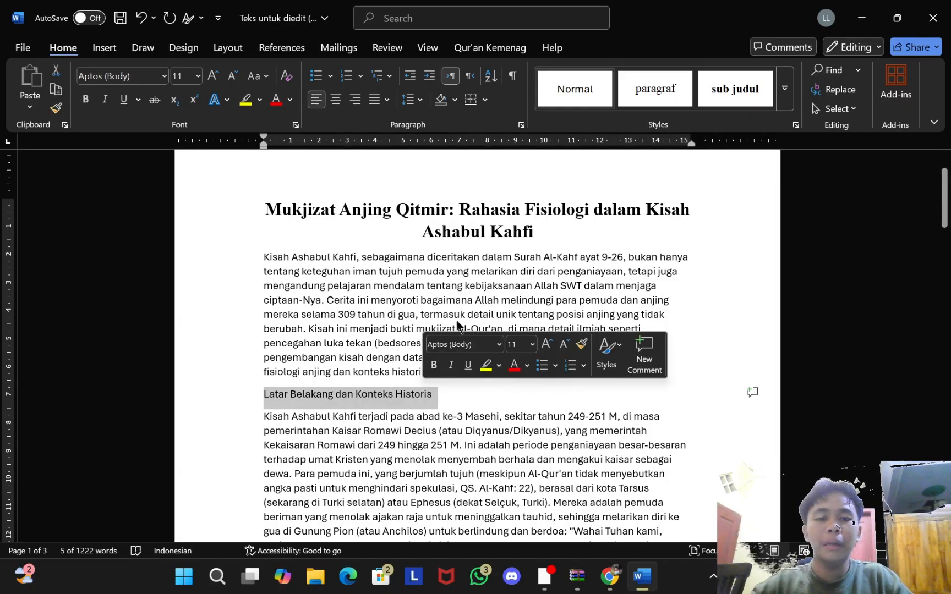
click(289, 394)
drag(267, 394, 434, 395)
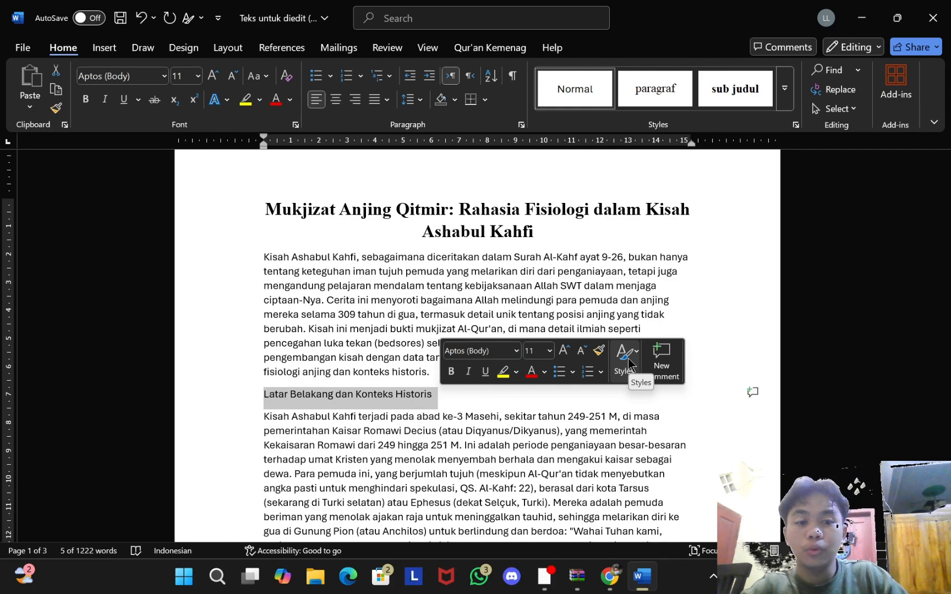
click(627, 359)
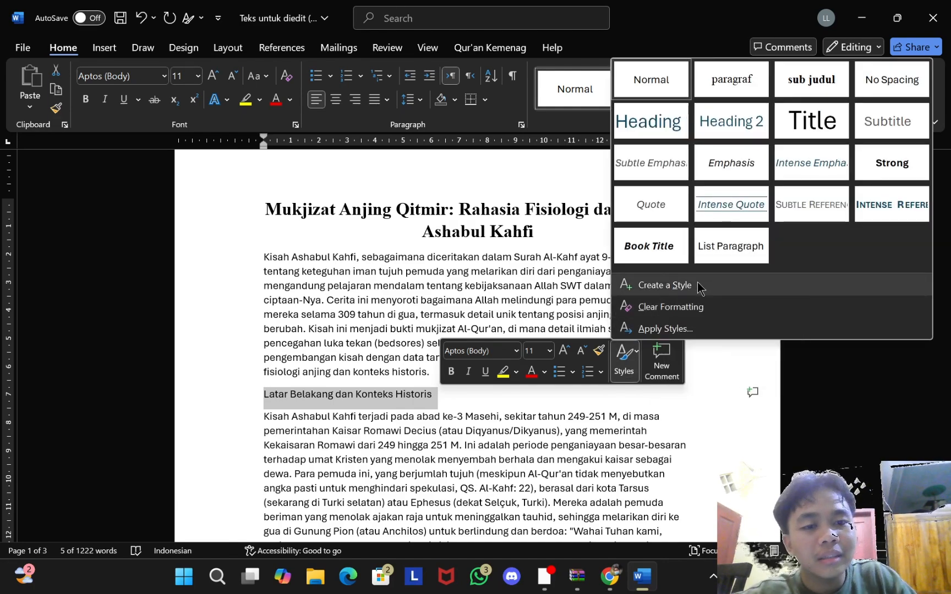
click(665, 284)
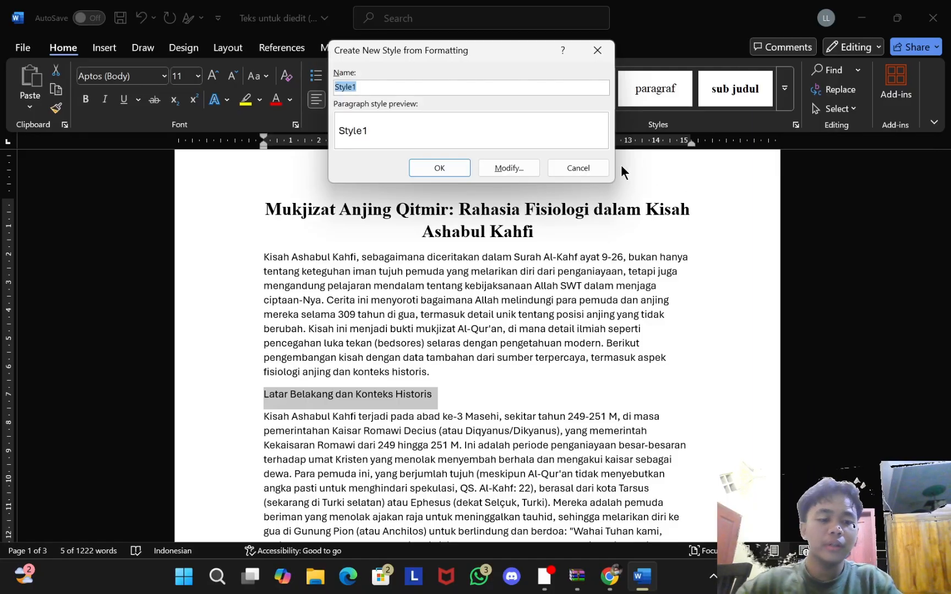
key(BackSpace)
text(subjudul)
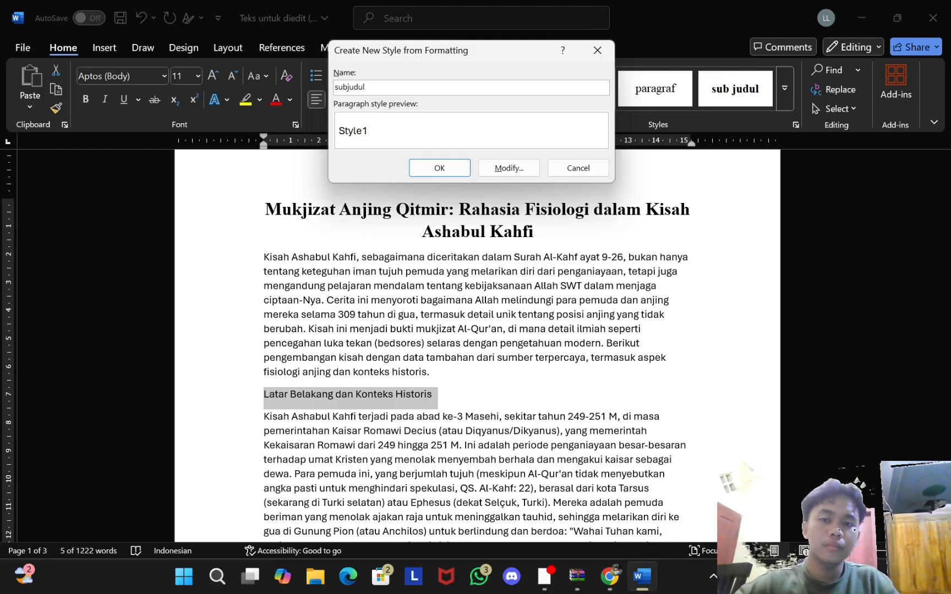
Step: In the full style settings, set the new style's font to Times New Roman, 12 pt
click(506, 168)
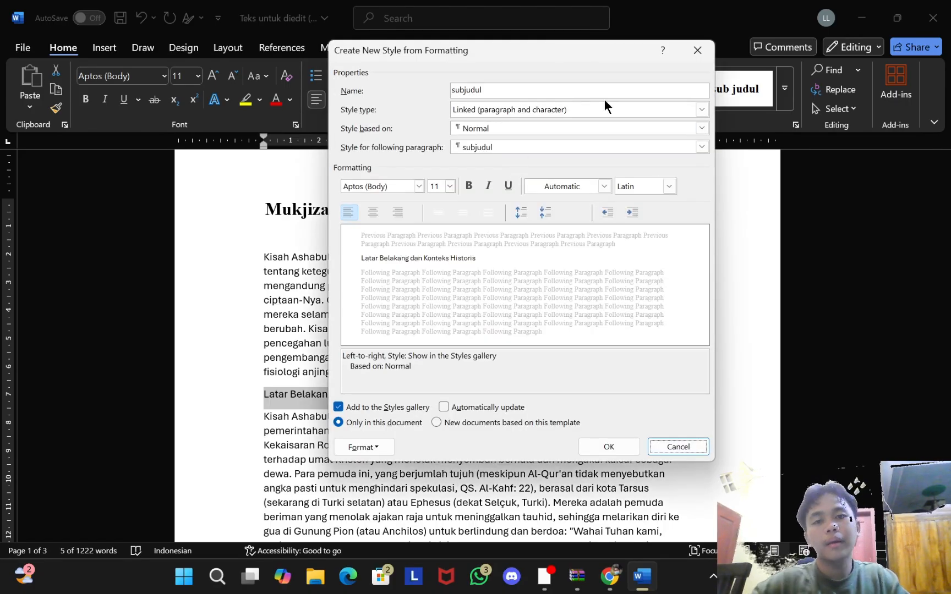
click(414, 183)
click(419, 187)
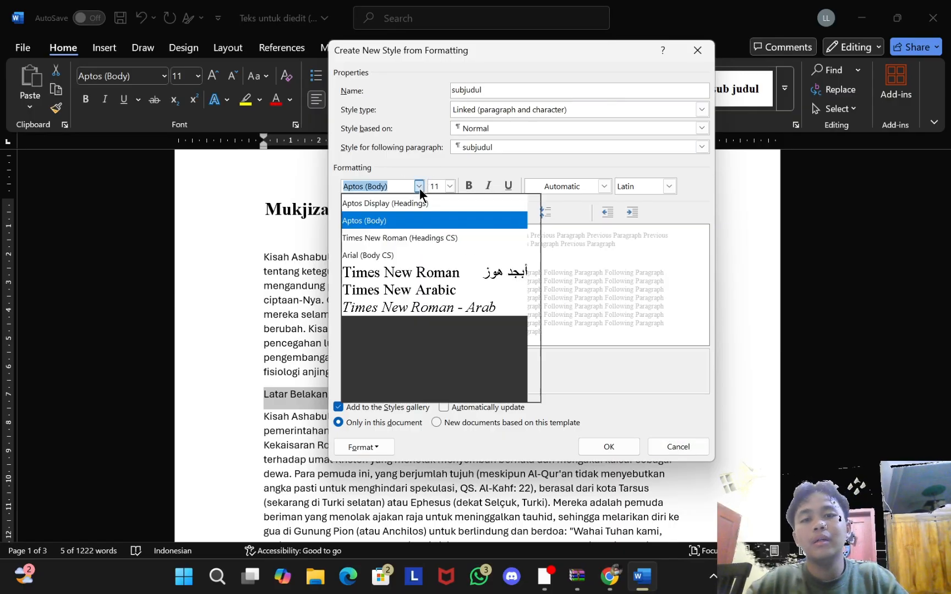
click(431, 238)
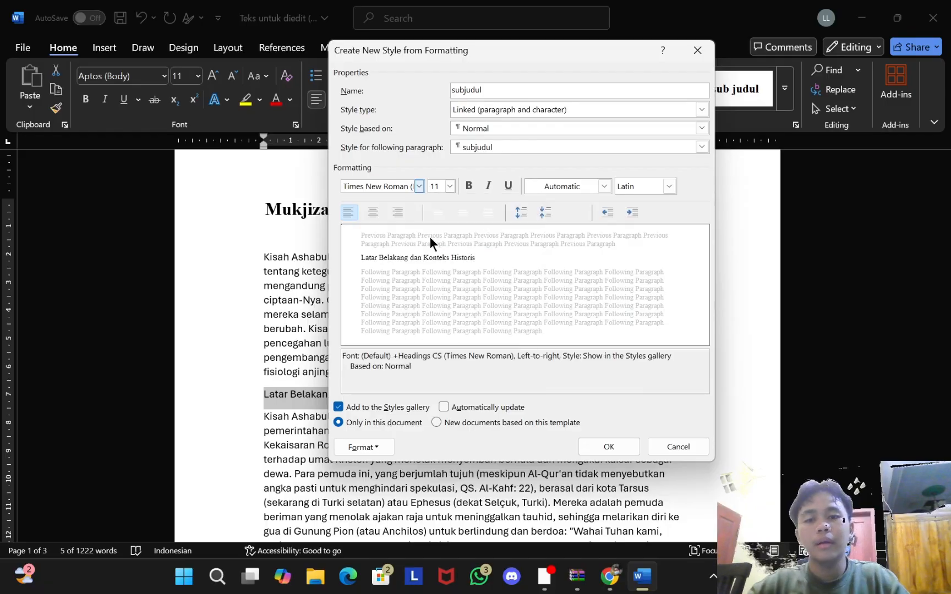
click(451, 186)
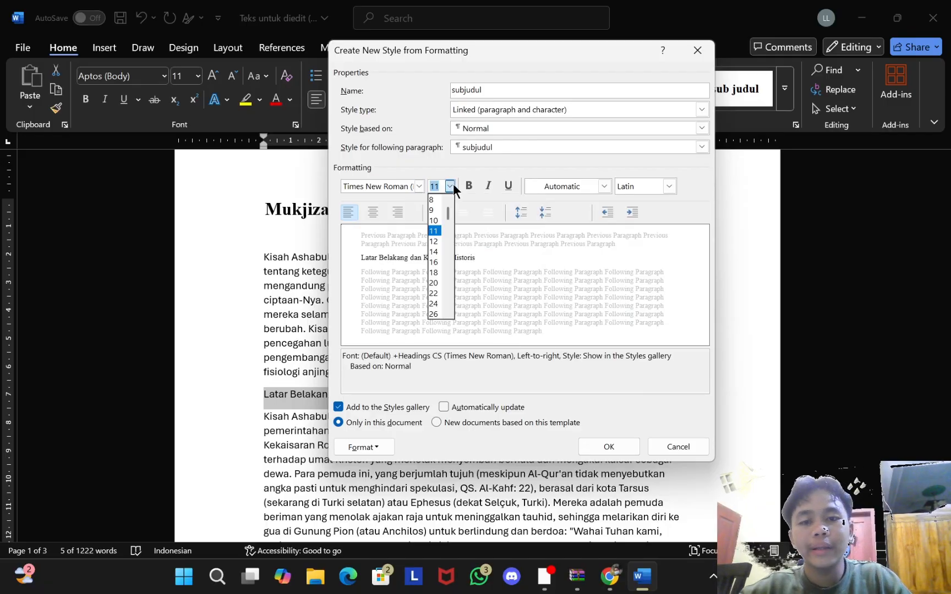
click(434, 241)
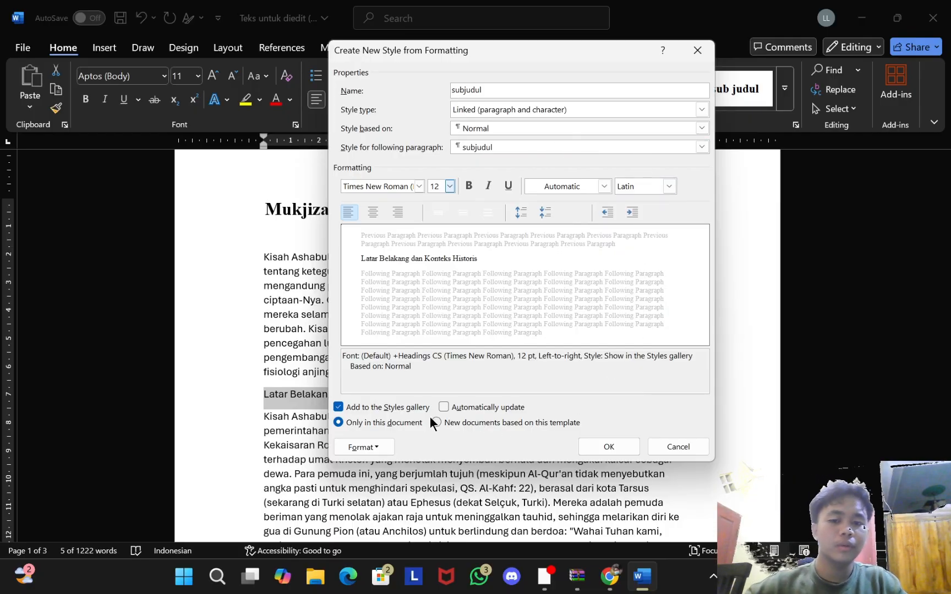
Step: Review the style's detailed font settings, keeping the Latin font at +Headings CS
click(364, 448)
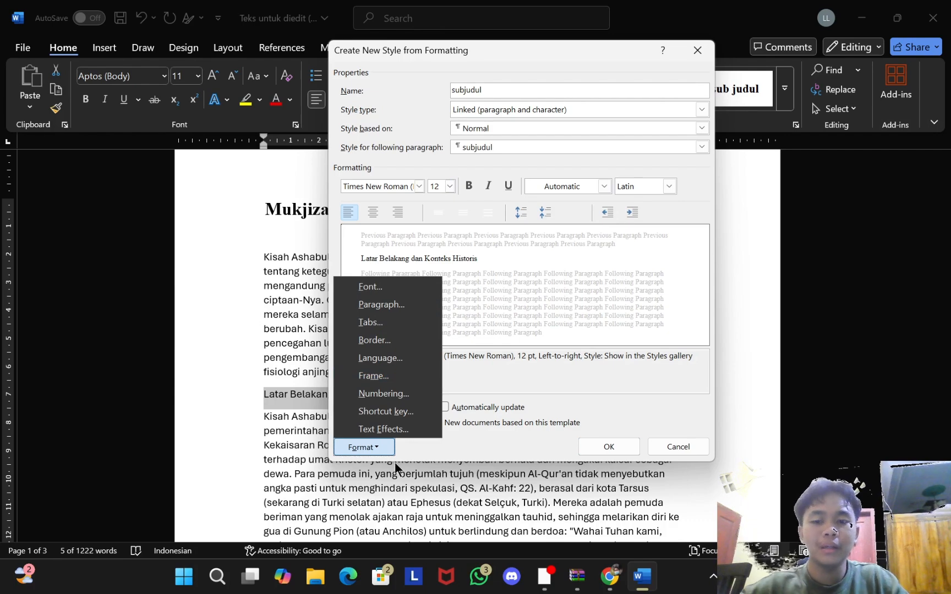
click(371, 285)
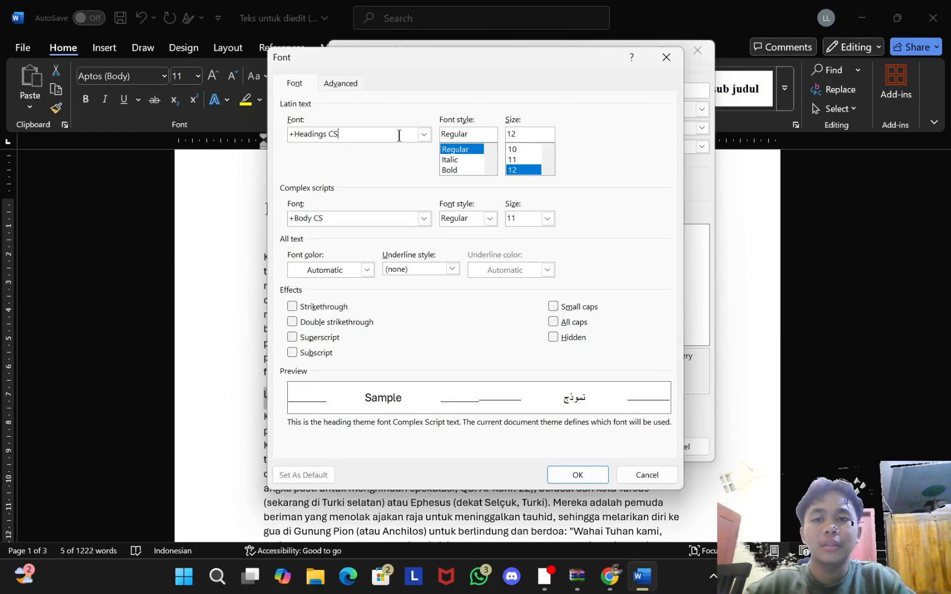
click(423, 135)
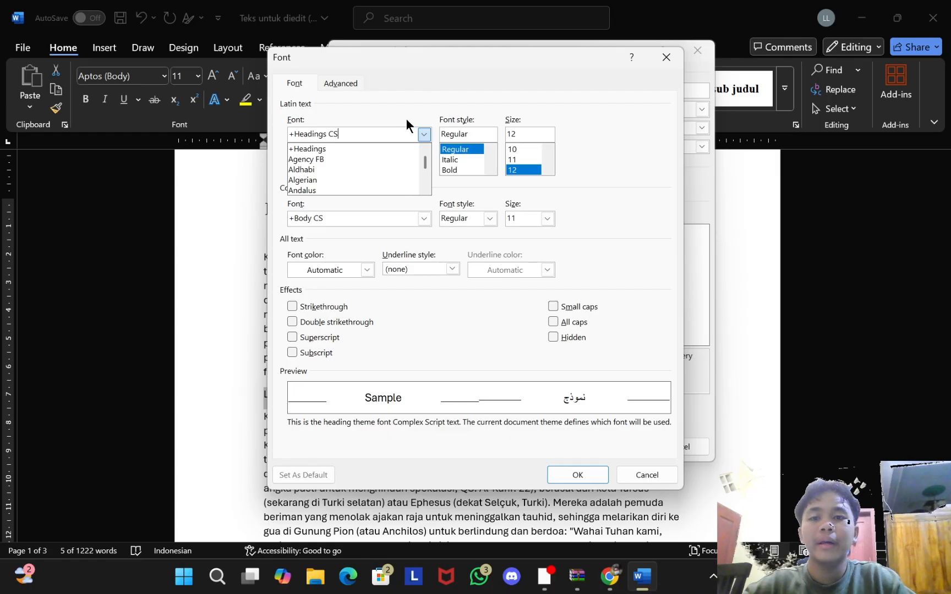
click(409, 125)
click(425, 134)
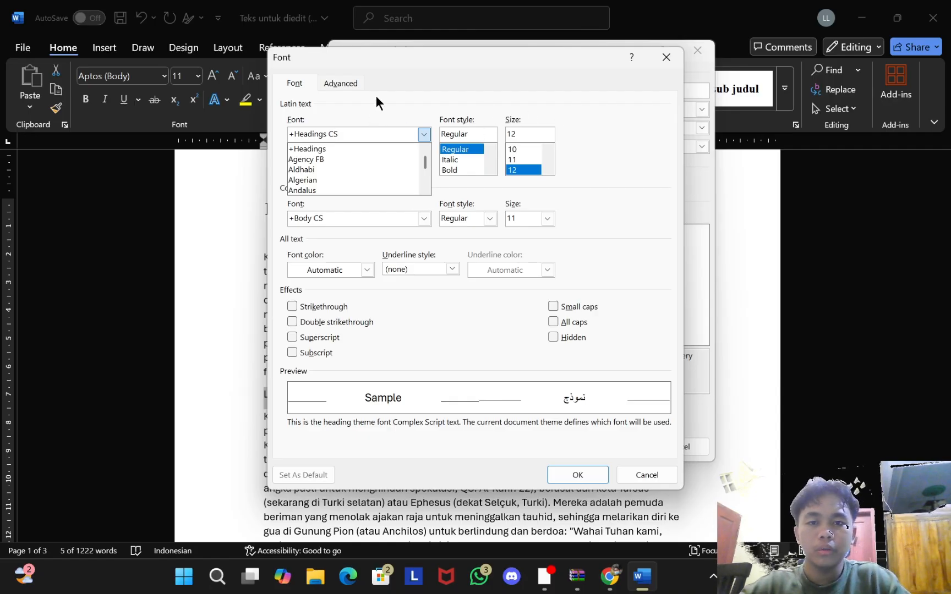
click(429, 117)
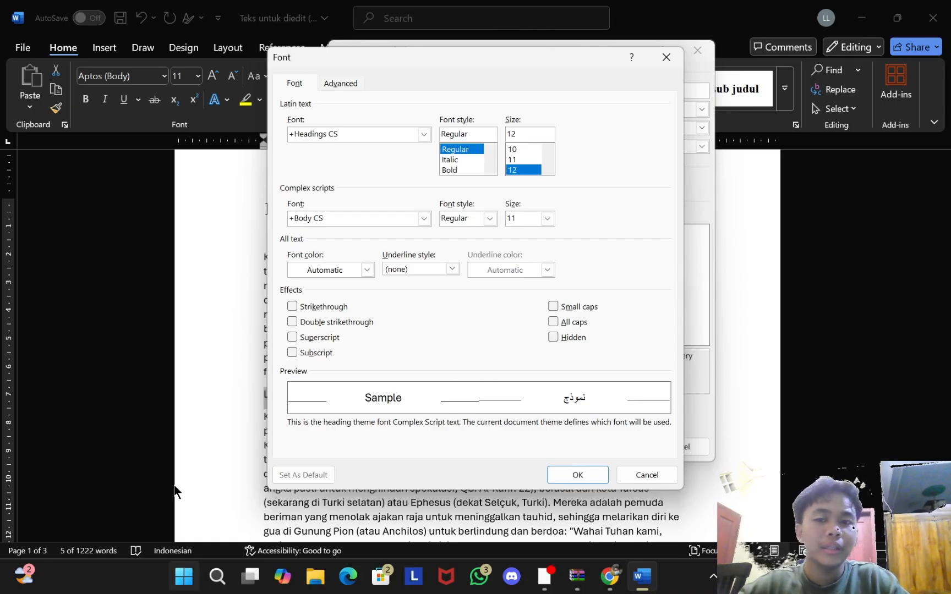
click(577, 475)
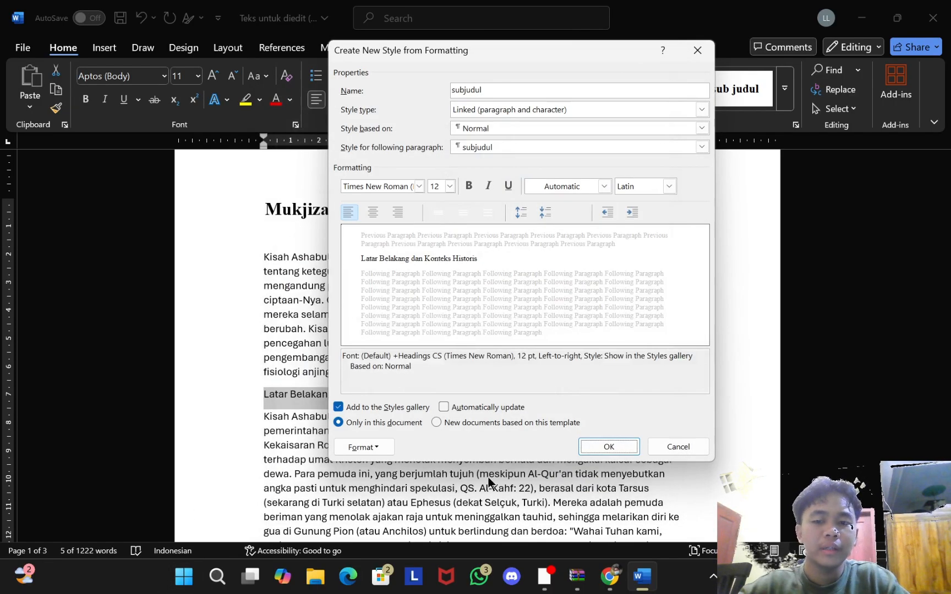
Step: Set the style's paragraph to 6 pt after, 1.5 line spacing, Justify Low, Body Text level
click(374, 444)
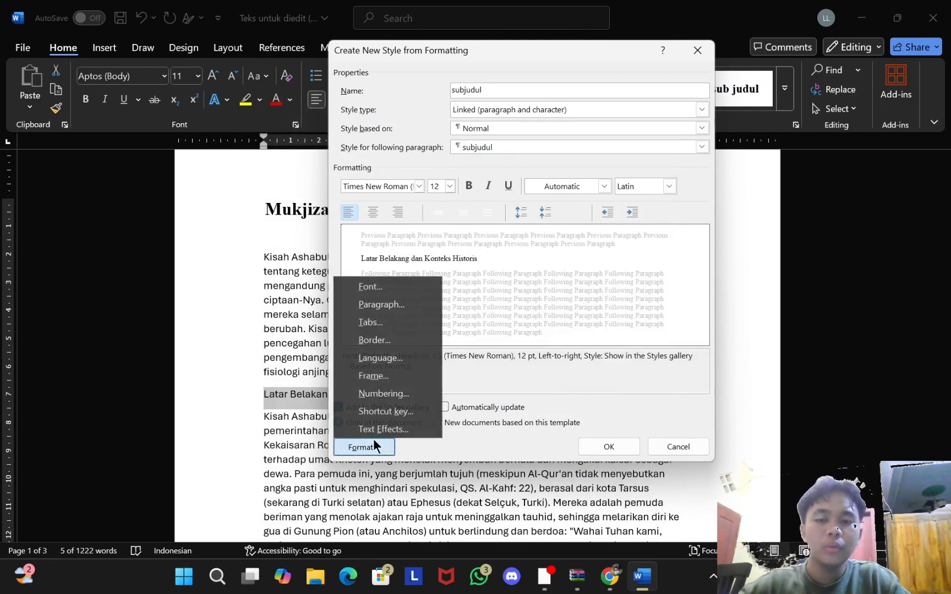
click(422, 316)
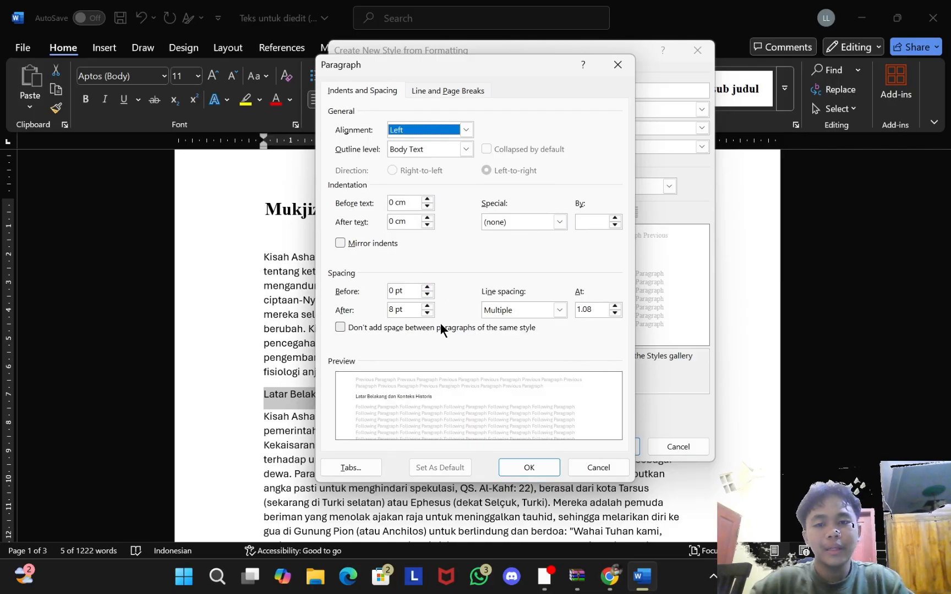
click(427, 312)
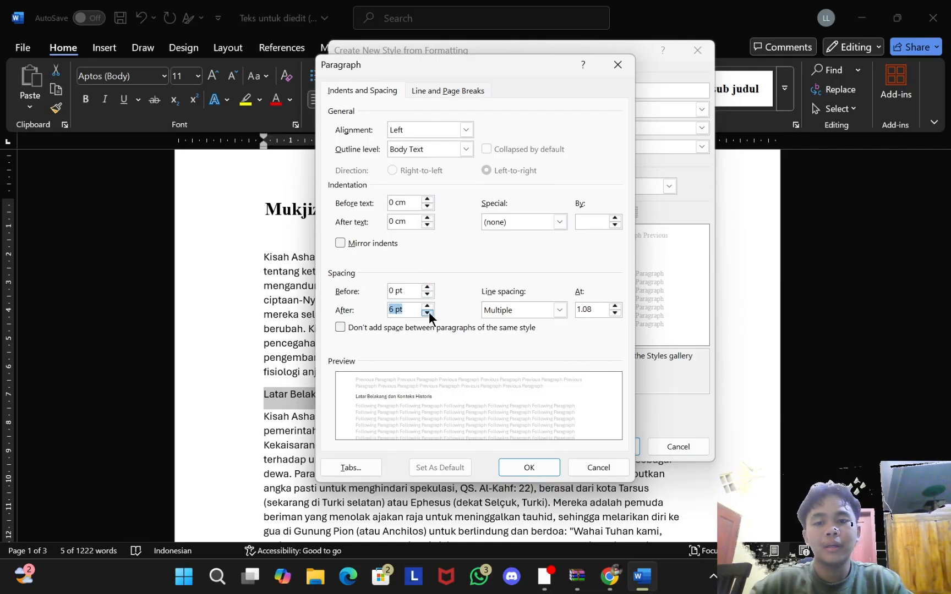
click(555, 308)
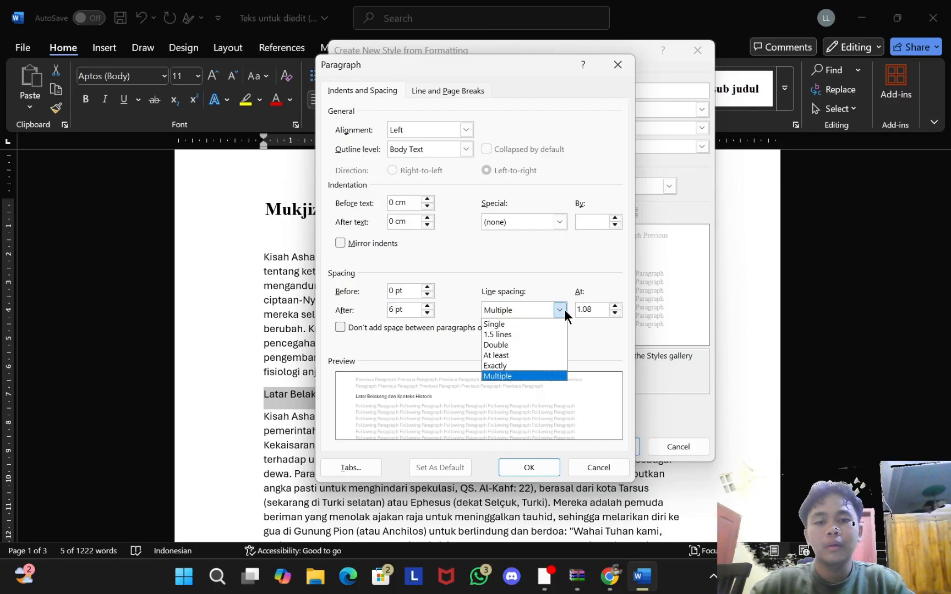
click(510, 333)
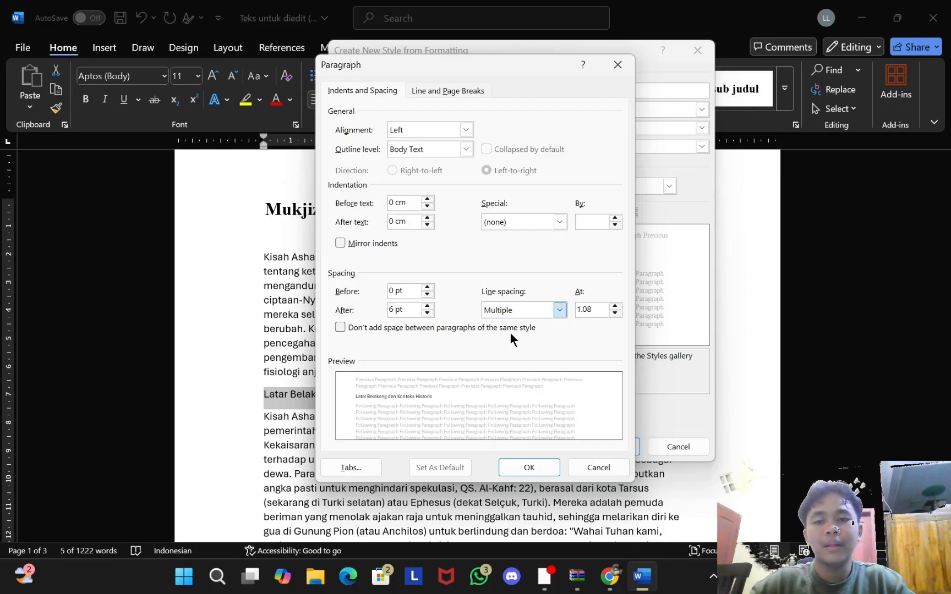
click(463, 132)
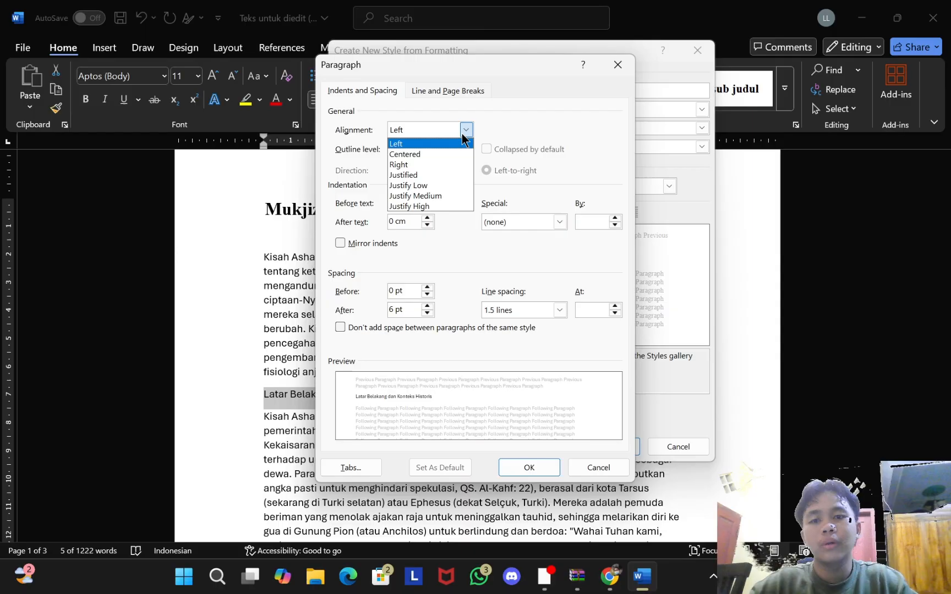
click(439, 185)
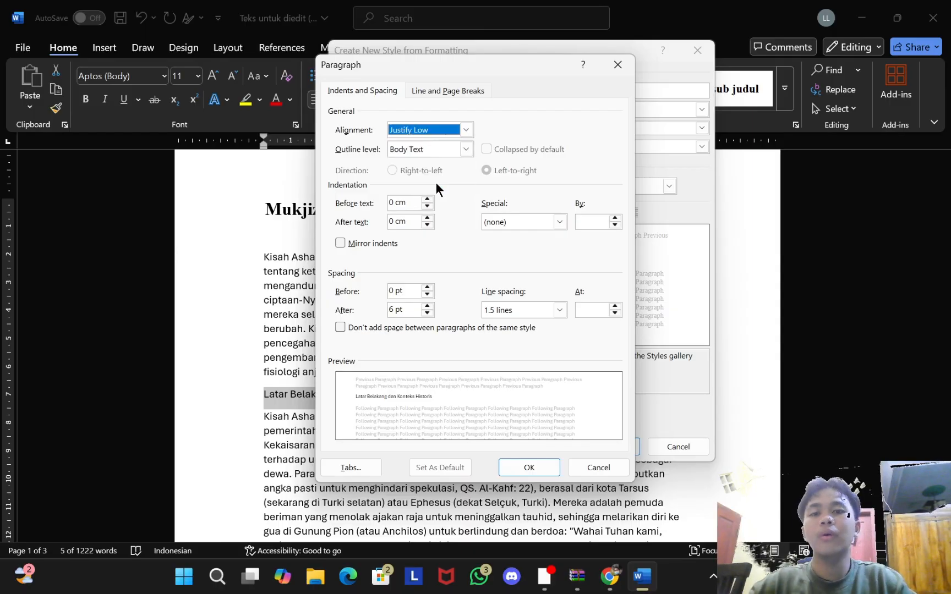
click(449, 151)
click(537, 134)
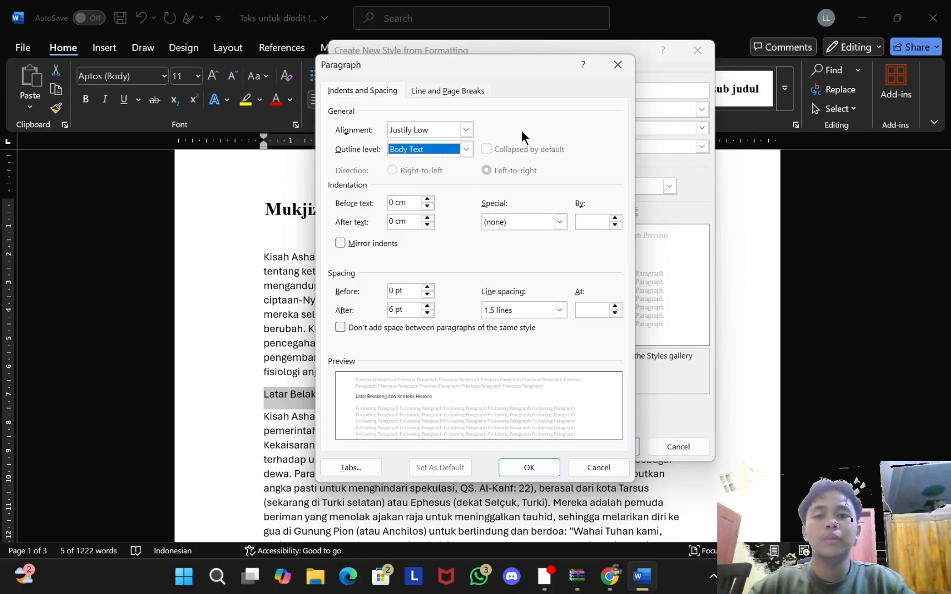
click(557, 470)
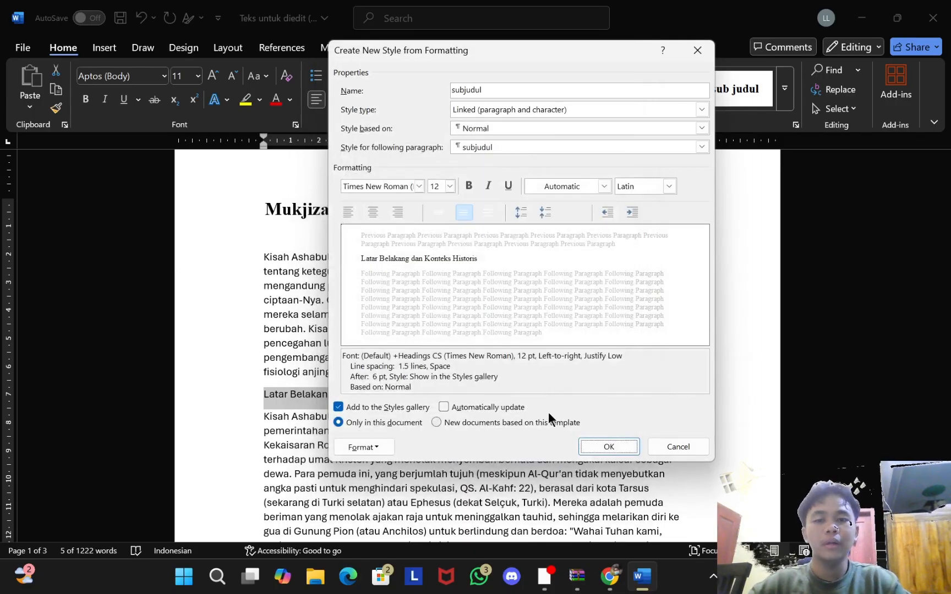
Step: Finish the subjudul style and apply sub judul to the Latar Belakang heading
click(636, 450)
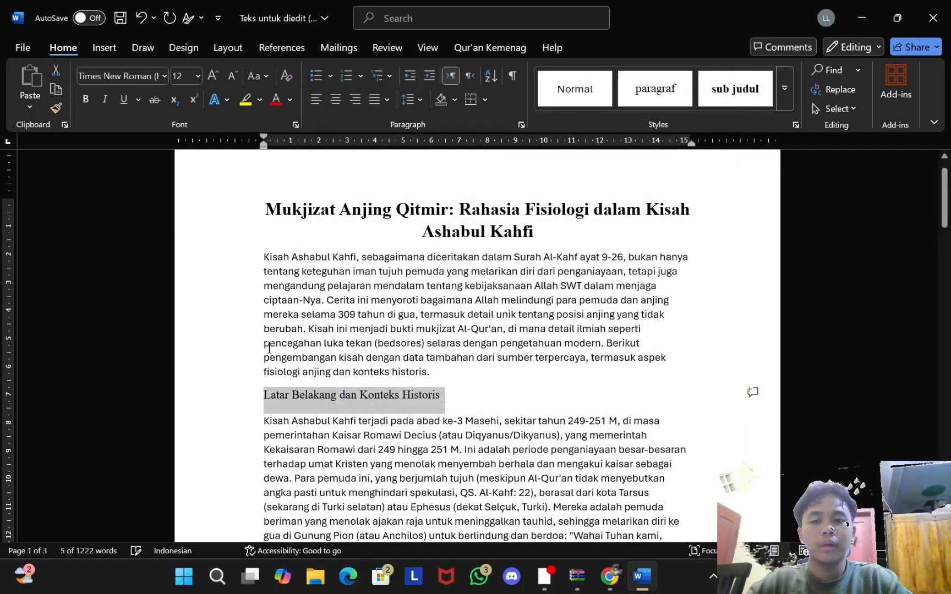
click(343, 315)
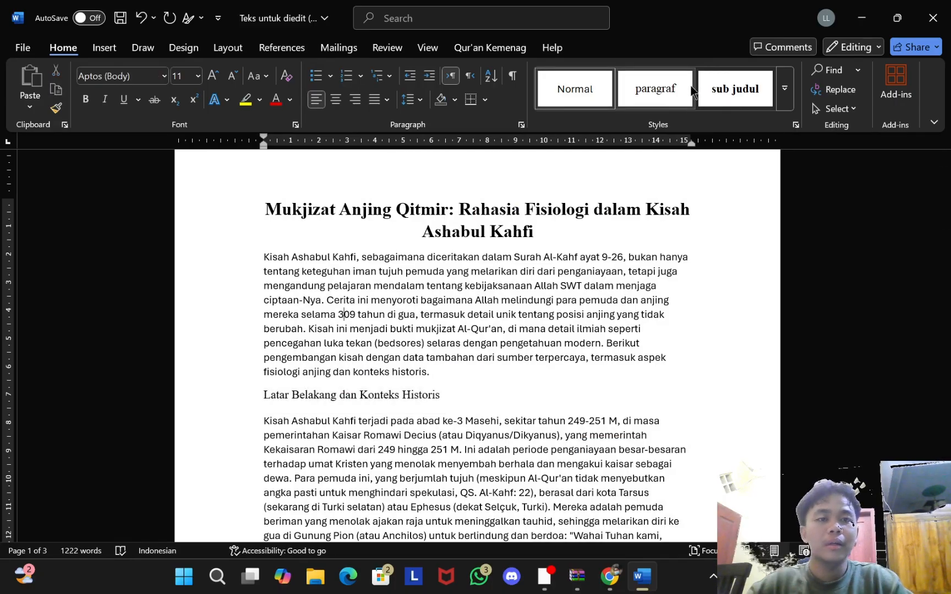
click(732, 92)
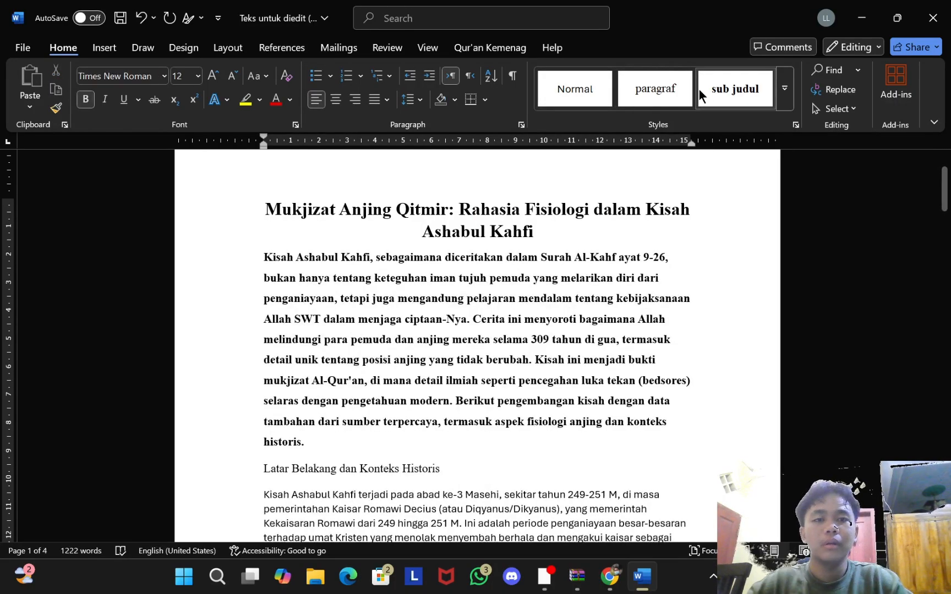
right_click(715, 96)
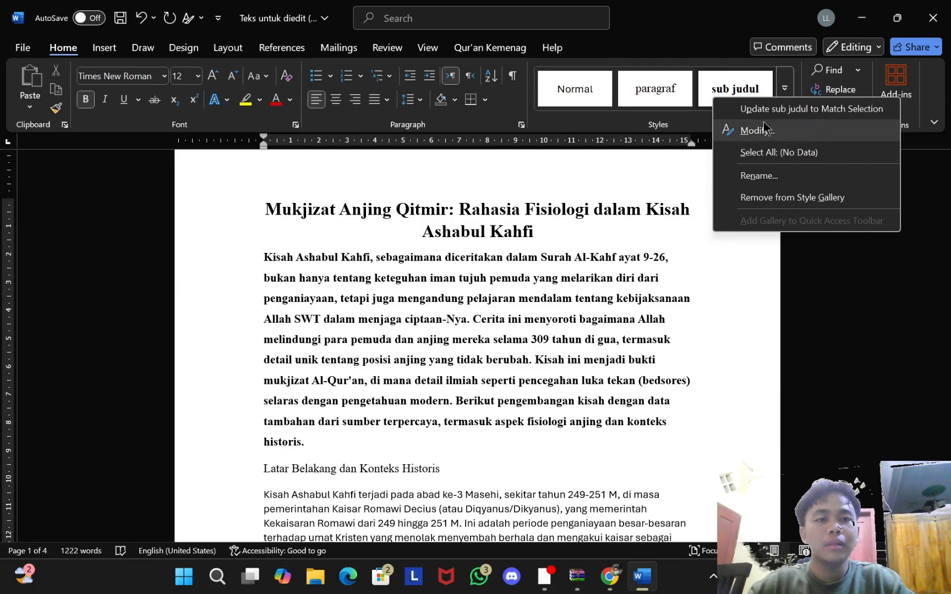
click(343, 449)
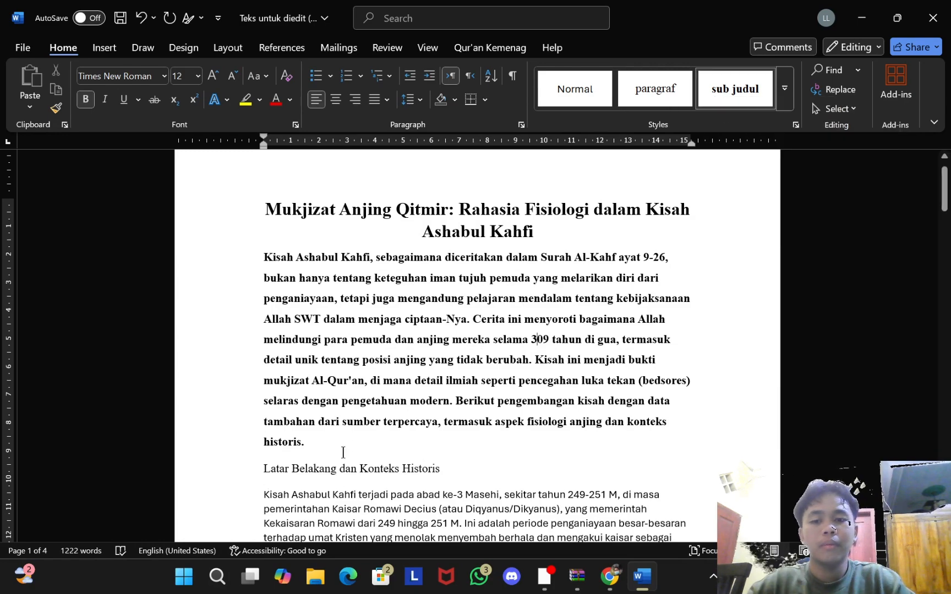
click(360, 466)
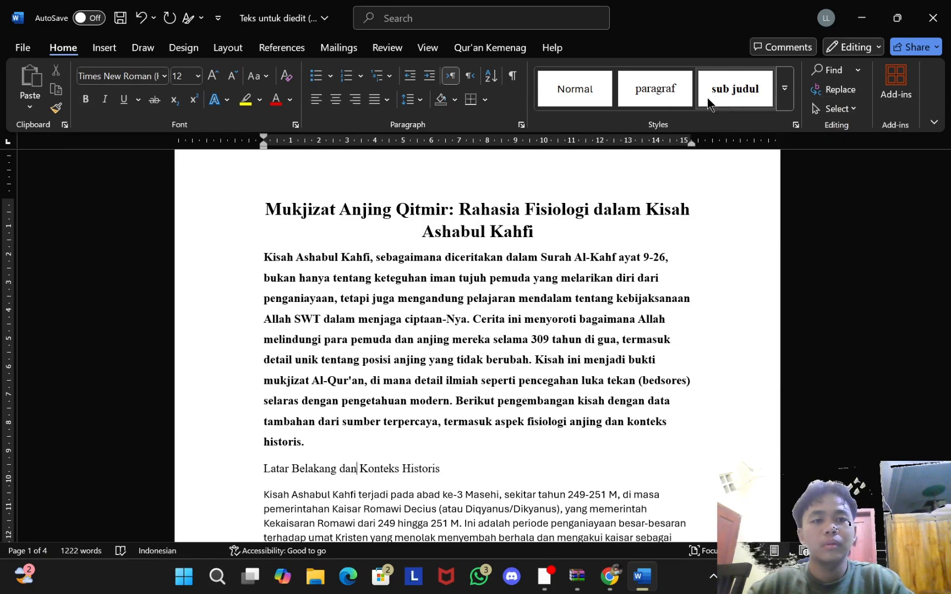
click(670, 98)
click(735, 89)
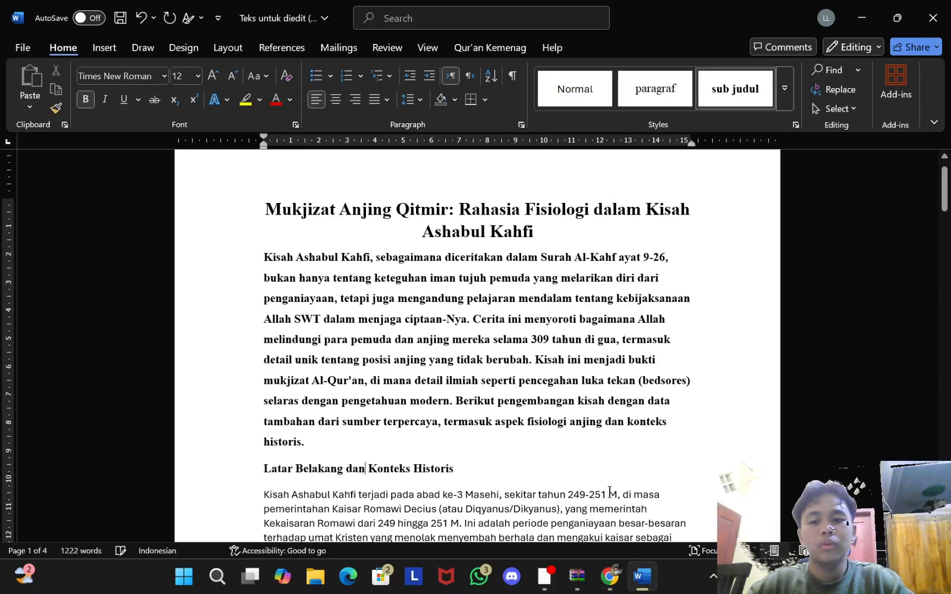
Step: Return the first body paragraph to the Normal style
scroll(534, 220, down, 2)
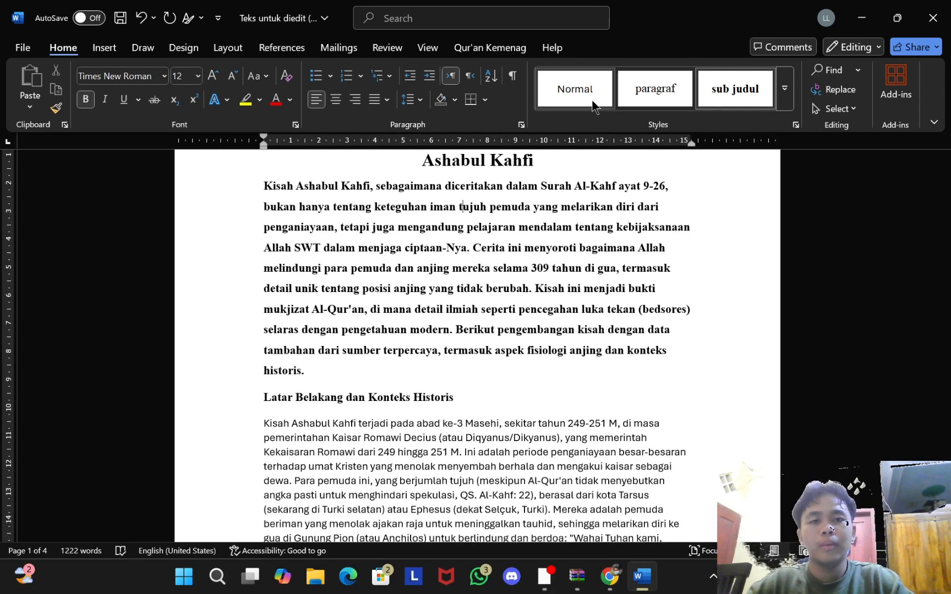
click(575, 89)
scroll(436, 412, down, 3)
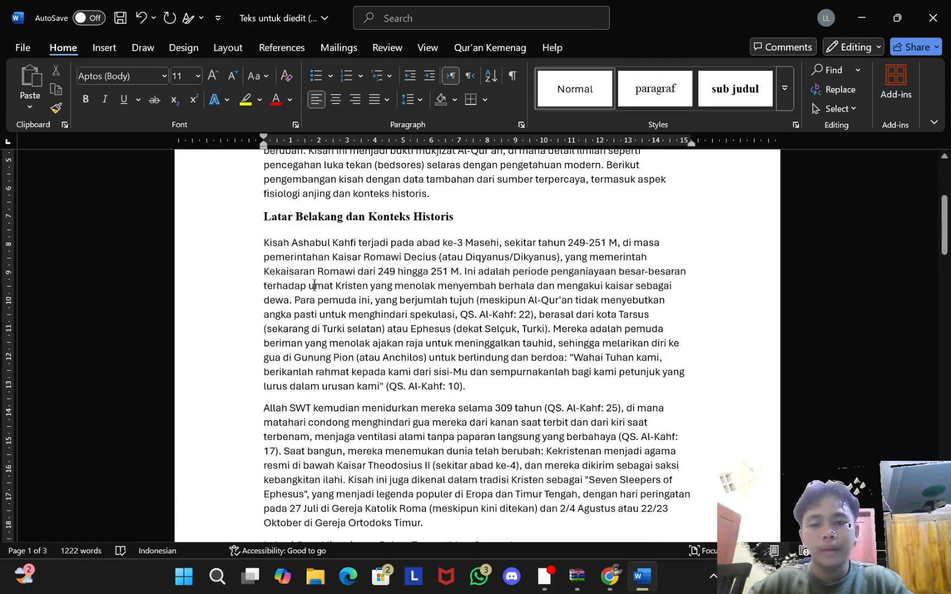
scroll(392, 214, up, 2)
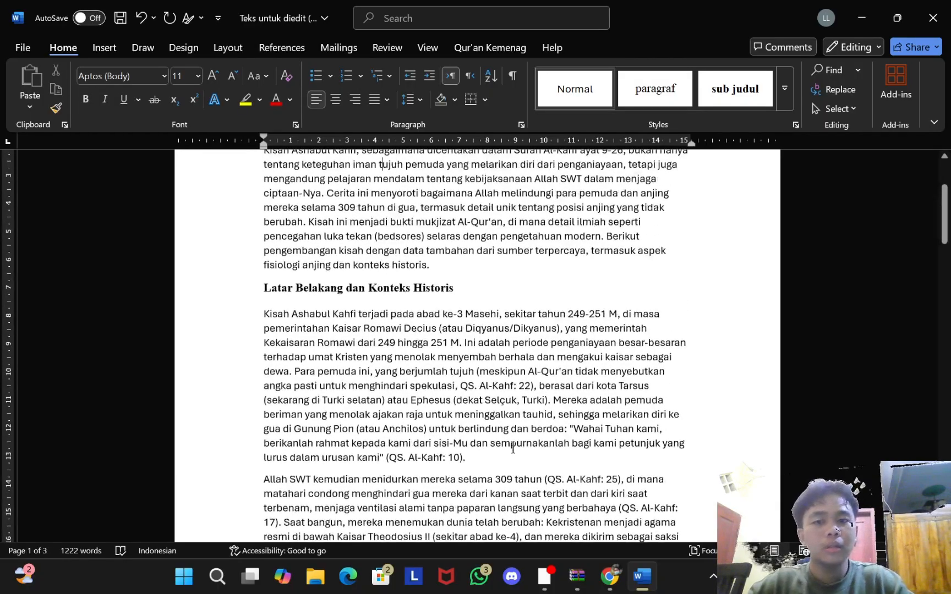
scroll(518, 293, down, 5)
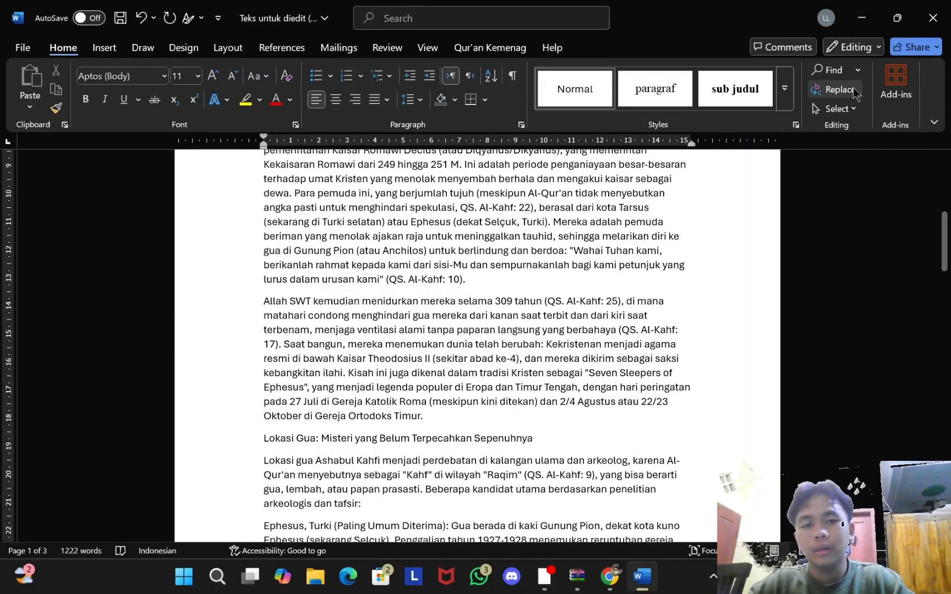
Step: Apply sub judul to the Lokasi Gua, Pengembangan Kisah and Kisah Dokter Jerman headings
click(721, 89)
scroll(550, 289, down, 10)
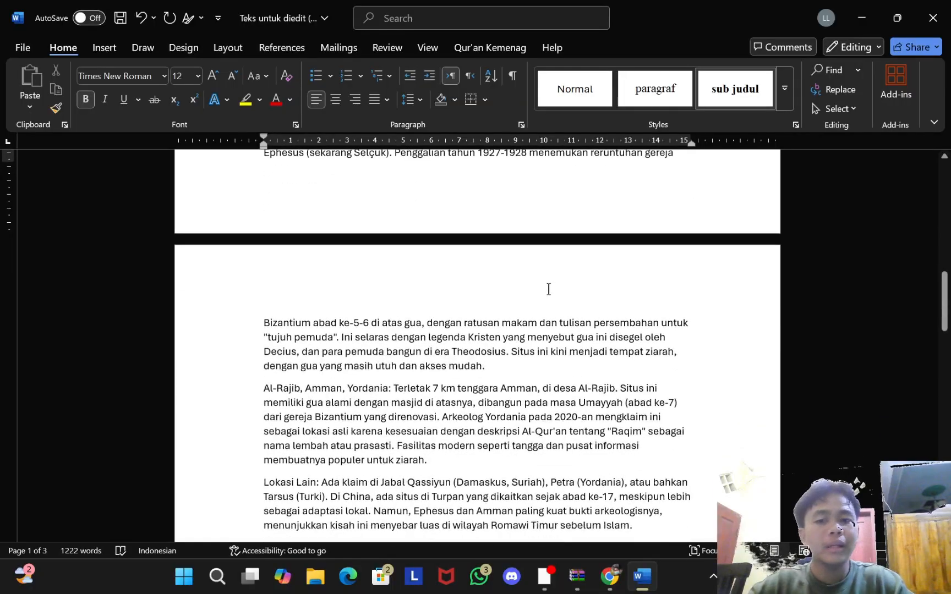
click(331, 337)
scroll(331, 342, down, 5)
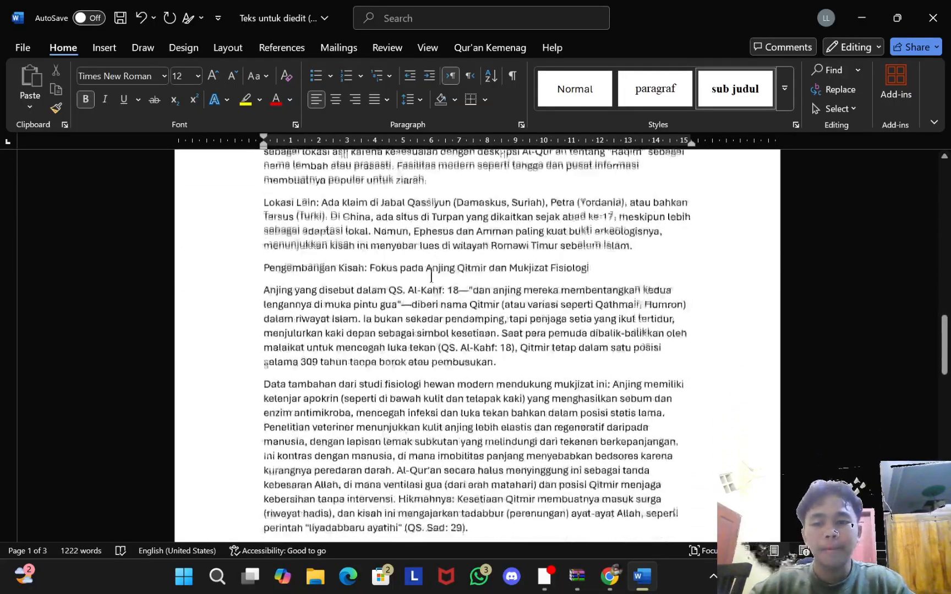
click(366, 243)
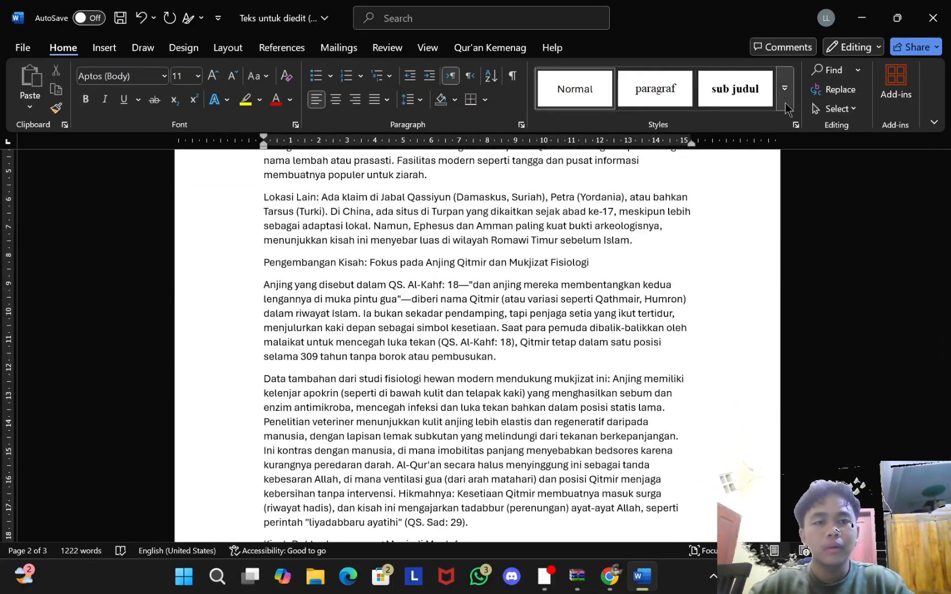
click(748, 93)
scroll(445, 324, down, 3)
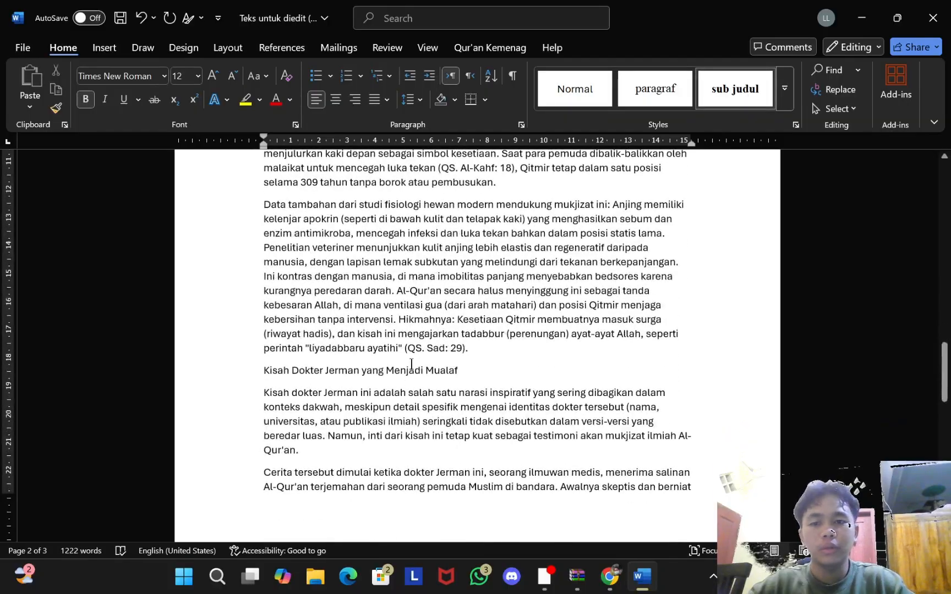
click(412, 367)
click(724, 92)
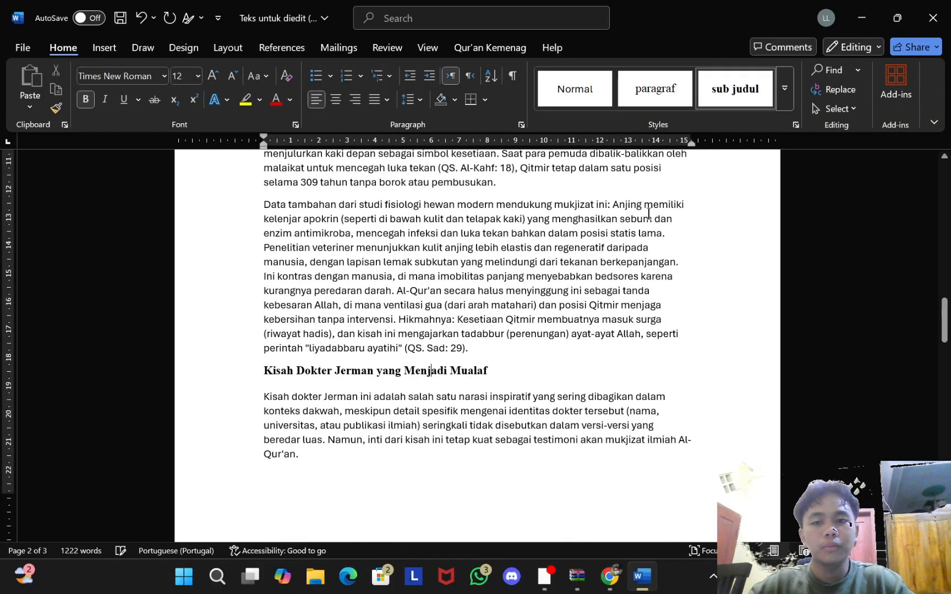
Step: Apply sub judul to 'Pelajaran dan Relevansi Saat Ini' and scroll back to the top
scroll(649, 214, down, 3)
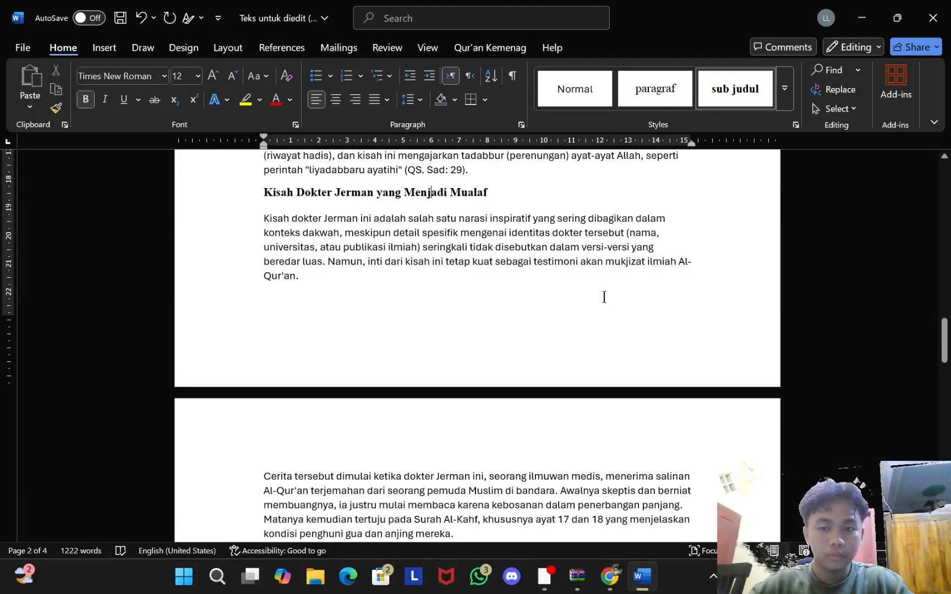
scroll(604, 297, down, 11)
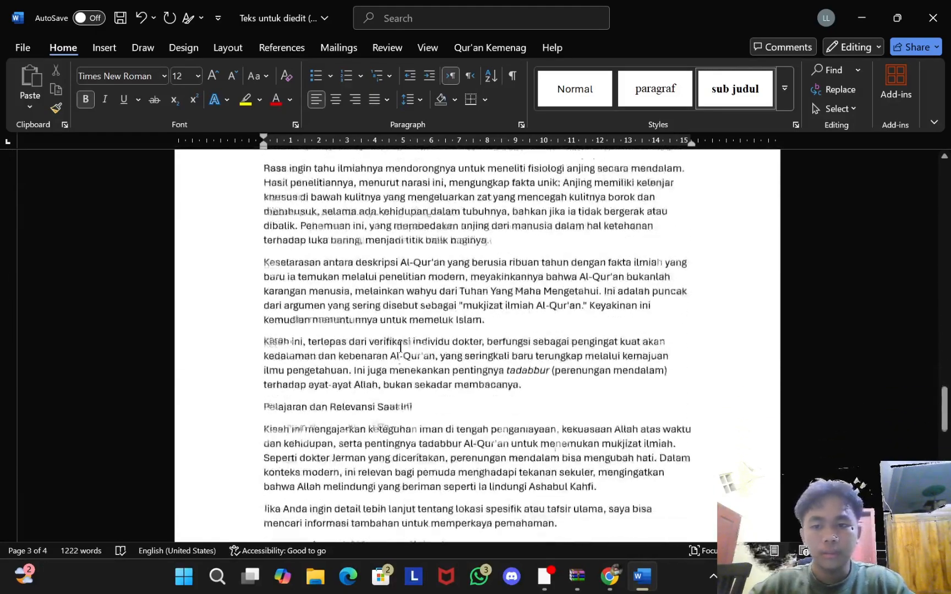
click(378, 377)
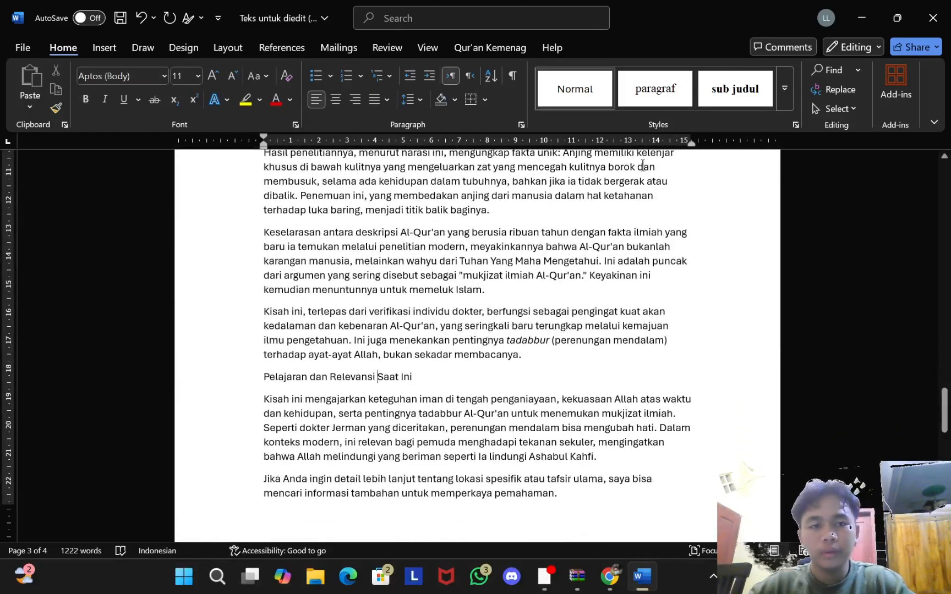
click(742, 99)
scroll(620, 303, down, 6)
scroll(620, 303, up, 4)
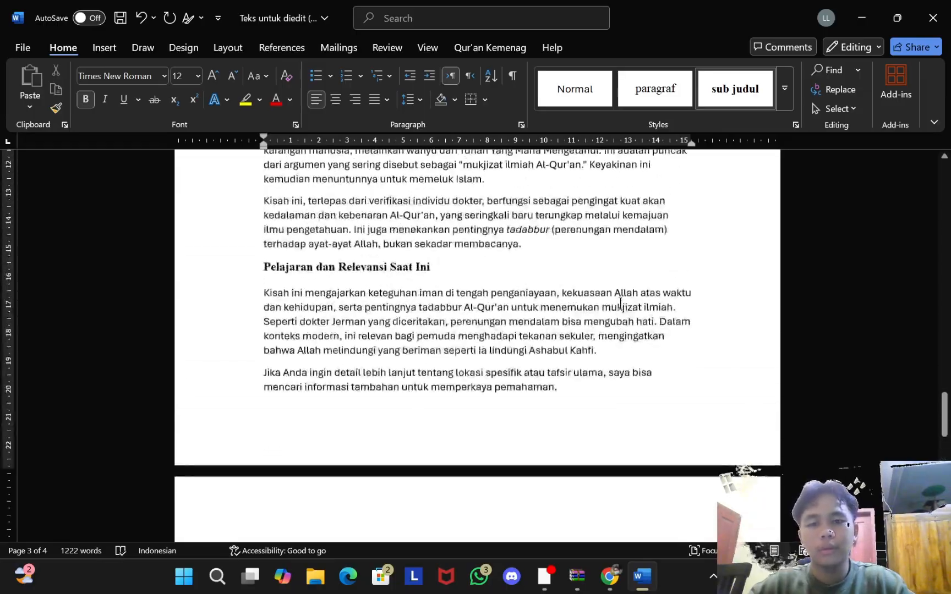
scroll(620, 303, up, 20)
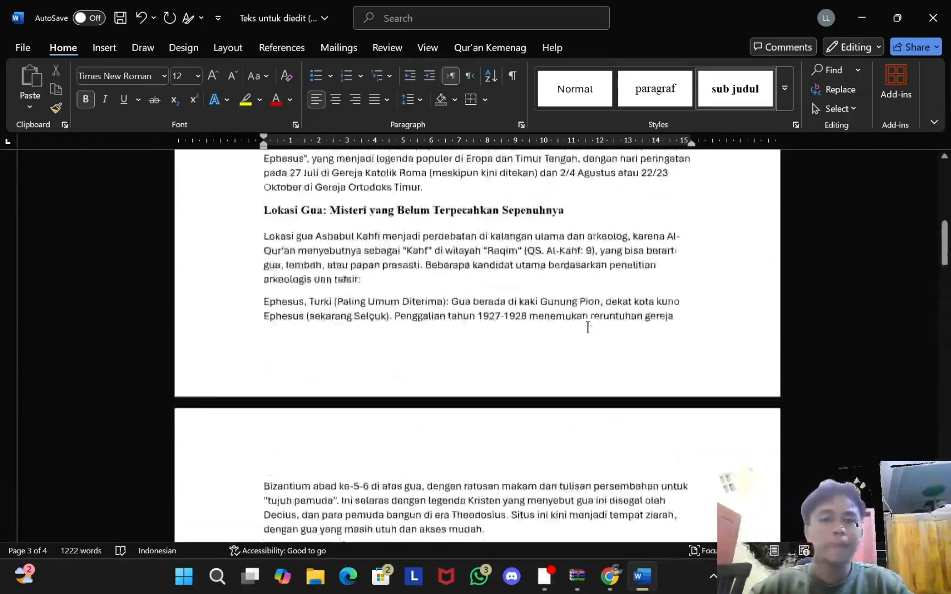
scroll(588, 327, up, 10)
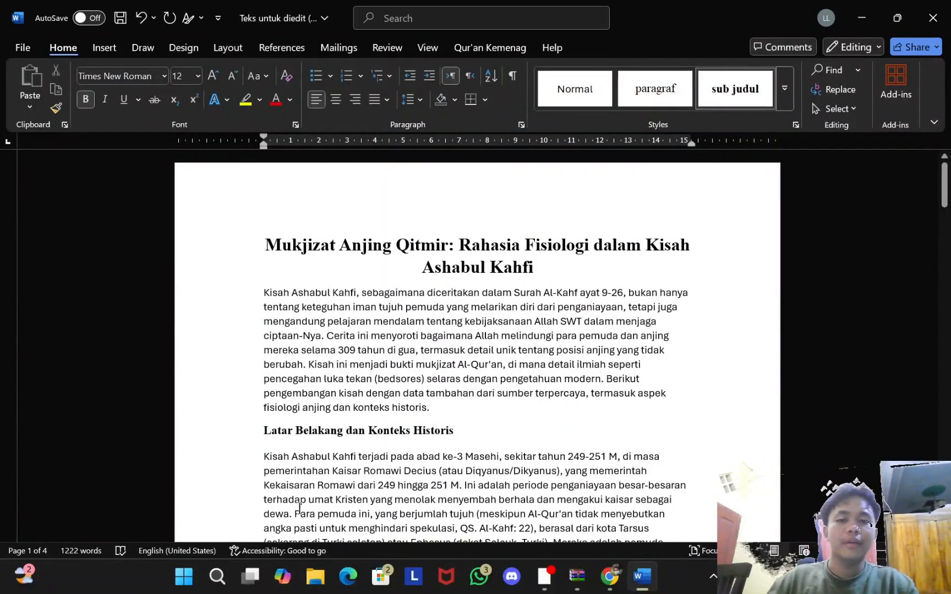
Step: Select the first paragraph and try creating a paragraf style, abandoning it after the duplicate-name warning
drag(248, 293, 438, 412)
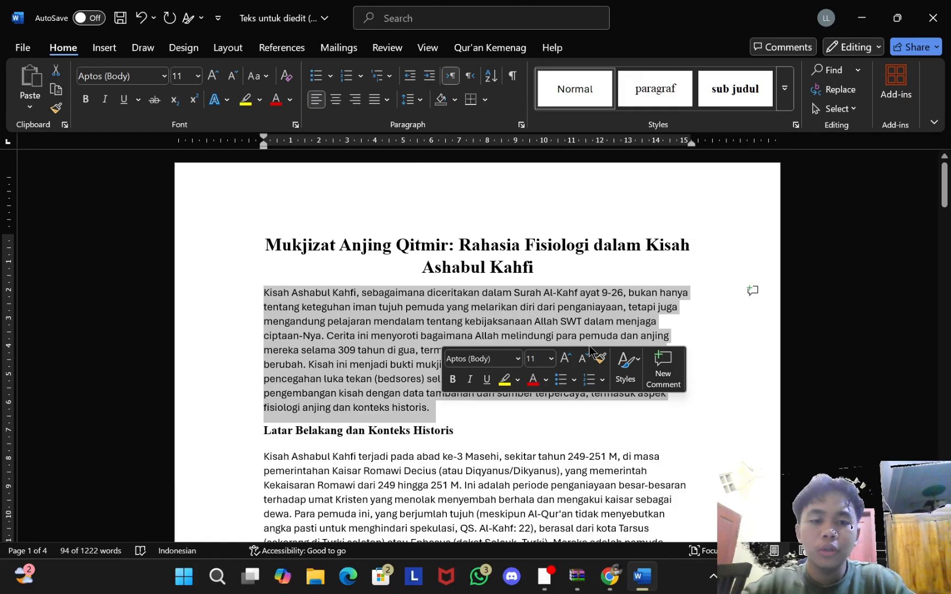
click(636, 368)
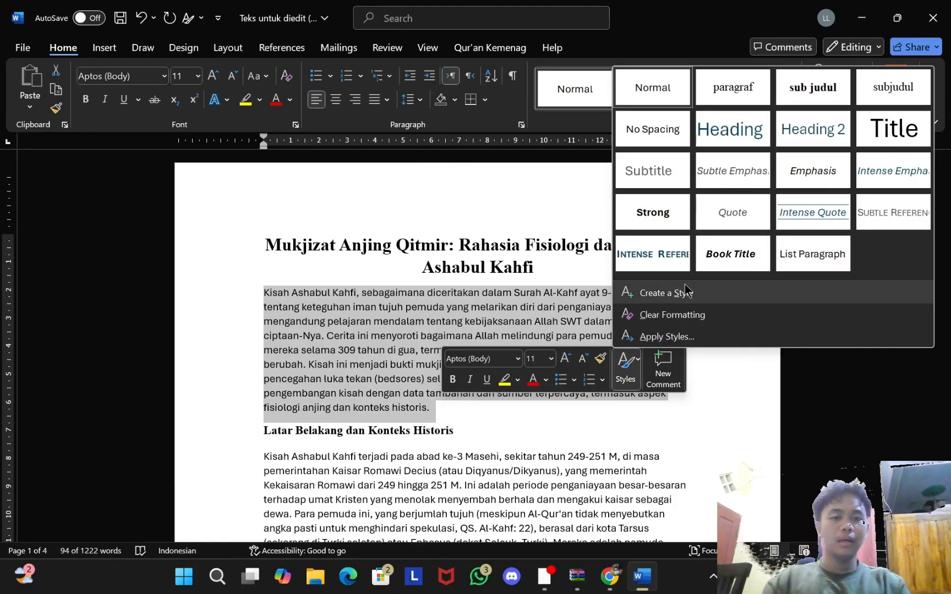
click(705, 286)
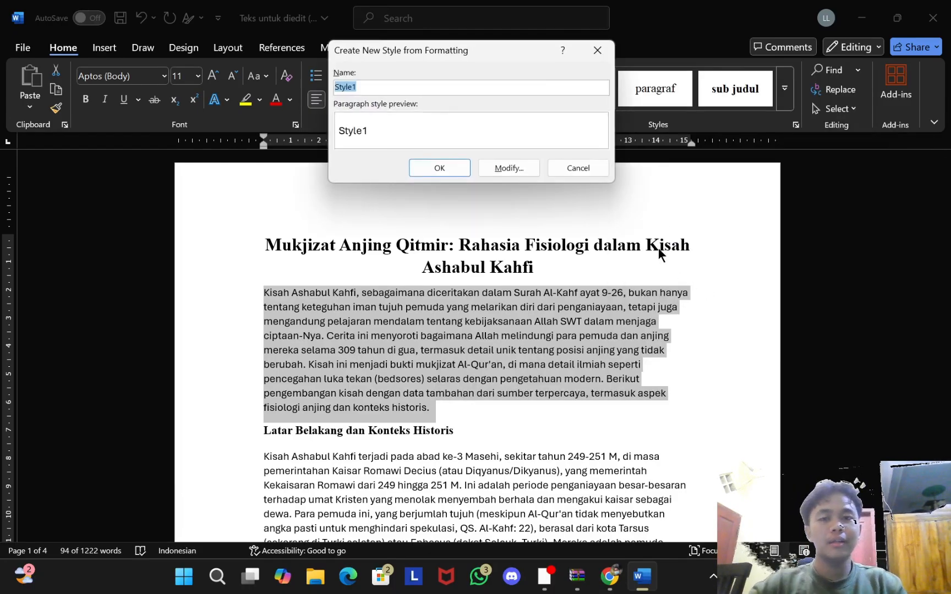
key(BackSpace)
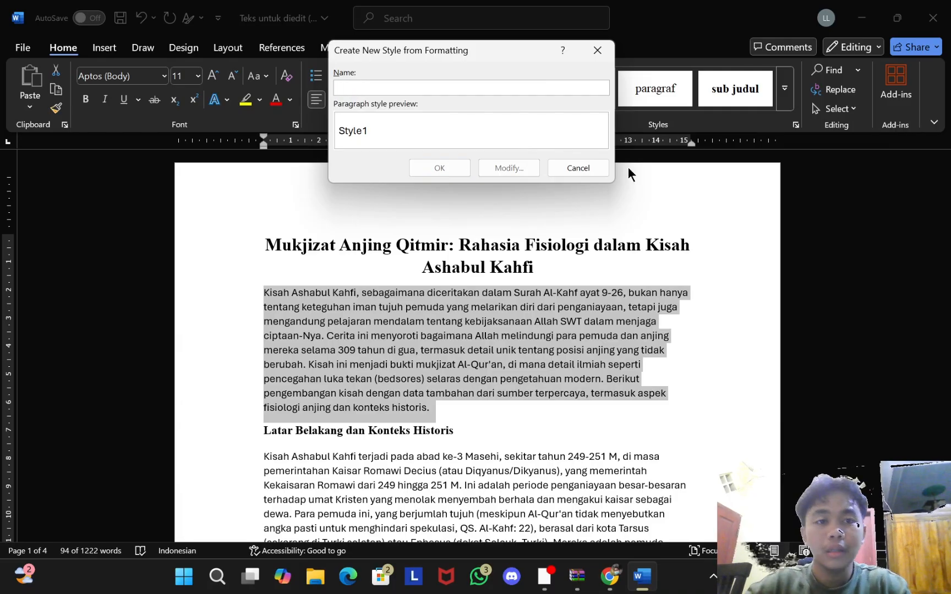
text(paragraf)
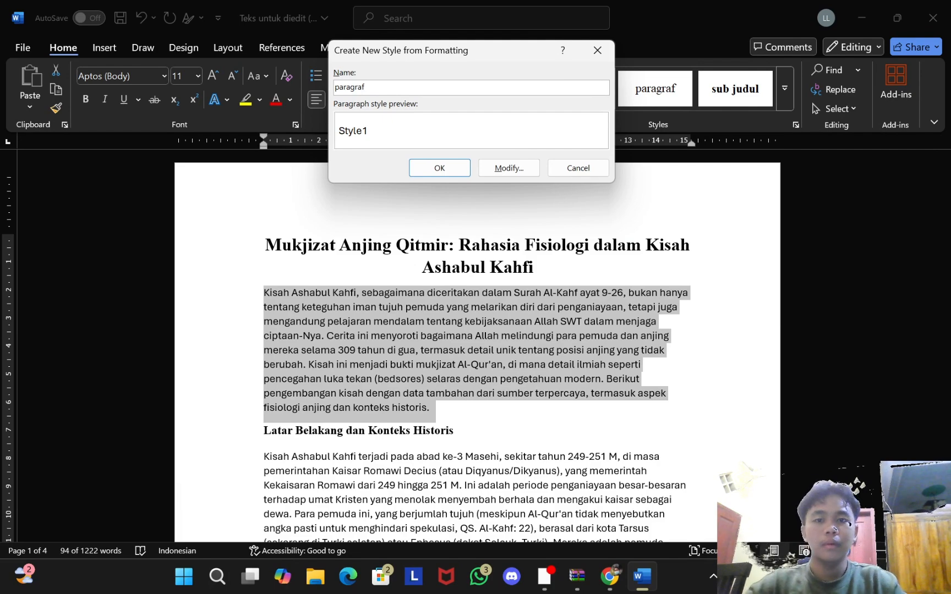
click(523, 169)
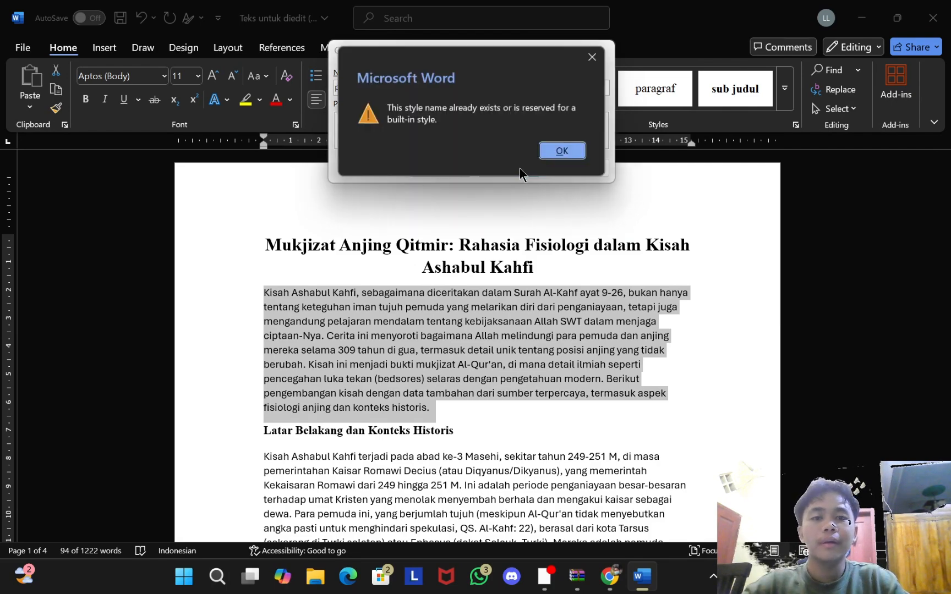
click(563, 152)
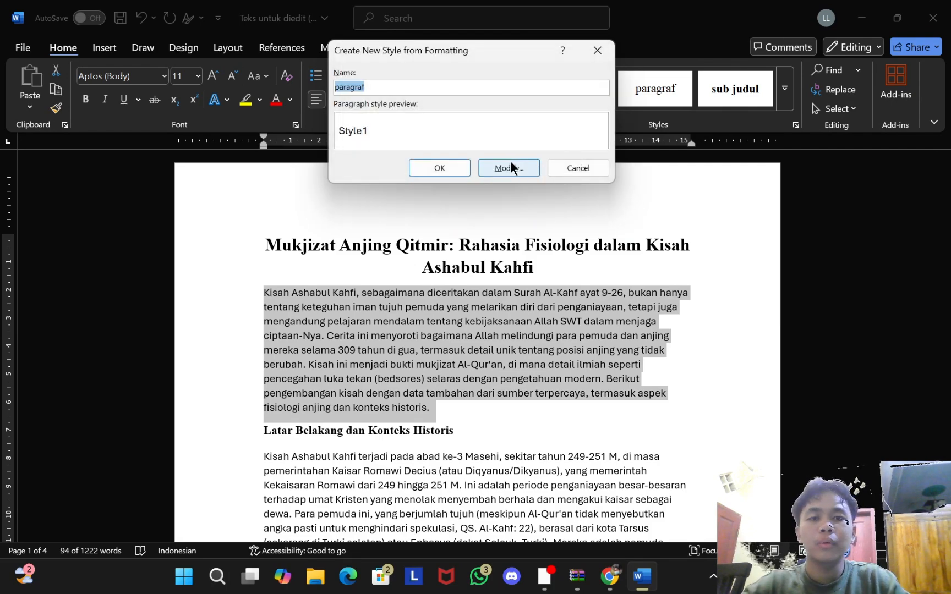
click(511, 168)
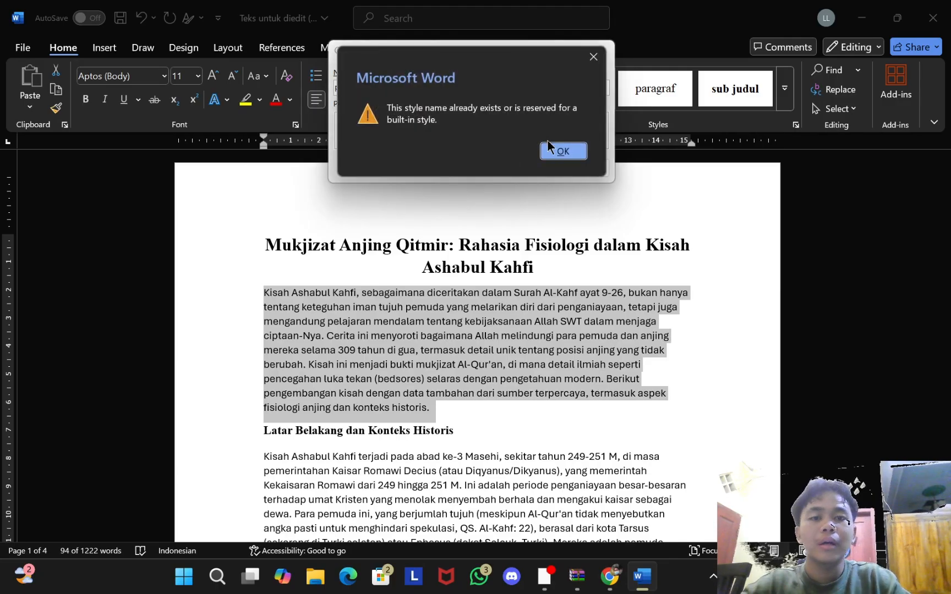
click(563, 151)
click(599, 55)
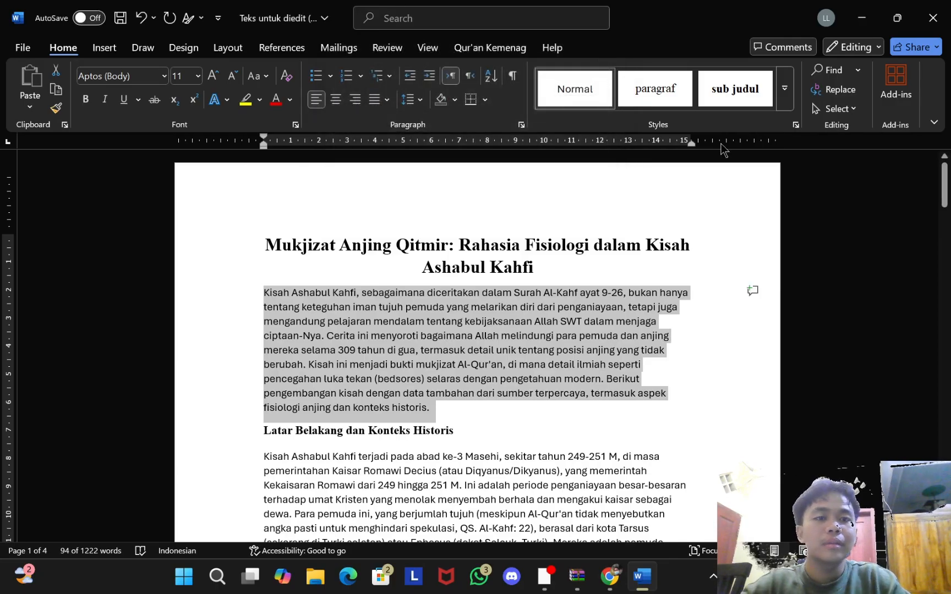
Step: Open Modify Style for the existing paragraf style
click(648, 92)
right_click(647, 93)
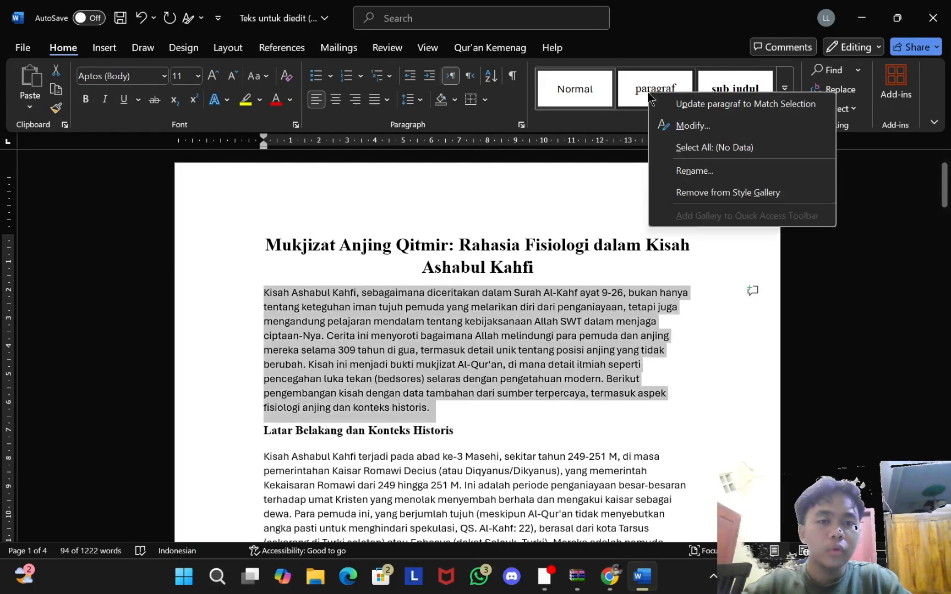
click(682, 126)
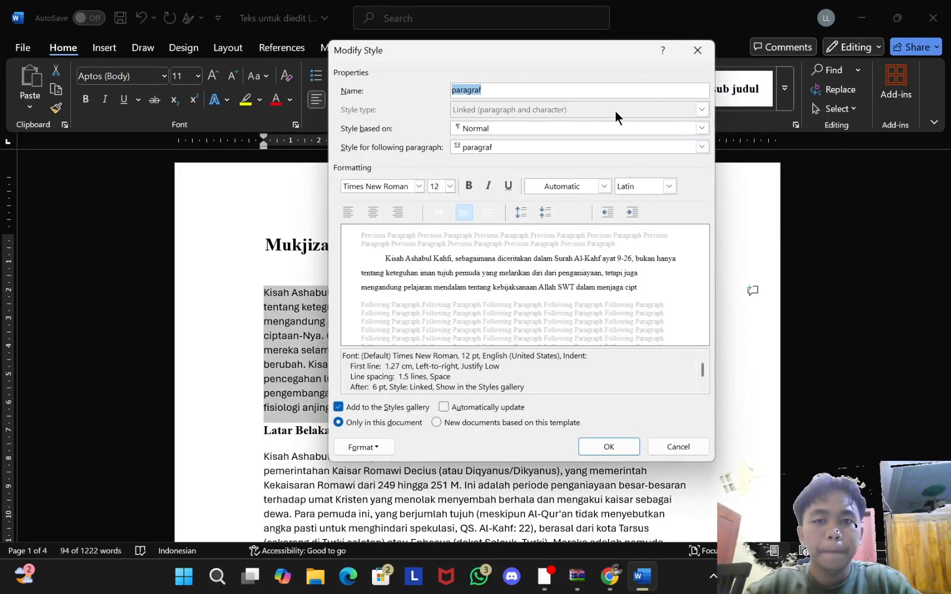
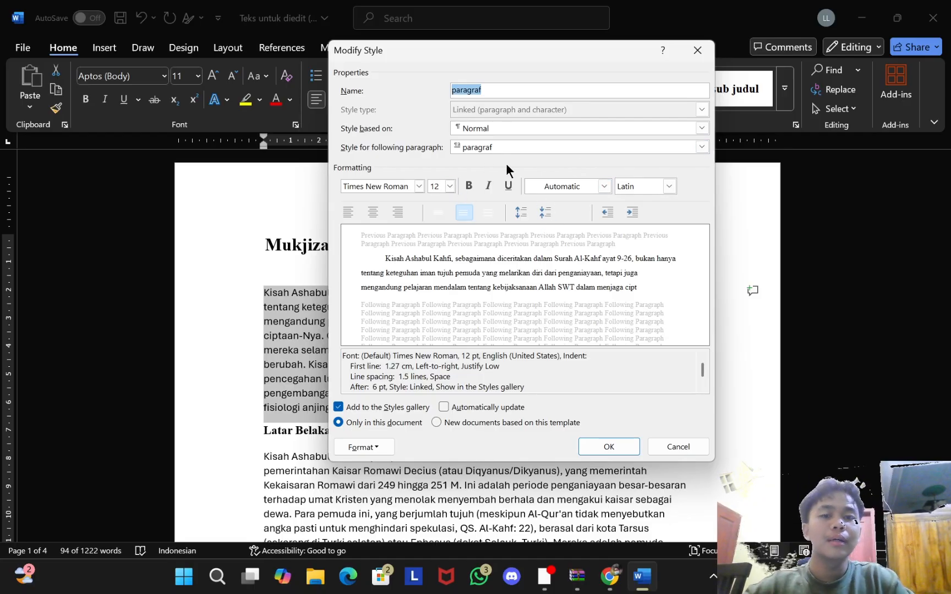
Step: Review the paragraf style's font settings and return to Modify Style without changes
click(364, 447)
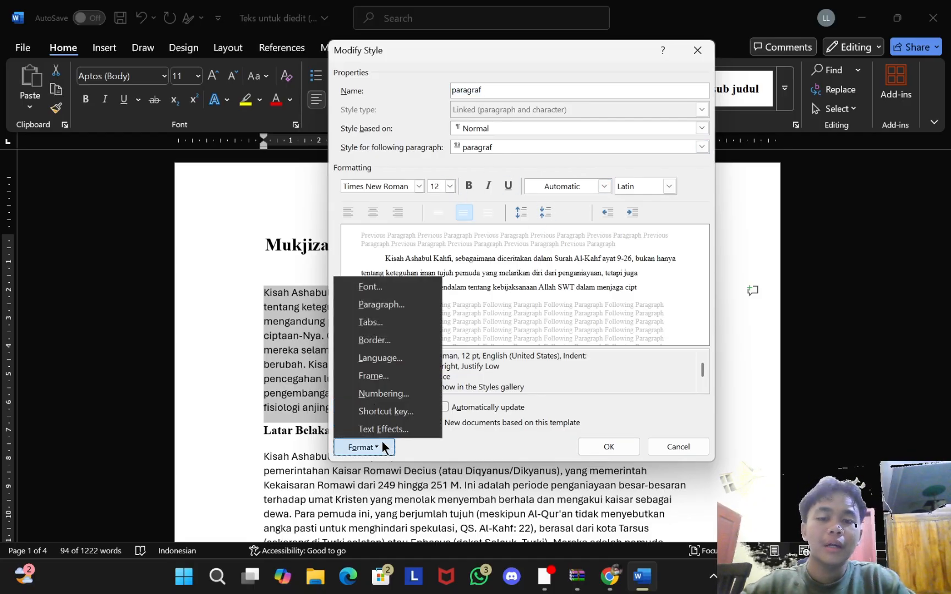
click(399, 291)
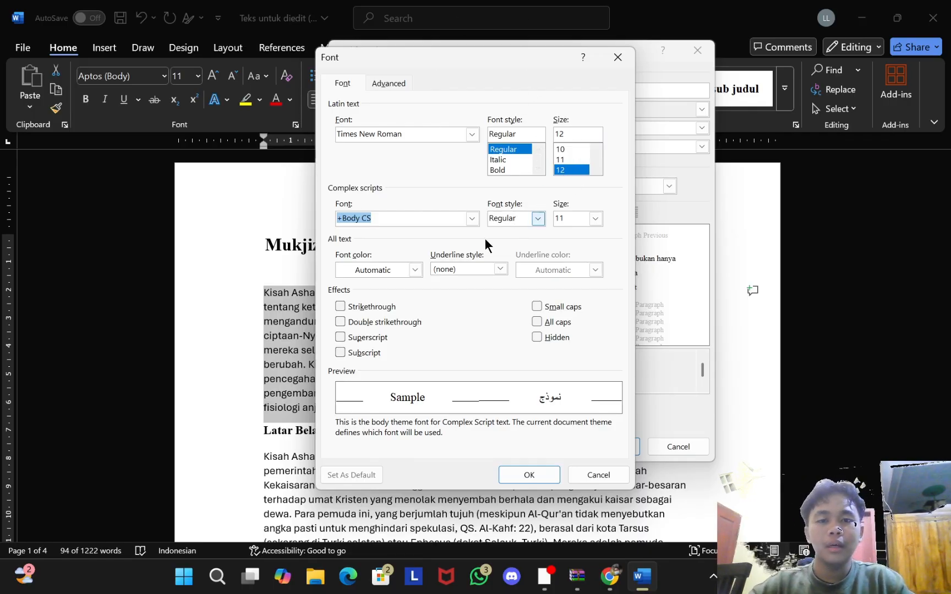
click(529, 476)
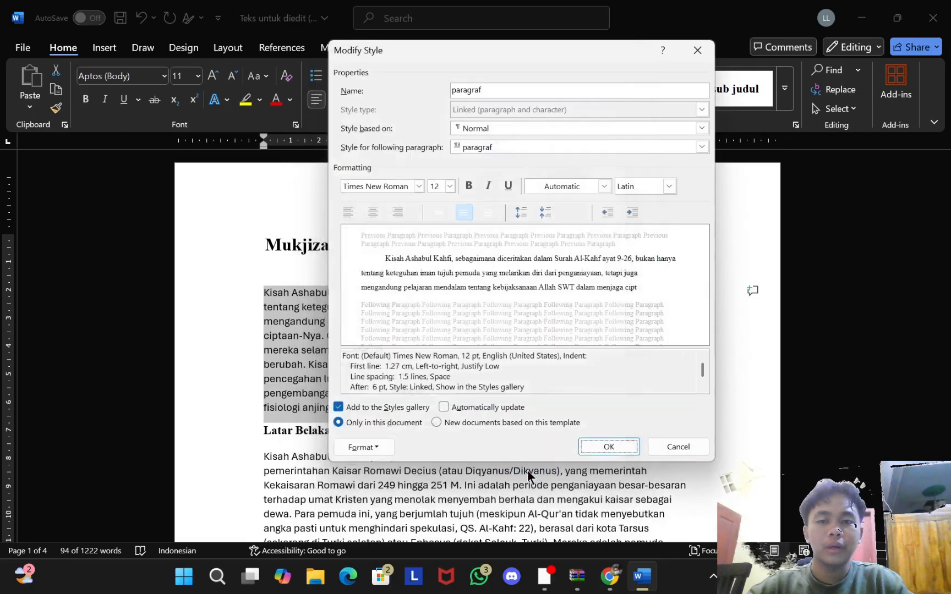
Step: Keep the paragraf style's 1.27 cm first-line indent and save the style changes
click(372, 445)
click(394, 309)
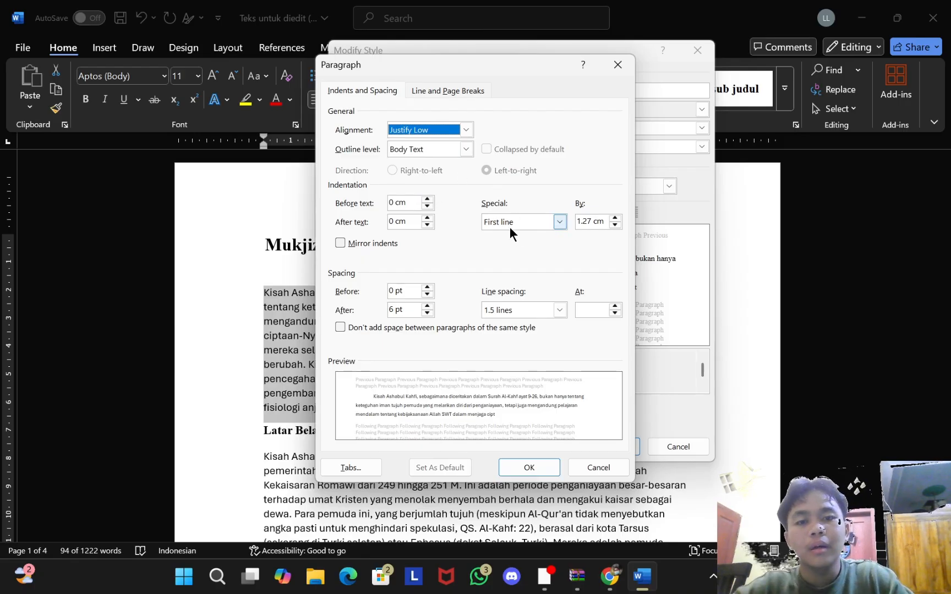
click(534, 216)
click(532, 220)
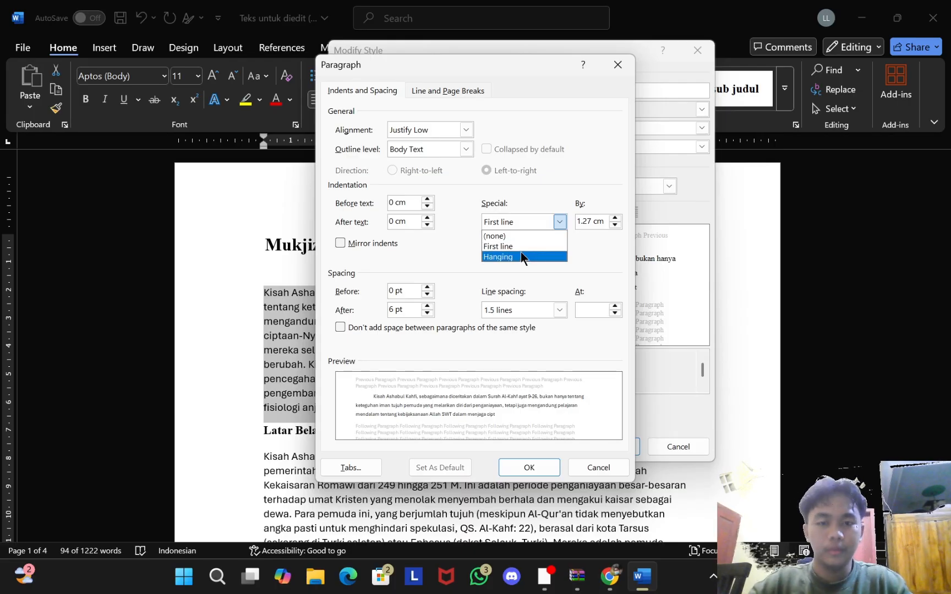
click(531, 248)
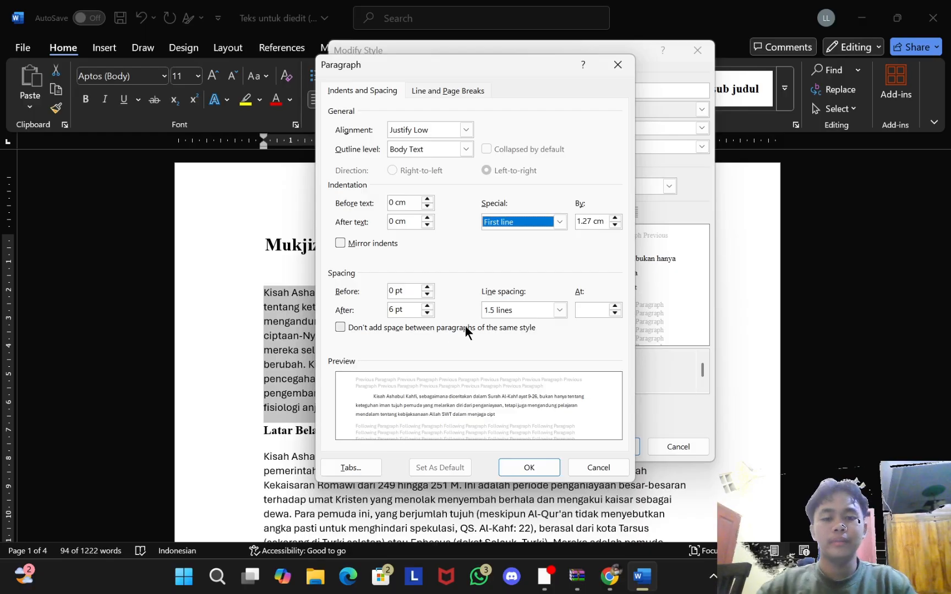
click(546, 466)
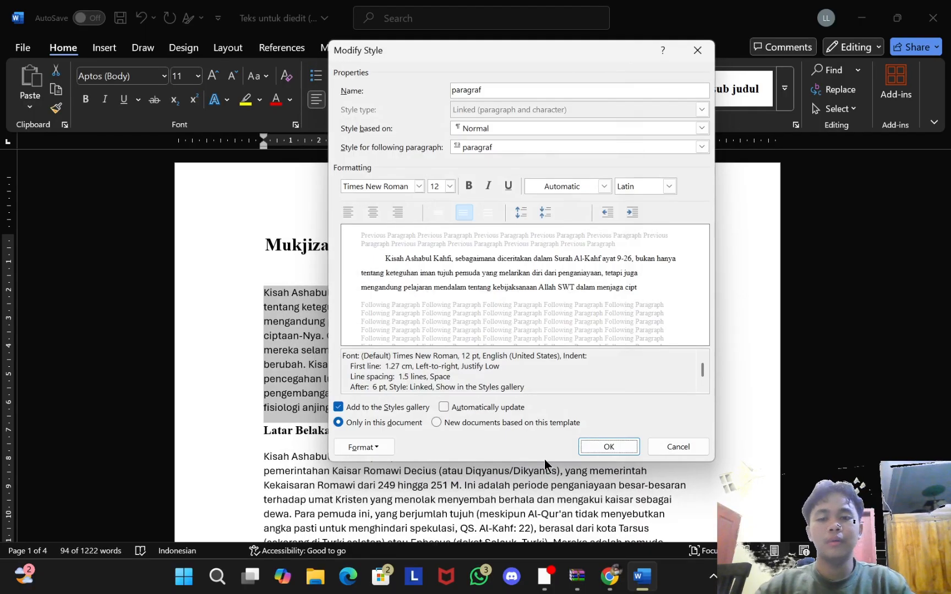
click(605, 448)
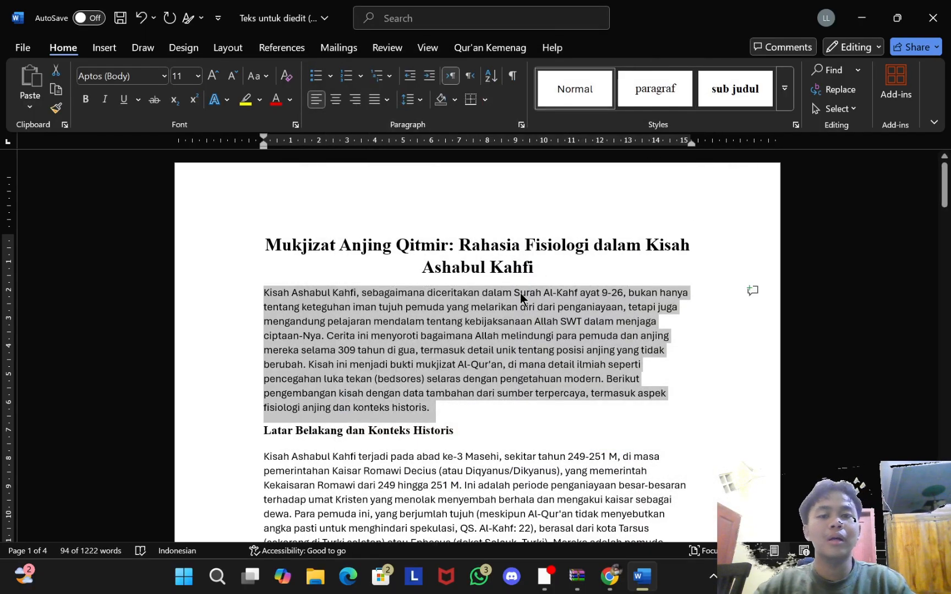
Step: Apply the paragraf style to the opening paragraph and the Latar Belakang paragraph
click(497, 364)
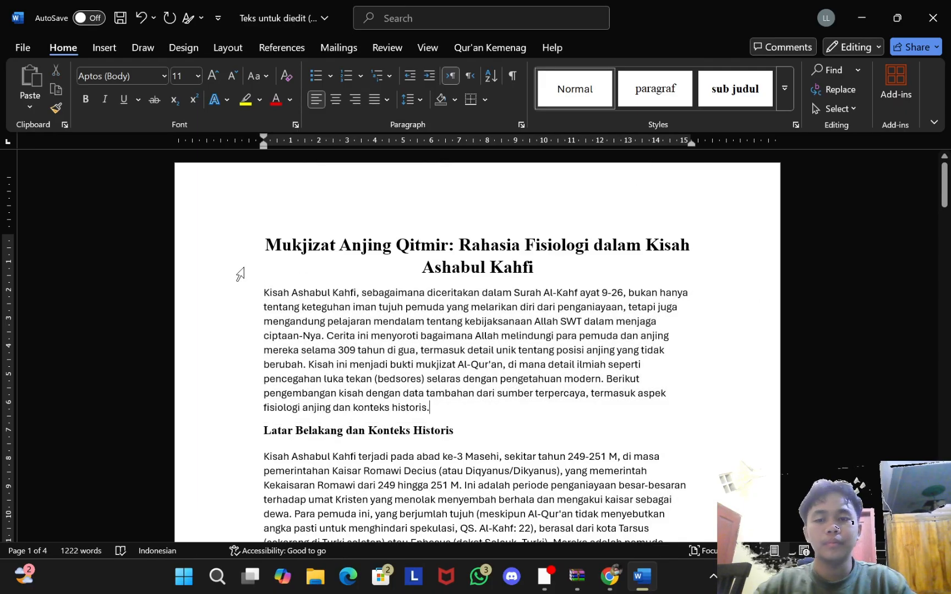
click(655, 88)
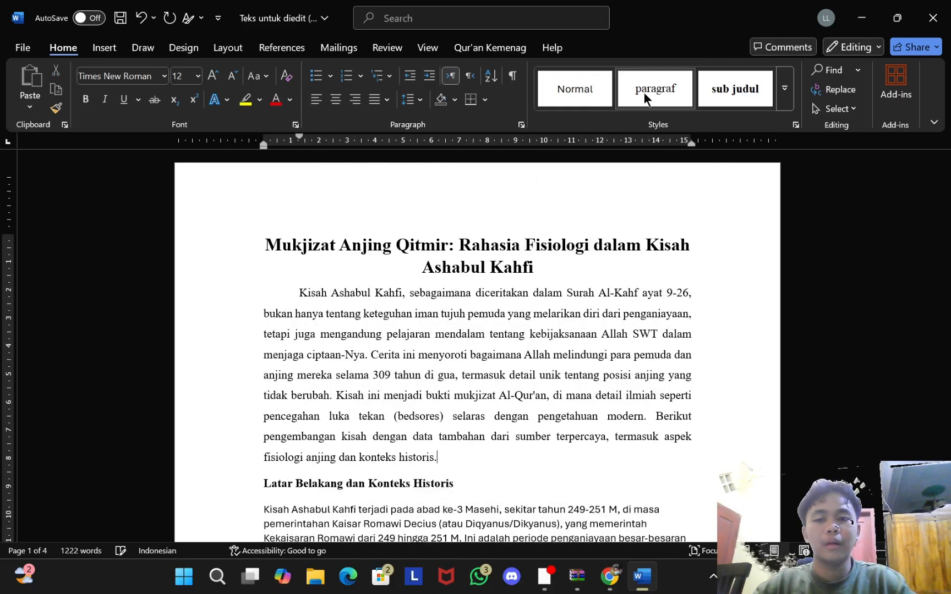
scroll(497, 338, down, 1)
scroll(497, 338, down, 2)
click(437, 419)
scroll(437, 418, down, 1)
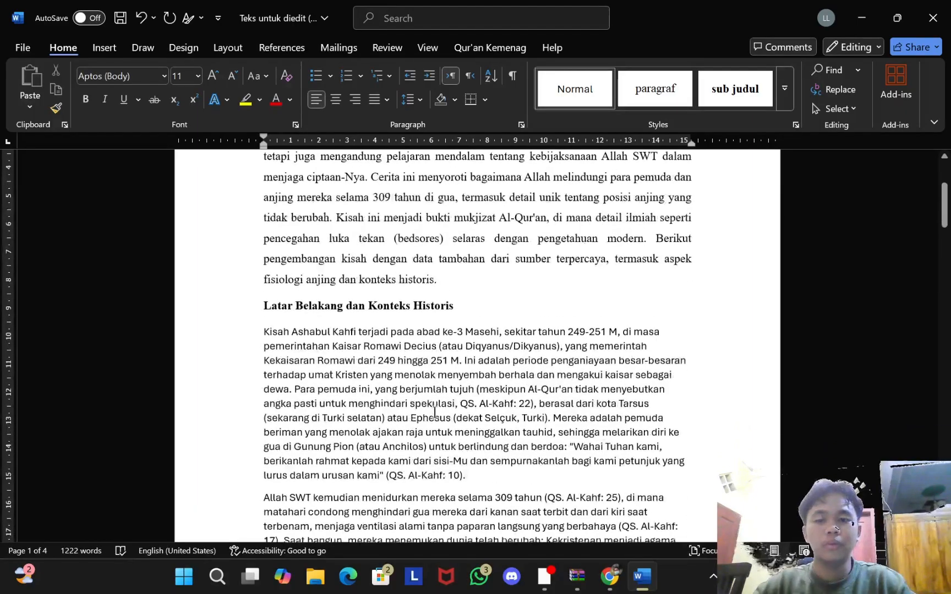
click(655, 88)
Step: Style the 309-year sleep, Lokasi Gua and Ephesus paragraphs as paragraf
scroll(457, 354, down, 6)
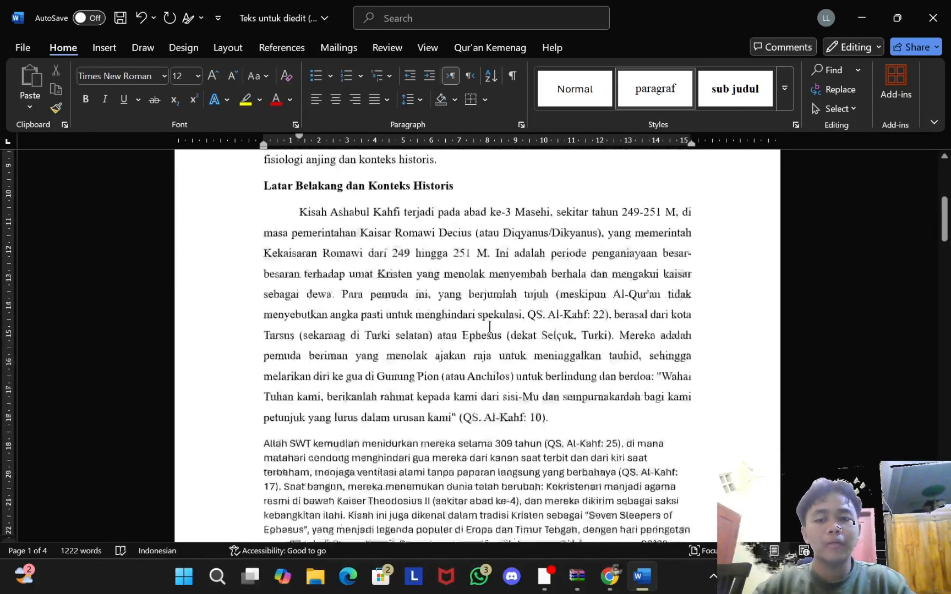
click(456, 353)
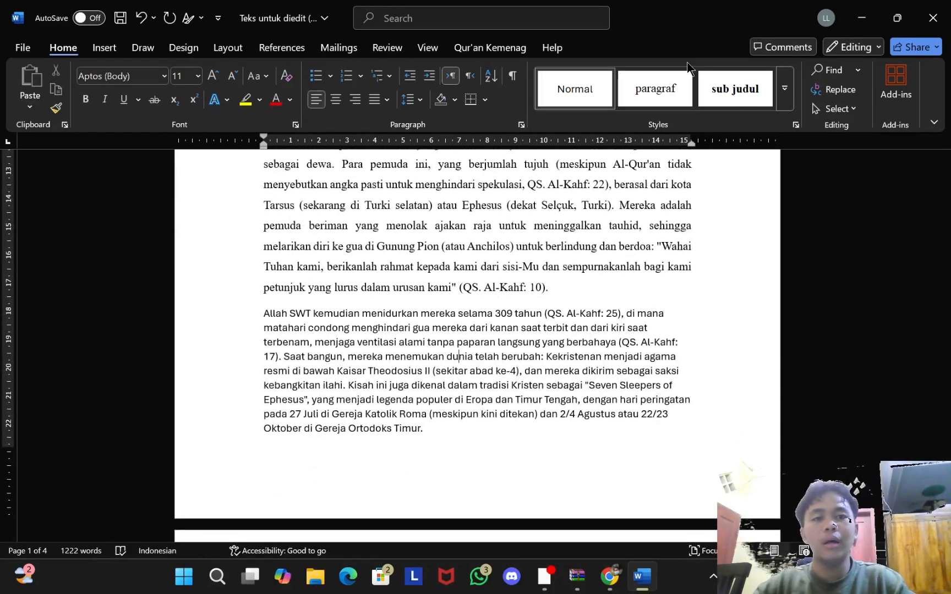
click(666, 73)
scroll(333, 392, down, 4)
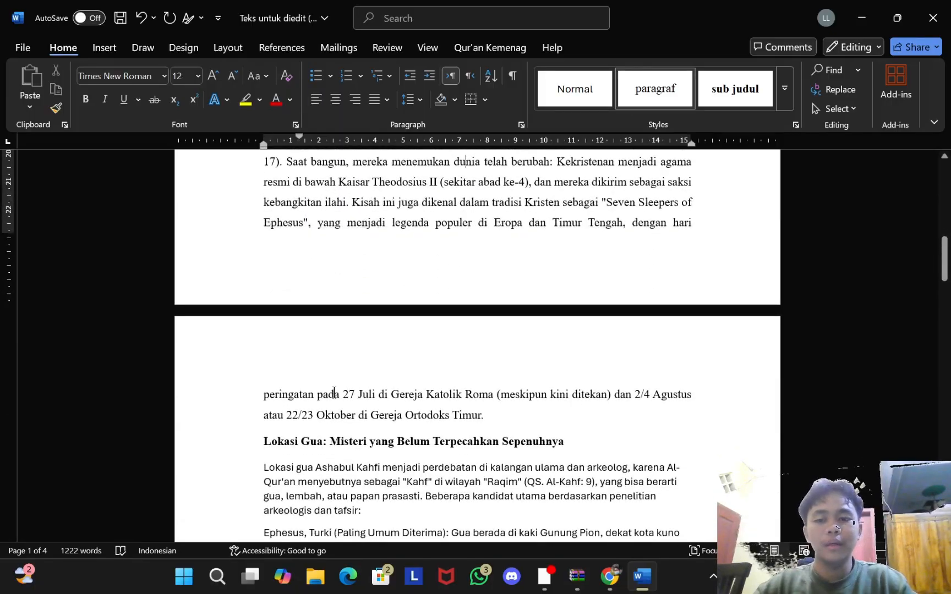
scroll(499, 290, down, 1)
click(408, 424)
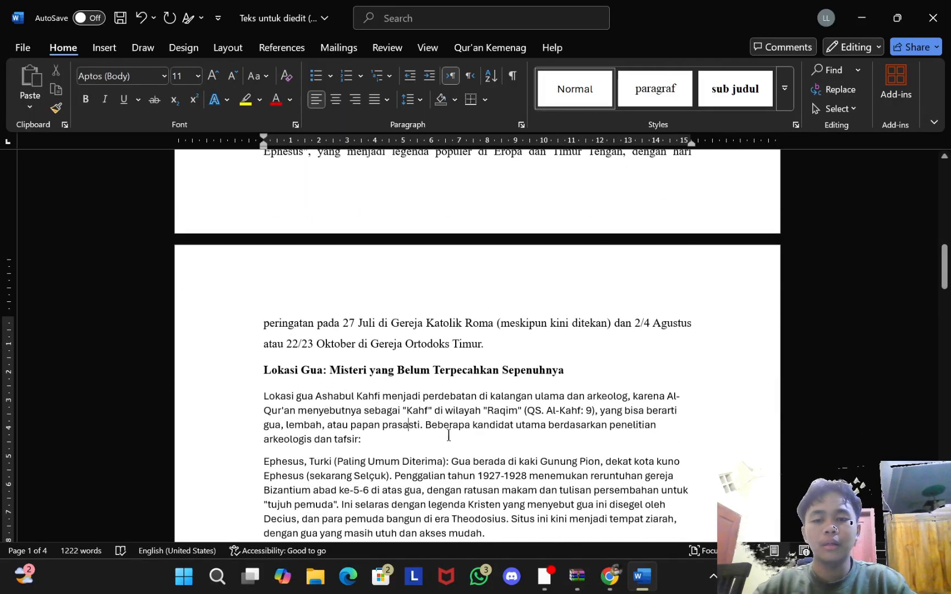
click(655, 77)
scroll(217, 363, down, 4)
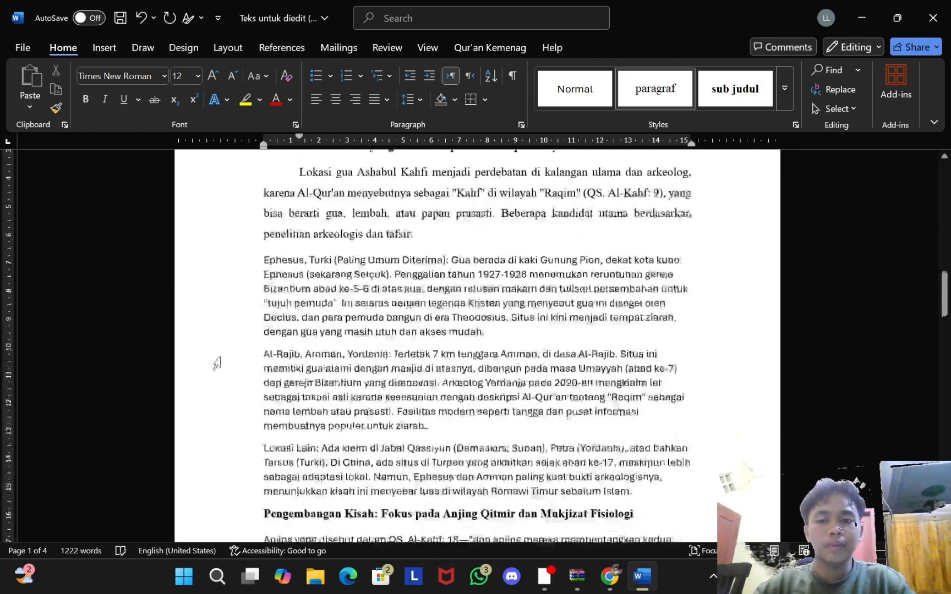
click(355, 306)
click(672, 83)
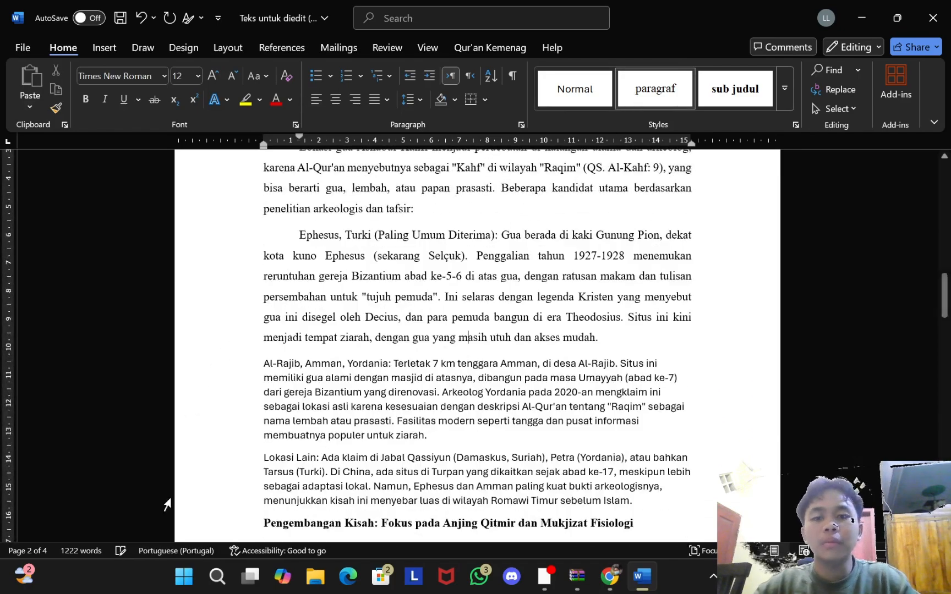
Step: Style the Al-Rajib, Lokasi Lain, Qitmir and Data tambahan paragraphs as paragraf
click(470, 406)
click(656, 87)
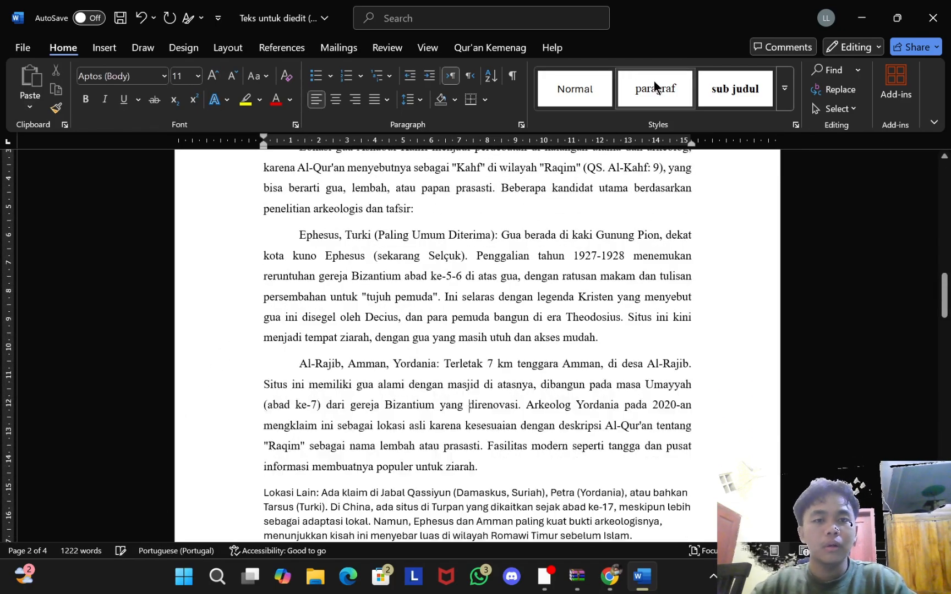
click(495, 494)
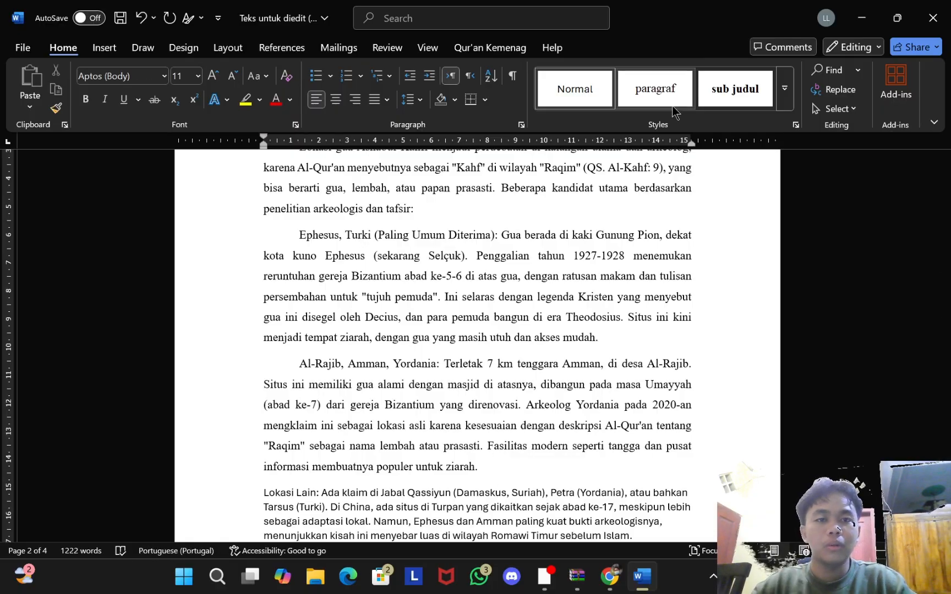
click(655, 88)
scroll(566, 267, down, 5)
scroll(565, 267, down, 1)
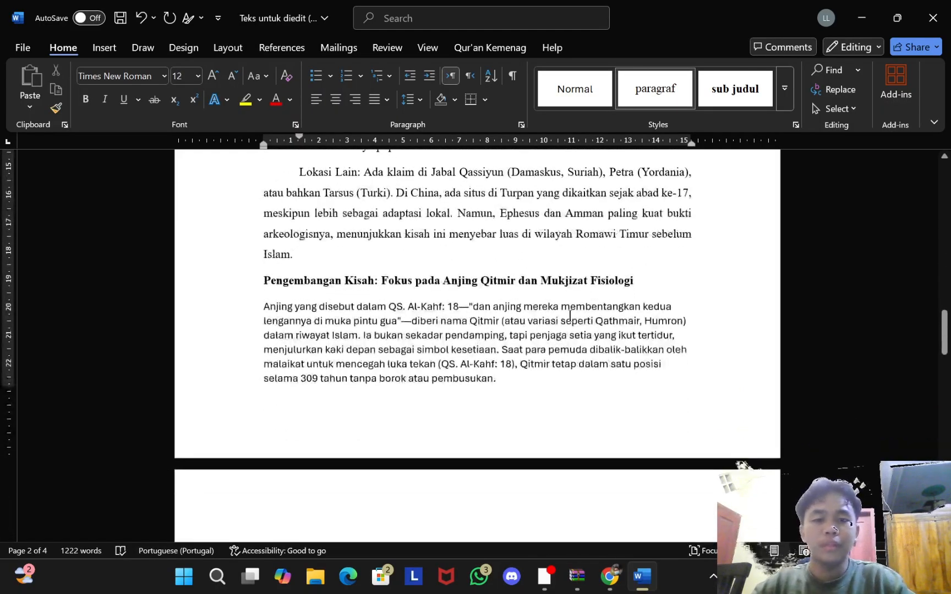
click(571, 321)
click(655, 105)
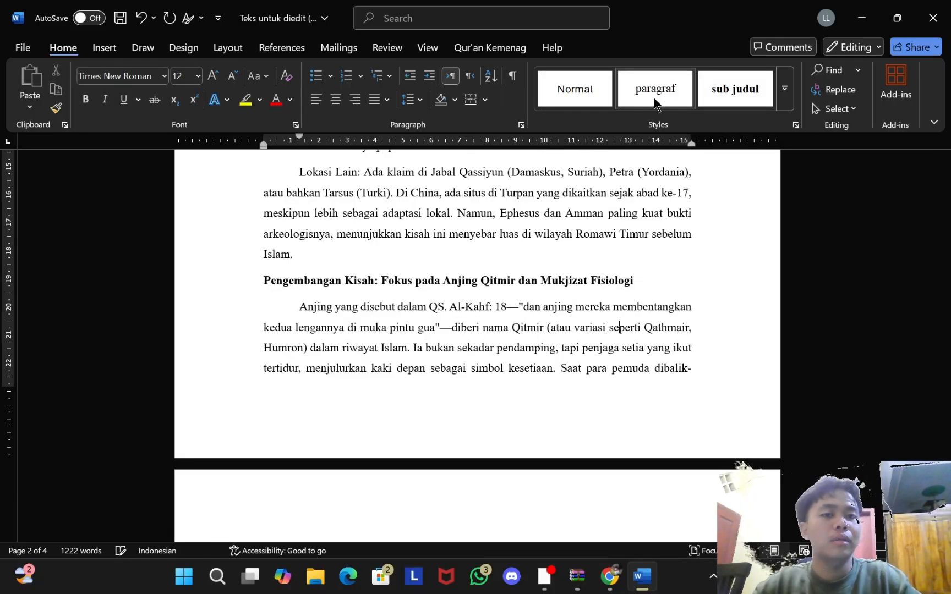
scroll(391, 428, down, 7)
click(448, 324)
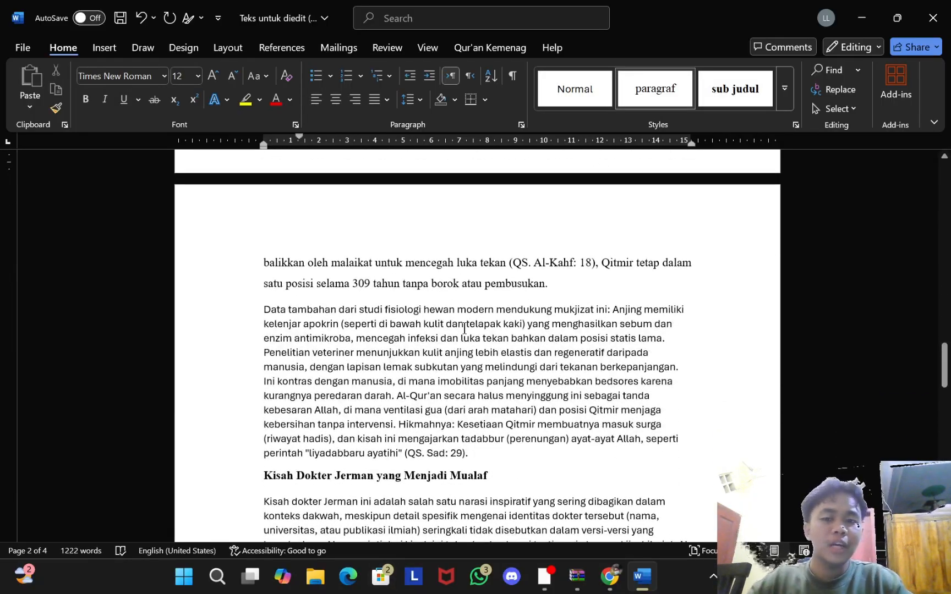
click(655, 88)
Step: Style the Kisah dokter Jerman, Cerita tersebut, Sebagai and Namun paragraphs as paragraf
scroll(441, 389, down, 2)
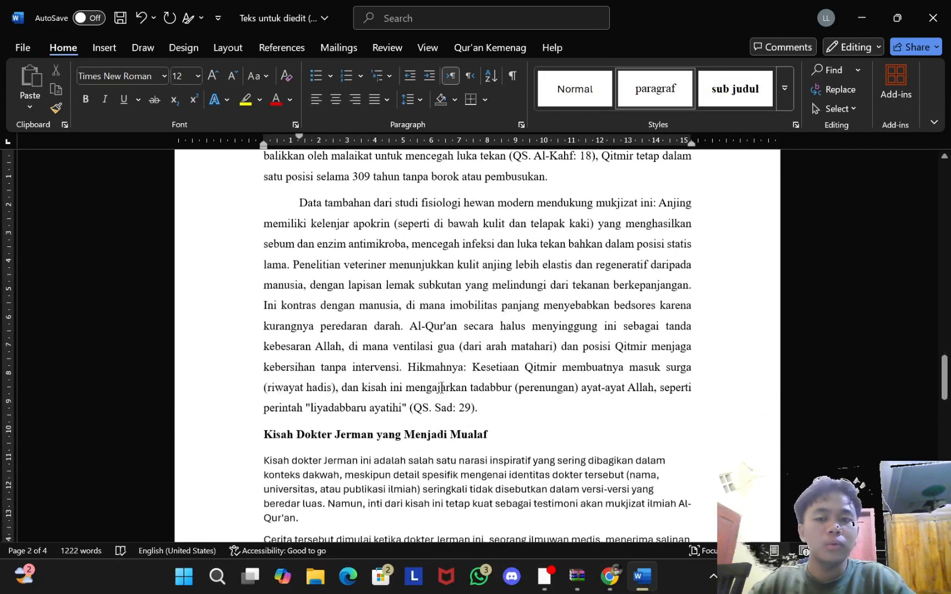
click(428, 471)
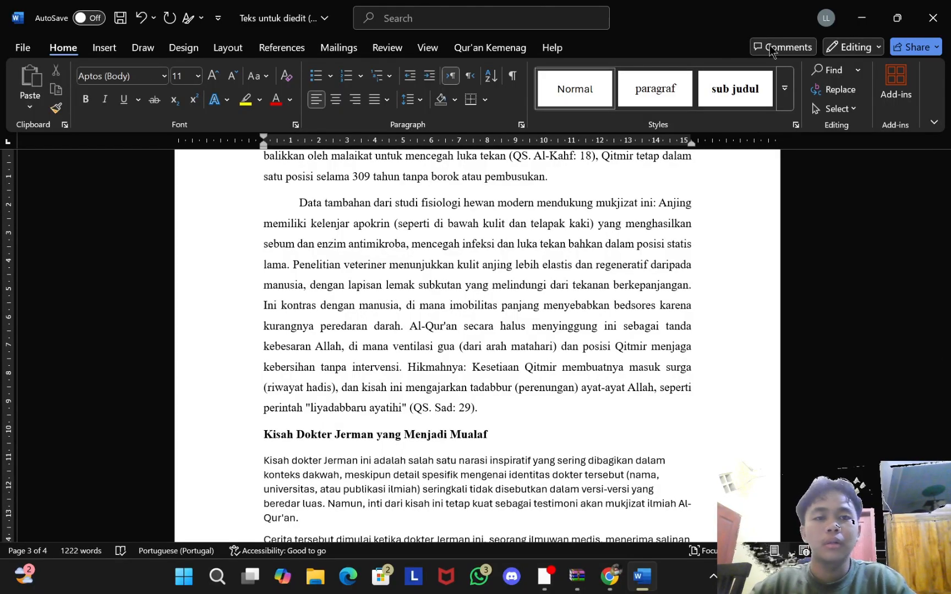
click(671, 85)
scroll(358, 420, down, 1)
scroll(358, 420, down, 2)
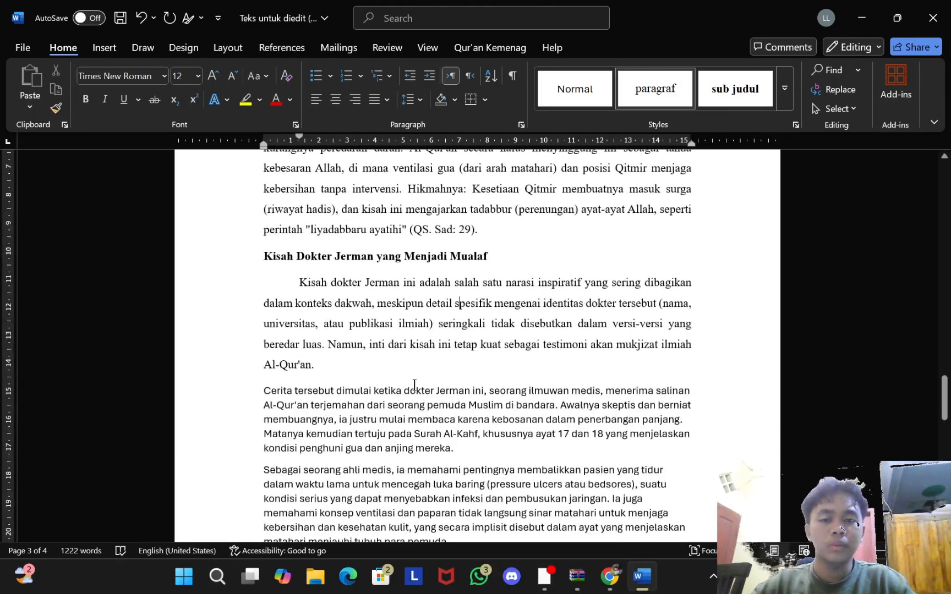
scroll(409, 394, down, 2)
click(641, 88)
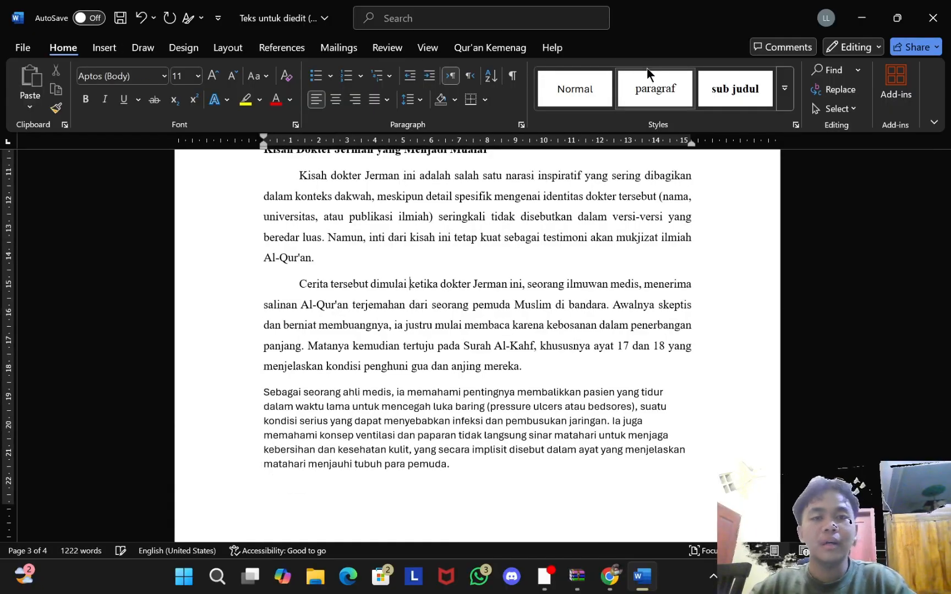
click(420, 450)
click(633, 92)
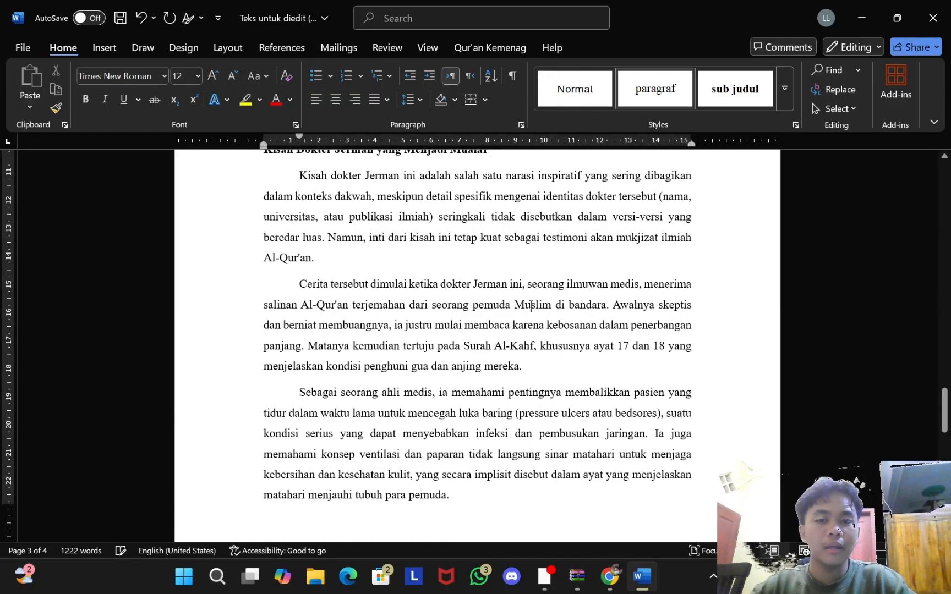
scroll(529, 308, down, 4)
click(400, 443)
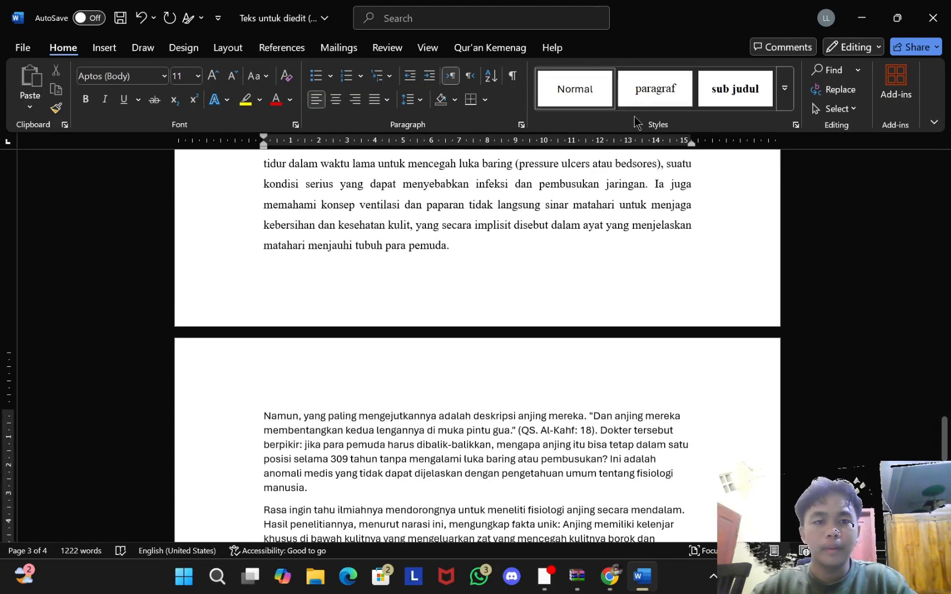
click(654, 89)
Step: Style the Rasa ingin tahu, Keselarasan, Kisah ini and closing Jika Anda paragraphs as paragraf
scroll(477, 330, down, 5)
click(422, 302)
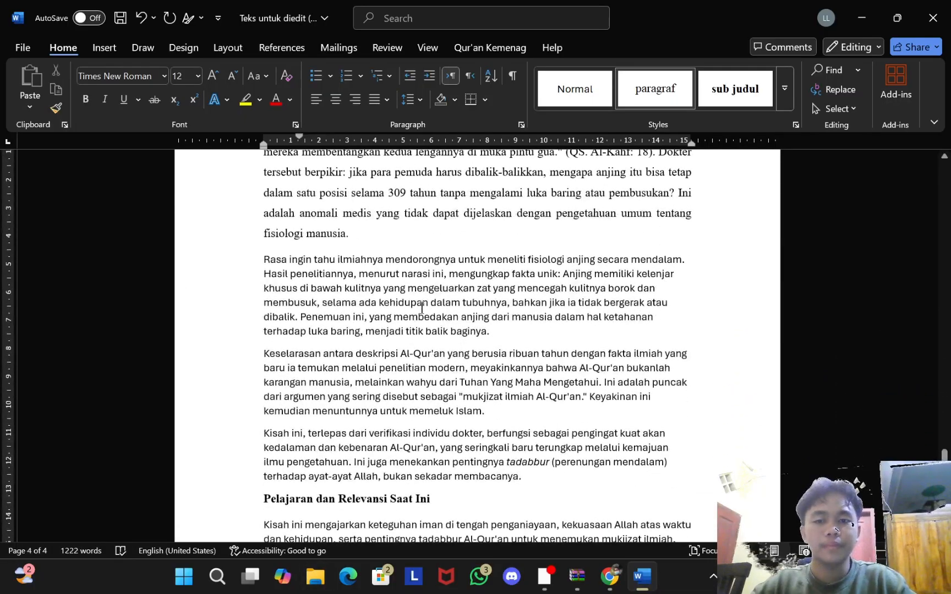
click(639, 108)
click(483, 425)
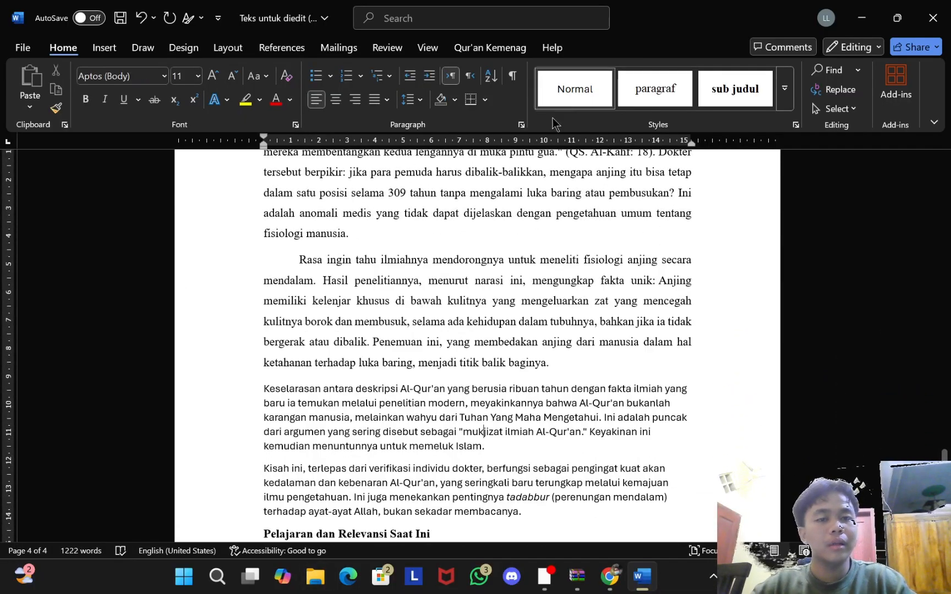
click(625, 80)
scroll(398, 472, down, 5)
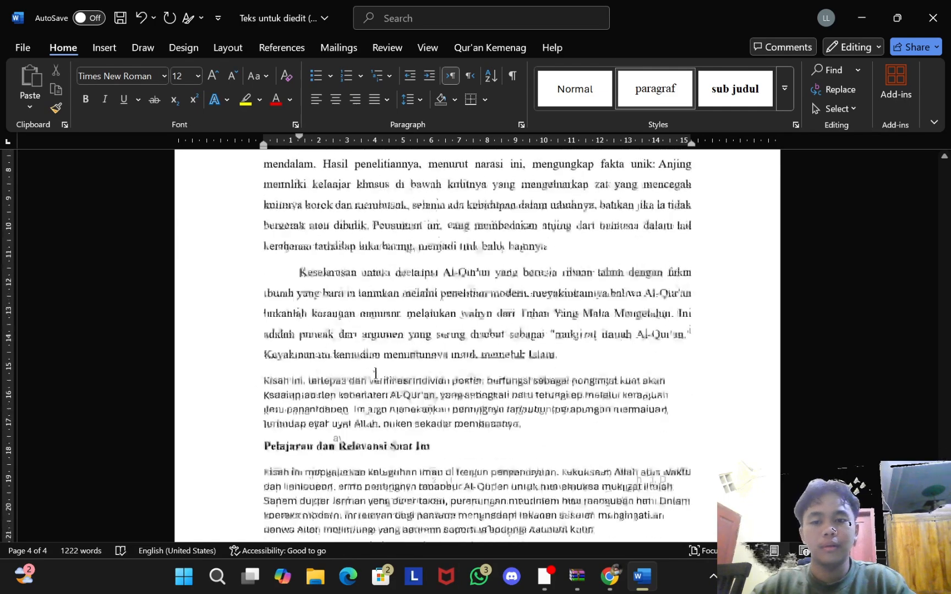
click(408, 227)
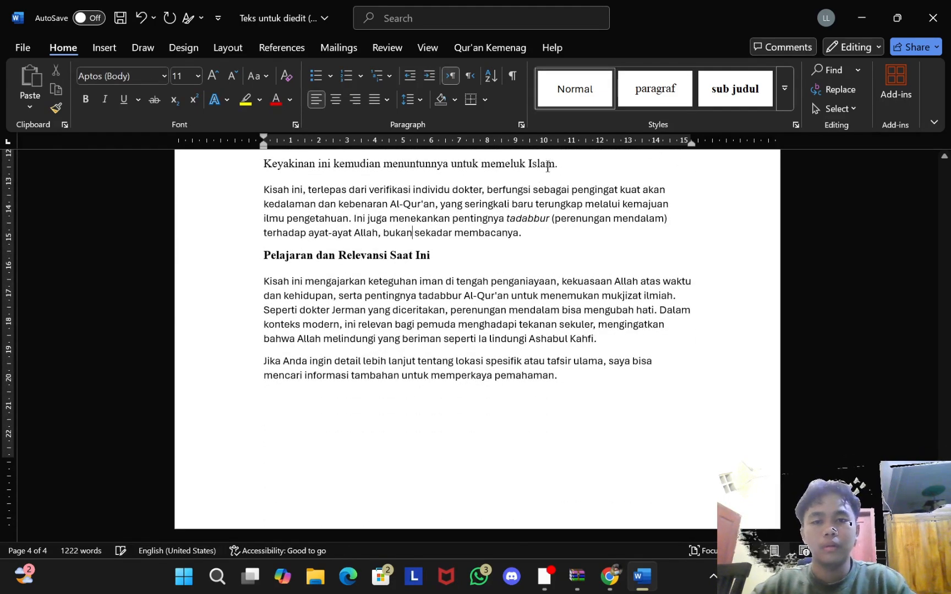
click(653, 96)
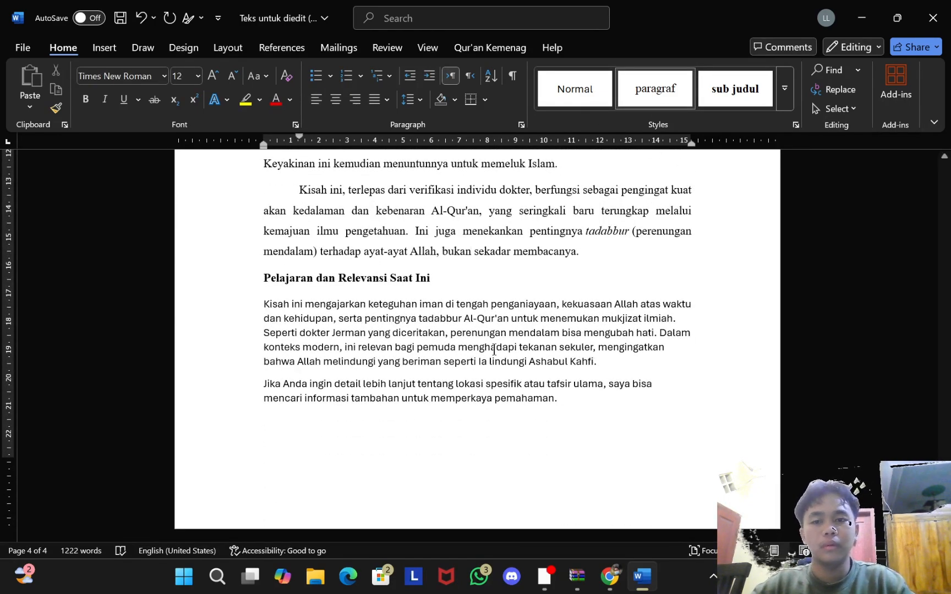
click(645, 92)
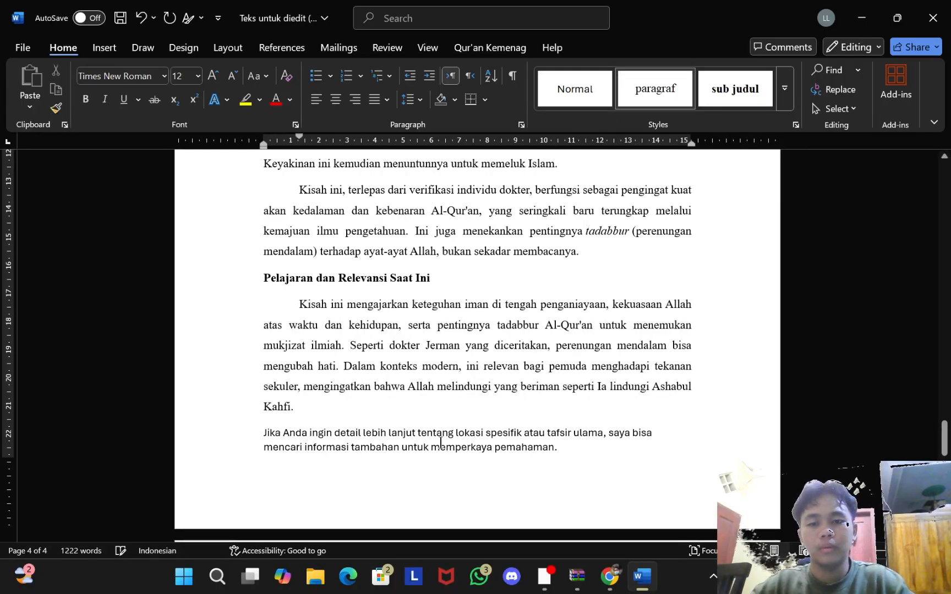
click(654, 91)
scroll(643, 161, down, 2)
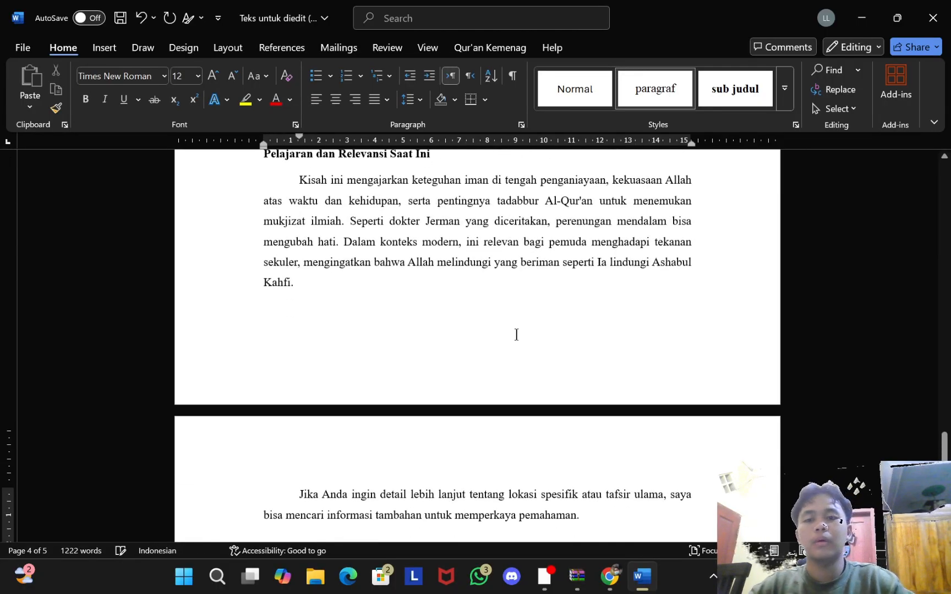
scroll(551, 292, up, 3)
scroll(550, 292, up, 20)
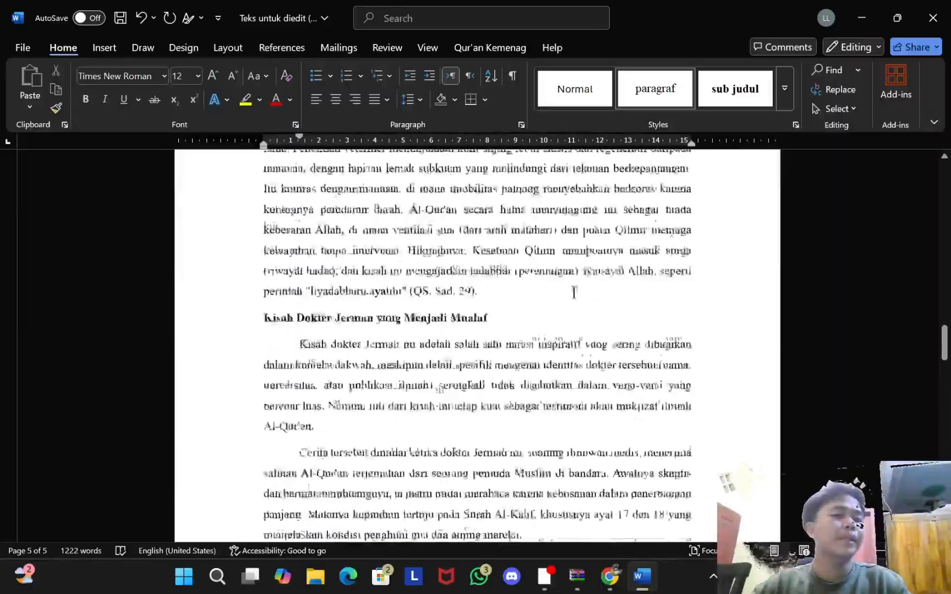
scroll(567, 296, up, 15)
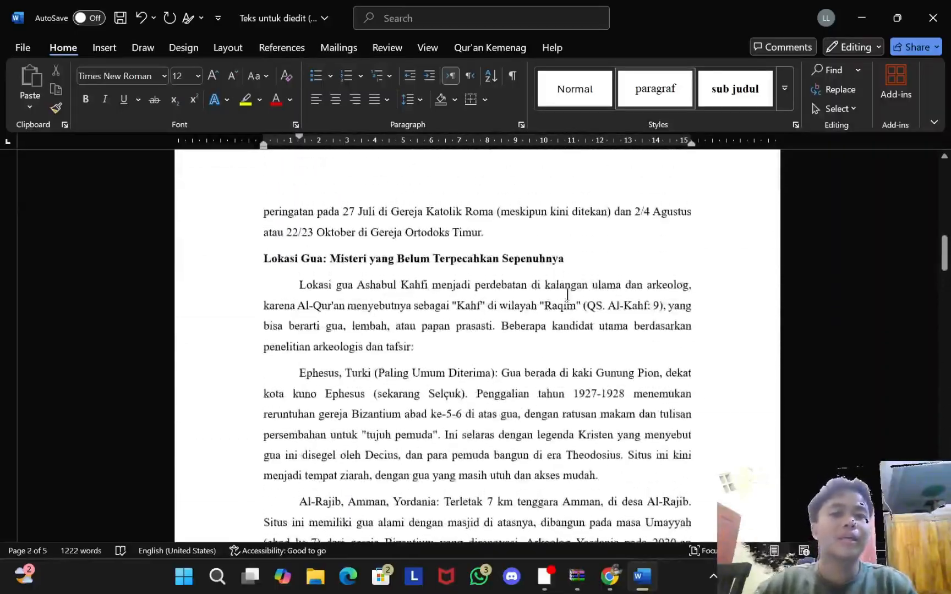
Step: Close the Word window and choose Don't Save for the 5-page essay
scroll(568, 292, up, 3)
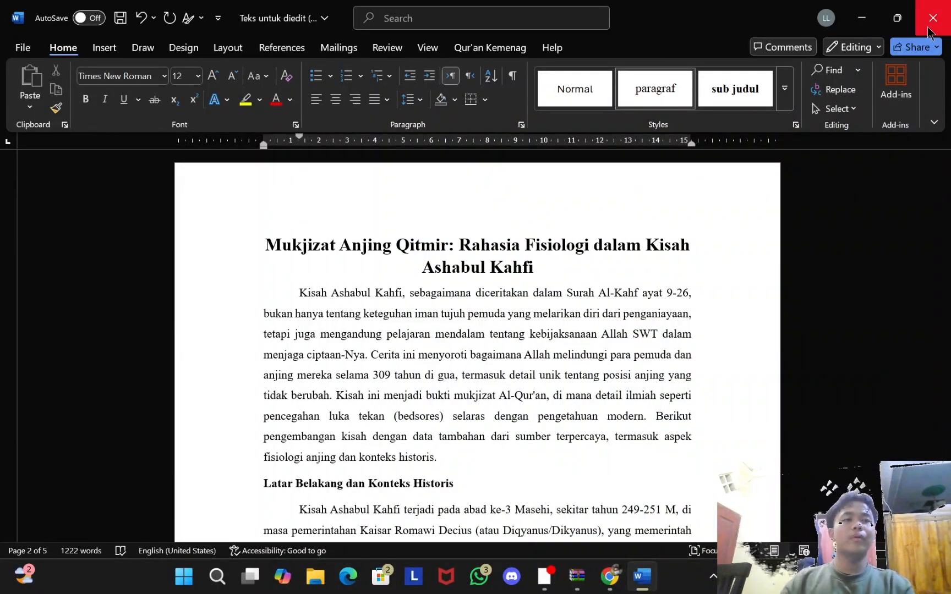
click(932, 19)
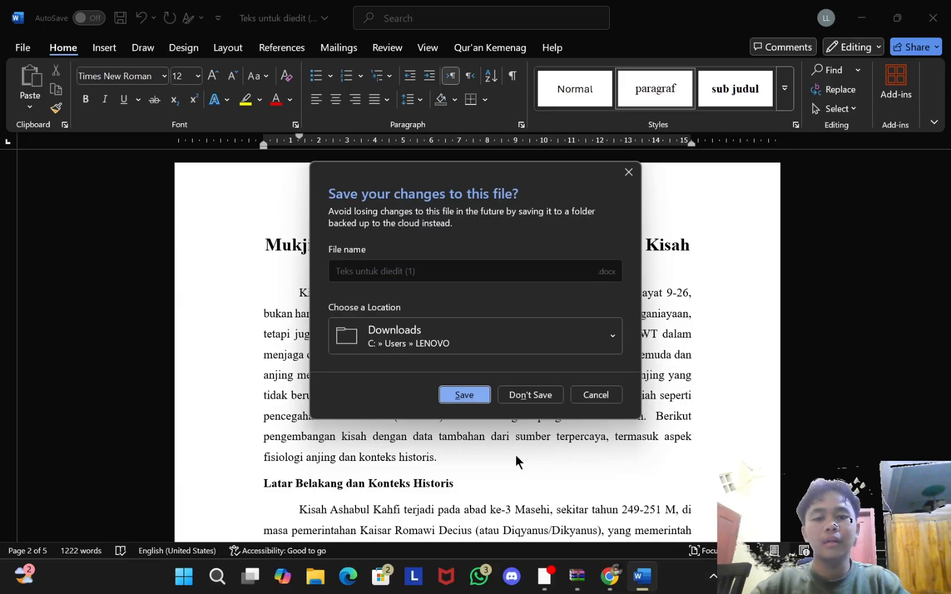
click(530, 395)
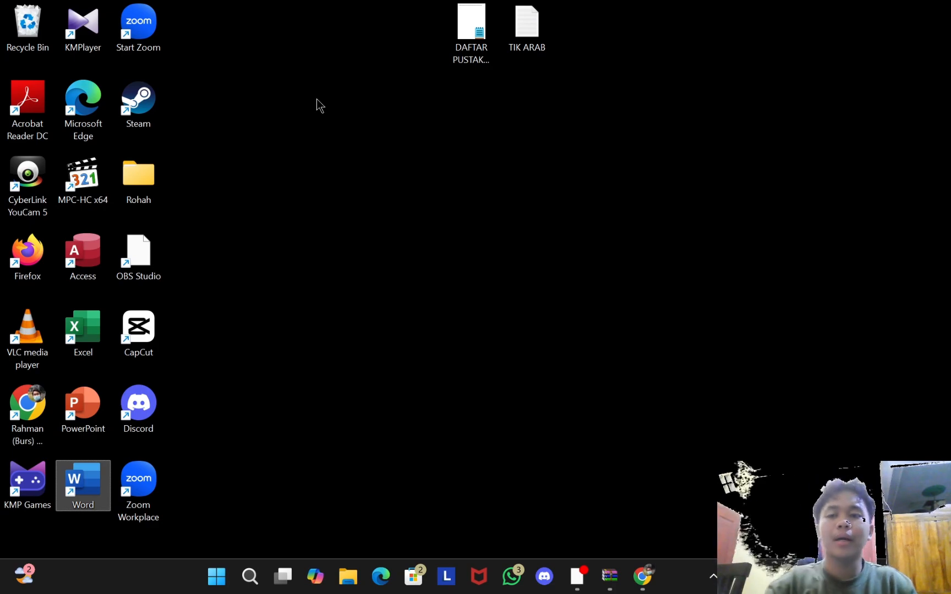
Step: Launch Chrome and search Google for 'download quran kemenag'
double_click(26, 406)
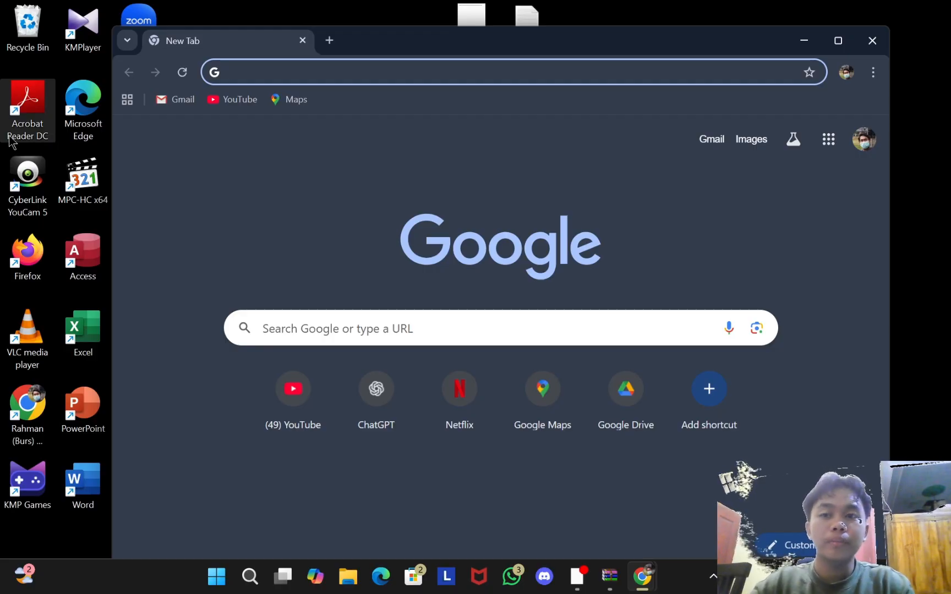
text(downlo)
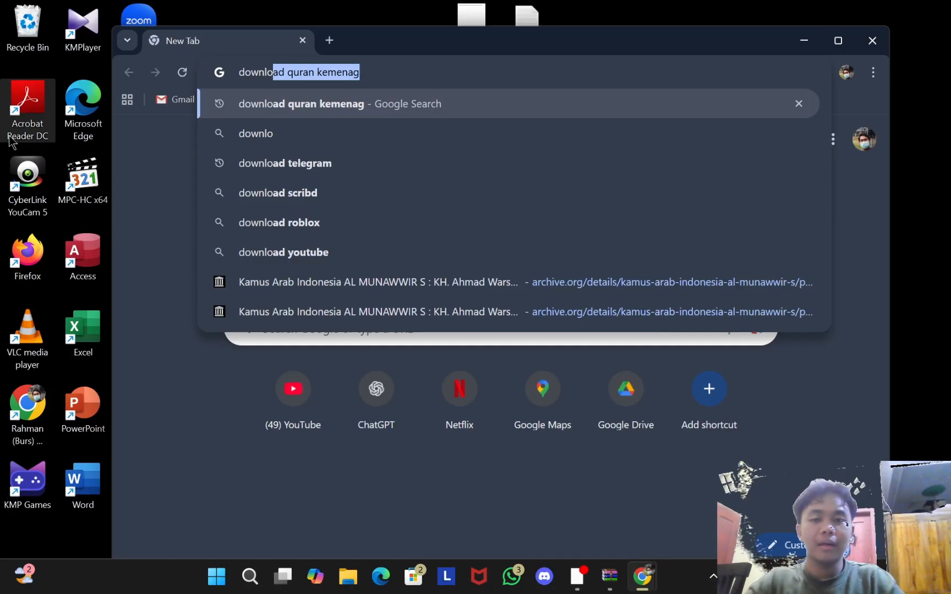
key(Return)
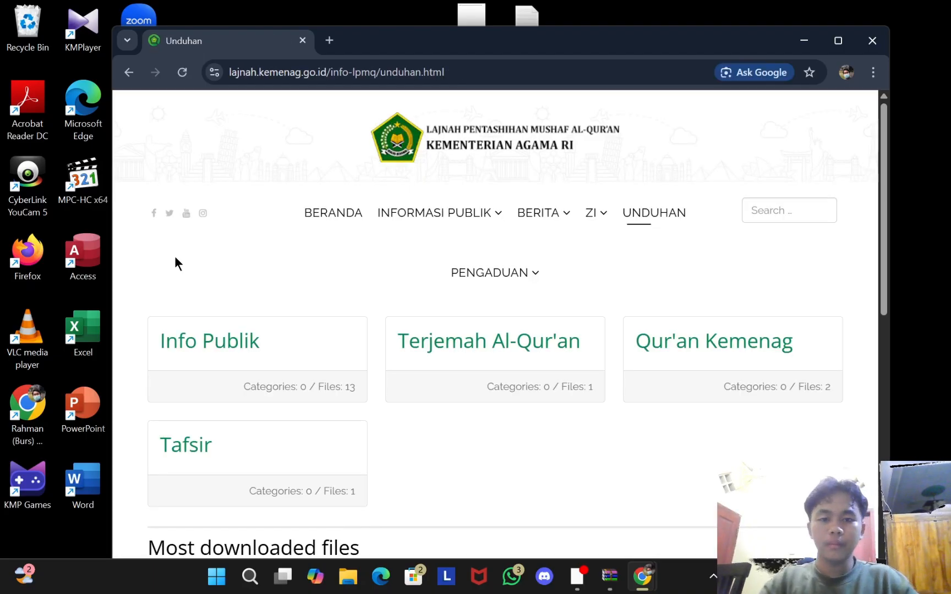
Step: Go to the LPMQ site's Unduhan page and its Qur'an Kemenag category
mouse_move(394, 206)
scroll(396, 210, down, 4)
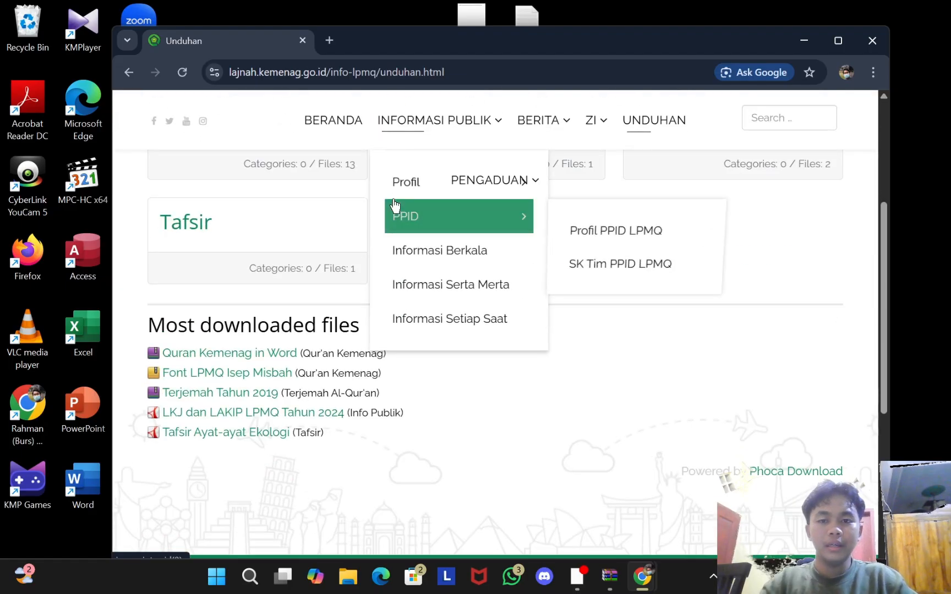
scroll(407, 217, up, 4)
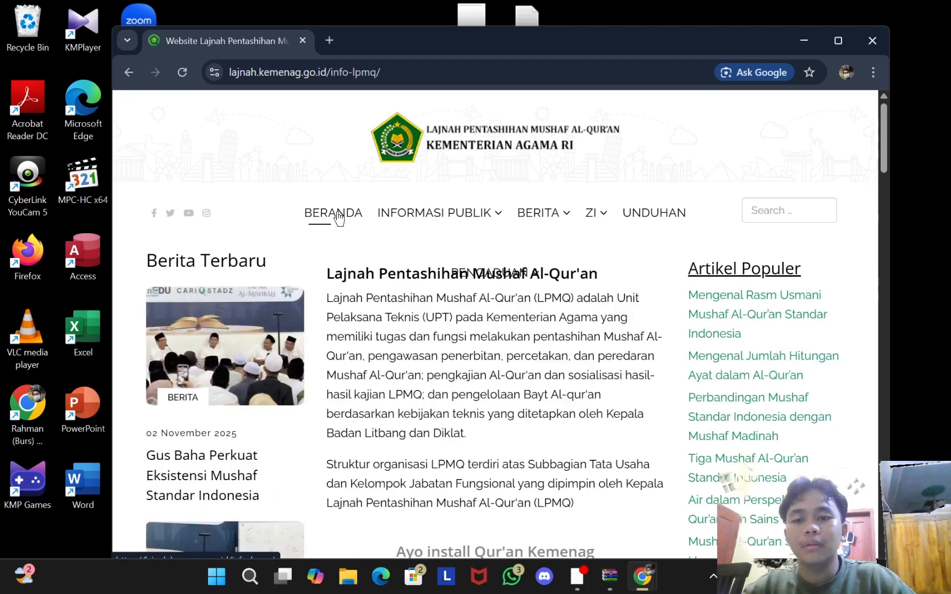
click(665, 216)
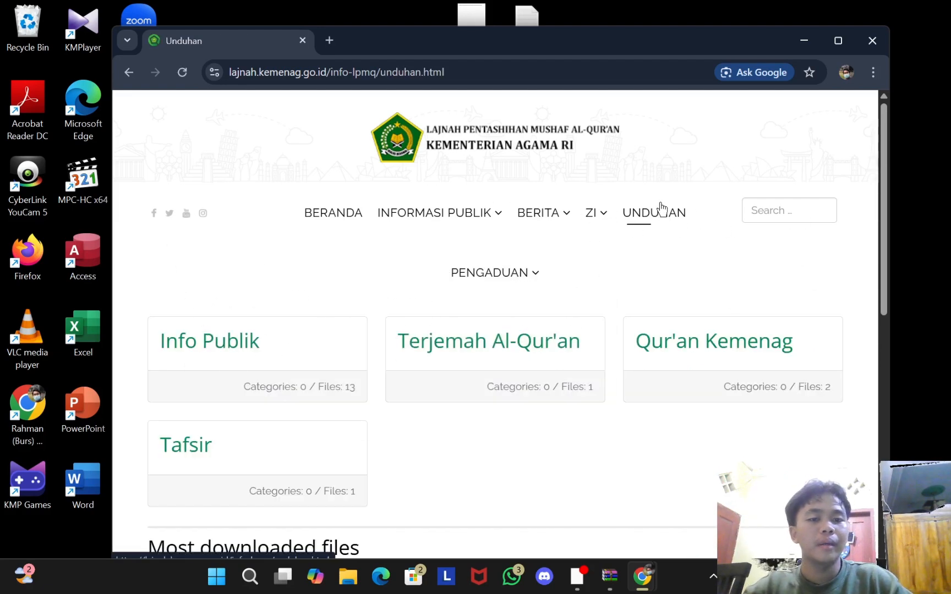
click(740, 342)
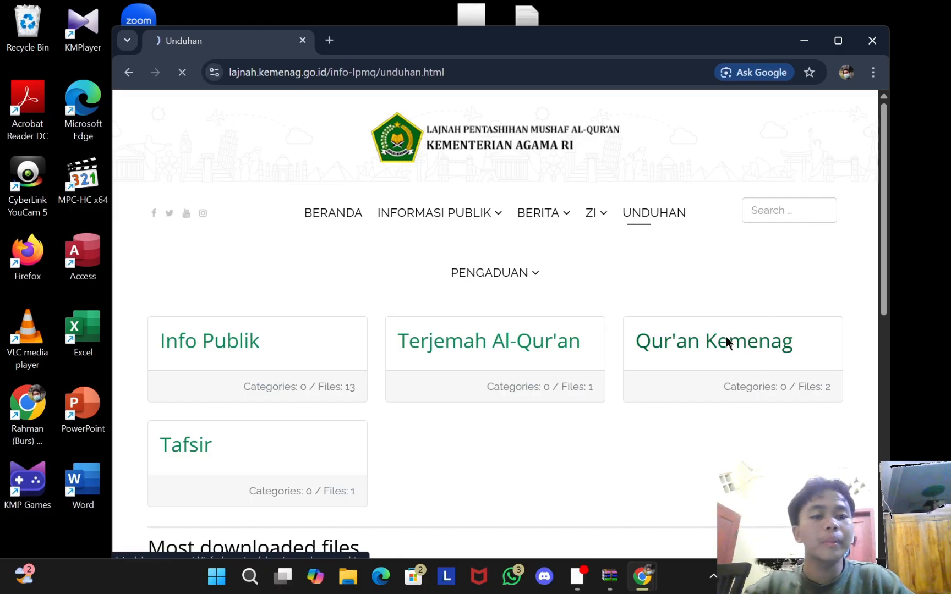
Step: Download QKIW 2023.rar and LPMQ IsepMisbah.zip, then show Chrome's recent downloads
scroll(307, 344, down, 6)
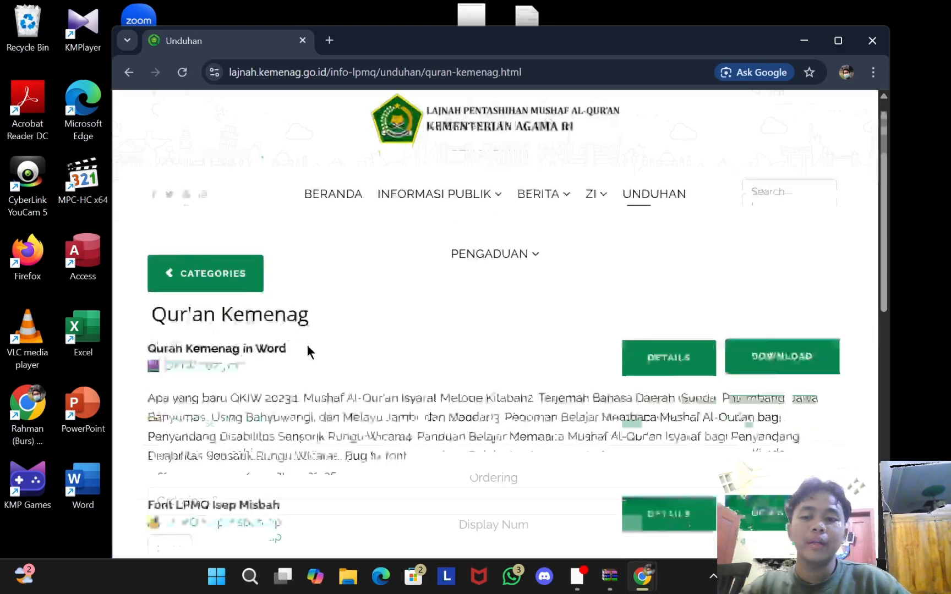
scroll(312, 335, up, 4)
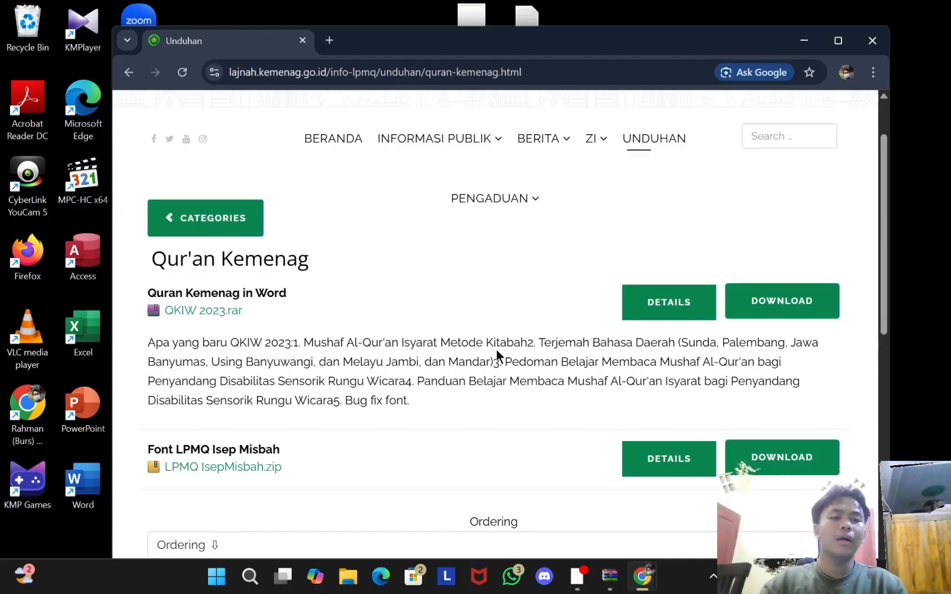
click(762, 303)
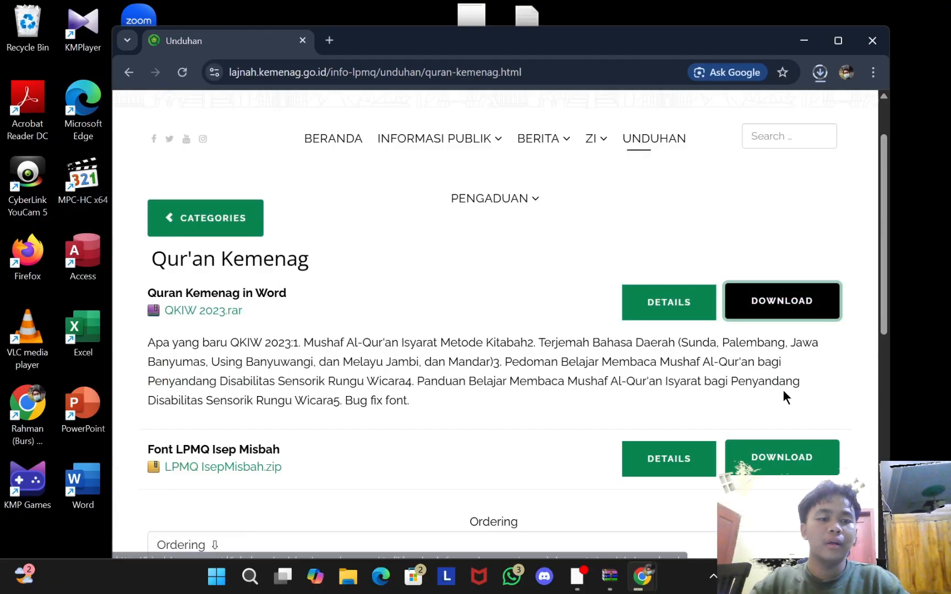
click(762, 461)
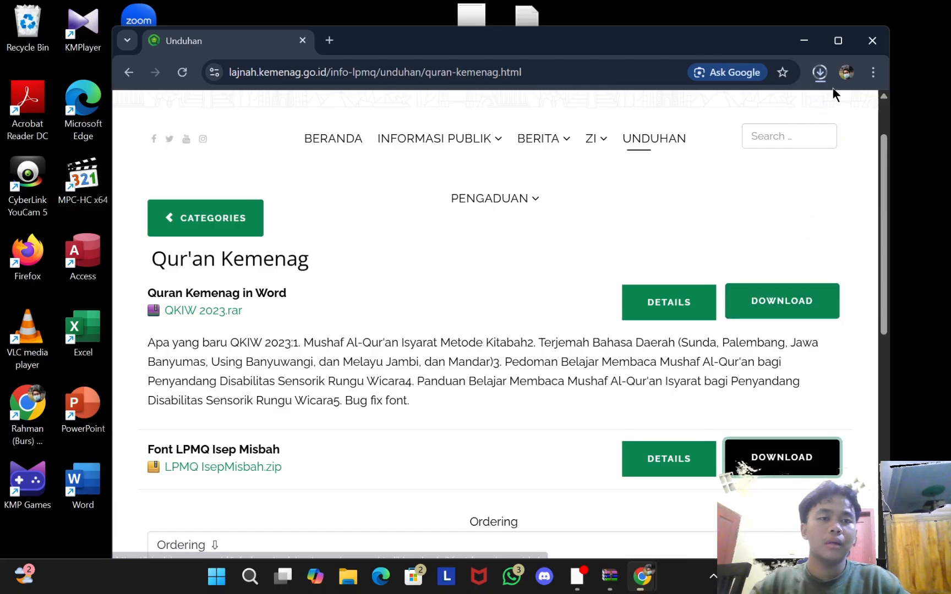
click(818, 73)
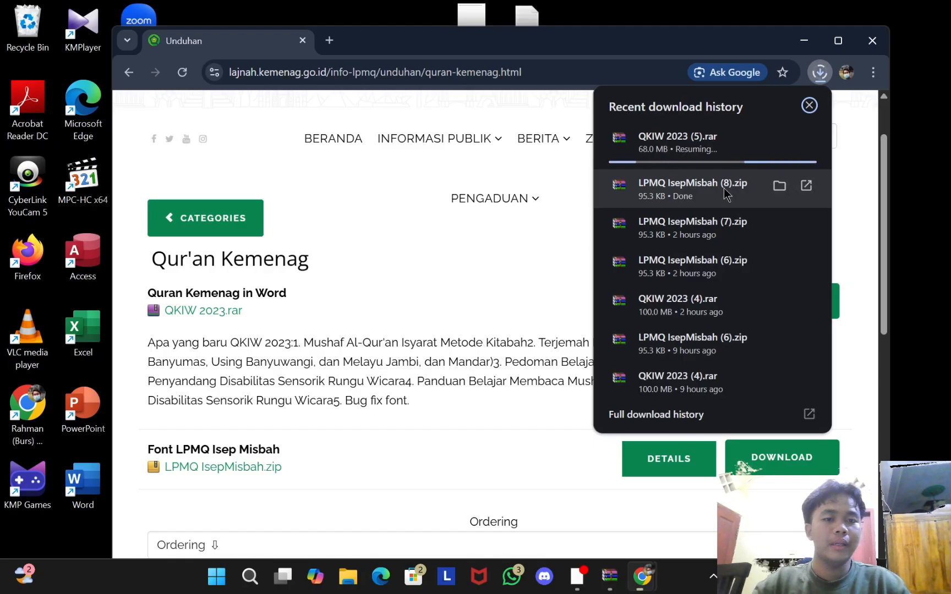
Step: Open LPMQ IsepMisbah (8).zip in WinRAR and install LPMQ IsepMisbah.ttf, dismissing the already-installed prompt
click(779, 186)
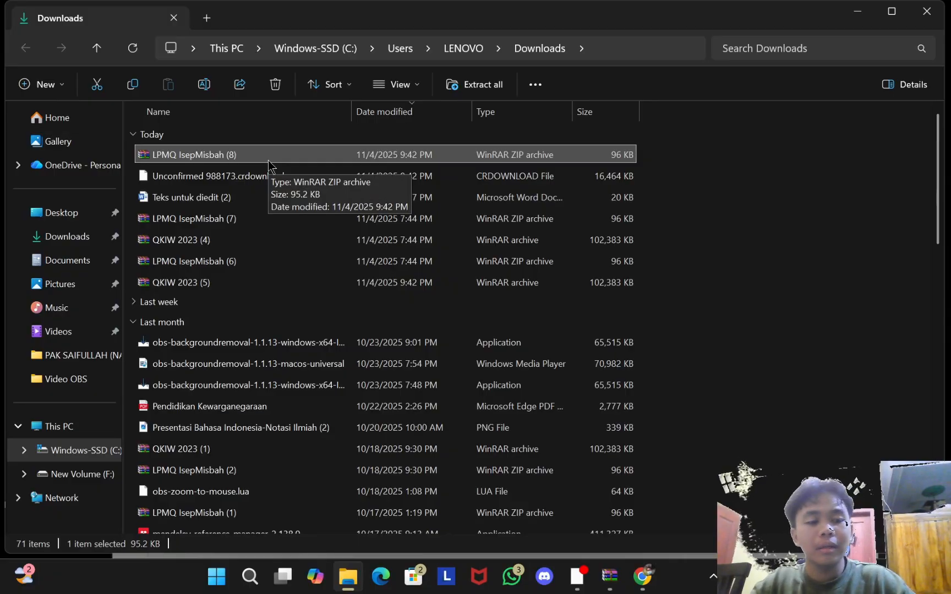
double_click(286, 154)
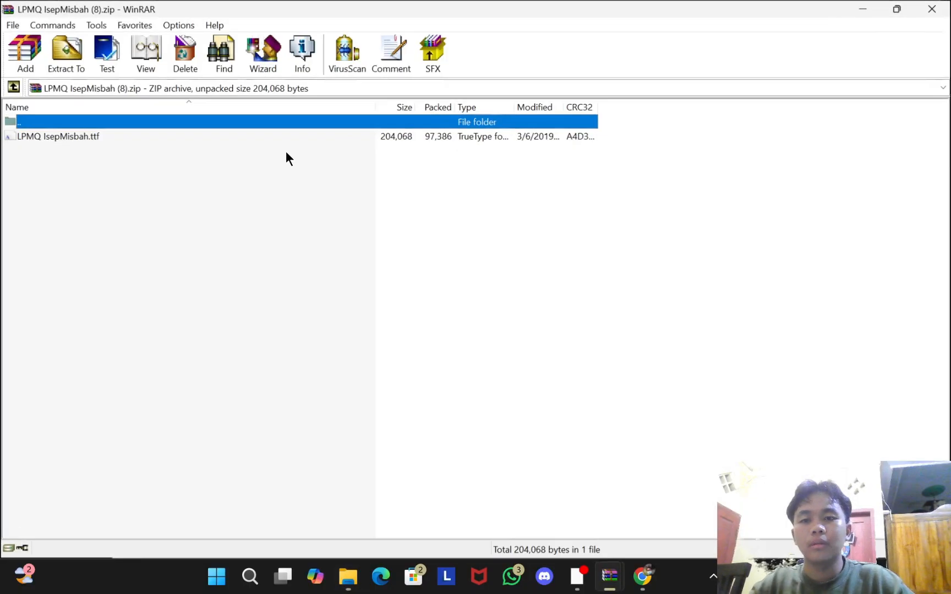
double_click(64, 136)
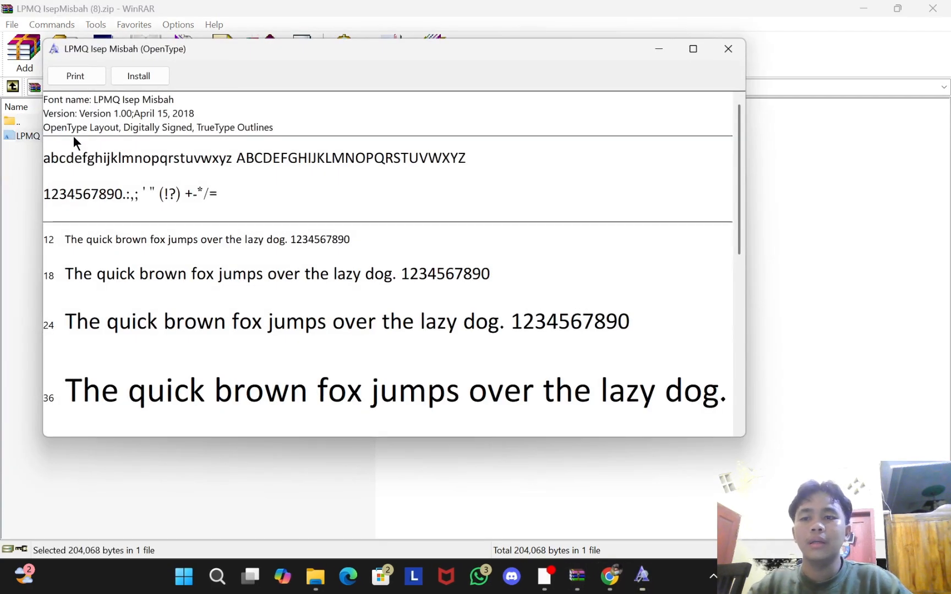
click(150, 80)
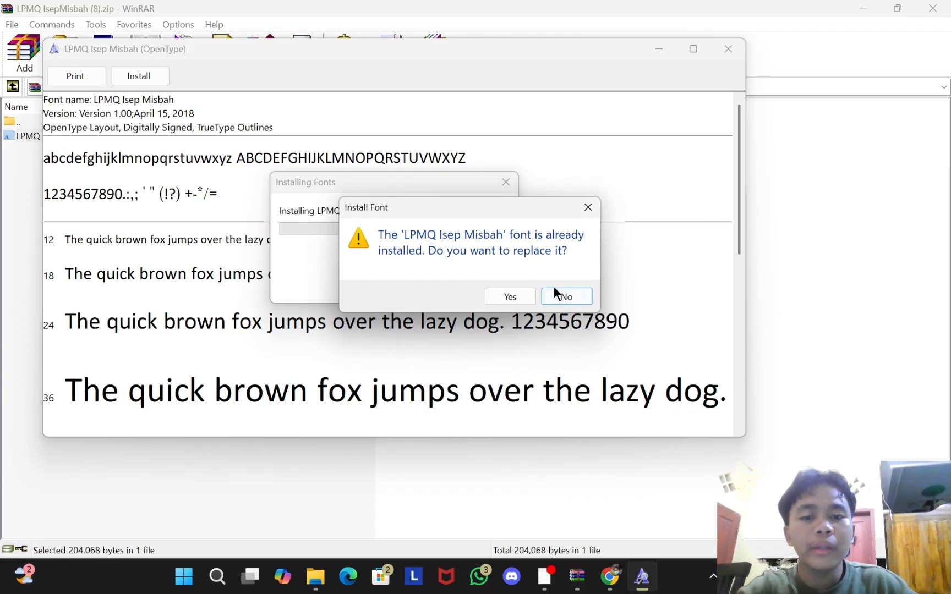
click(522, 297)
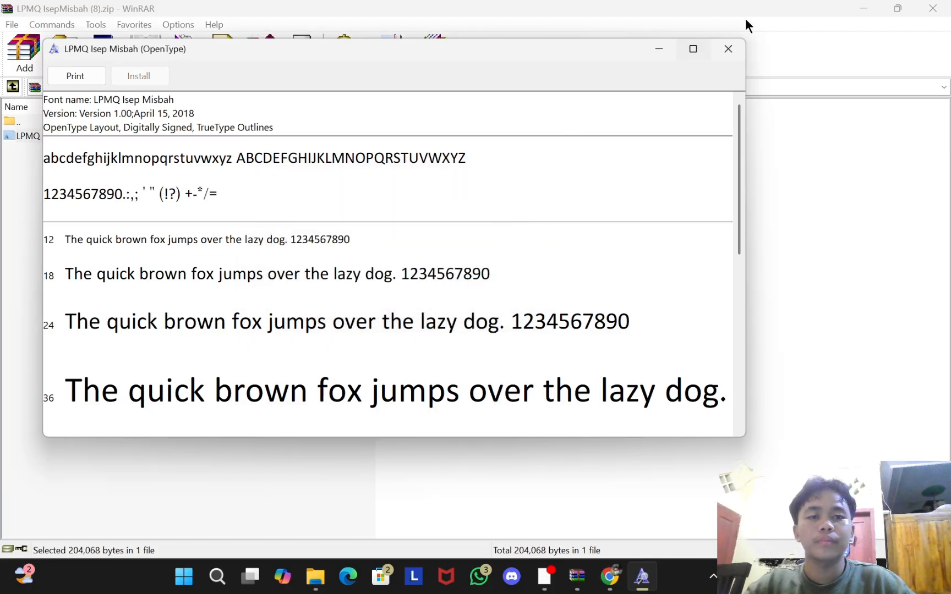
Step: Close the font preview, WinRAR and the Downloads folder, then show Chrome's recent downloads
click(715, 49)
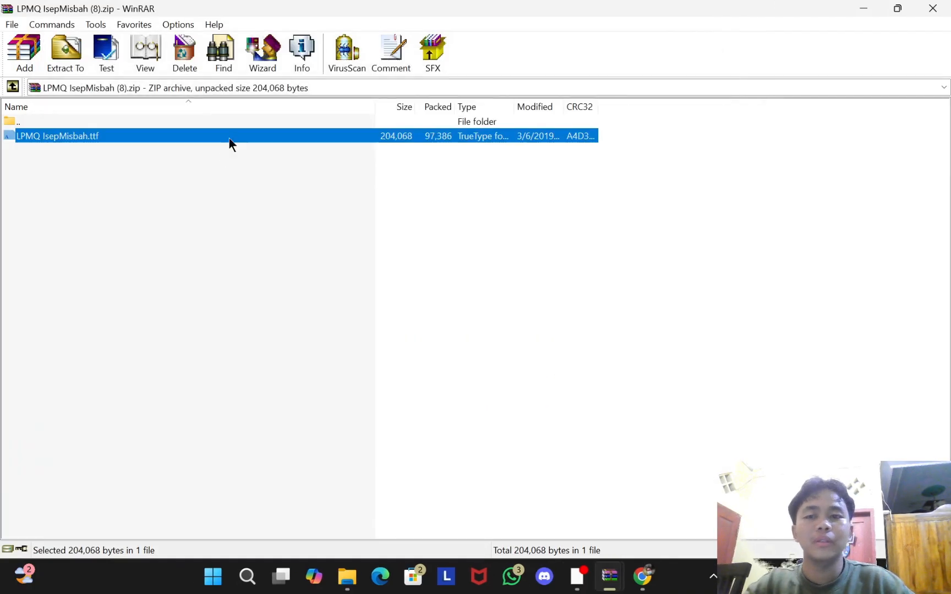
click(922, 7)
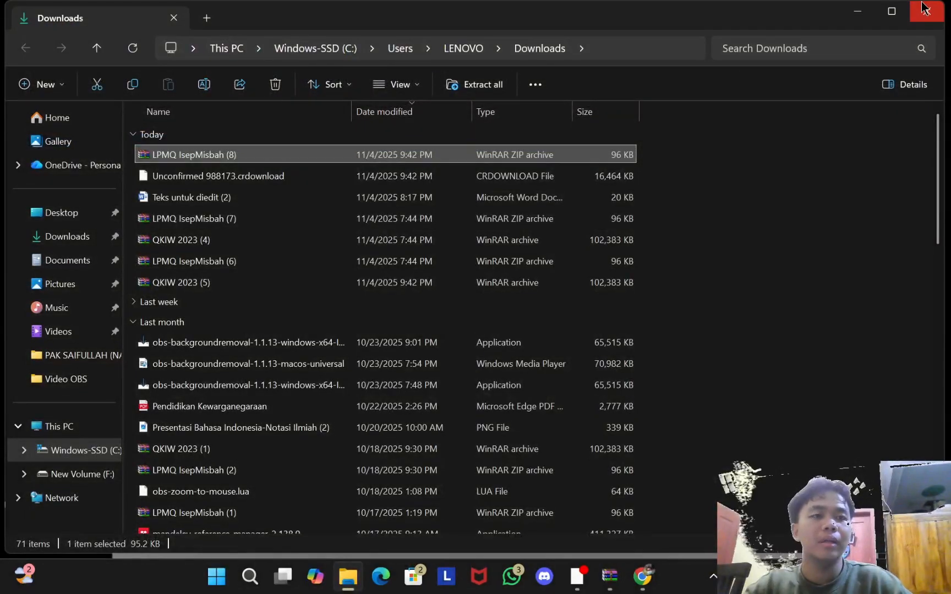
click(923, 8)
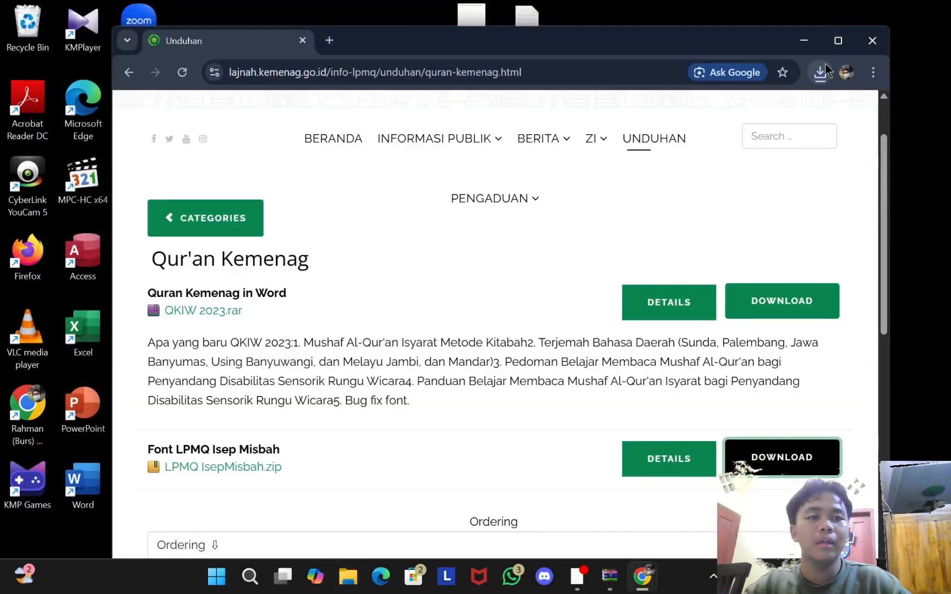
click(822, 70)
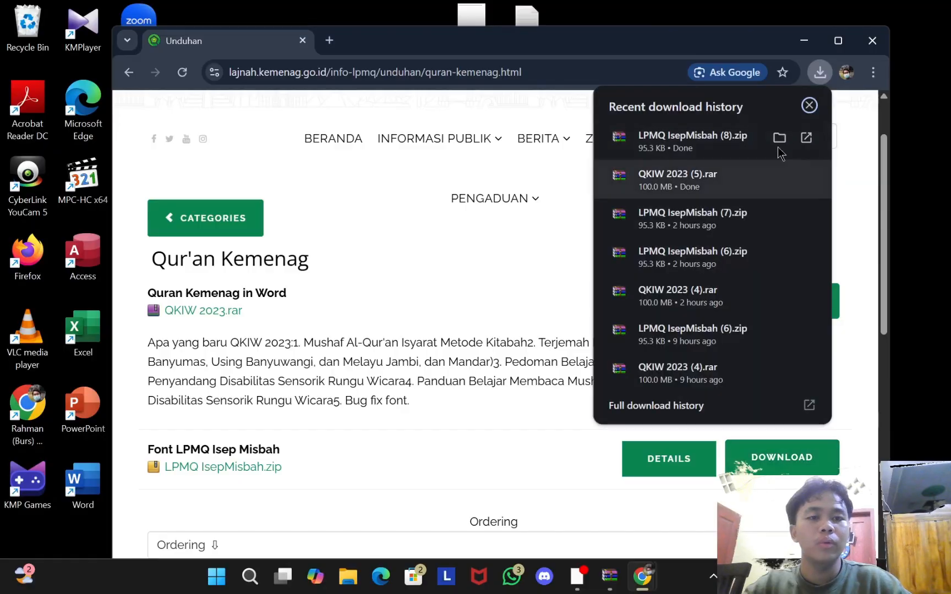
Step: Reinstall LPMQ IsepMisbah.ttf from the LPMQ IsepMisbah (8) archive, replacing the existing font
click(778, 145)
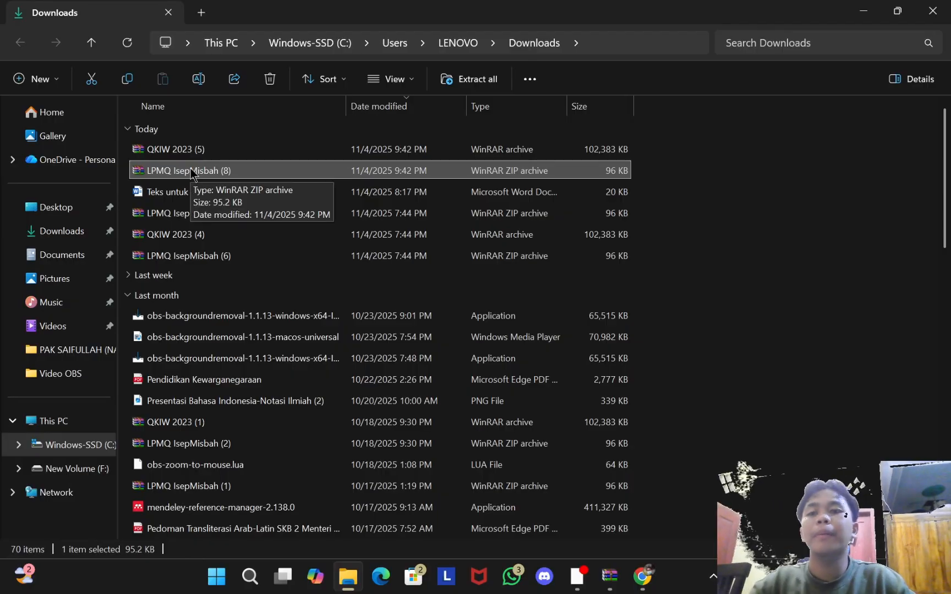
click(190, 170)
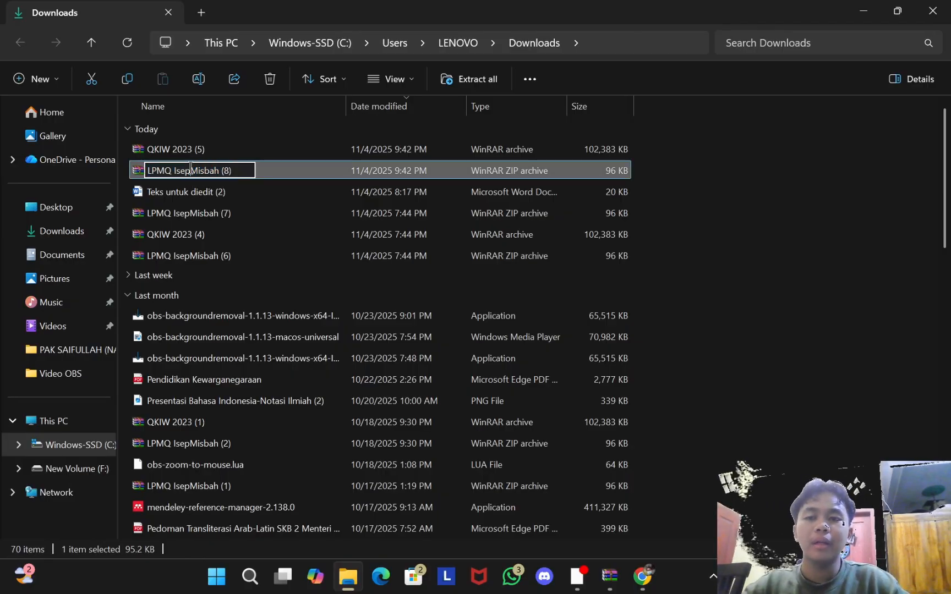
click(191, 170)
double_click(271, 175)
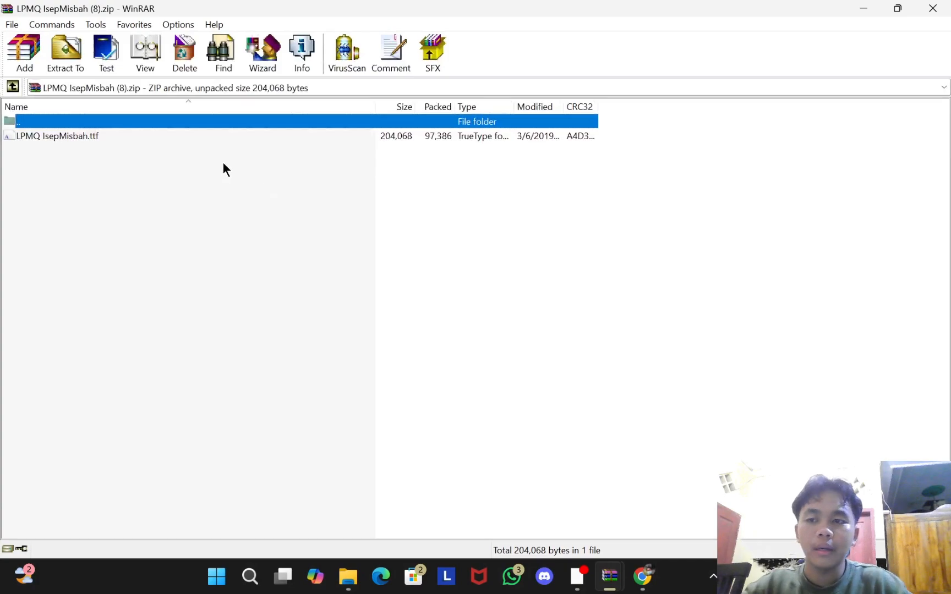
double_click(122, 138)
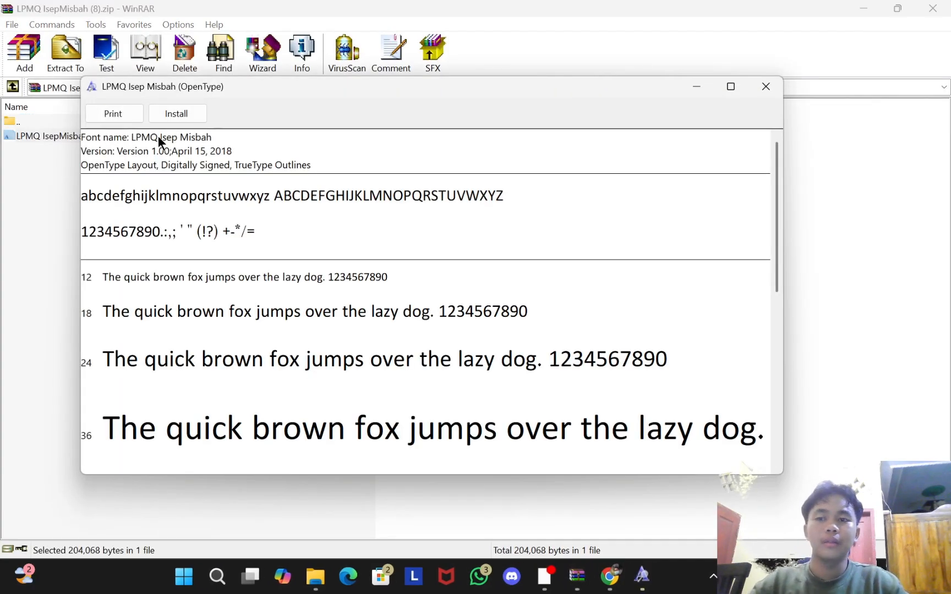
click(175, 110)
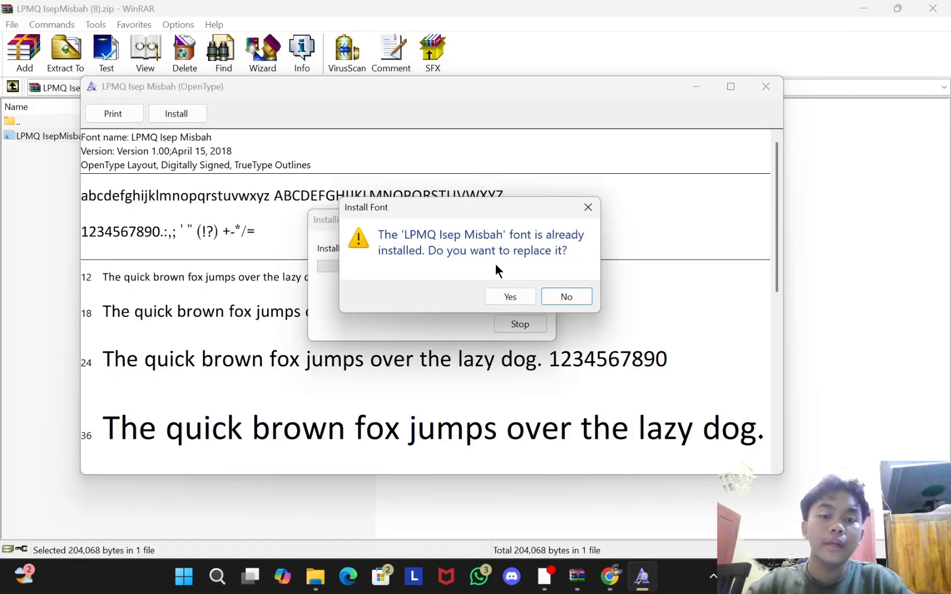
click(511, 297)
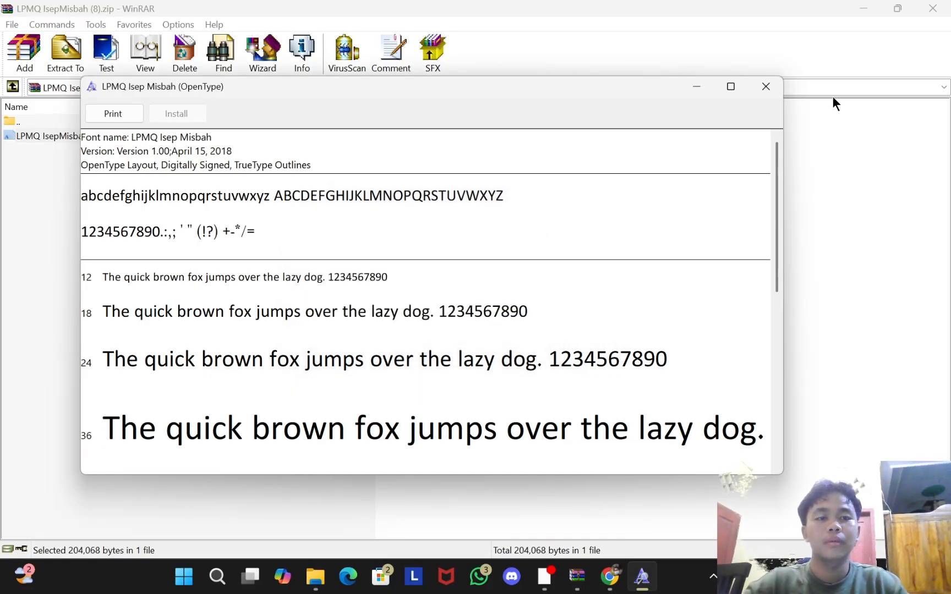
Step: Close the font preview, the WinRAR archive and the Downloads folder
click(773, 91)
click(934, 9)
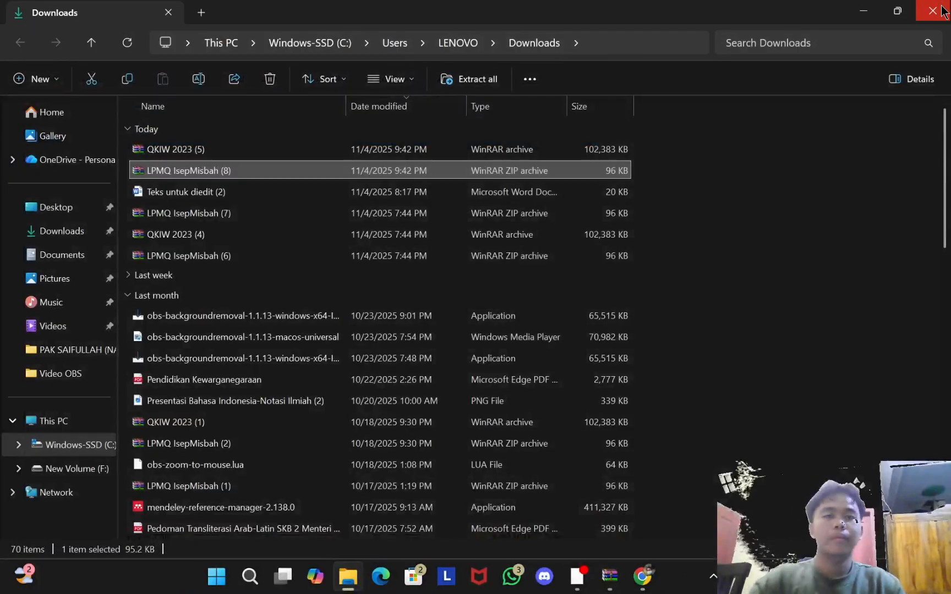
click(941, 7)
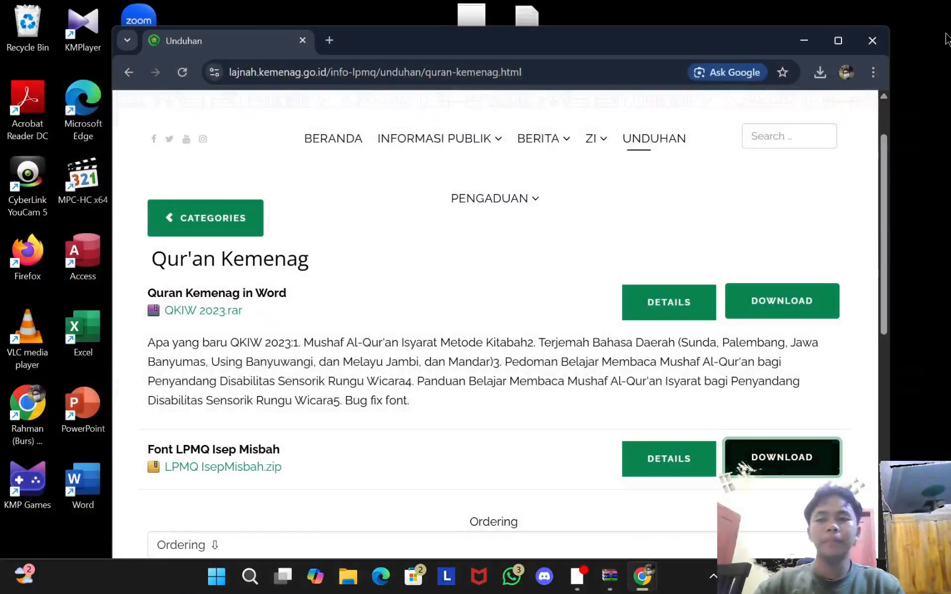
Step: Close Chrome, start a blank Word document, and open the Qur'an Kemenag add-in's surah list
click(875, 44)
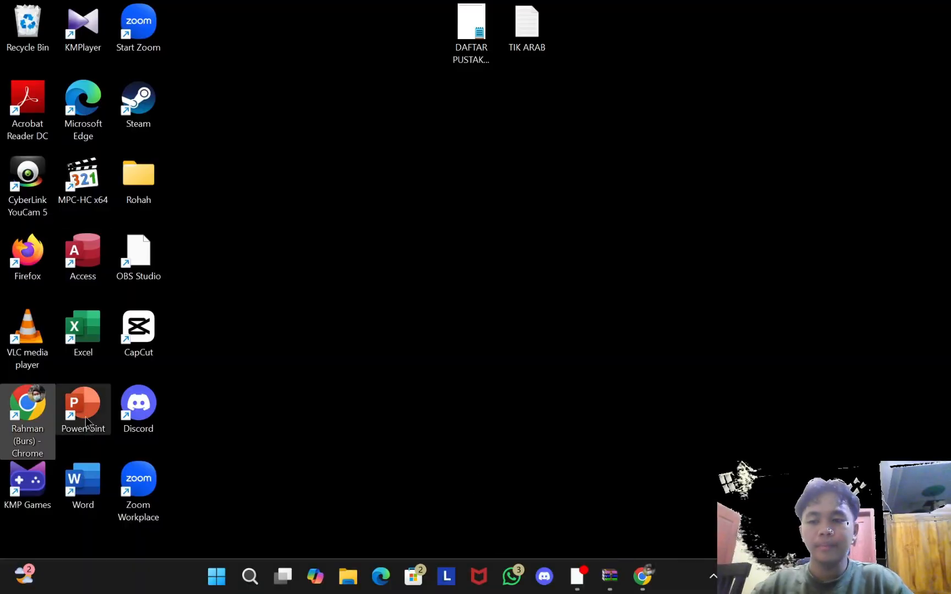
double_click(83, 484)
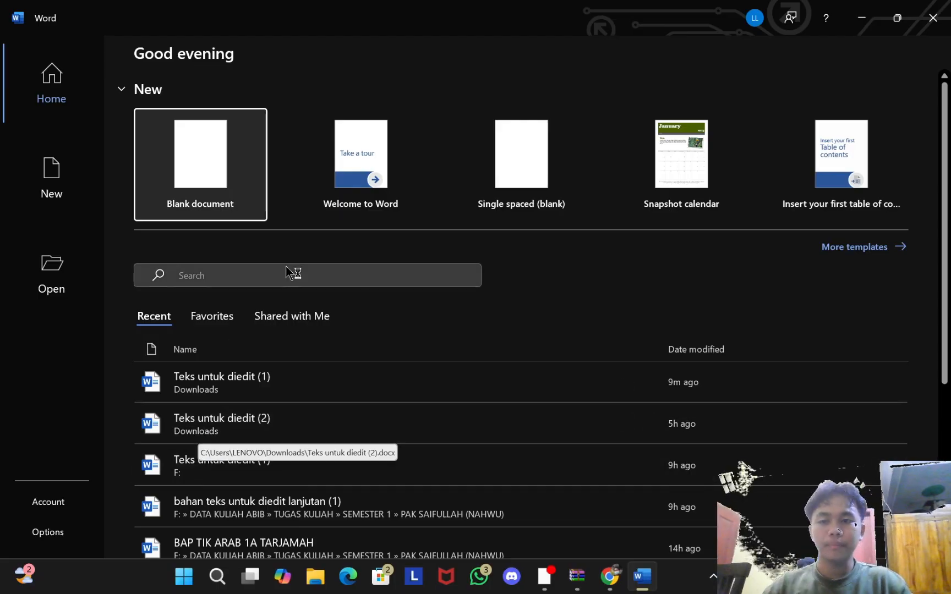
click(219, 124)
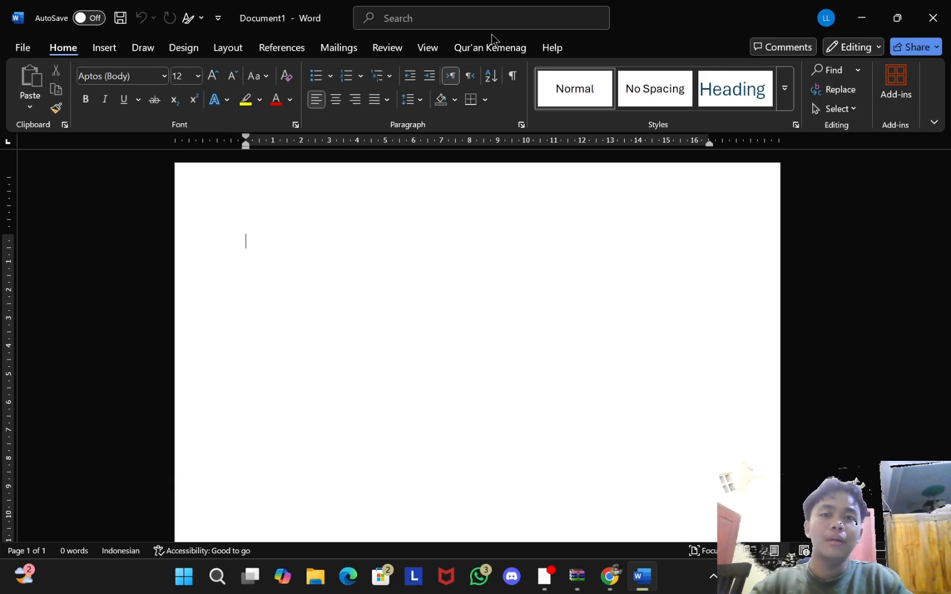
click(485, 50)
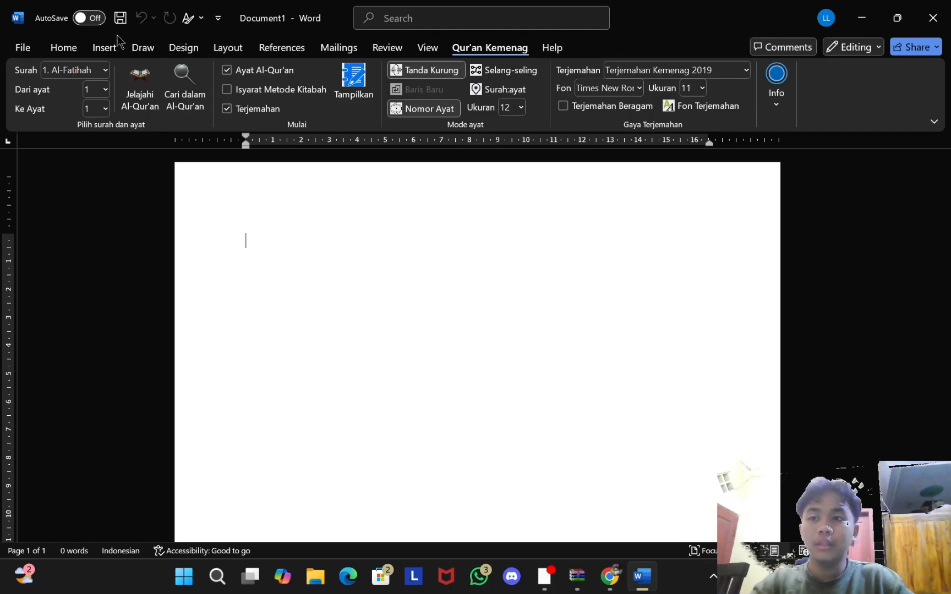
click(104, 70)
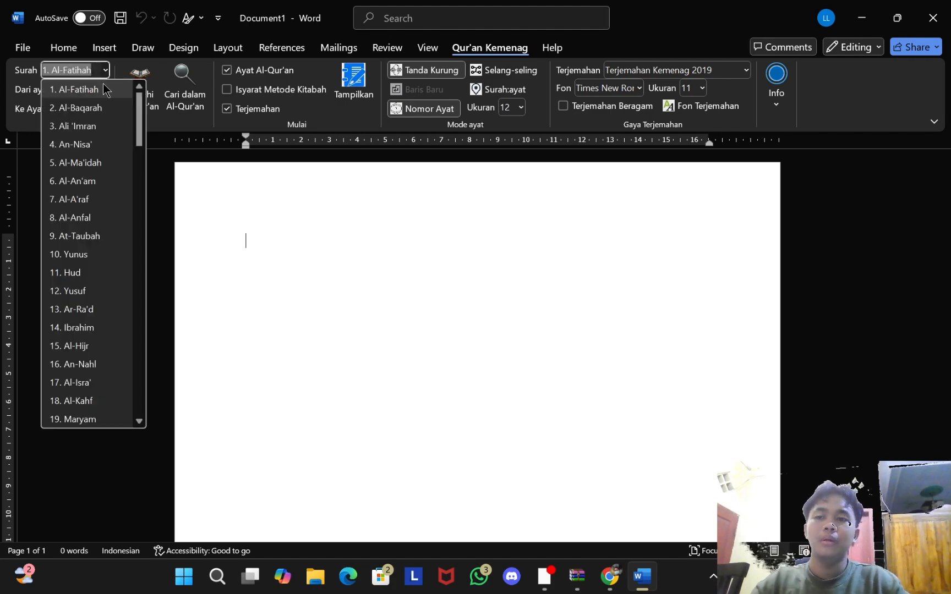
Step: Choose surah 18. Al-Kahf, set the ending verse to 8, and untick Terjemahan
click(112, 286)
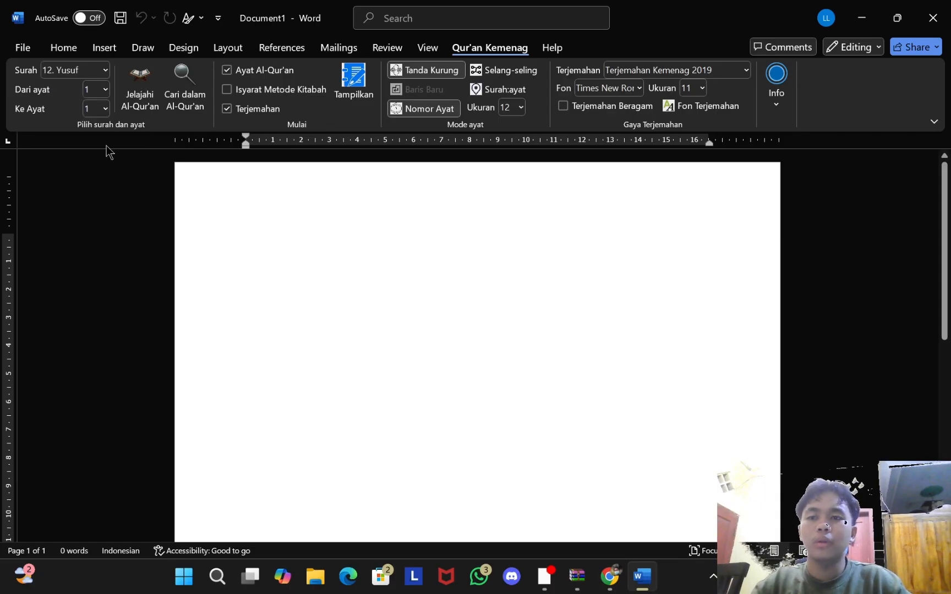
click(104, 70)
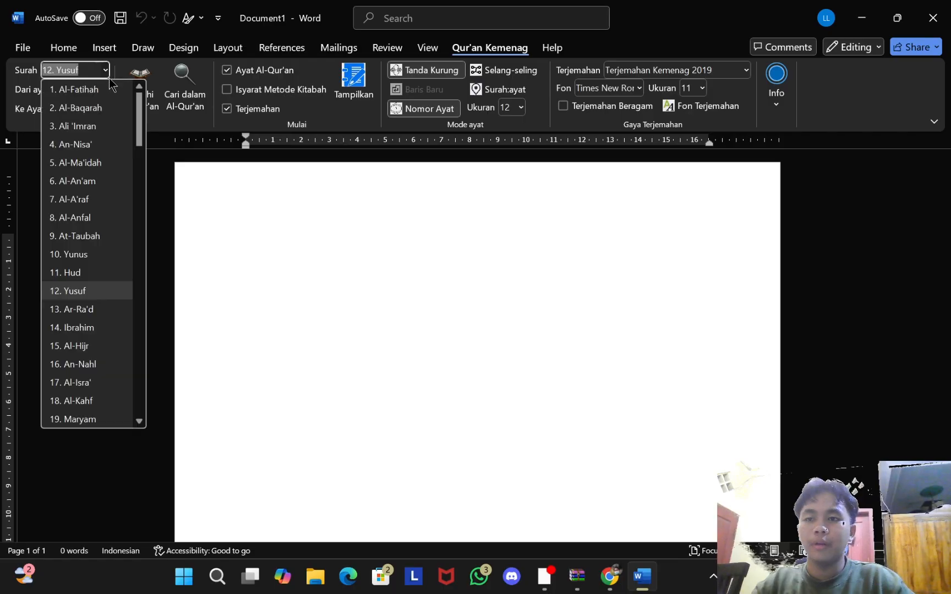
click(69, 400)
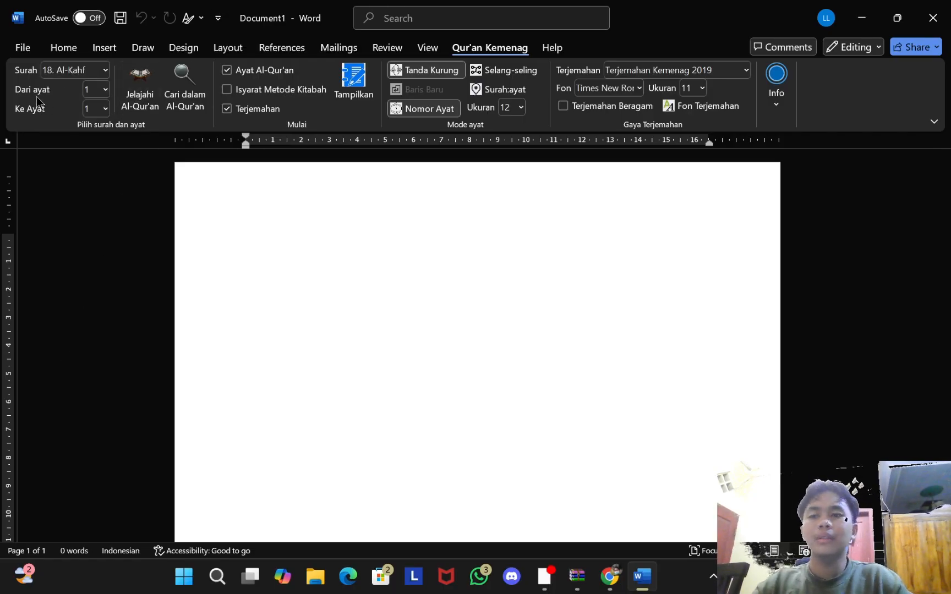
click(106, 108)
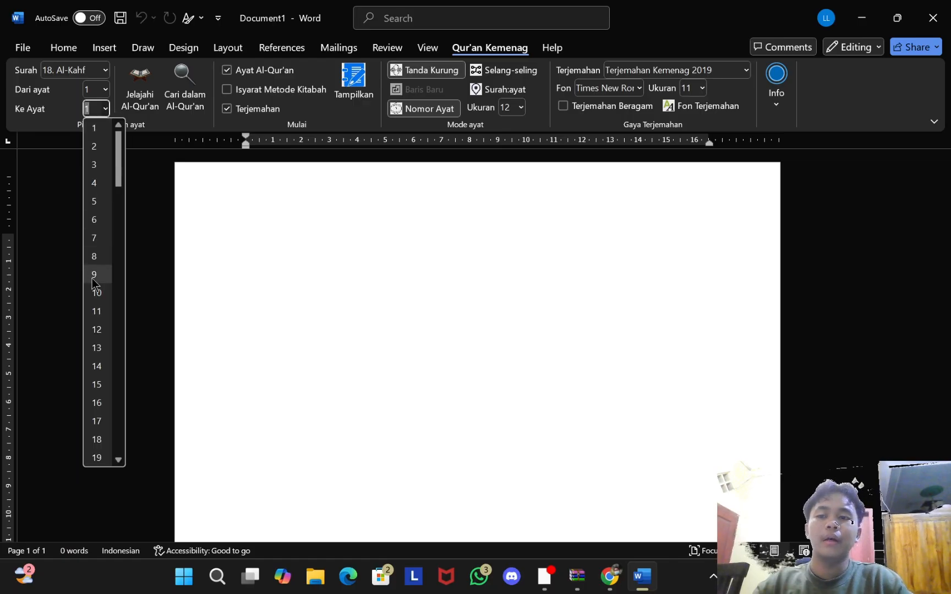
click(101, 256)
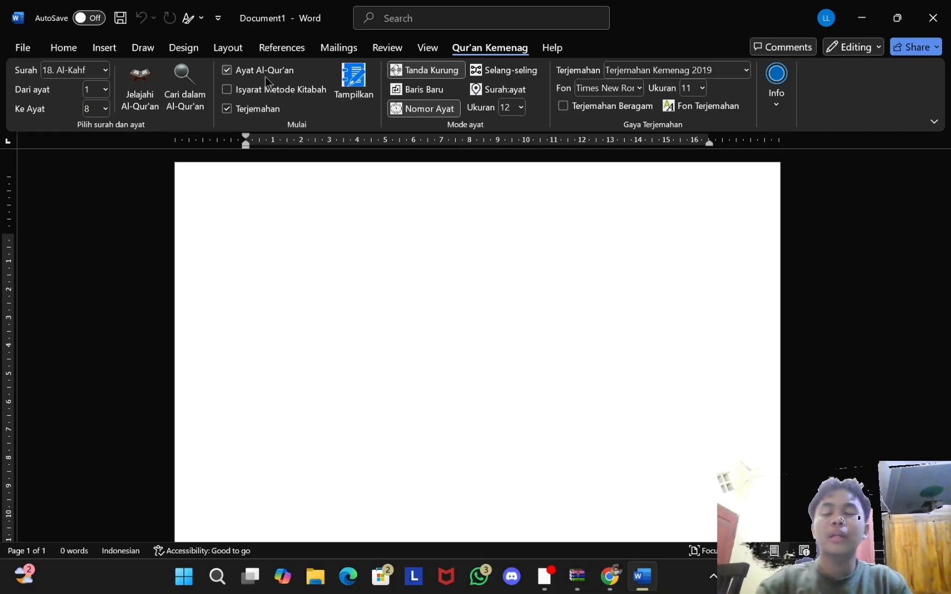
click(227, 109)
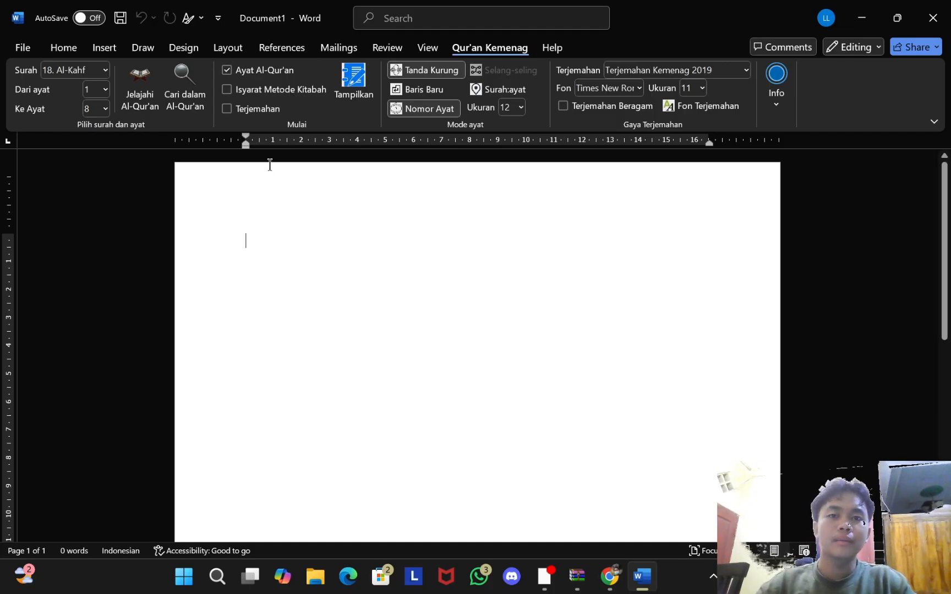
Step: Insert the Arabic Al-Kahf verses 1–8 with Tampilkan, then select and delete them
click(356, 81)
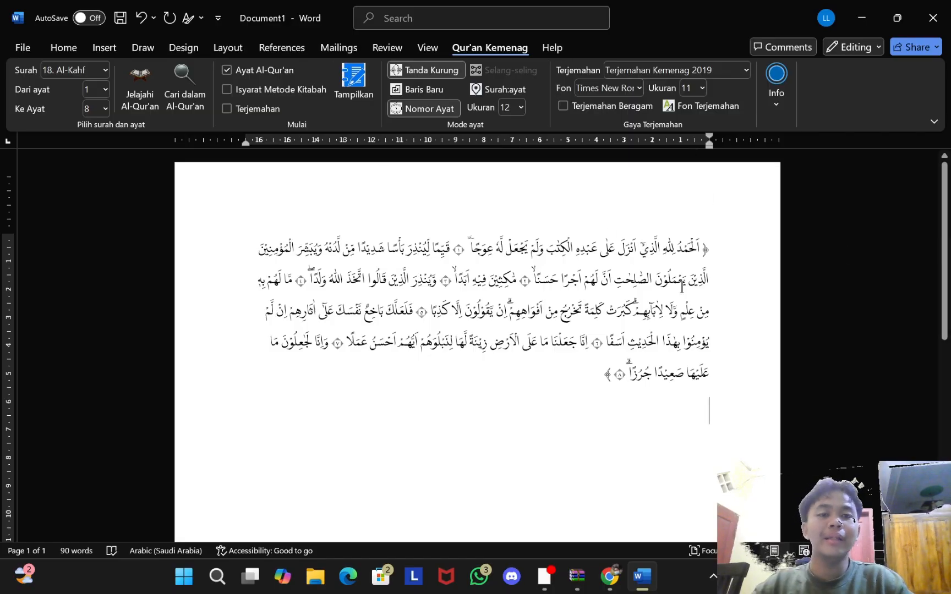
drag(712, 246, 591, 388)
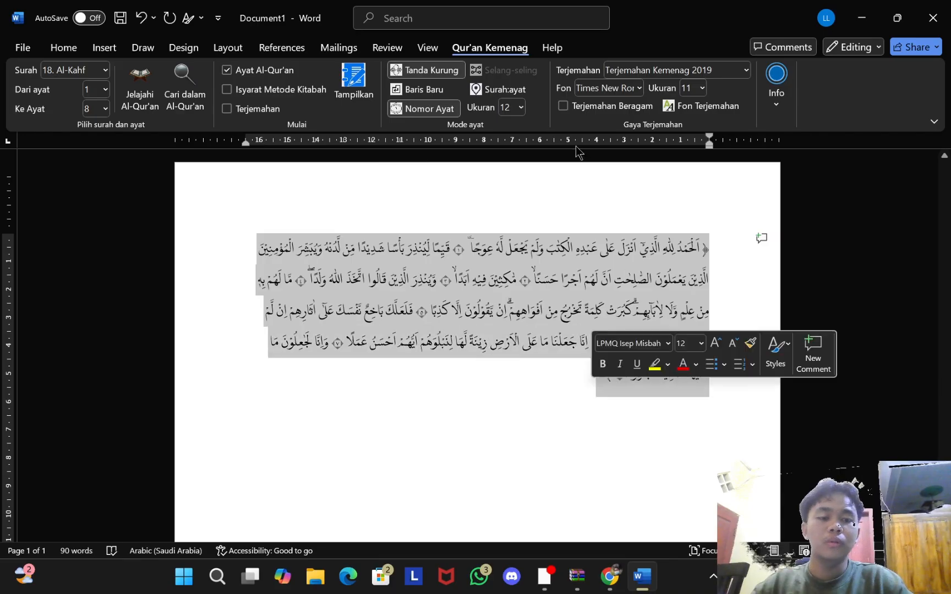
key(BackSpace)
Step: Re-enable the translation and insert Al-Kahf verses 1–8 with the Terjemahan Kemenag 2019 translation
click(227, 109)
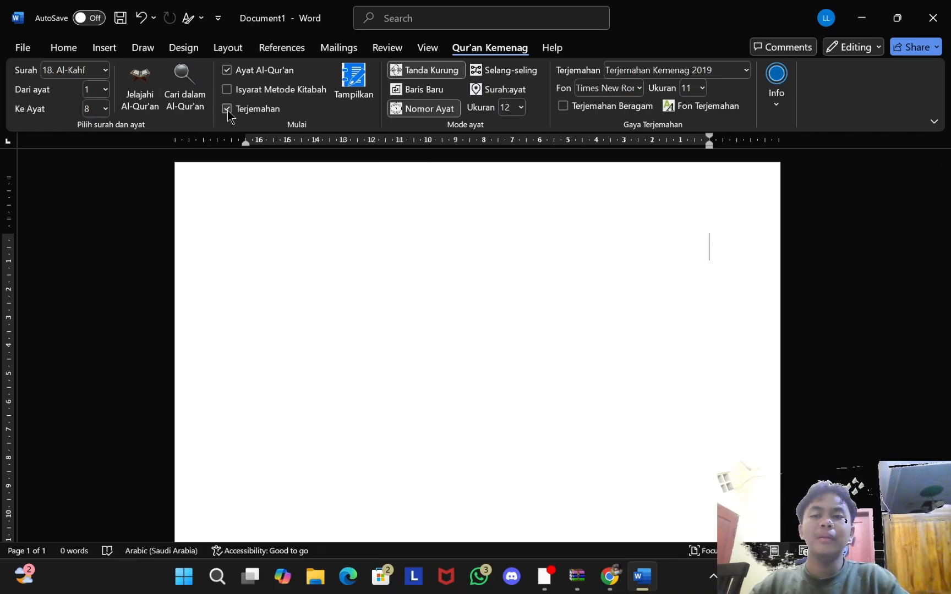
click(363, 93)
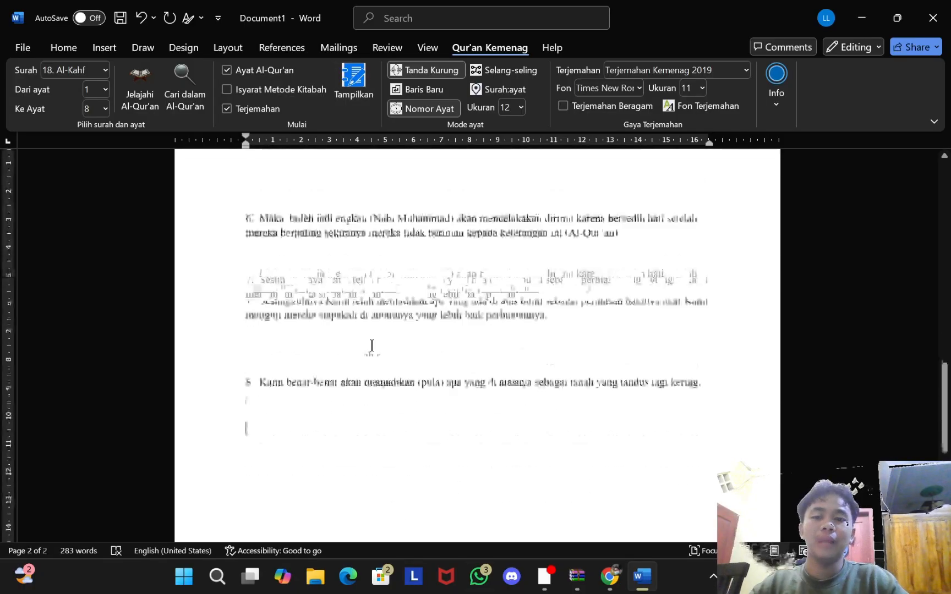
scroll(372, 346, up, 5)
scroll(371, 345, up, 10)
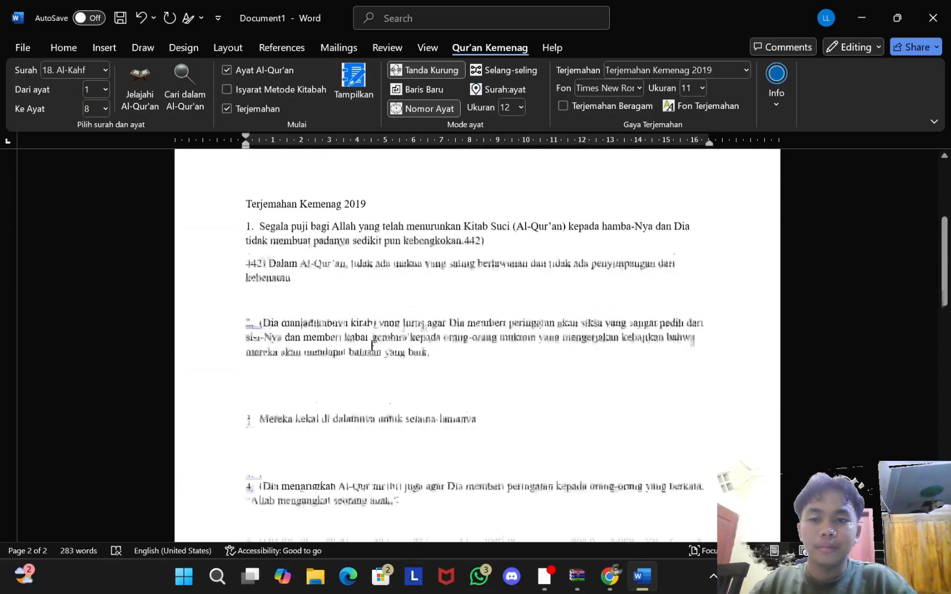
scroll(371, 345, up, 5)
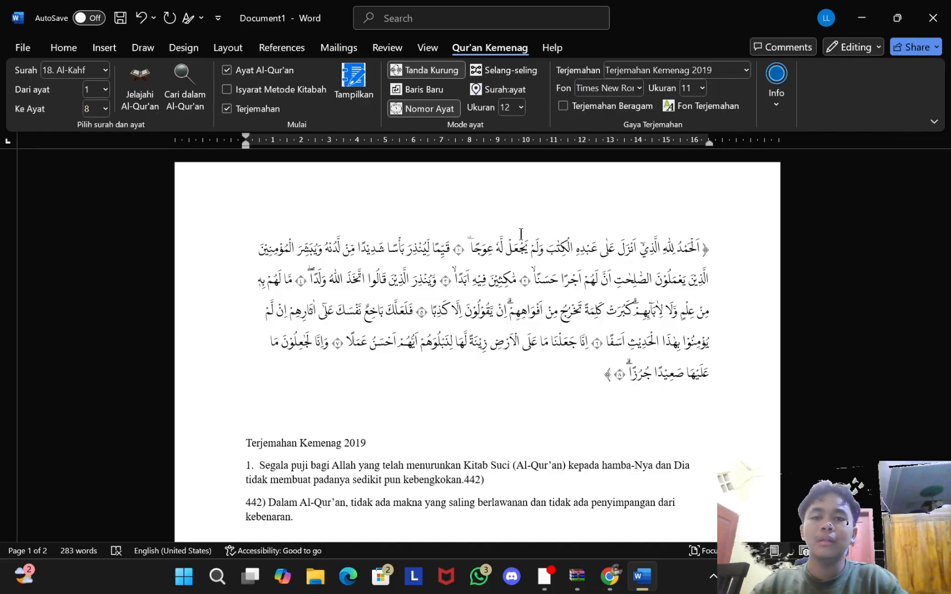
Step: Select all the inserted verses and translation in the document with Ctrl+A
click(297, 430)
scroll(297, 429, down, 15)
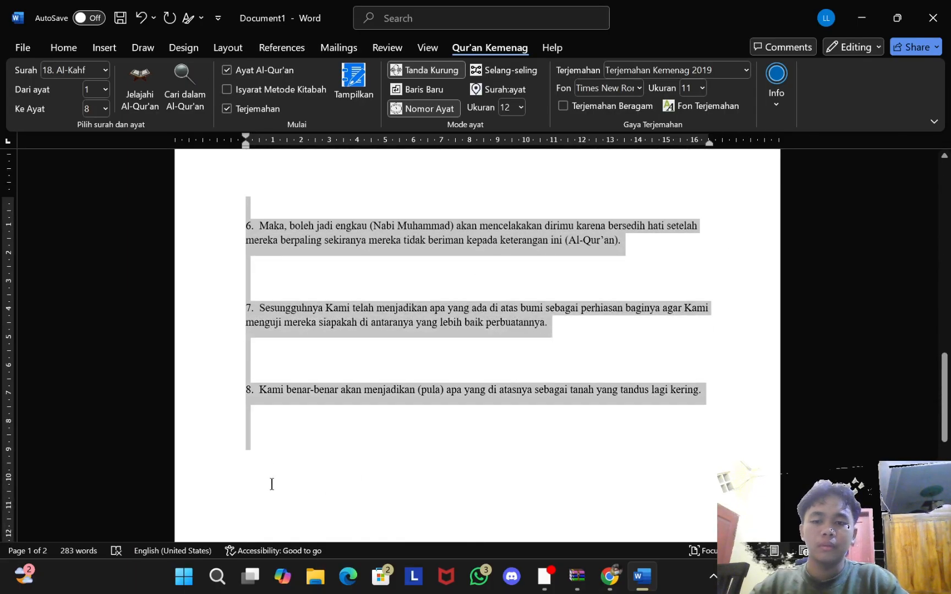
key(ctrl+a)
scroll(356, 331, down, 3)
Step: Delete the selected text, then insert the verses with Isyarat Metode Kitabah sign-language writing enabled
key(Delete)
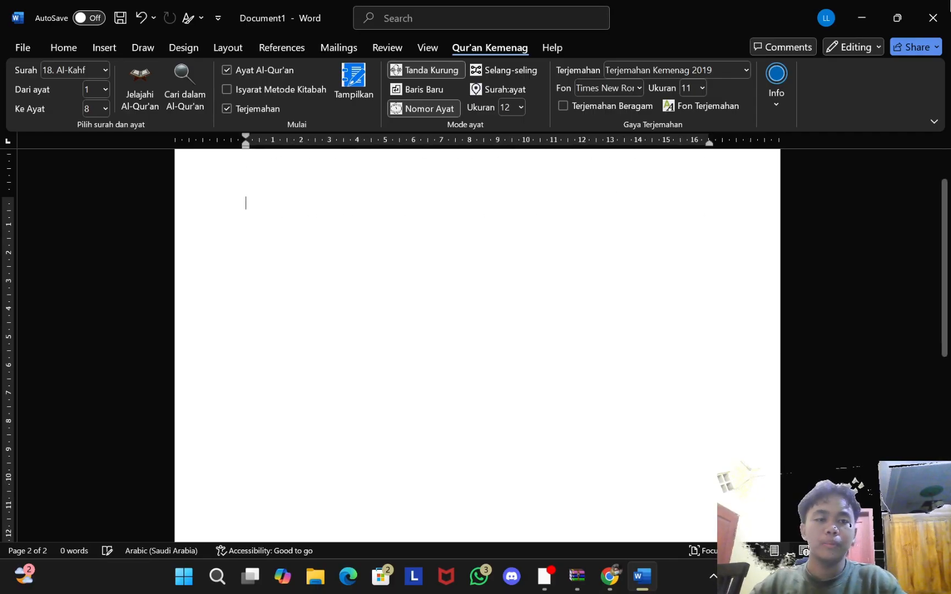
click(339, 48)
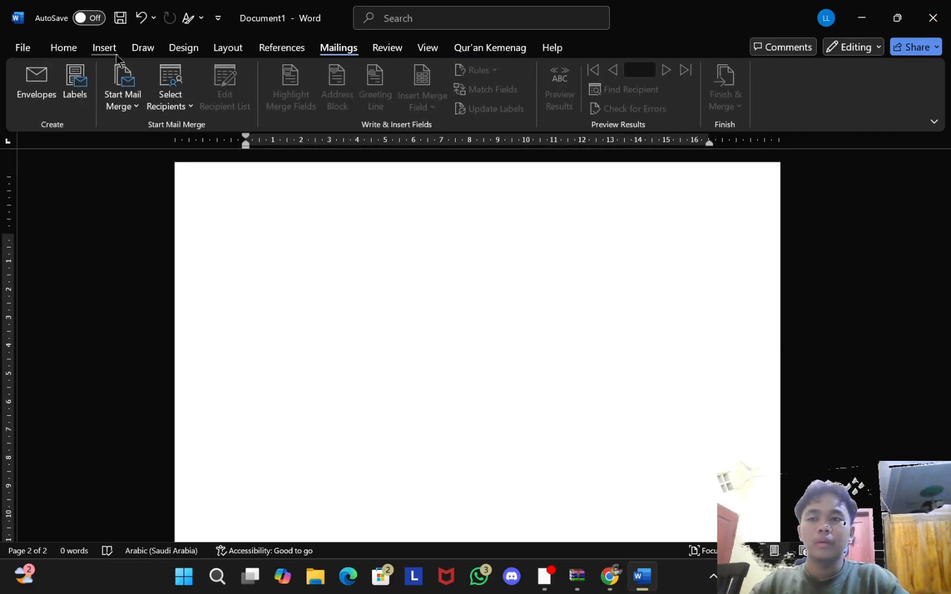
click(487, 49)
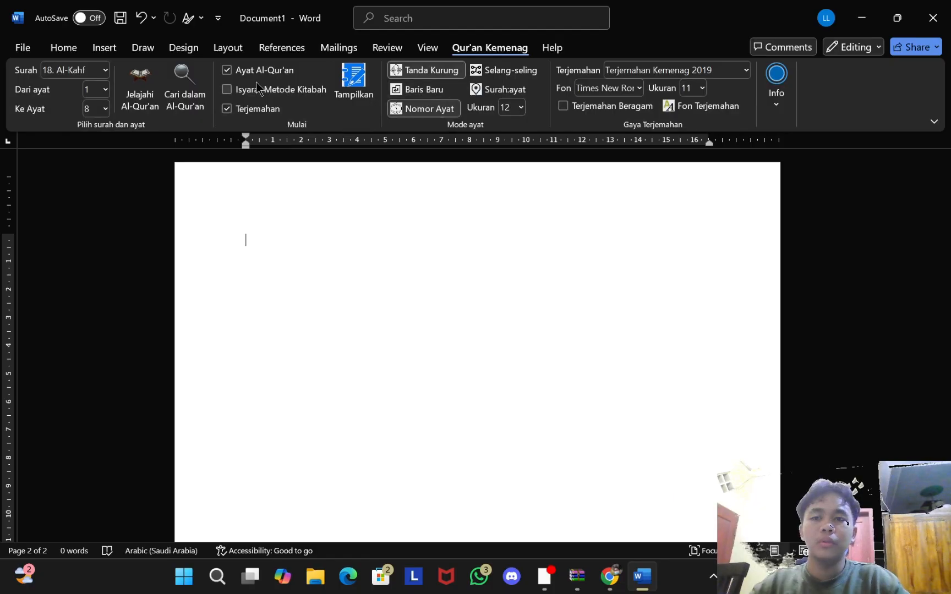
click(221, 92)
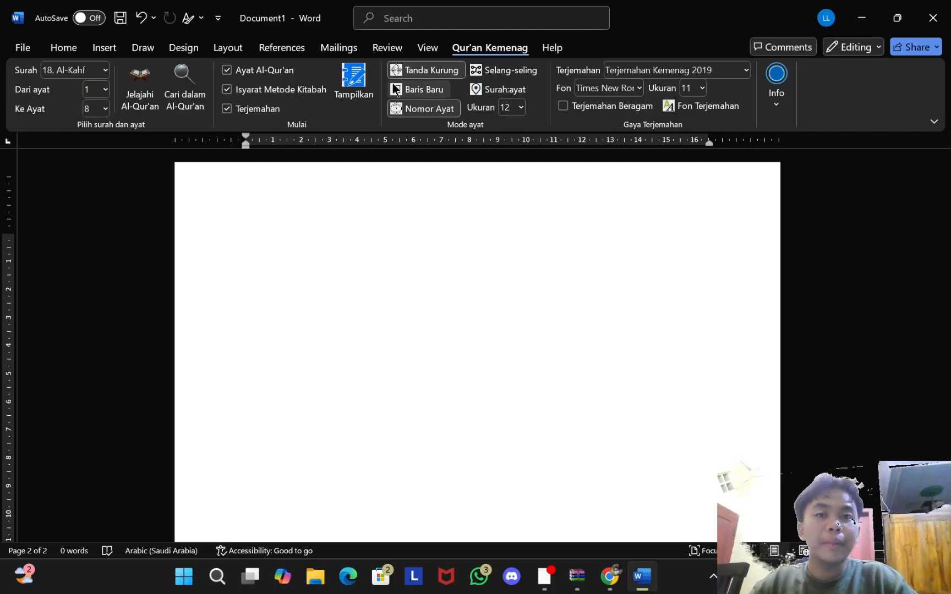
click(353, 83)
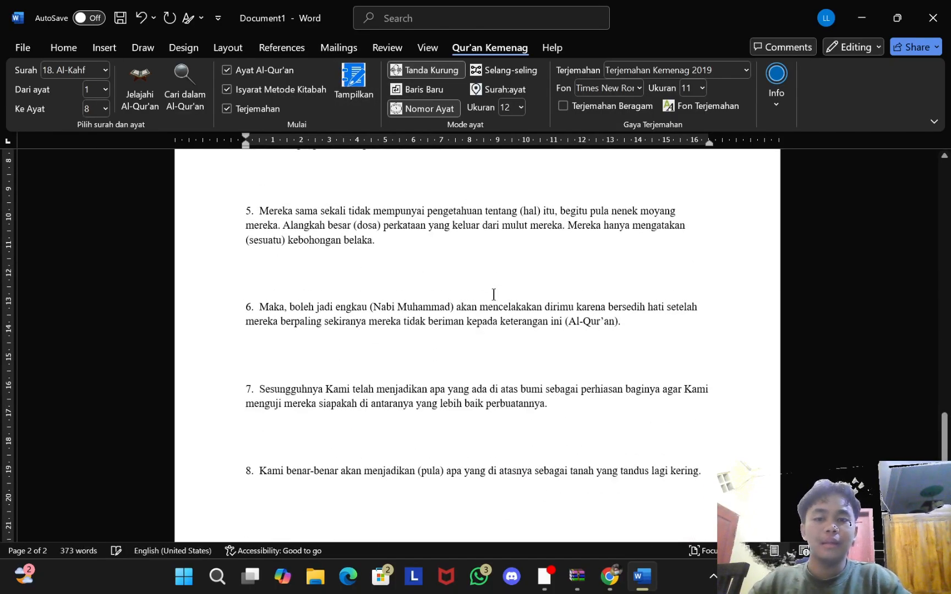
Step: Review the sign-language verses, then drag-select them all and delete them
scroll(494, 294, up, 15)
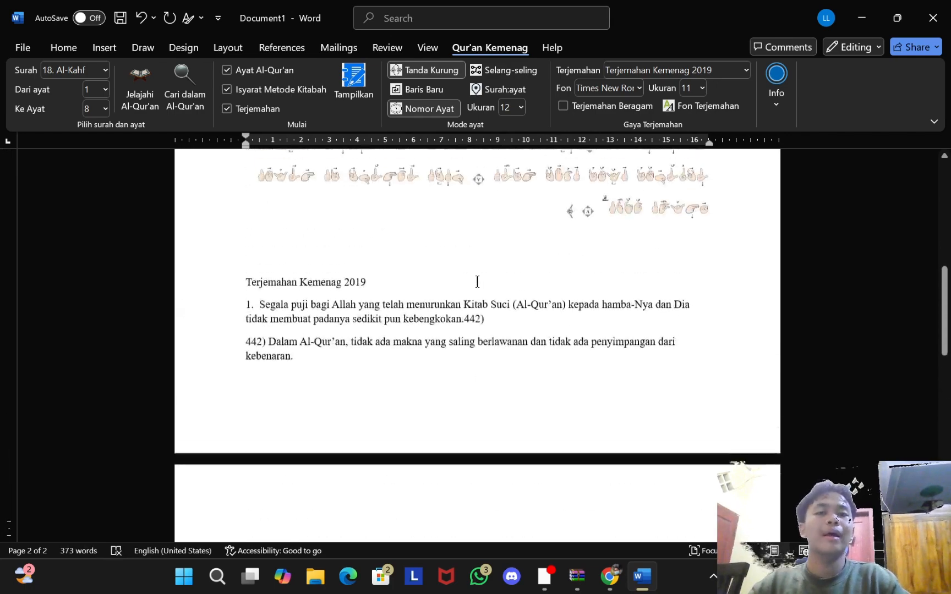
scroll(477, 282, up, 6)
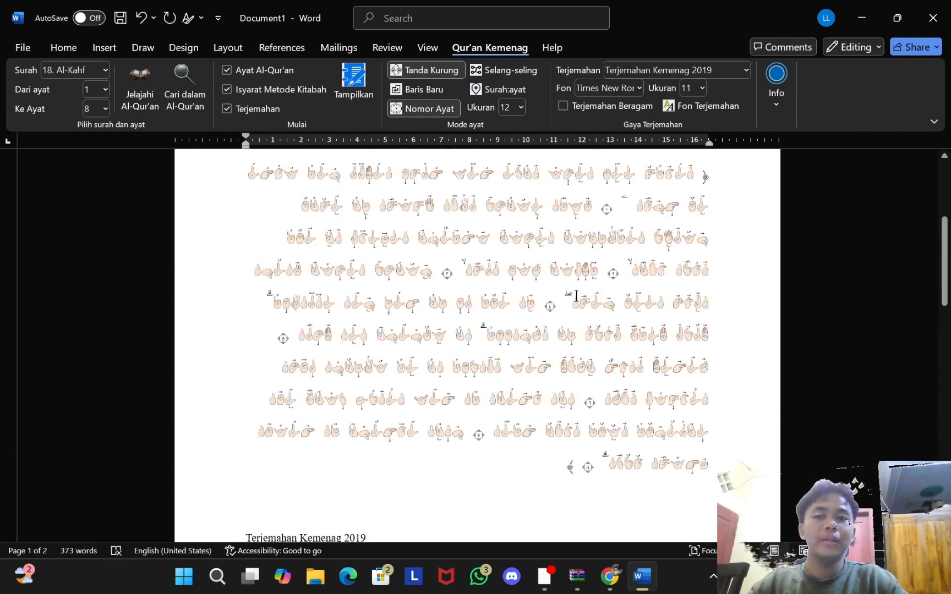
scroll(671, 296, up, 1)
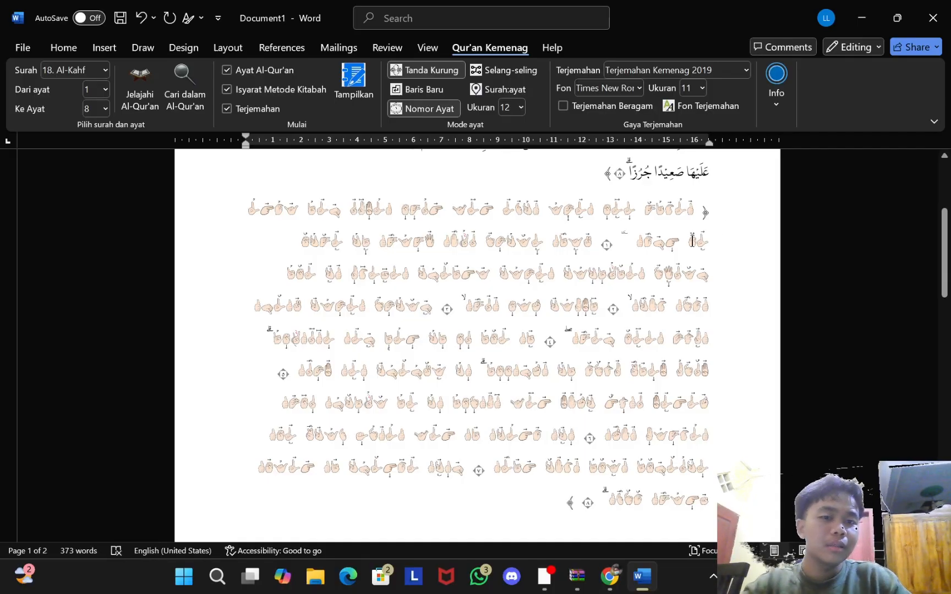
scroll(751, 330, up, 4)
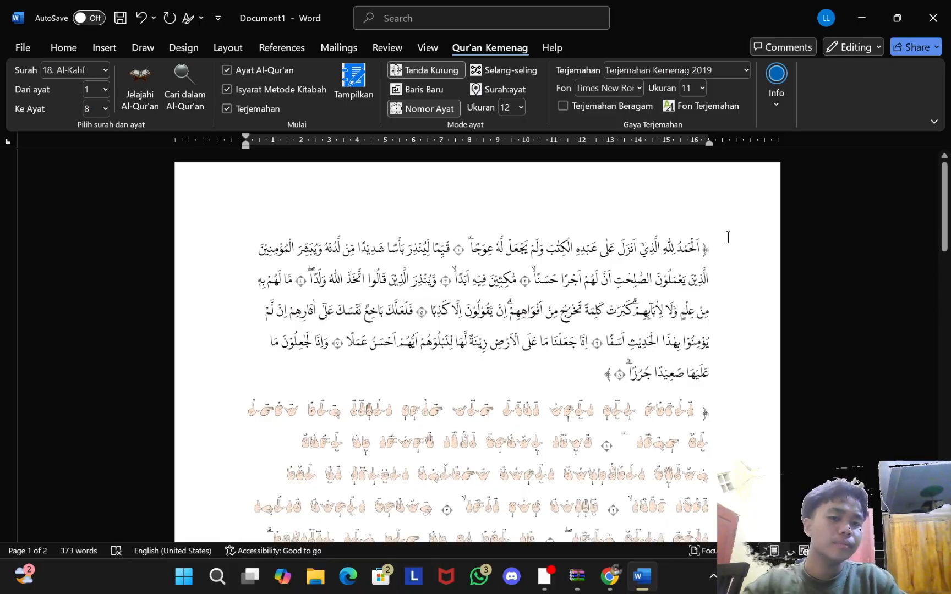
drag(649, 287, 348, 374)
key(Delete)
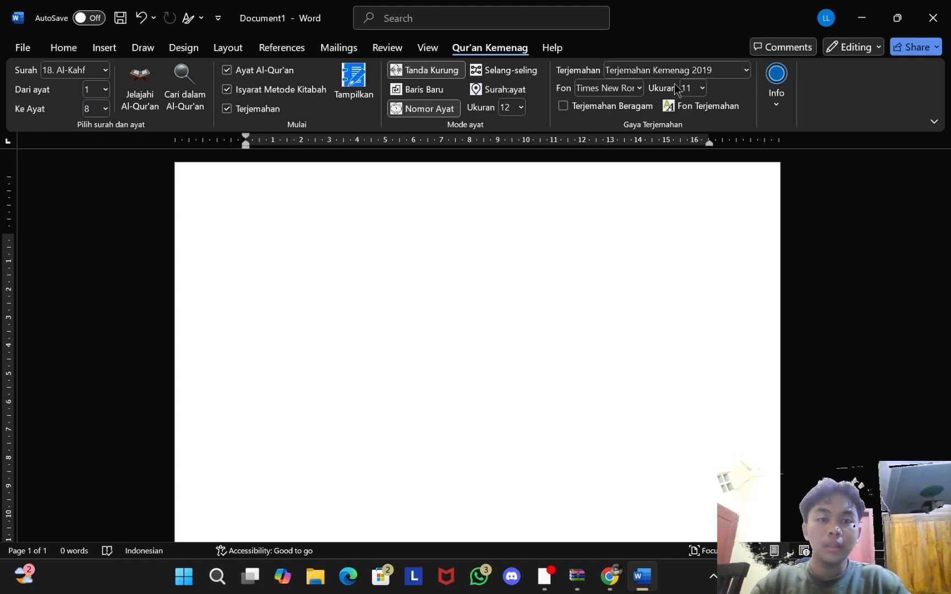
Step: Insert Al-Kahf 1–8 with the English Sahih Internasional translation and sign-language writing off, then review it
click(745, 69)
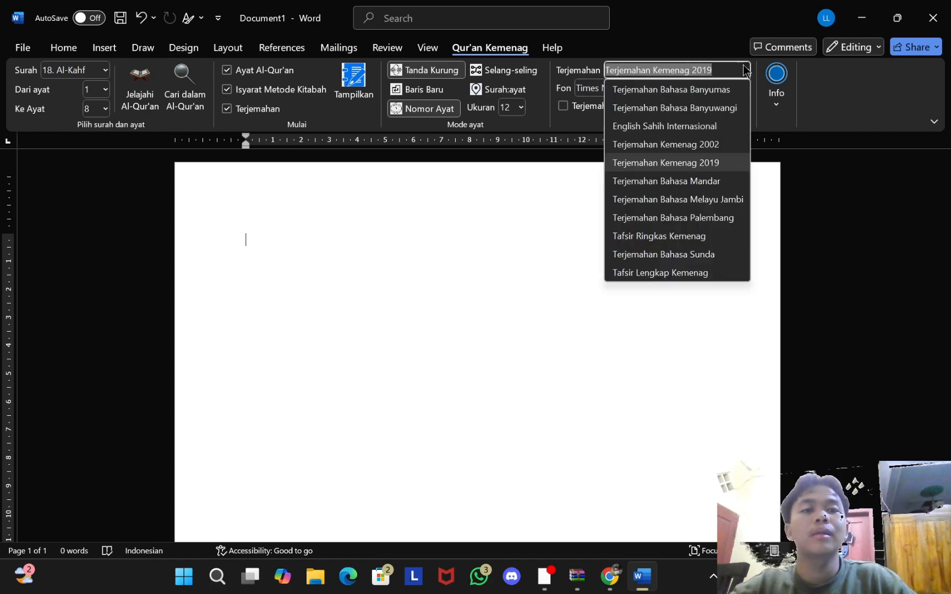
click(696, 128)
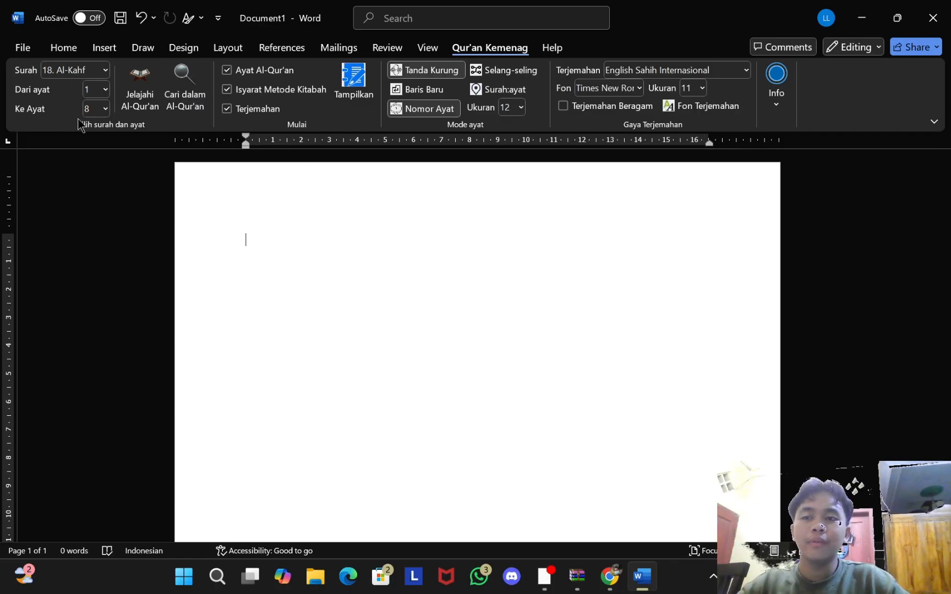
click(235, 91)
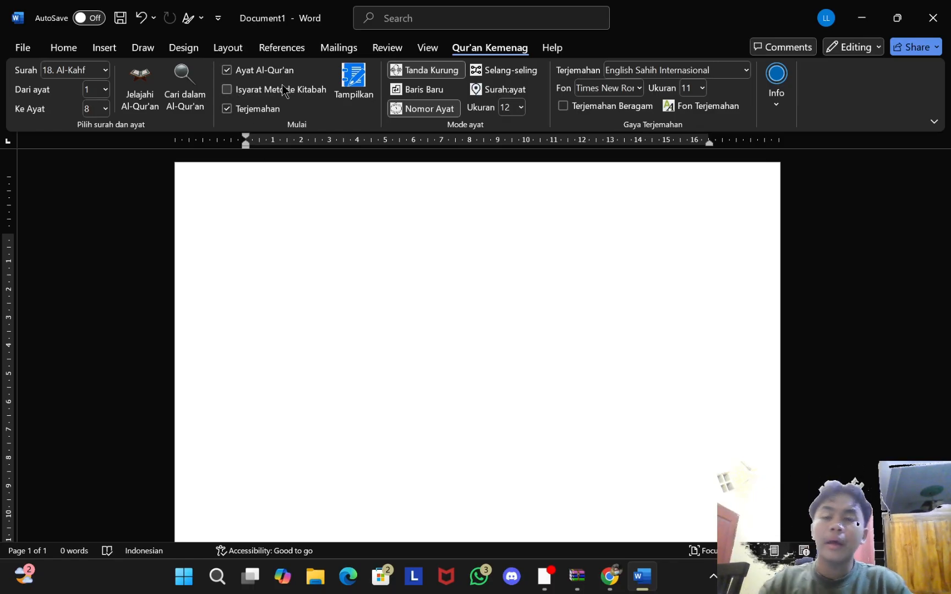
click(359, 92)
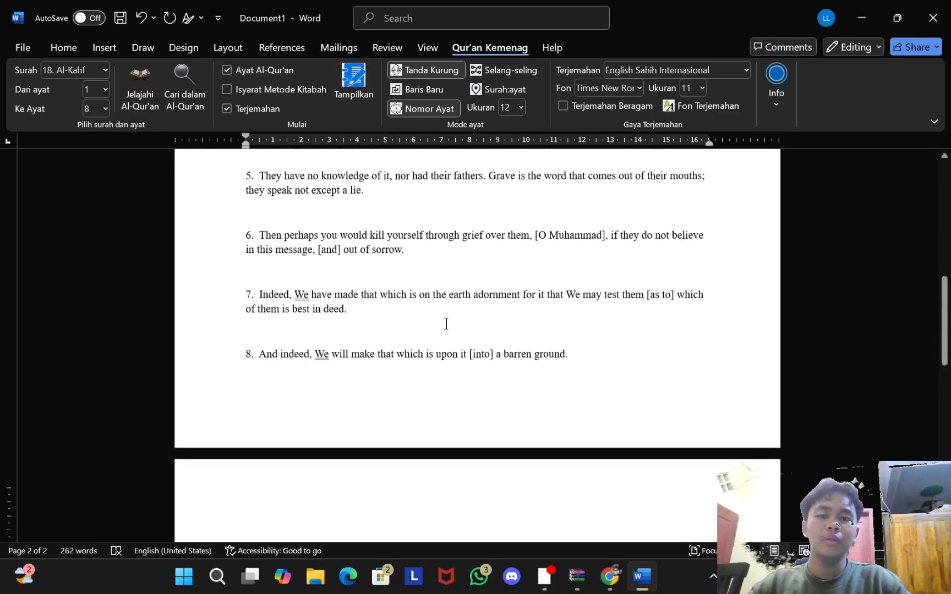
scroll(446, 324, up, 8)
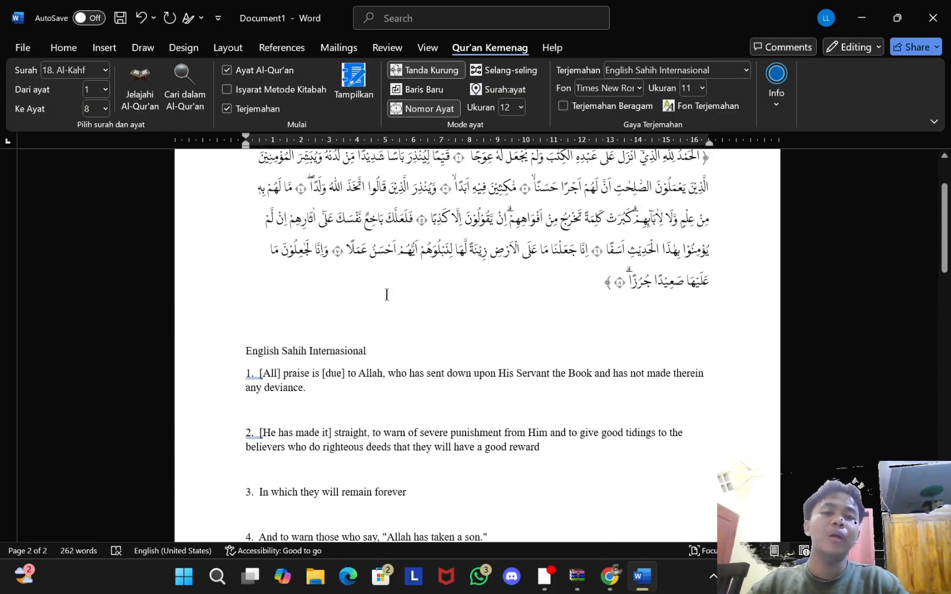
scroll(391, 403, up, 2)
scroll(468, 306, down, 4)
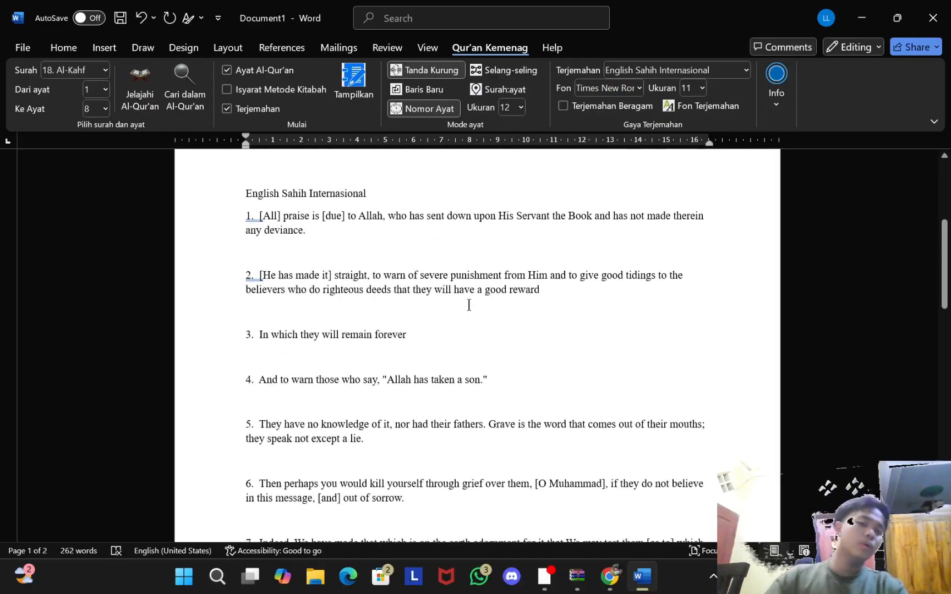
scroll(402, 449, up, 3)
scroll(257, 258, down, 3)
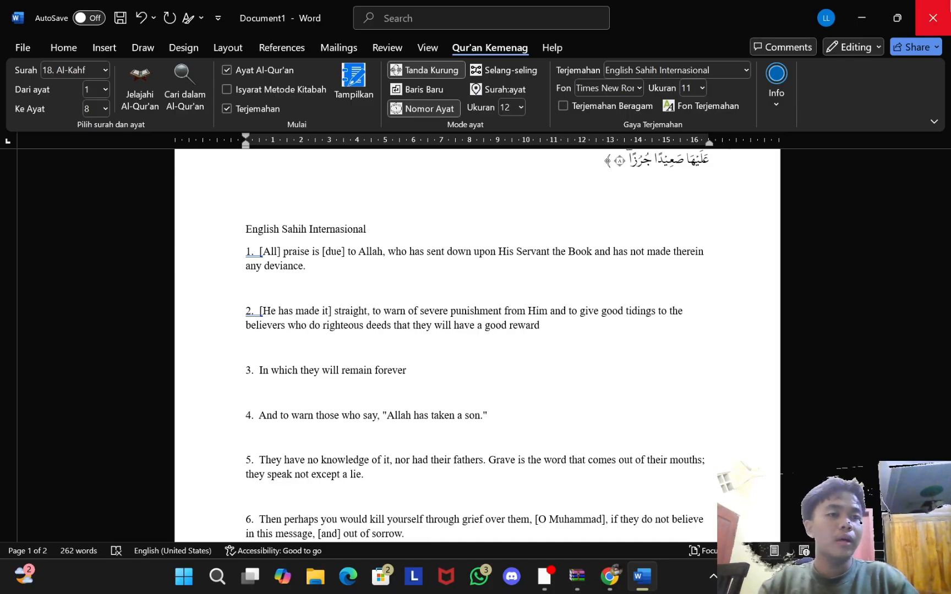
Step: Close Word and discard the document without saving
click(933, 17)
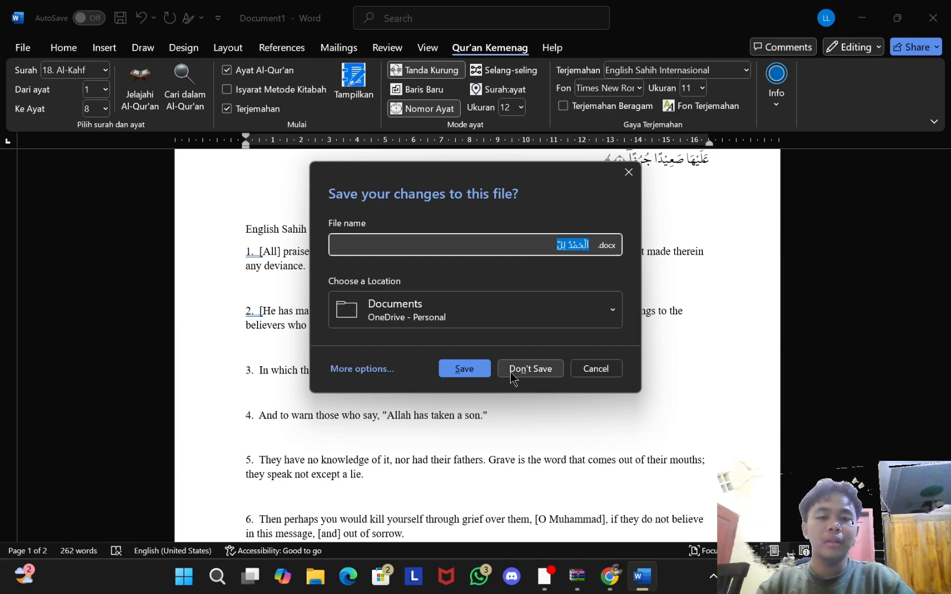
click(515, 372)
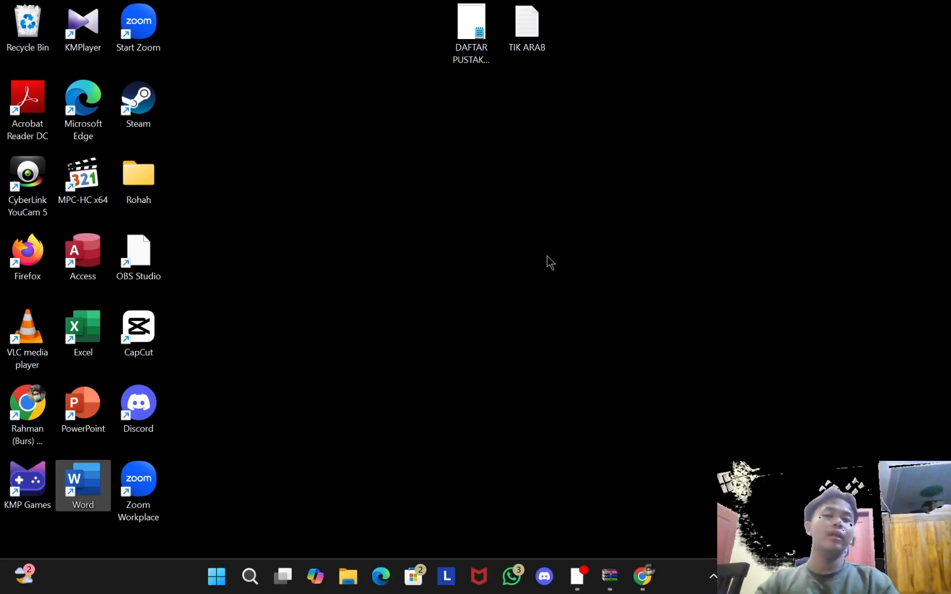
Step: Restore OBS Studio's main window from the taskbar to the front of the desktop
click(570, 569)
click(862, 8)
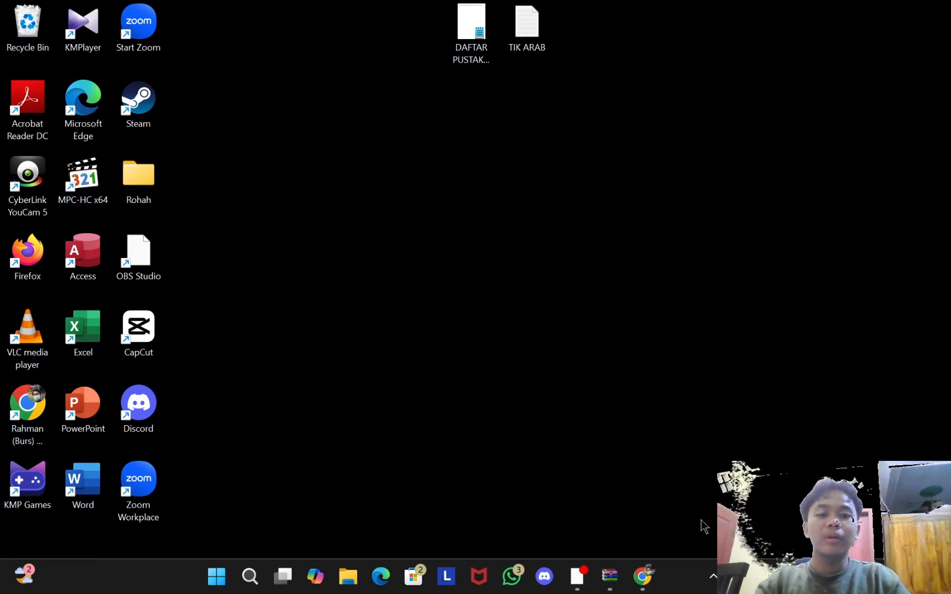
click(544, 576)
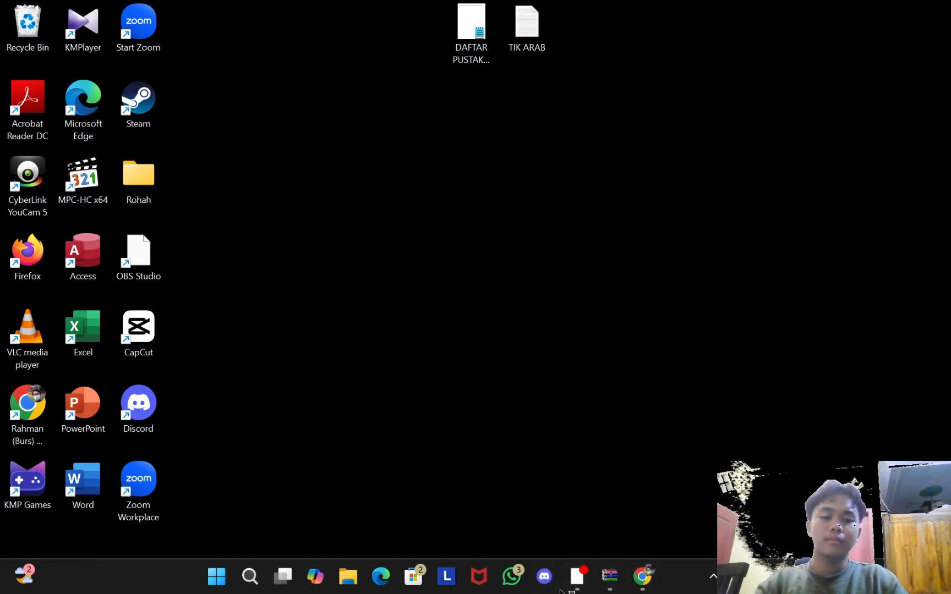
click(587, 576)
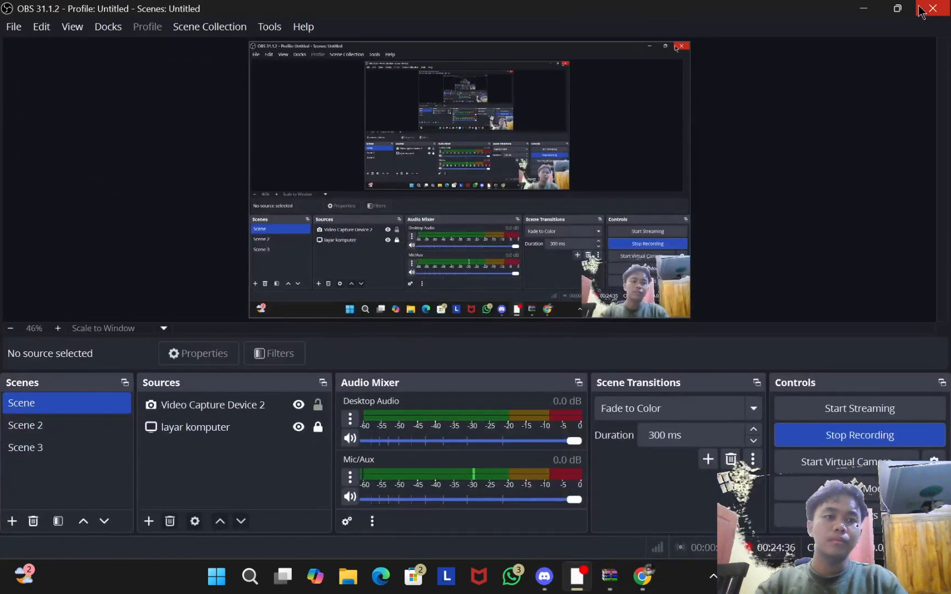